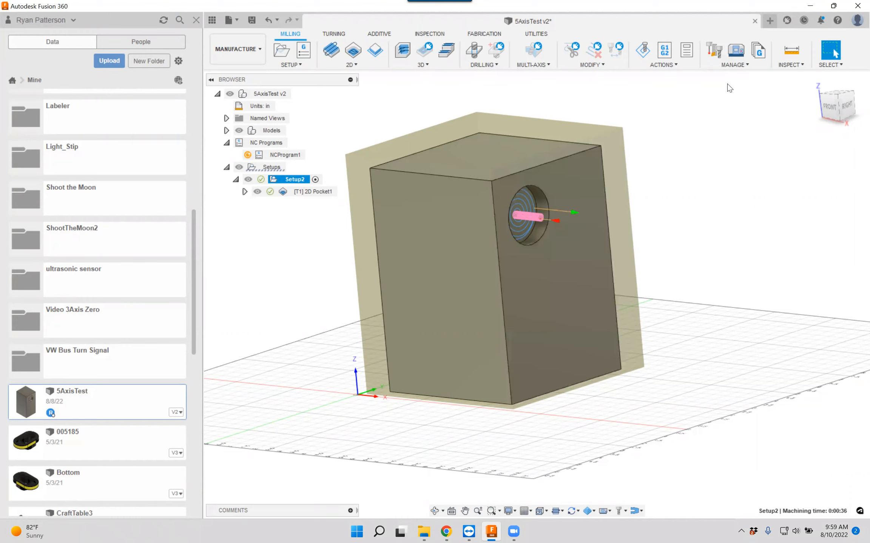
# Create a new design and confirm the general preferences with Solidworks as the pan, zoom and orbit shortcuts.
pyautogui.click(769, 22)
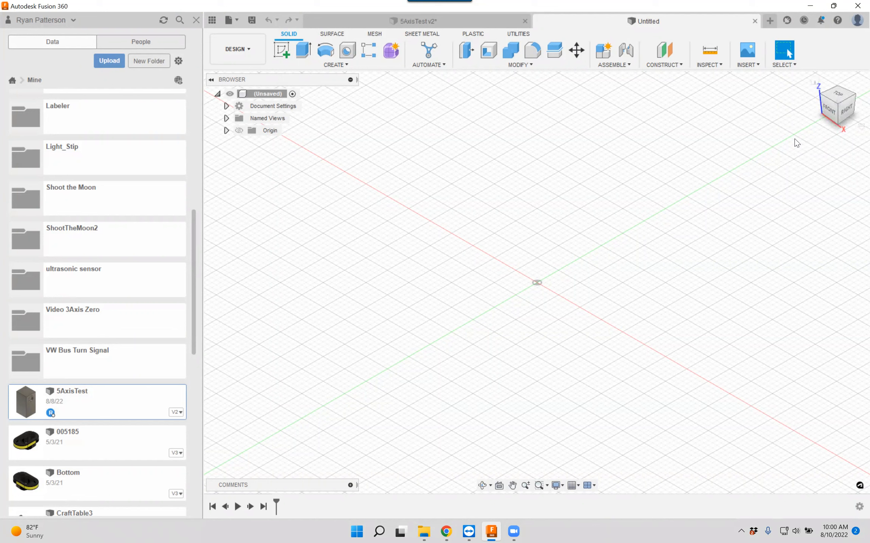
pyautogui.click(856, 23)
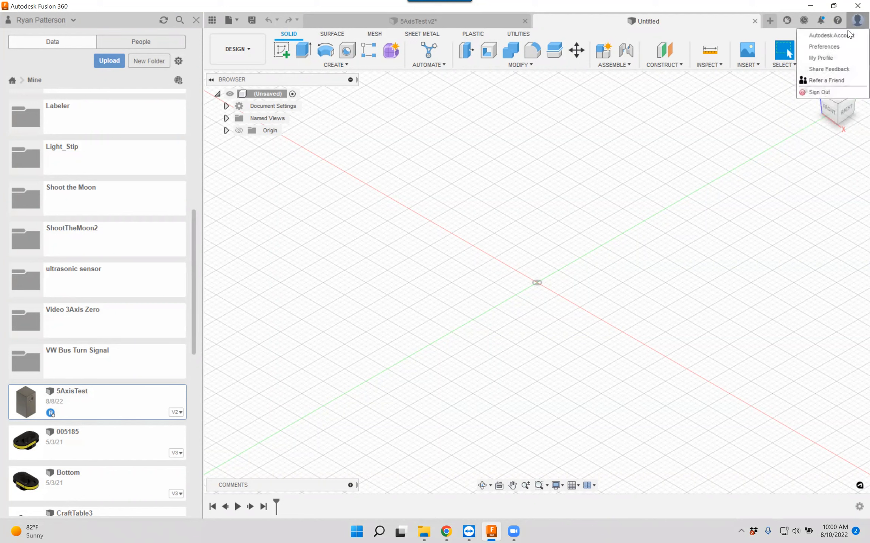
pyautogui.click(826, 46)
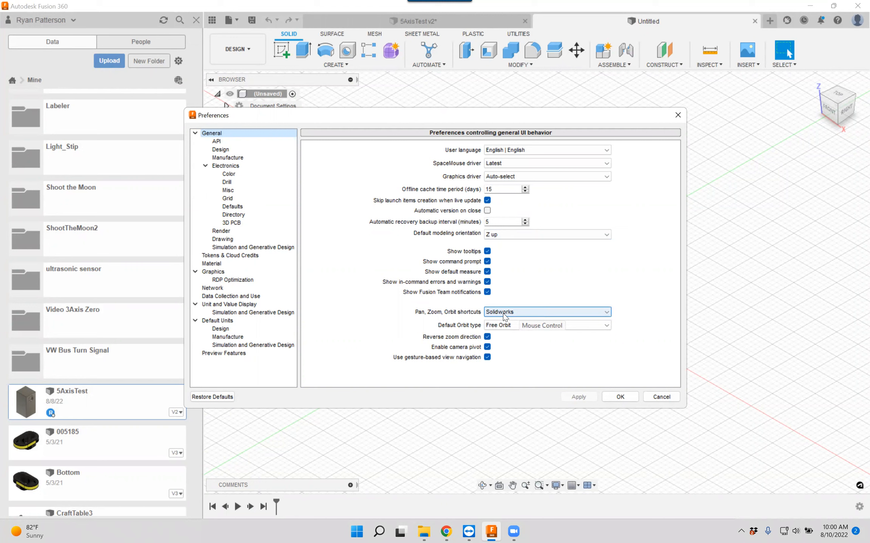
pyautogui.click(607, 312)
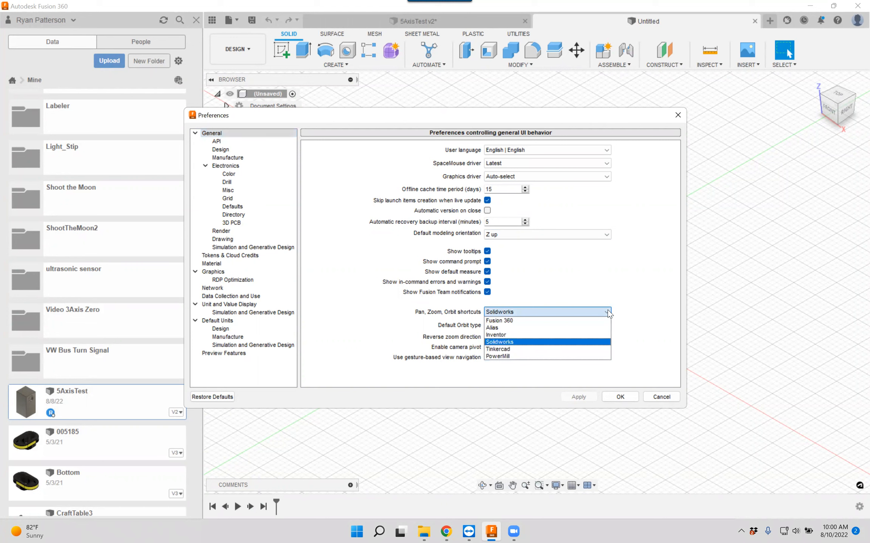
pyautogui.click(608, 313)
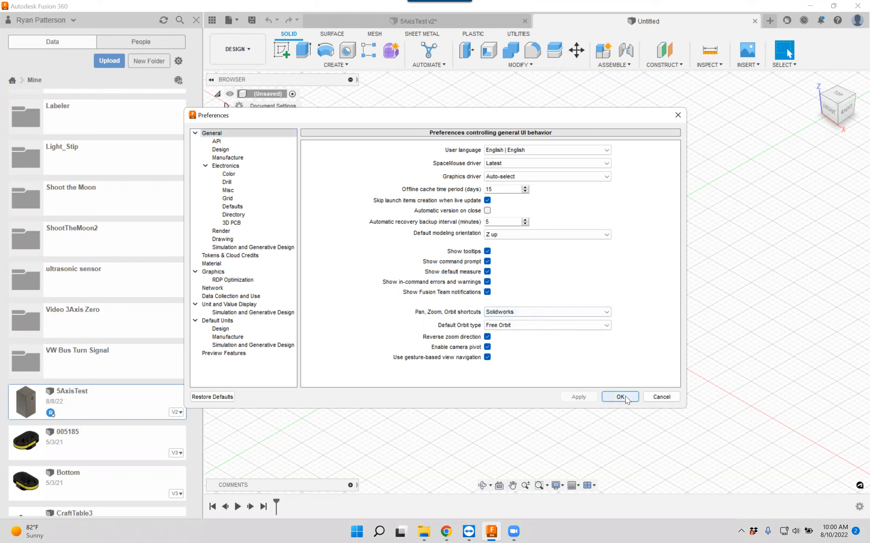
pyautogui.click(606, 313)
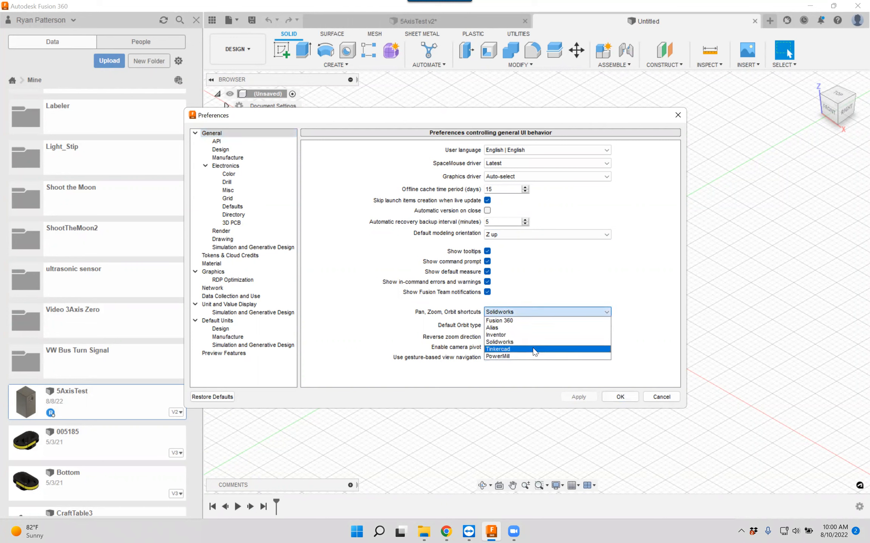
pyautogui.click(628, 400)
pyautogui.click(621, 398)
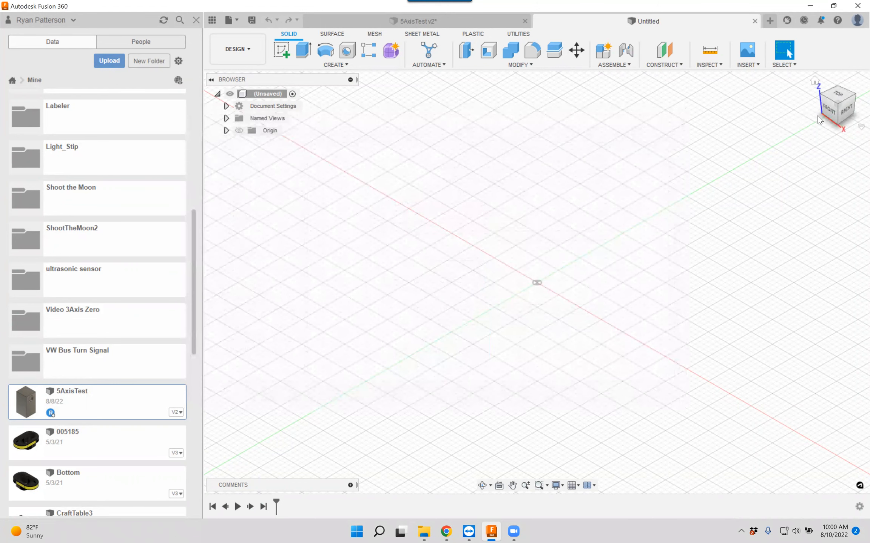
pyautogui.moveTo(837, 103)
pyautogui.mouseDown()
pyautogui.moveTo(835, 78)
pyautogui.moveTo(827, 106)
pyautogui.moveTo(811, 107)
pyautogui.moveTo(832, 95)
pyautogui.moveTo(835, 103)
pyautogui.mouseUp()
pyautogui.click(837, 99)
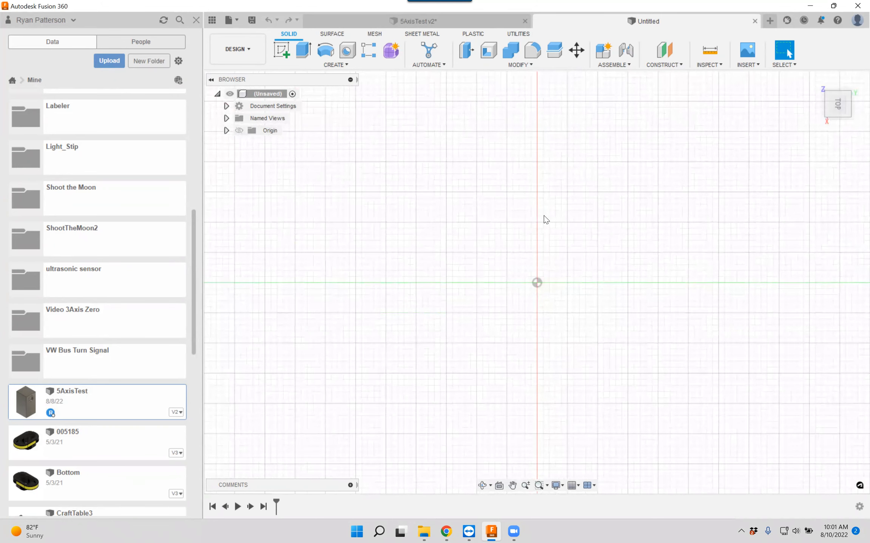
pyautogui.keyDown('shift'); pyautogui.moveTo(723, 184); pyautogui.dragTo(703, 182, button='middle'); pyautogui.keyUp('shift')
pyautogui.click(827, 112)
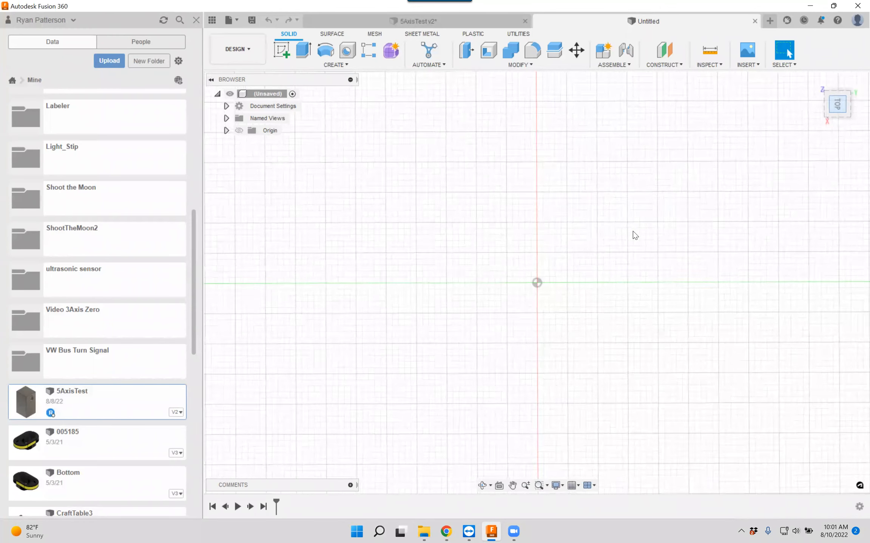
pyautogui.scroll(-1, 498, 271)
pyautogui.scroll(3, 499, 270)
pyautogui.scroll(-4, 598, 253)
pyautogui.moveTo(569, 259); pyautogui.dragTo(426, 307, button='middle')
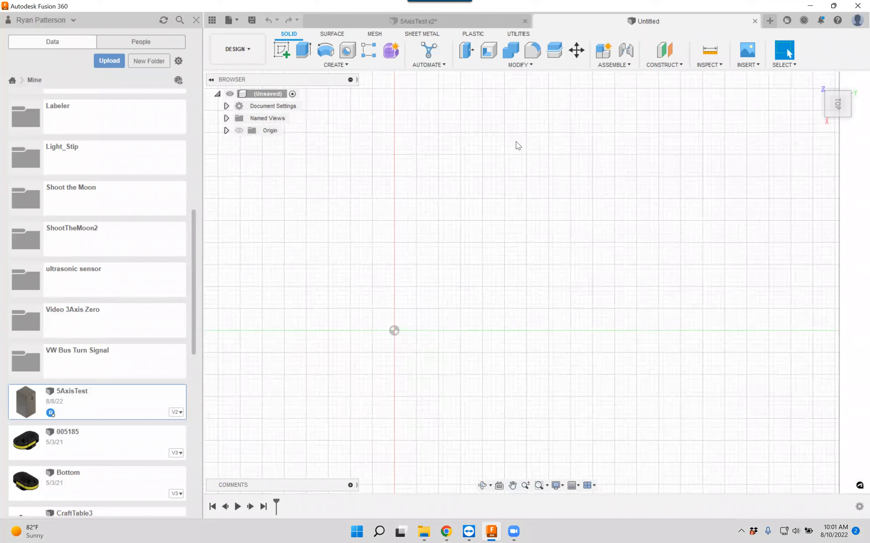
# Start a sketch on the horizontal XY plane and draw a two-point rectangle about 3.23 by 2.41 in, clear of the origin.
pyautogui.click(287, 54)
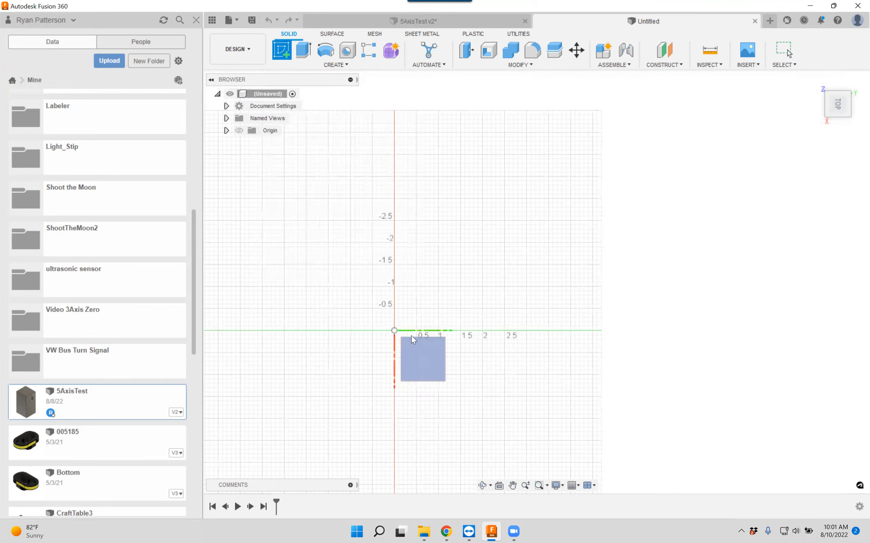
pyautogui.moveTo(524, 414)
pyautogui.keyDown('shift'); pyautogui.mouseDown(button='middle')
pyautogui.moveTo(520, 364)
pyautogui.moveTo(534, 337)
pyautogui.moveTo(545, 355)
pyautogui.moveTo(542, 363)
pyautogui.moveTo(526, 346)
pyautogui.moveTo(505, 355)
pyautogui.moveTo(477, 341)
pyautogui.mouseUp(button='middle'); pyautogui.keyUp('shift')
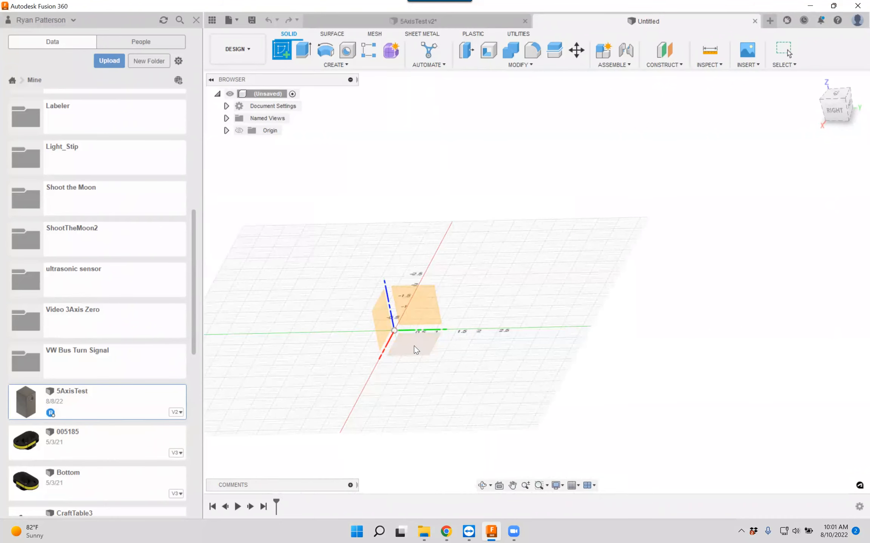
pyautogui.click(413, 346)
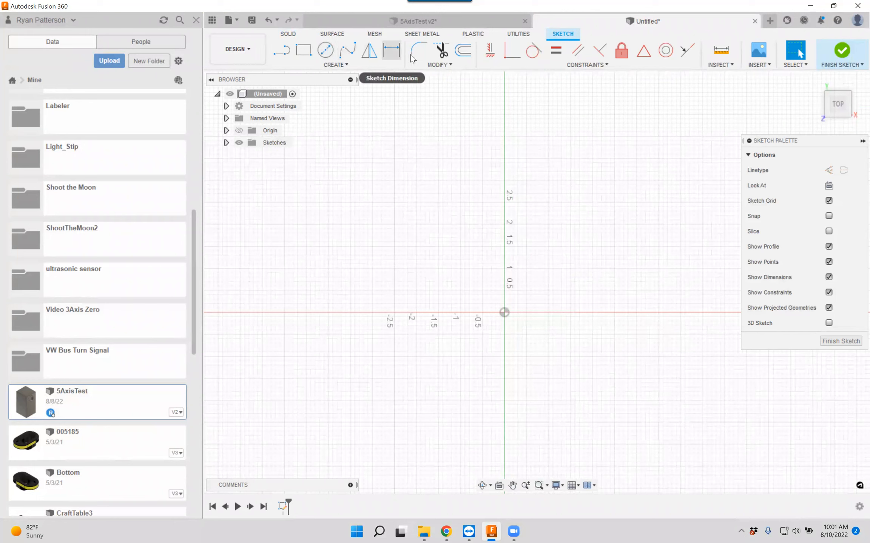
pyautogui.click(299, 52)
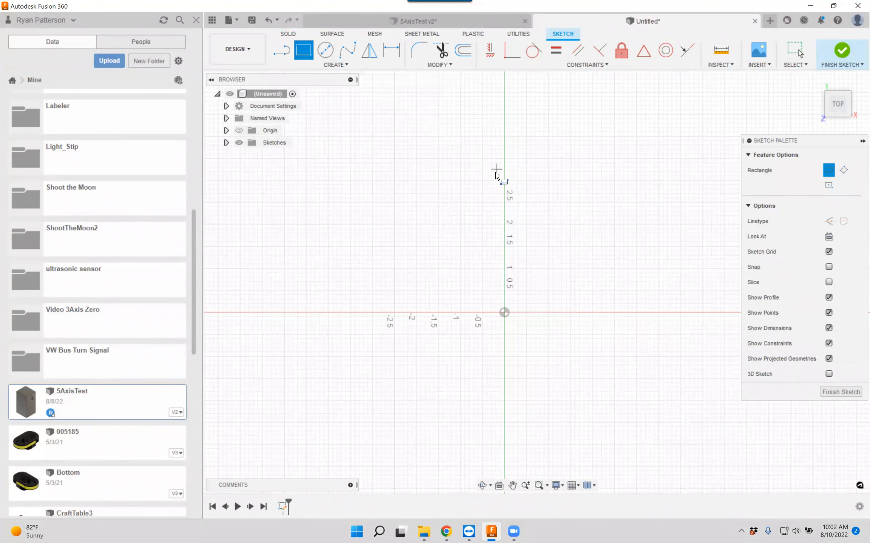
pyautogui.click(536, 274)
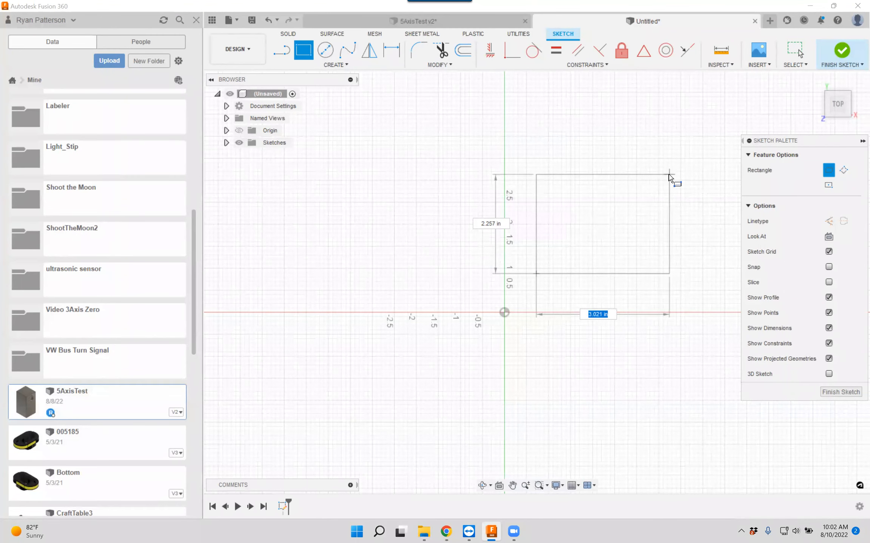
pyautogui.click(678, 168)
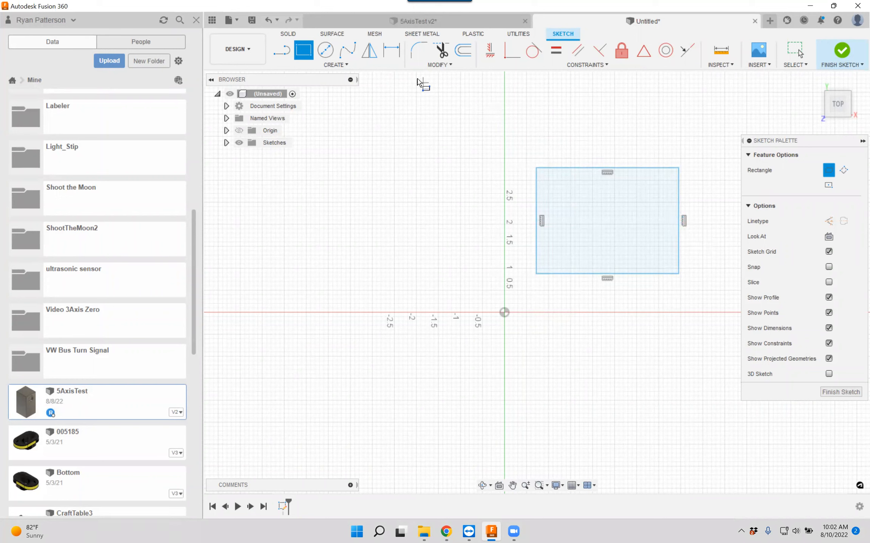
# Dimension the rectangle's vertical and horizontal sides to 5 in each and finish the sketch.
pyautogui.click(393, 50)
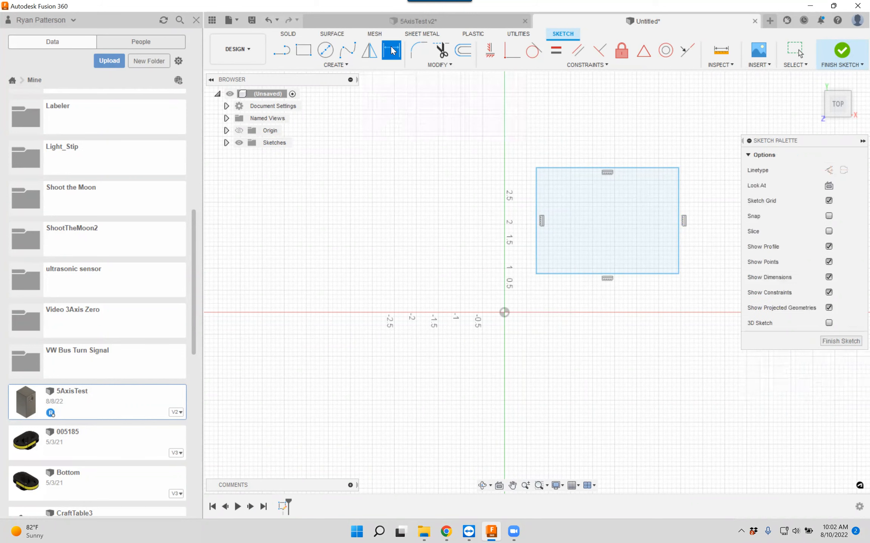
pyautogui.click(537, 194)
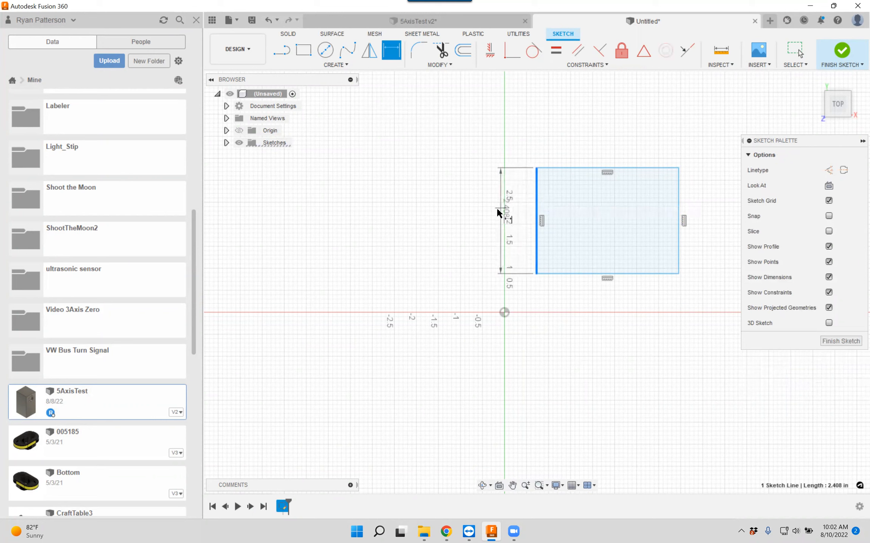
pyautogui.click(491, 216)
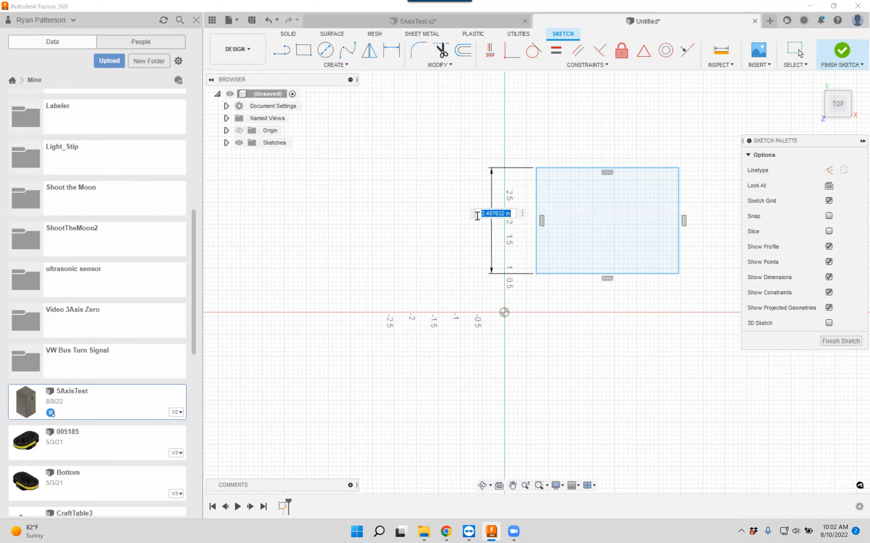
pyautogui.write('5')
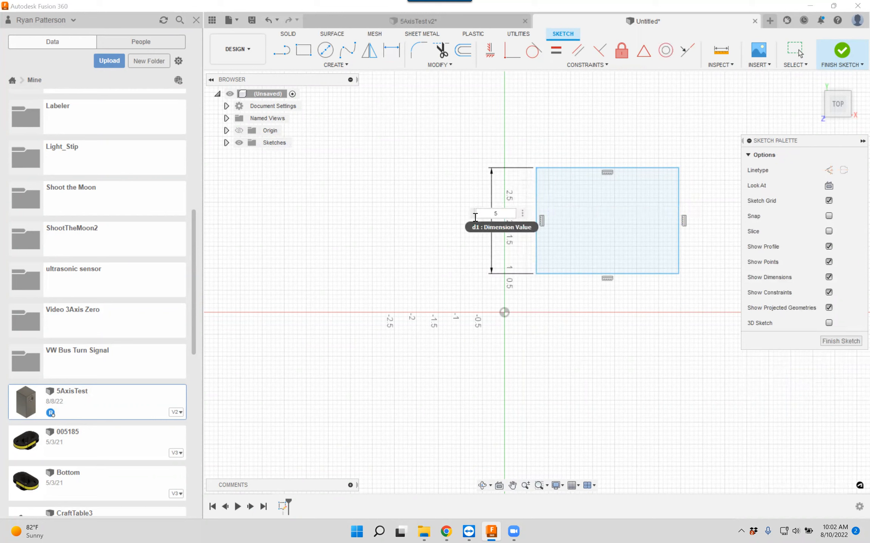
pyautogui.press('Return')
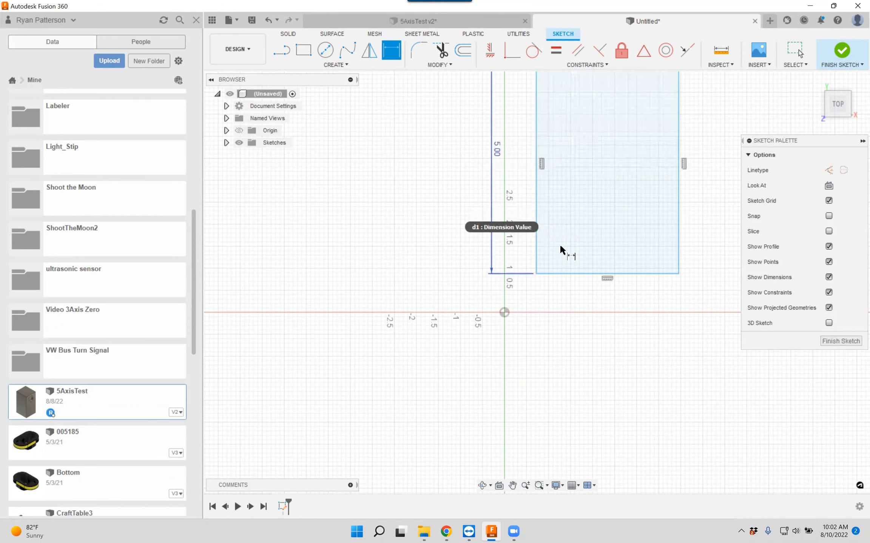
pyautogui.click(587, 275)
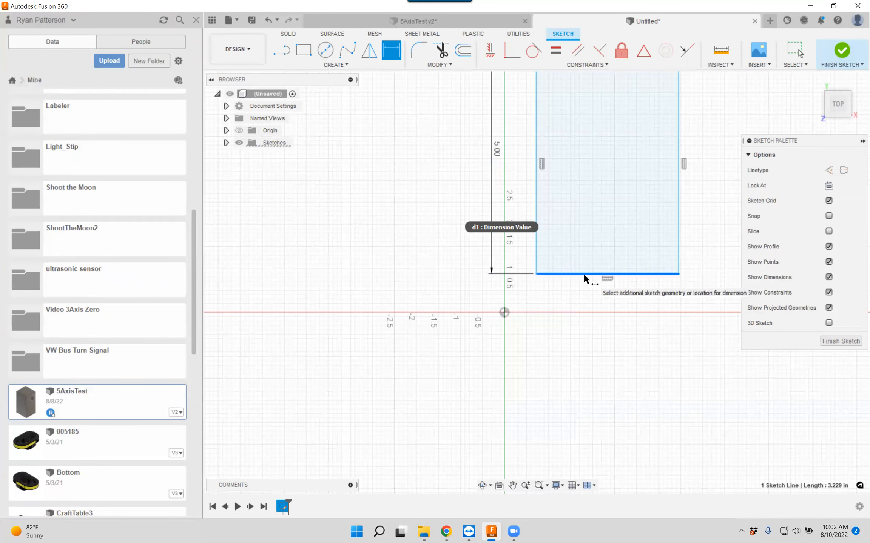
pyautogui.click(615, 302)
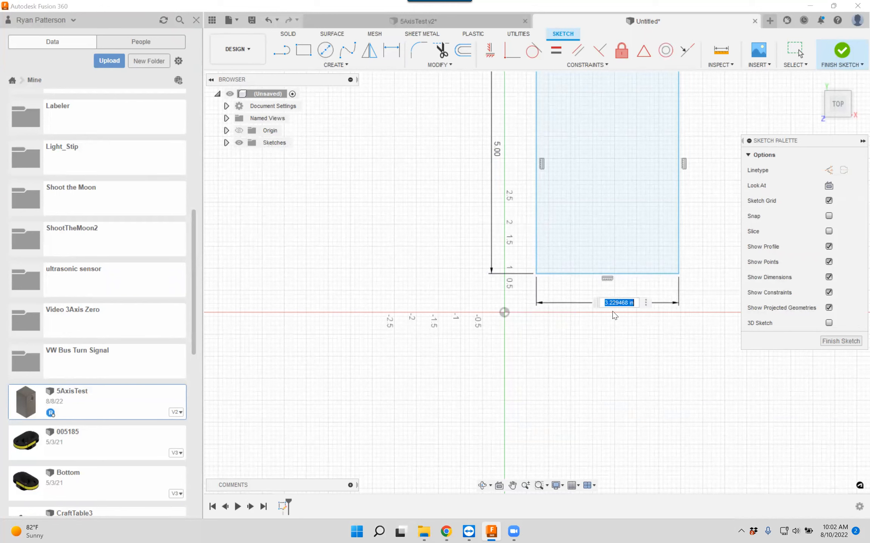
pyautogui.press('Return')
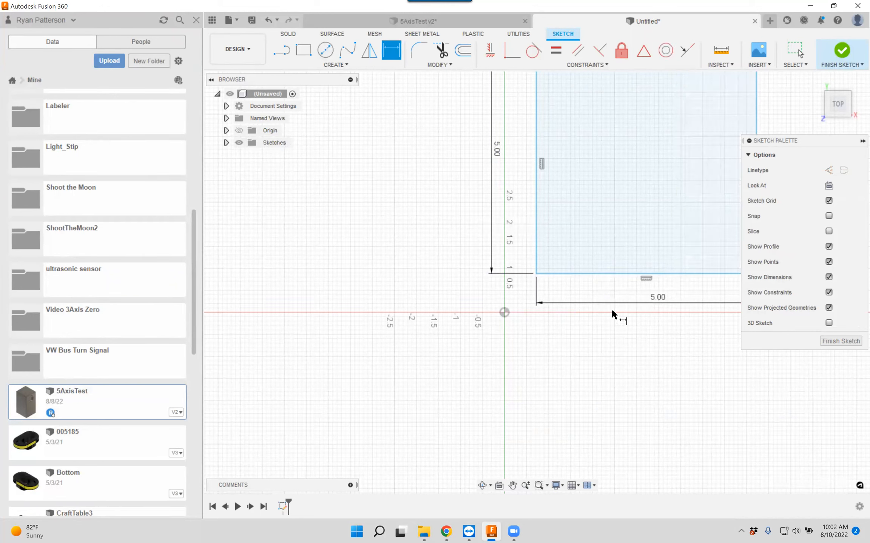
pyautogui.moveTo(674, 184); pyautogui.dragTo(532, 248, button='middle')
pyautogui.press('d')
pyautogui.scroll(-1, 536, 248)
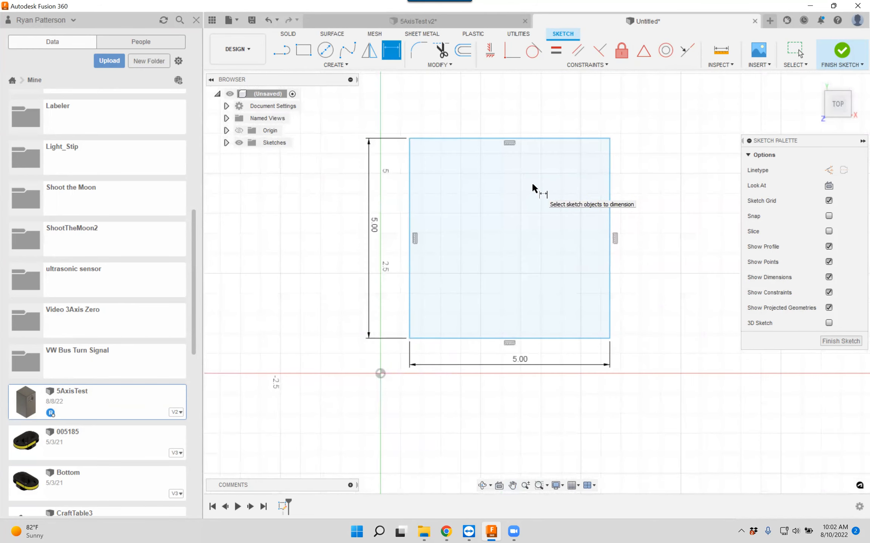
pyautogui.click(830, 342)
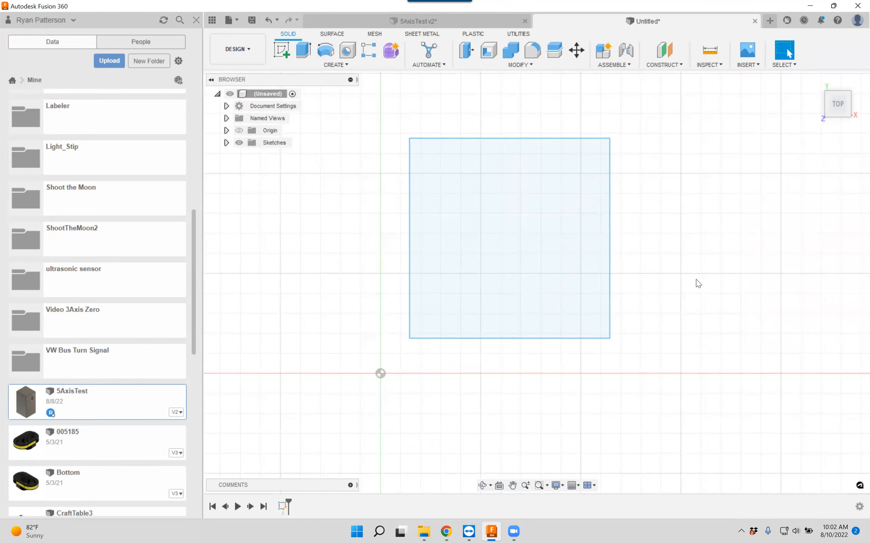
pyautogui.keyDown('shift'); pyautogui.moveTo(687, 298); pyautogui.dragTo(680, 245, button='middle'); pyautogui.keyUp('shift')
pyautogui.scroll(1, 680, 245)
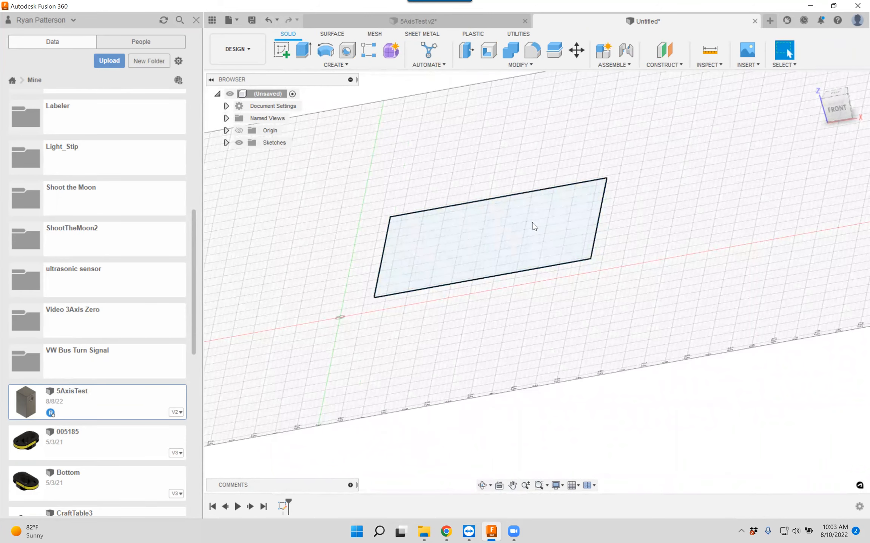
pyautogui.click(498, 204)
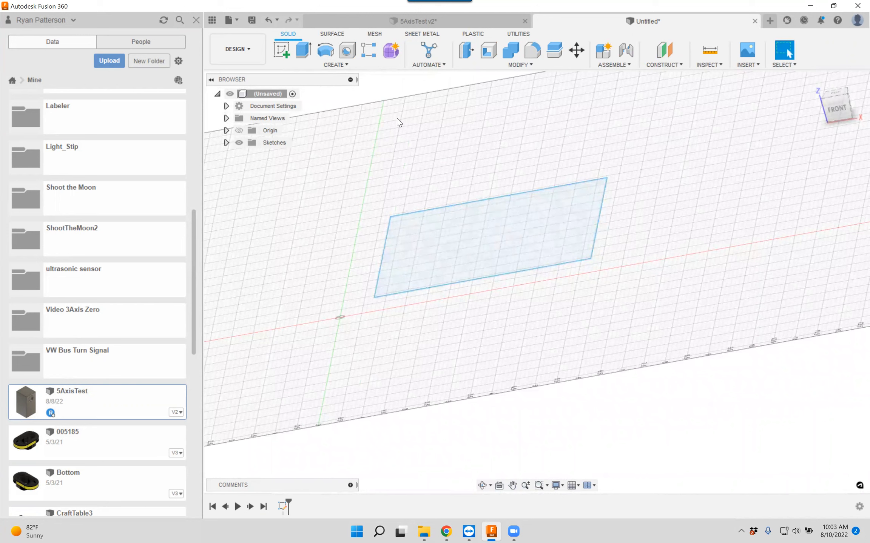
pyautogui.click(303, 51)
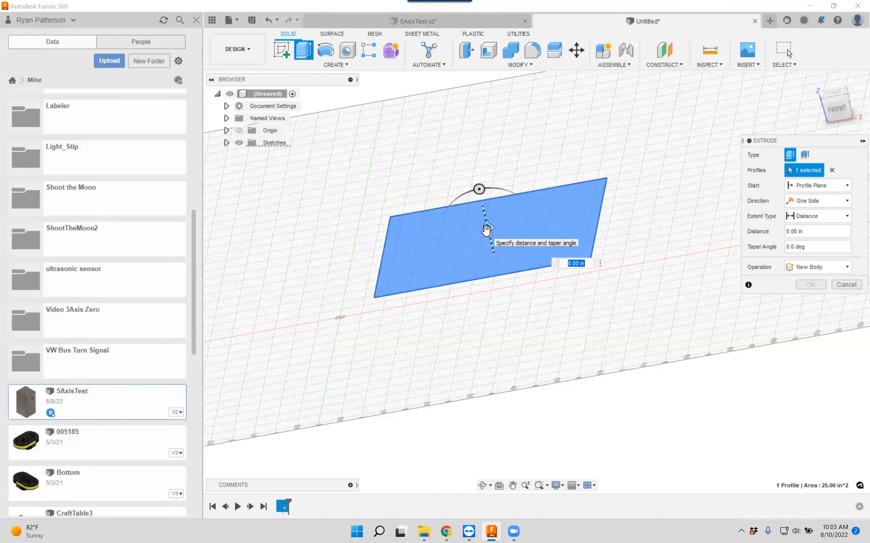
pyautogui.press('Escape')
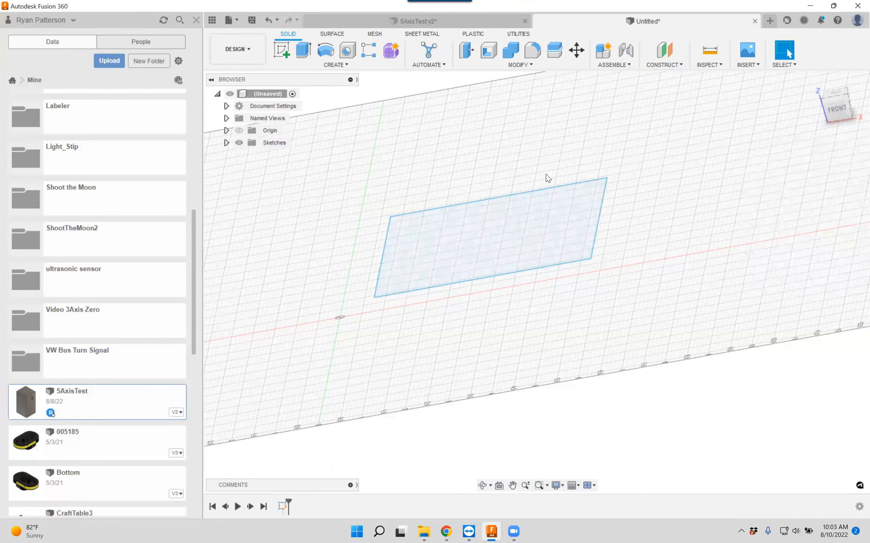
# Extrude the square profile 5 in upward as a new body to form a cube.
pyautogui.click(302, 52)
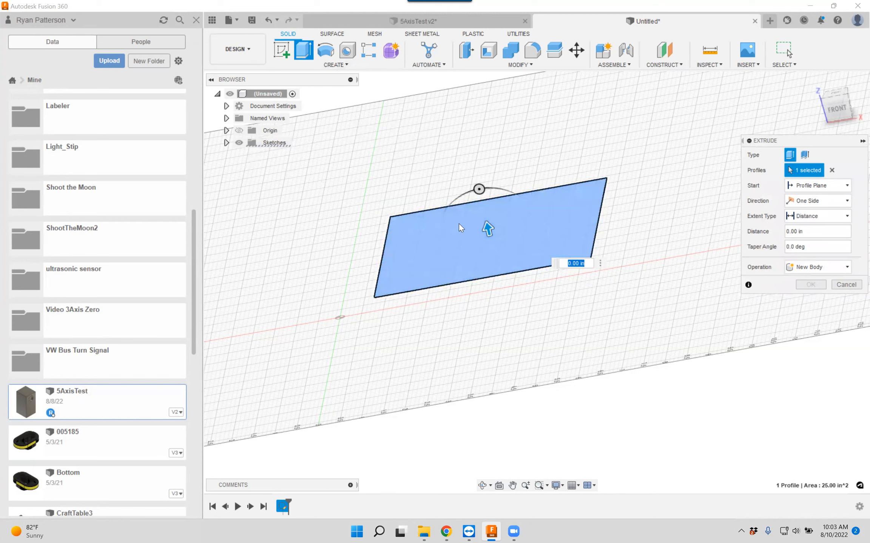
pyautogui.click(565, 220)
pyautogui.click(559, 215)
pyautogui.moveTo(487, 228); pyautogui.dragTo(456, 102)
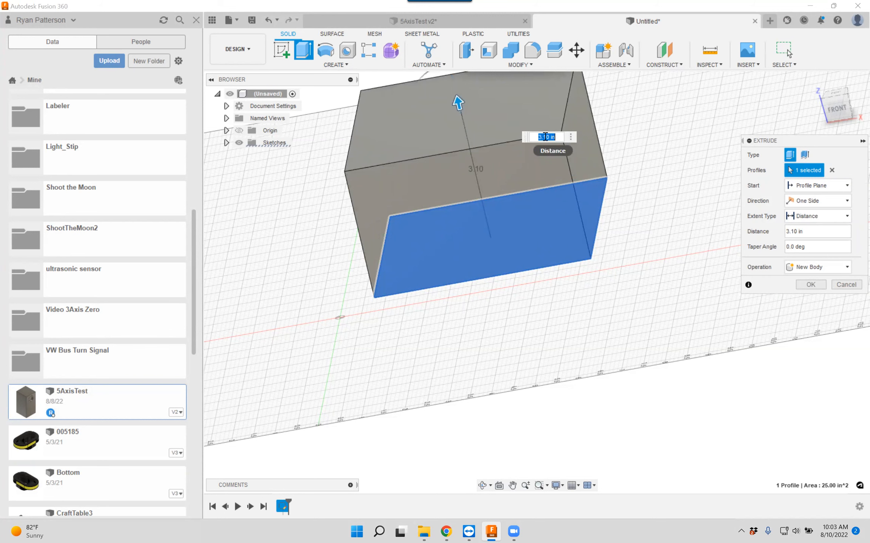
pyautogui.write('5')
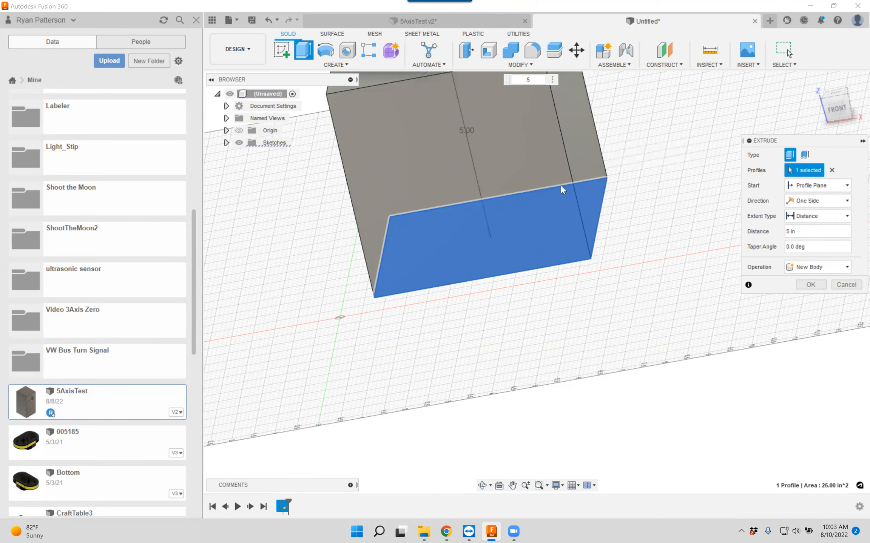
pyautogui.press('Return')
pyautogui.keyDown('shift'); pyautogui.moveTo(463, 213); pyautogui.dragTo(469, 238, button='middle'); pyautogui.keyUp('shift')
pyautogui.keyDown('shift'); pyautogui.moveTo(461, 204); pyautogui.dragTo(496, 183, button='middle'); pyautogui.keyUp('shift')
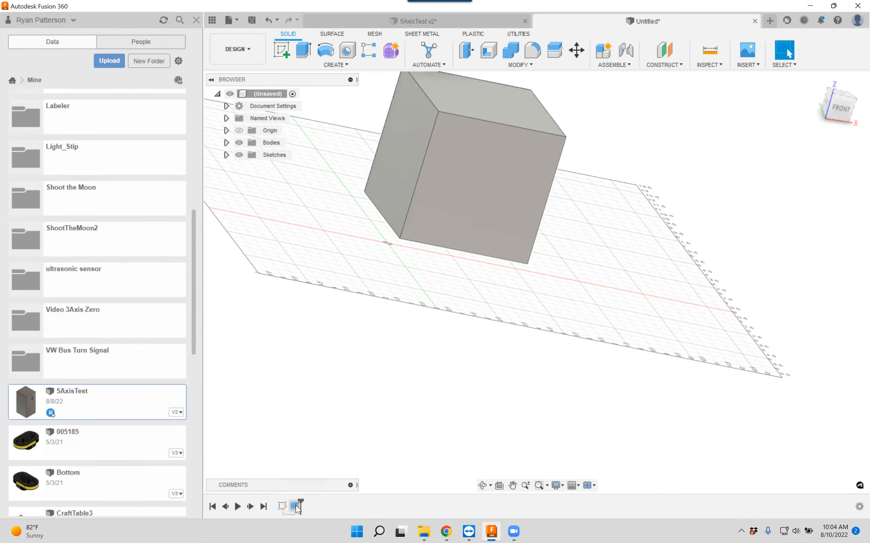
# Edit the cube's extrude feature and set its distance to 6 in.
pyautogui.doubleClick(296, 506)
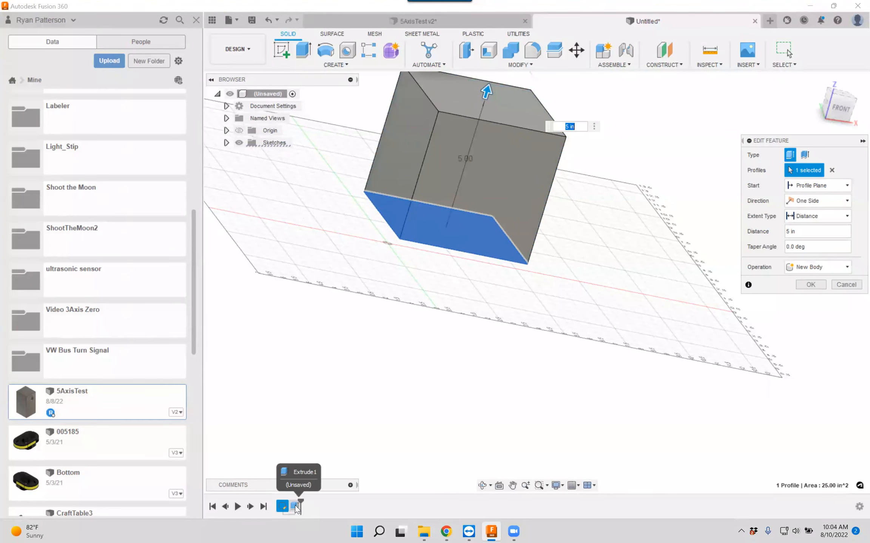
pyautogui.doubleClick(802, 231)
pyautogui.tripleClick(802, 231)
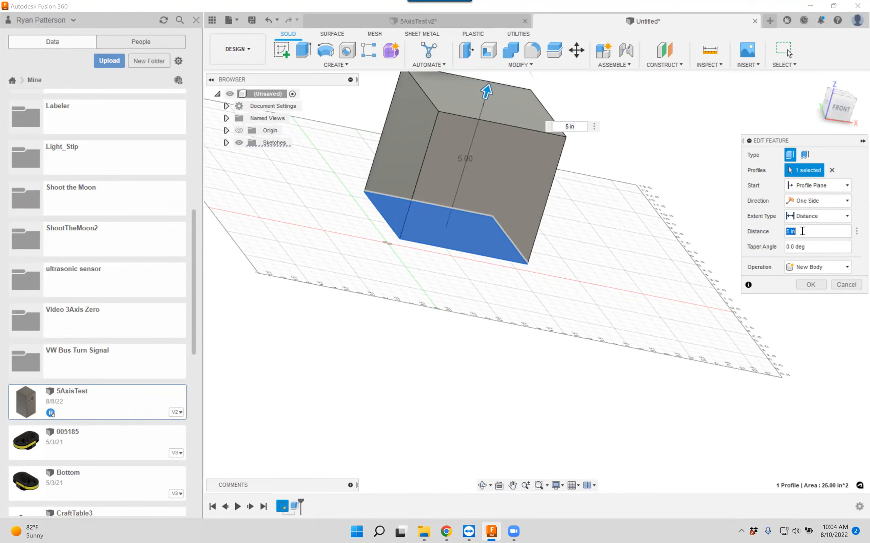
pyautogui.write('6')
pyautogui.press('Return')
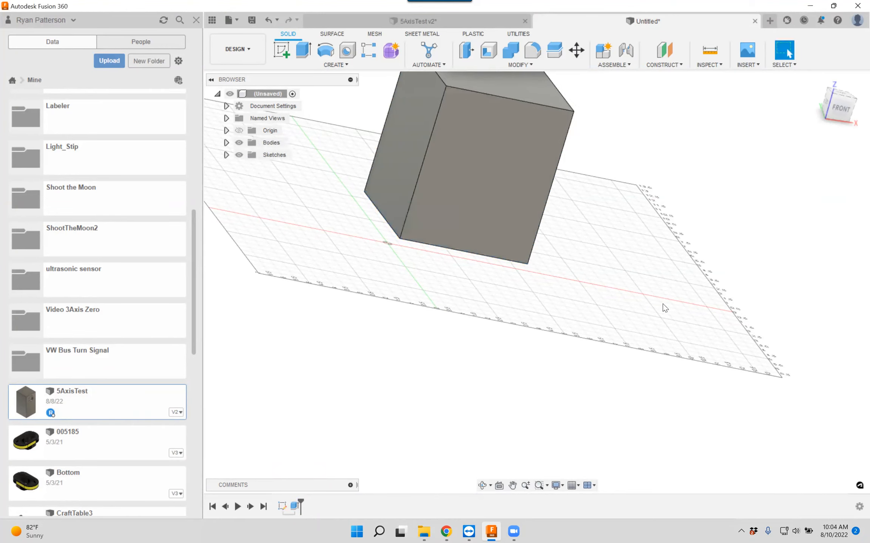
# Start a sketch on the block's front face and draw a centre-diameter circle about 2 in across, centred widthwise in the upper half.
pyautogui.scroll(-1, 672, 305)
pyautogui.keyDown('shift'); pyautogui.moveTo(654, 225); pyautogui.dragTo(649, 249, button='middle'); pyautogui.keyUp('shift')
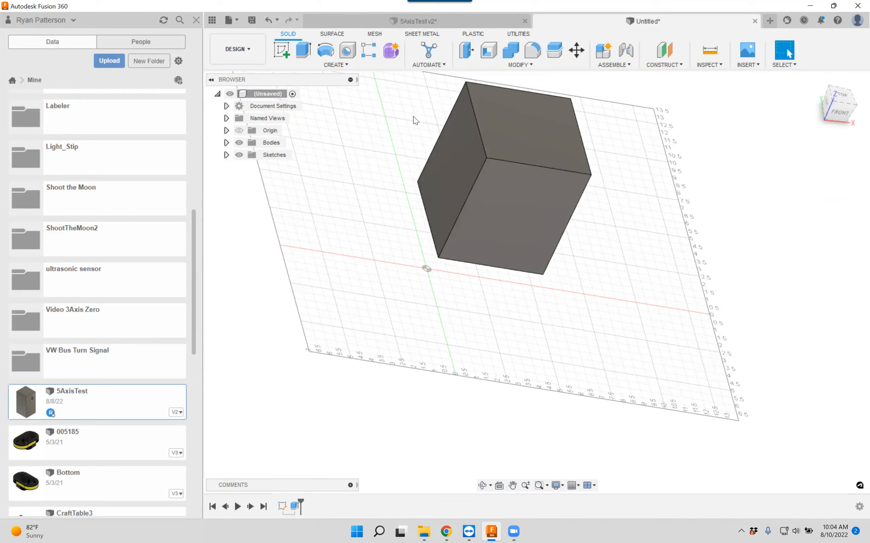
pyautogui.click(286, 57)
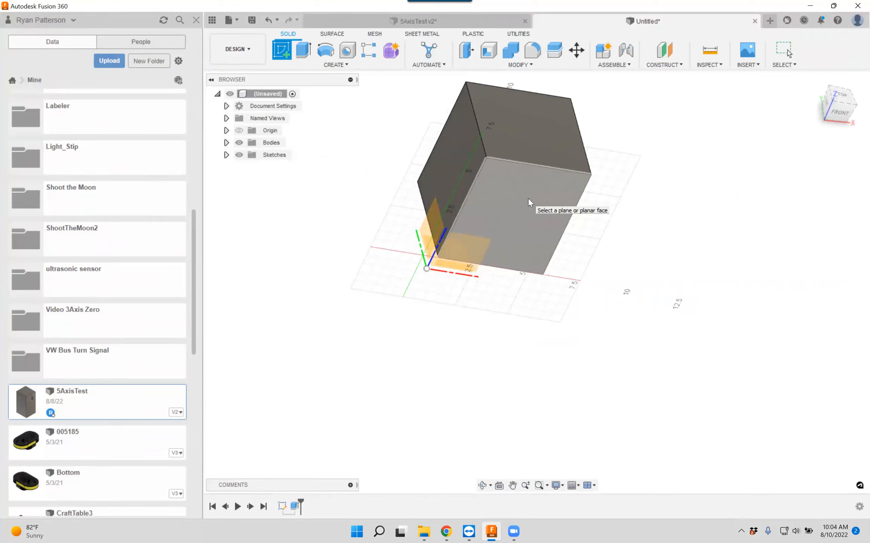
pyautogui.click(528, 198)
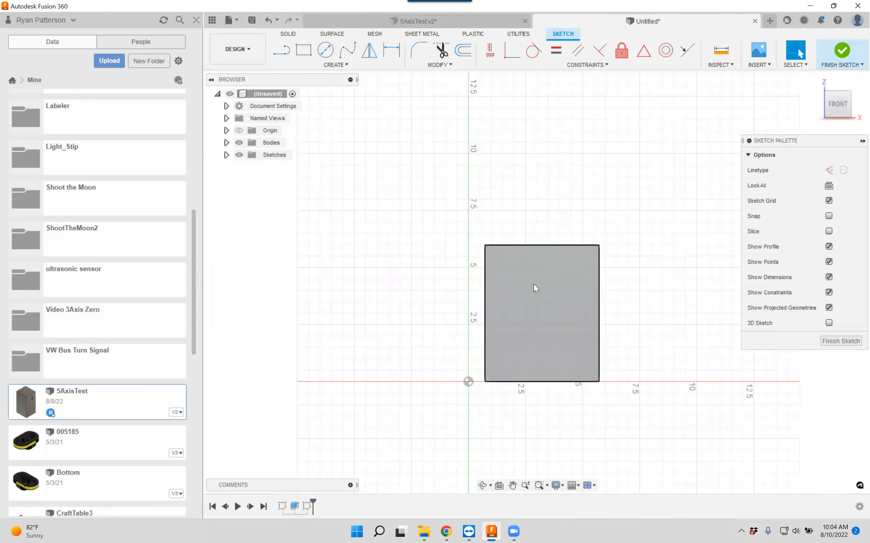
pyautogui.moveTo(826, 112)
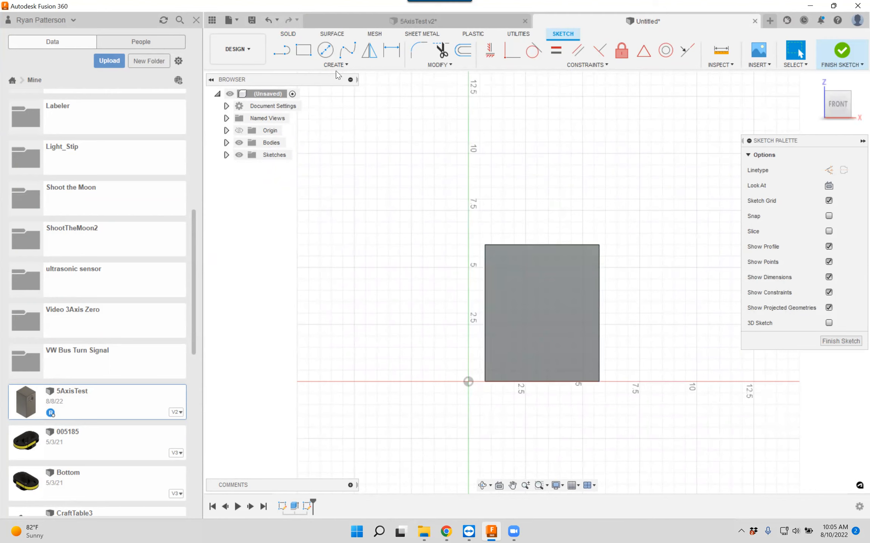
pyautogui.click(325, 51)
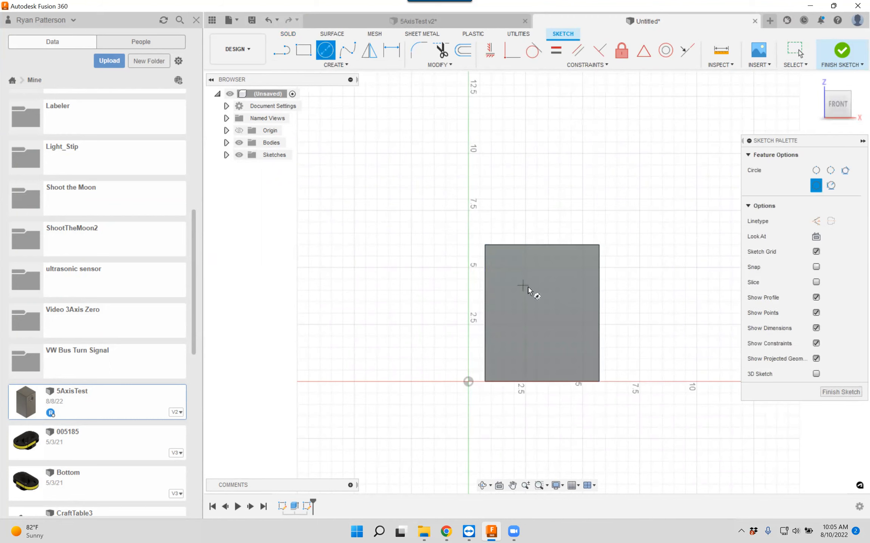
pyautogui.click(542, 287)
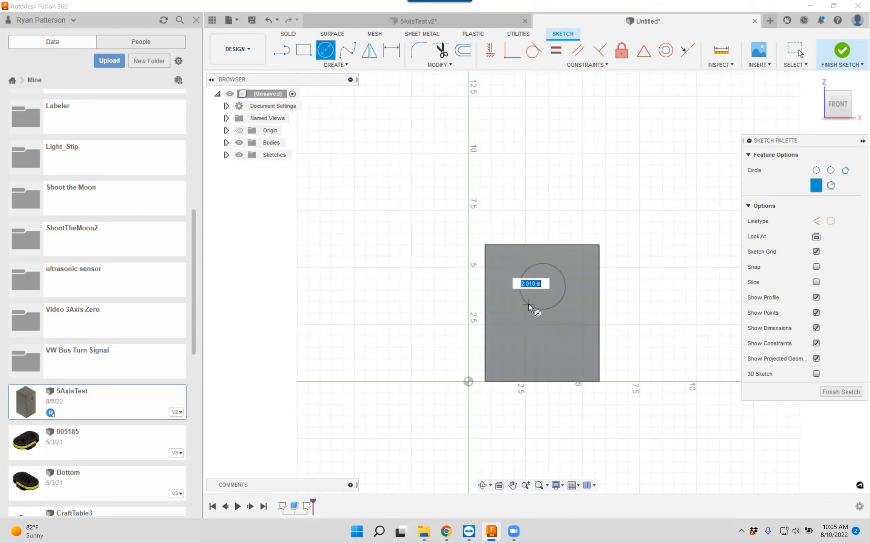
pyautogui.click(529, 306)
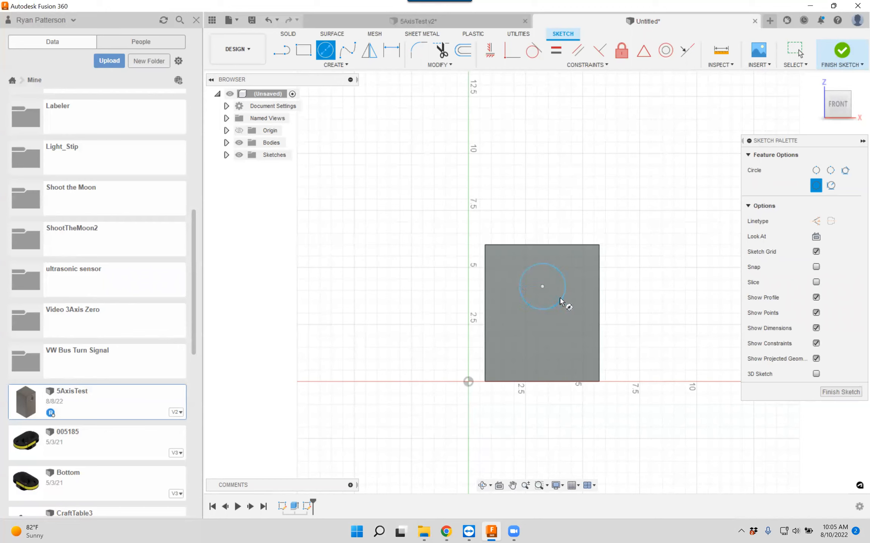
# Dimension the circle's diameter to 2 in and finish the sketch.
pyautogui.click(392, 51)
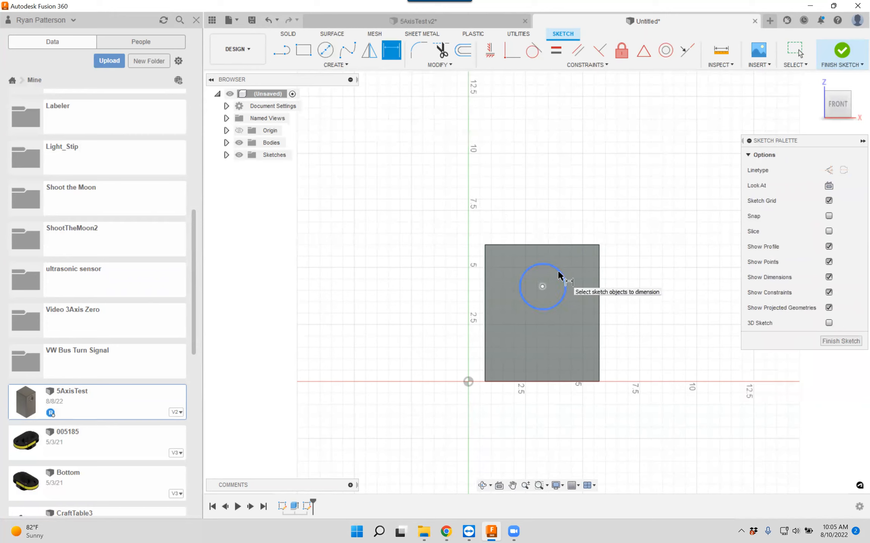
pyautogui.click(566, 280)
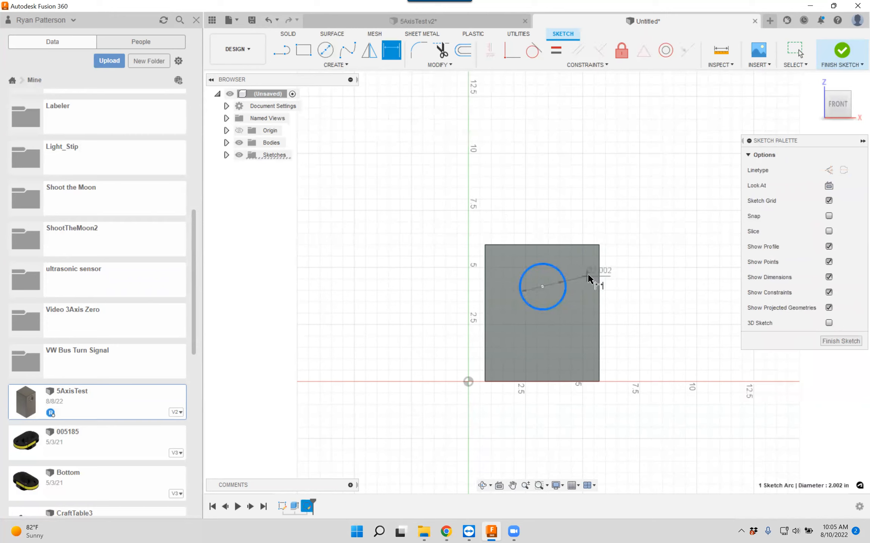
pyautogui.click(626, 254)
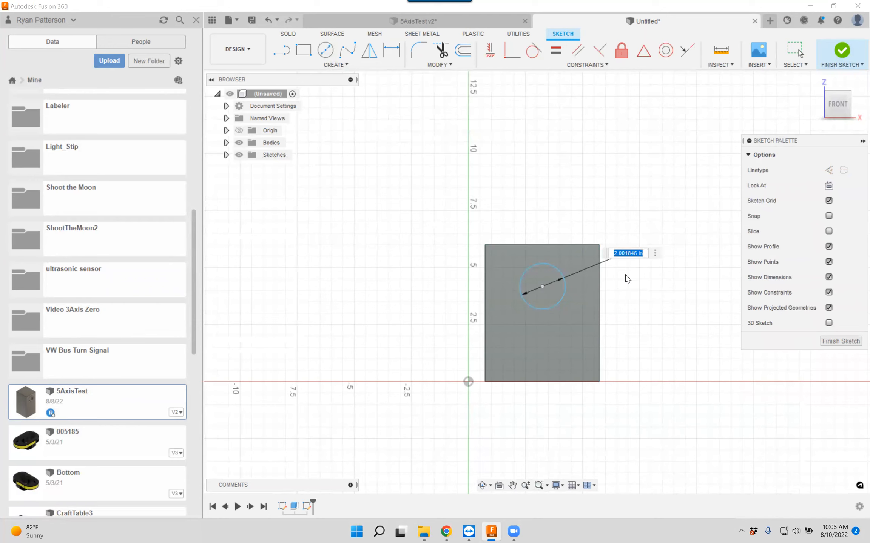
pyautogui.write('2')
pyautogui.press('Return')
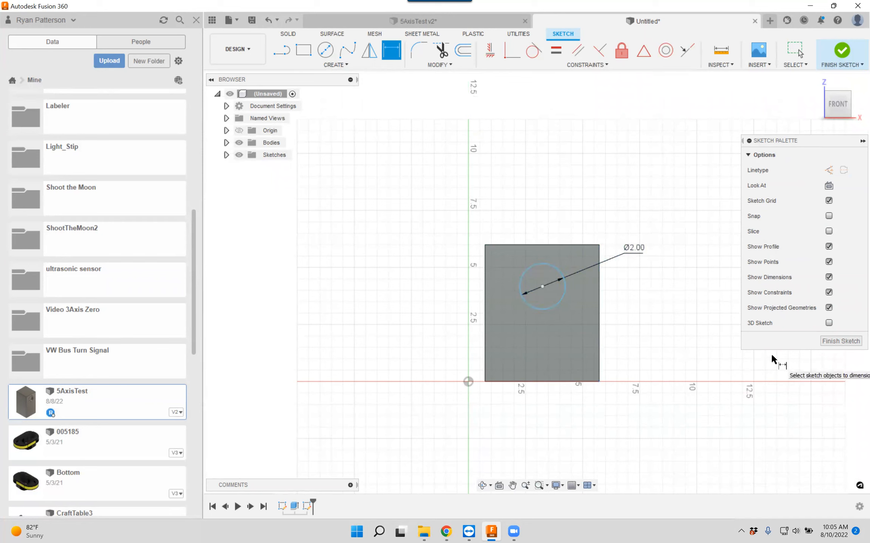
pyautogui.click(833, 341)
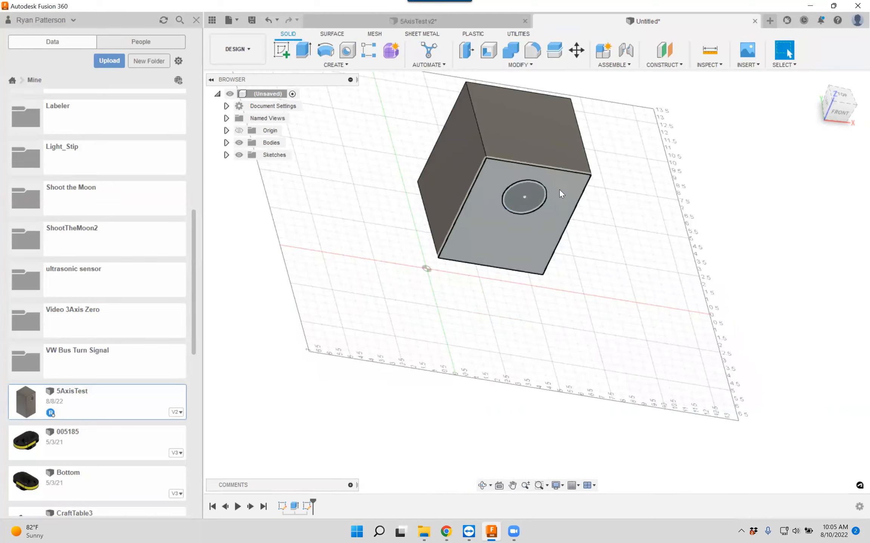
# Extrude the circular profile -0.25 in as a cut into the block's front face.
pyautogui.click(539, 196)
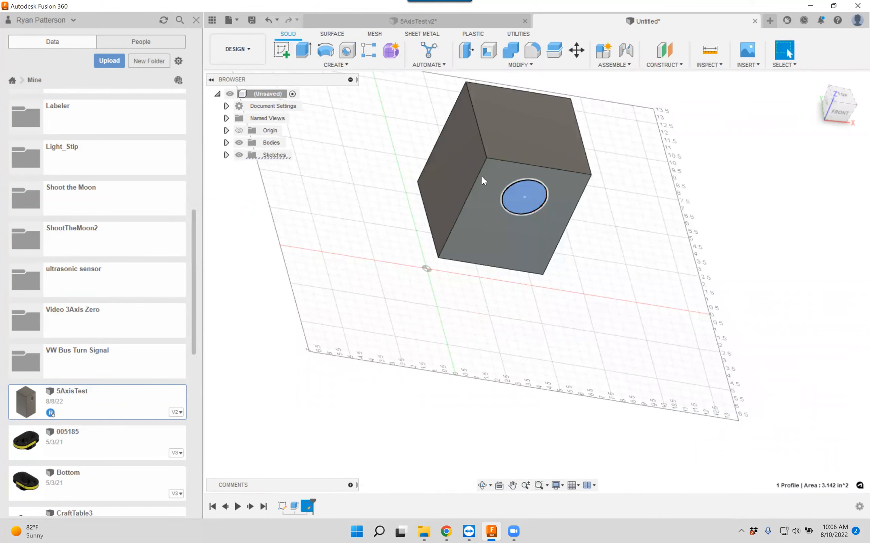
pyautogui.click(305, 52)
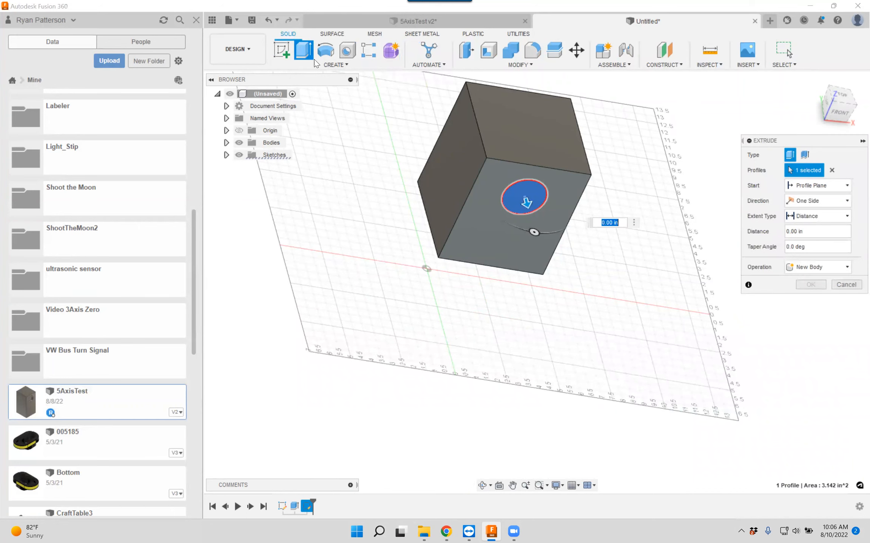
pyautogui.moveTo(527, 203); pyautogui.dragTo(513, 160)
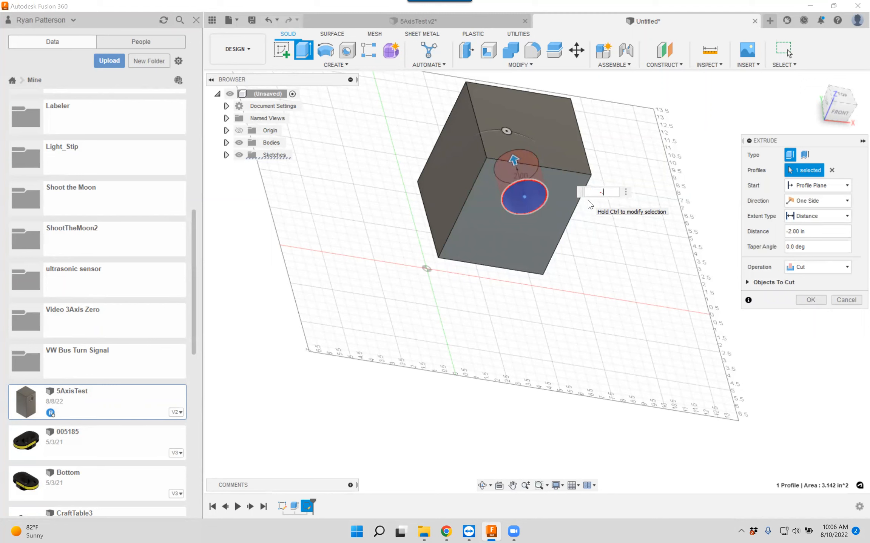
pyautogui.press('Return')
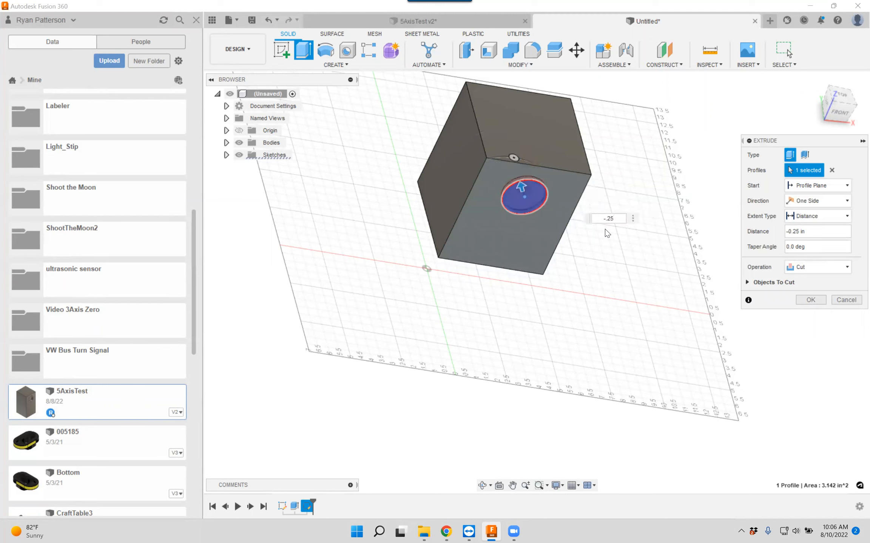
pyautogui.press('Return')
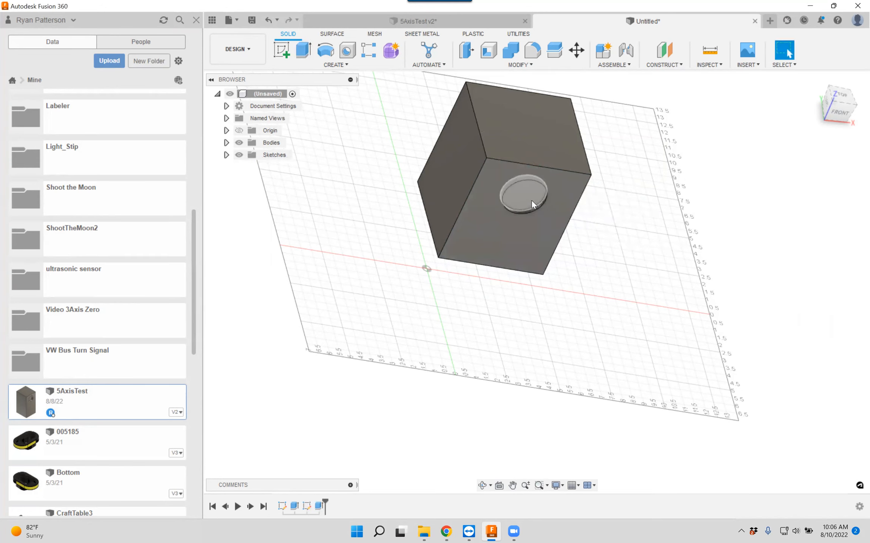
# Switch from the Design workspace to the Manufacture workspace.
pyautogui.keyDown('shift'); pyautogui.moveTo(543, 233); pyautogui.dragTo(499, 220, button='middle'); pyautogui.keyUp('shift')
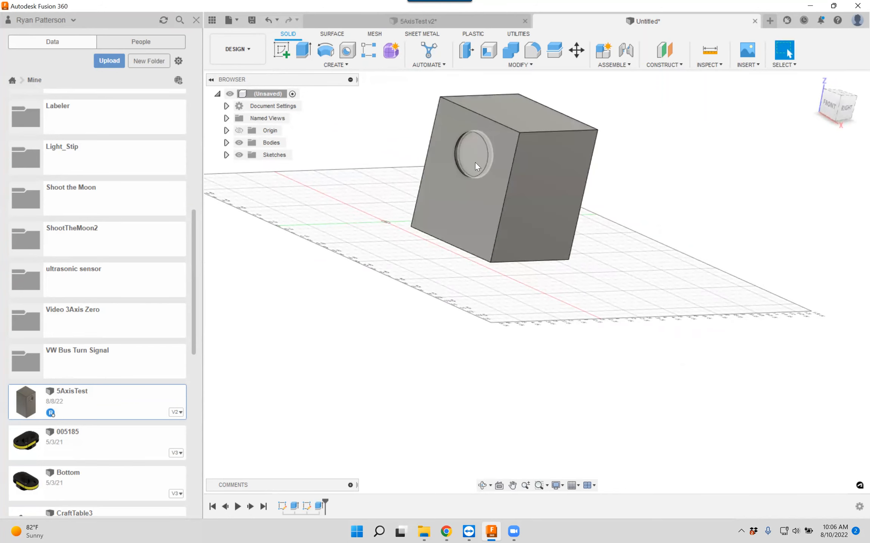
pyautogui.keyDown('shift'); pyautogui.moveTo(440, 240); pyautogui.dragTo(512, 293, button='middle'); pyautogui.keyUp('shift')
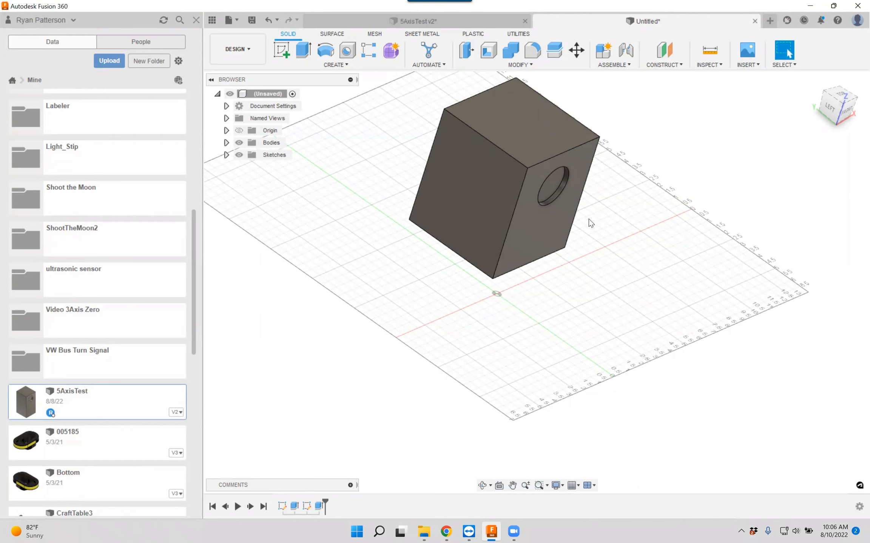
pyautogui.keyDown('shift'); pyautogui.moveTo(594, 277); pyautogui.dragTo(472, 266, button='middle'); pyautogui.keyUp('shift')
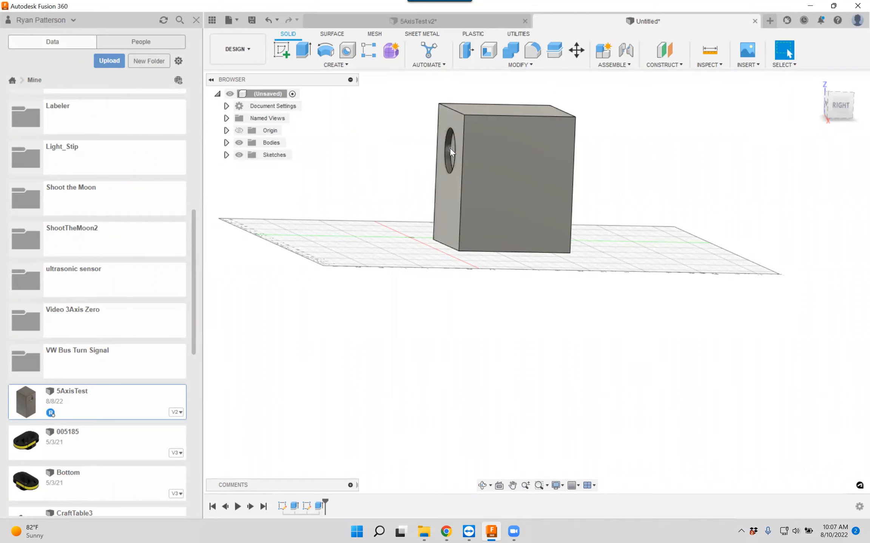
pyautogui.keyDown('shift'); pyautogui.moveTo(352, 226); pyautogui.dragTo(419, 240, button='middle'); pyautogui.keyUp('shift')
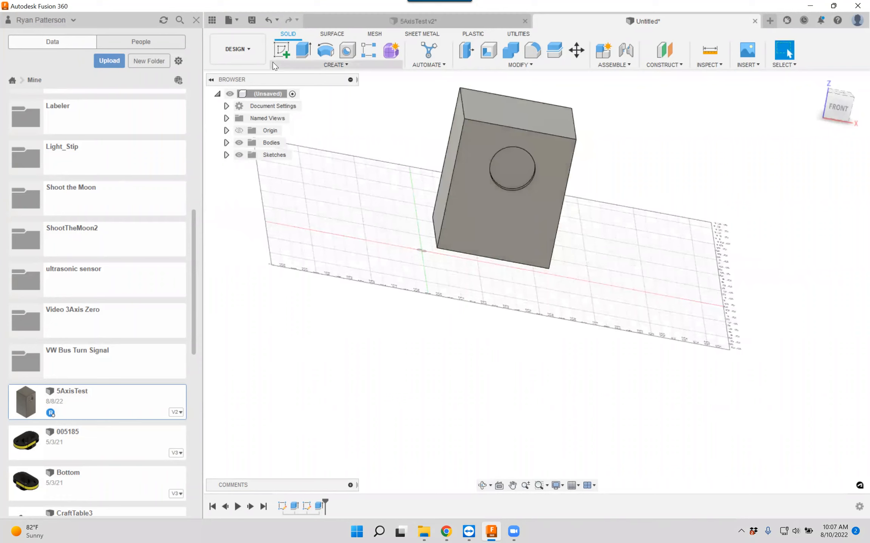
pyautogui.click(246, 49)
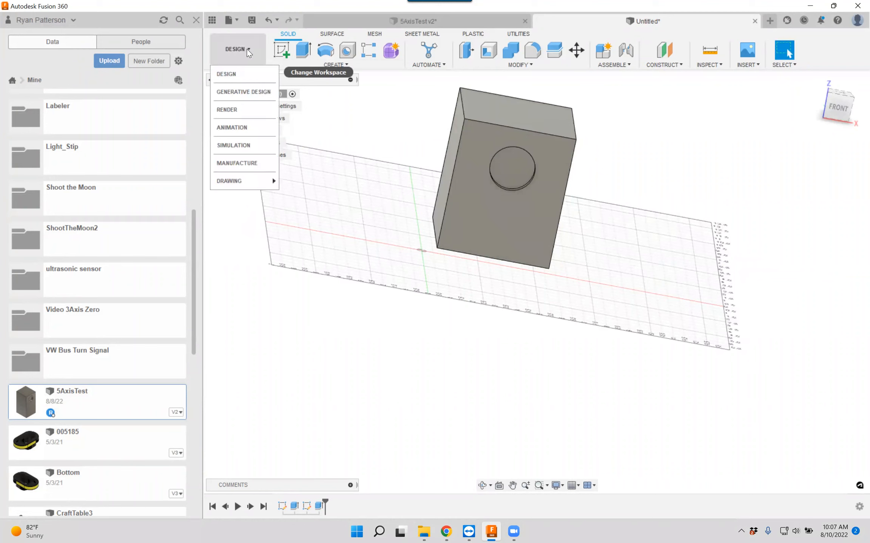
pyautogui.click(239, 164)
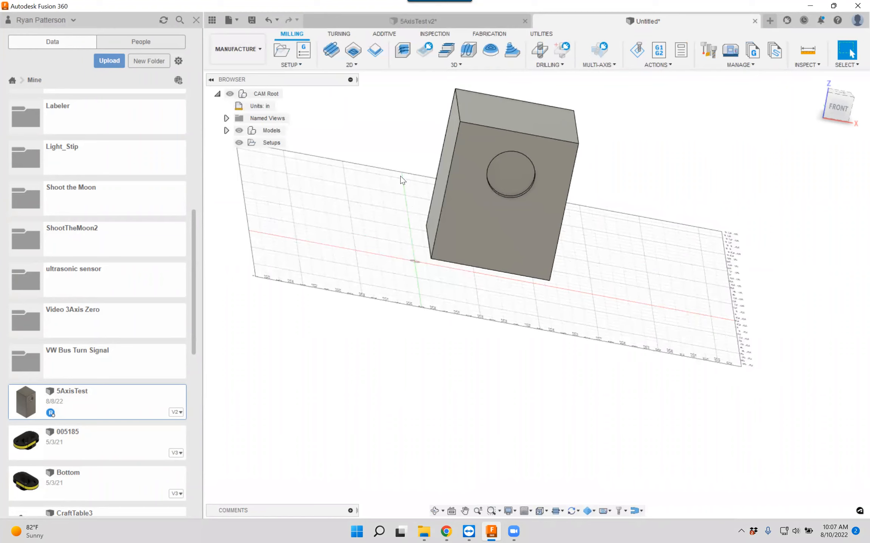
# Start an NC program and check the ShopBot OpenSBP post processor in the Fusion 360 post library, leaving without selecting another post.
pyautogui.keyDown('shift'); pyautogui.moveTo(580, 217); pyautogui.dragTo(614, 229, button='middle'); pyautogui.keyUp('shift')
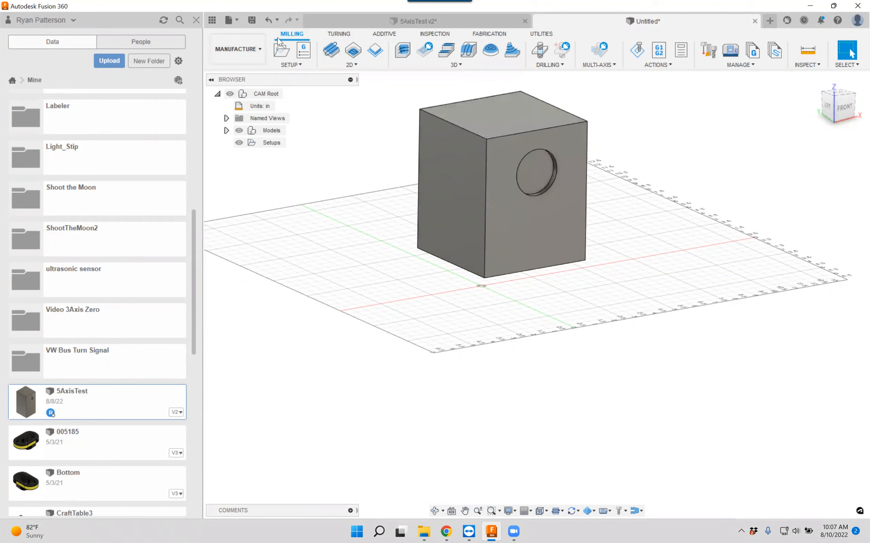
pyautogui.click(303, 50)
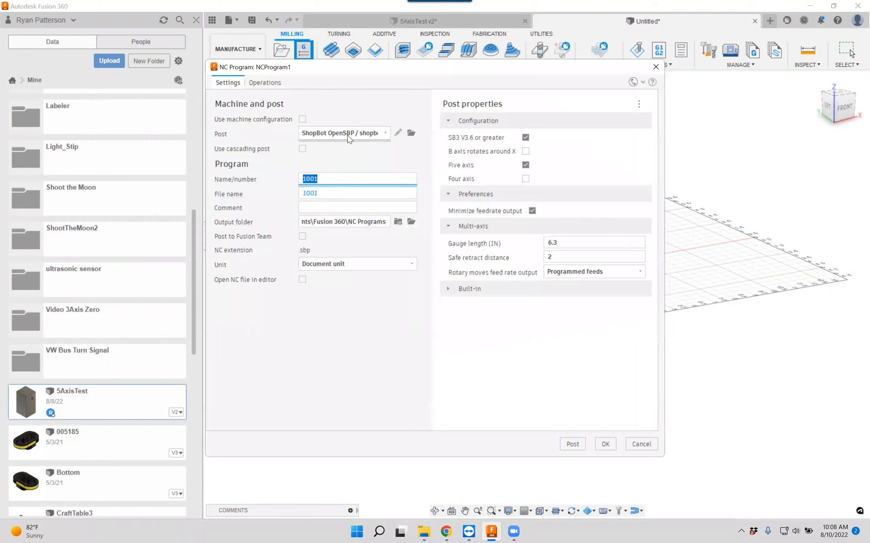
pyautogui.moveTo(347, 135)
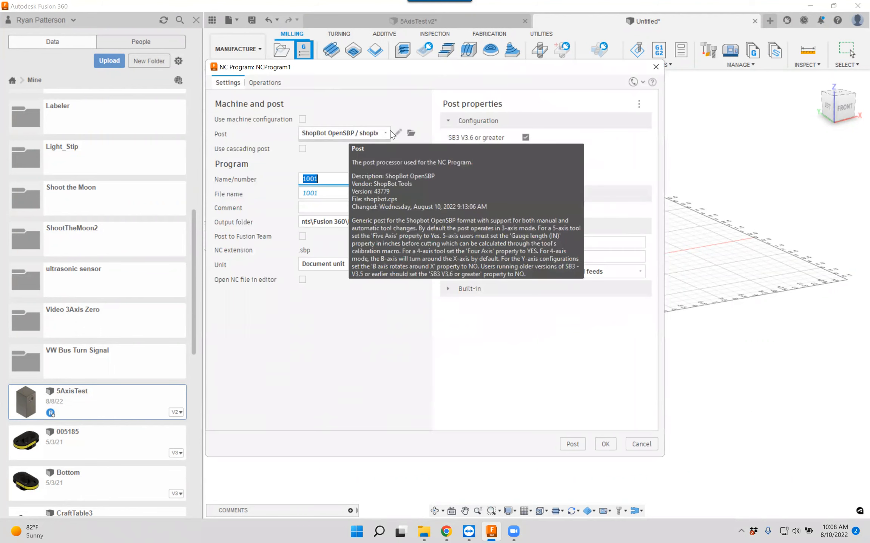
pyautogui.click(411, 133)
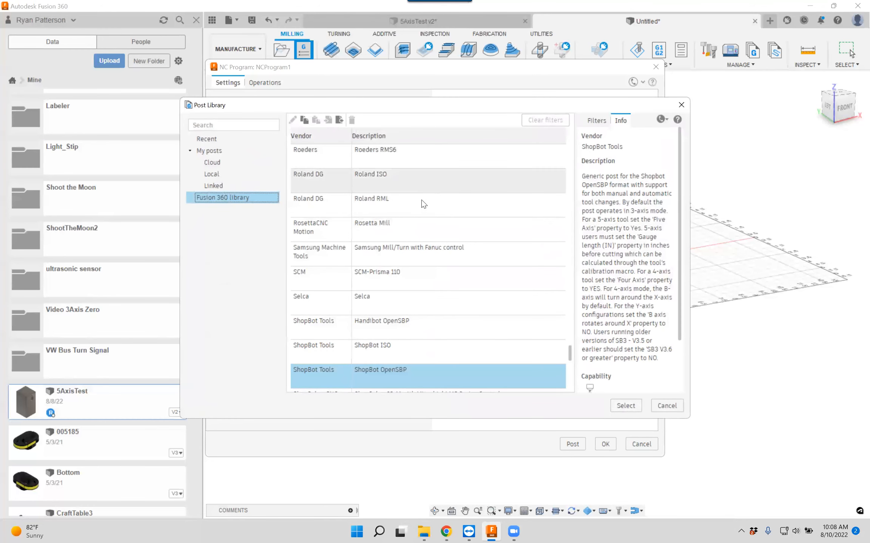
pyautogui.scroll(-1, 395, 204)
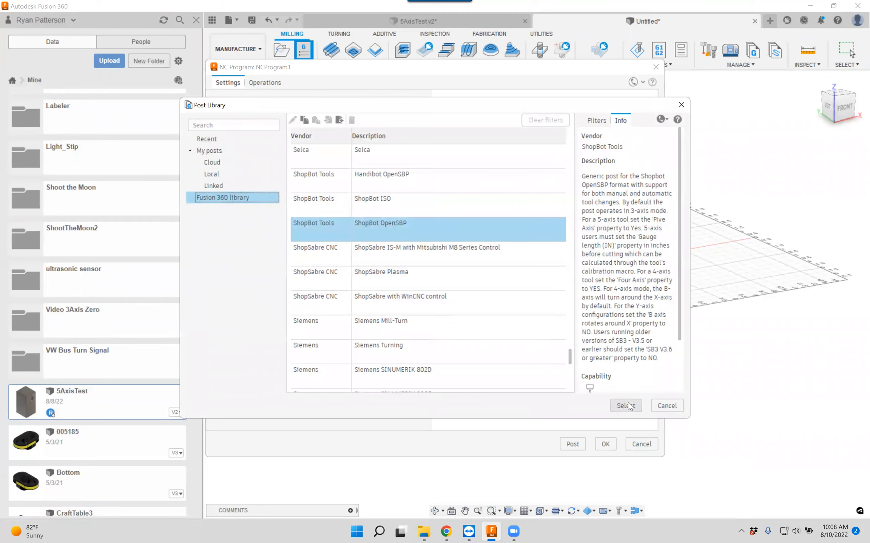
pyautogui.click(667, 406)
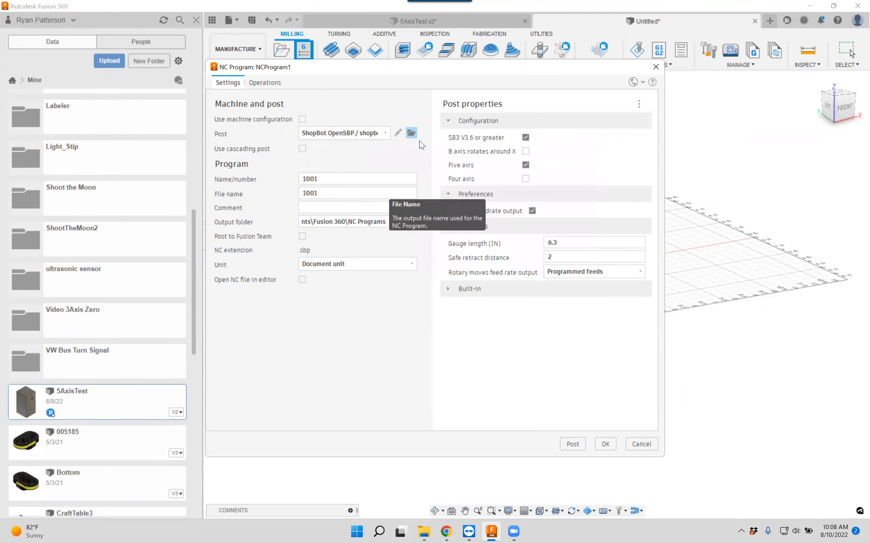
# Collapse the Configuration, Preferences and Multi-axis post properties, and reopen Configuration to review its axis options.
pyautogui.click(448, 122)
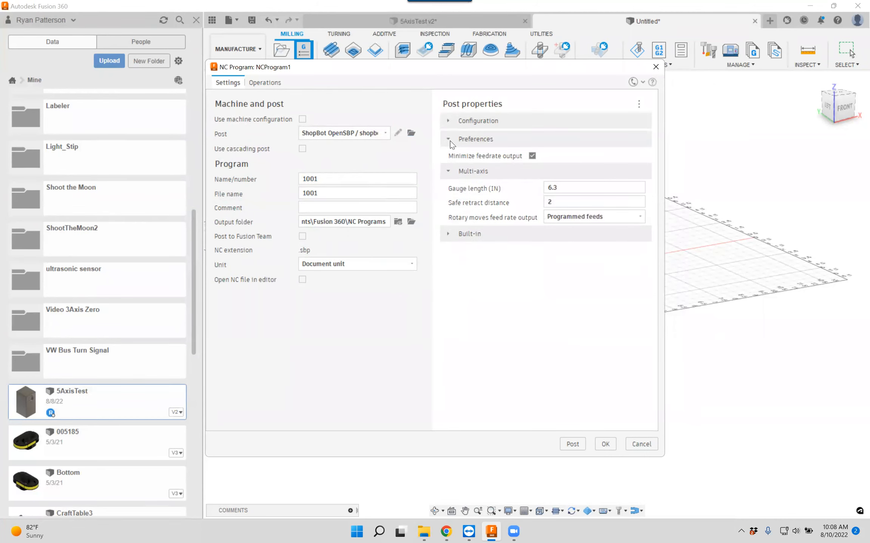
pyautogui.click(449, 139)
pyautogui.click(448, 157)
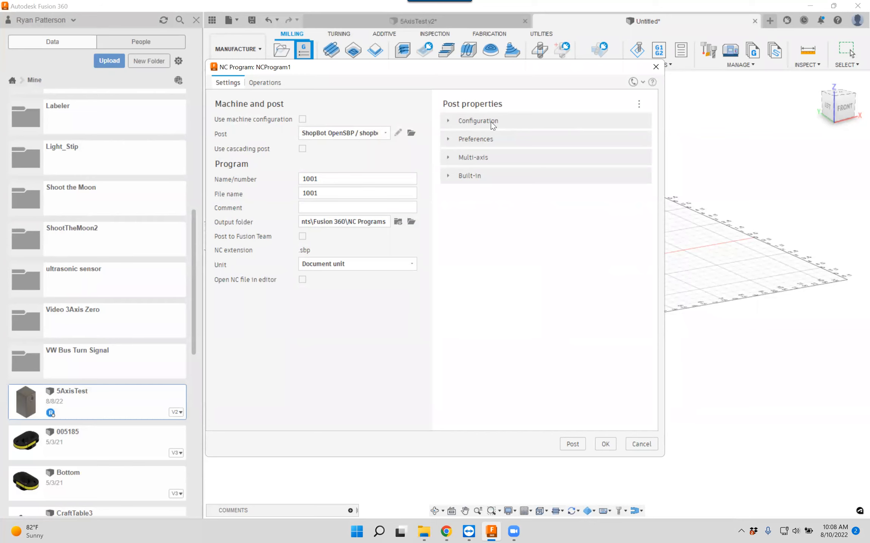
pyautogui.click(450, 122)
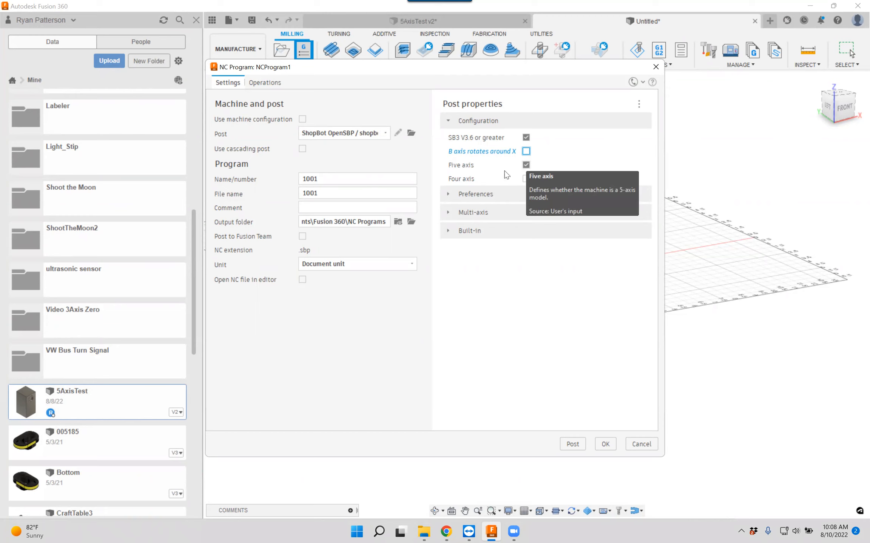
# Review the gauge length in the Multi-axis post properties and save the NC program.
pyautogui.click(448, 213)
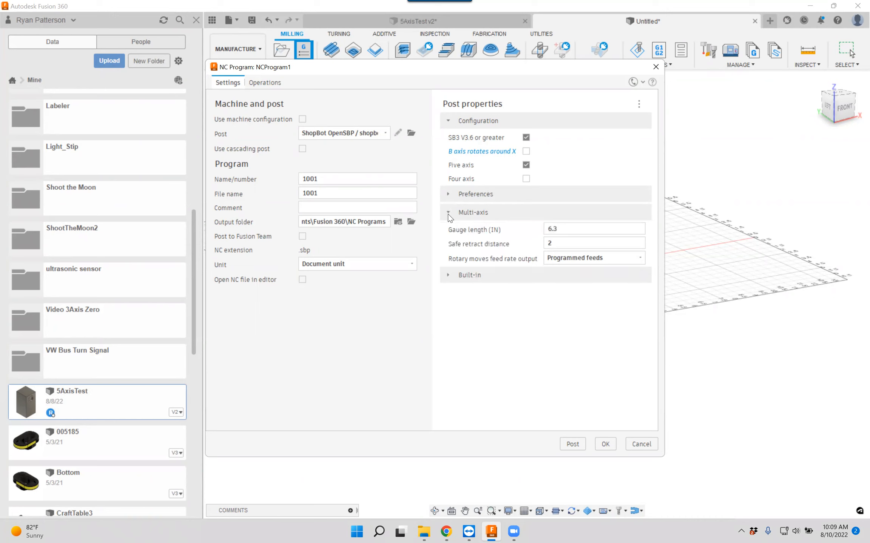
pyautogui.click(563, 229)
pyautogui.moveTo(558, 230)
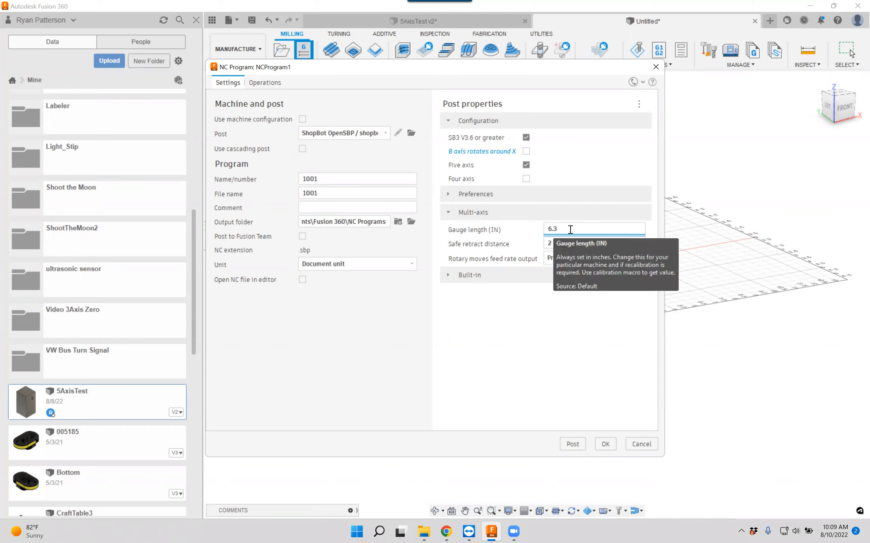
pyautogui.moveTo(561, 226); pyautogui.dragTo(546, 229)
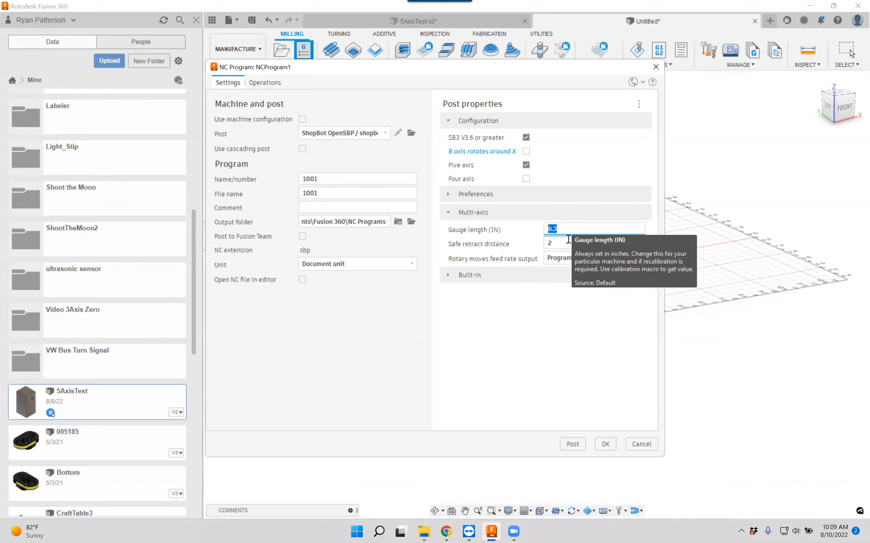
pyautogui.click(606, 444)
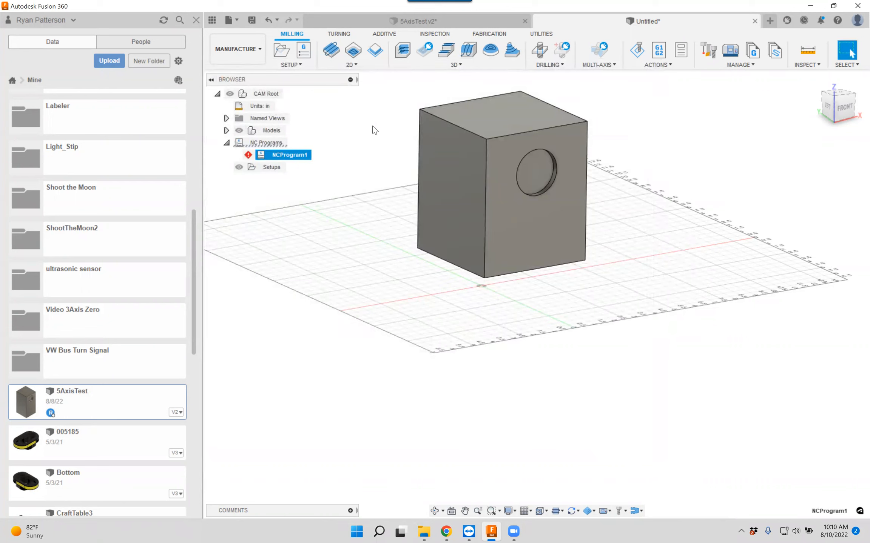
# Create a new milling setup with its WCS origin at the stock box's lower front-left corner.
pyautogui.click(298, 65)
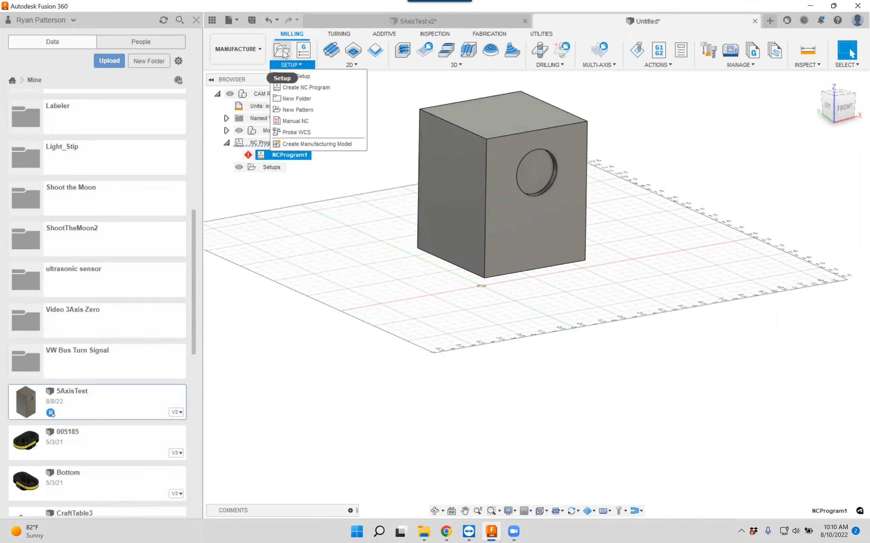
pyautogui.click(292, 75)
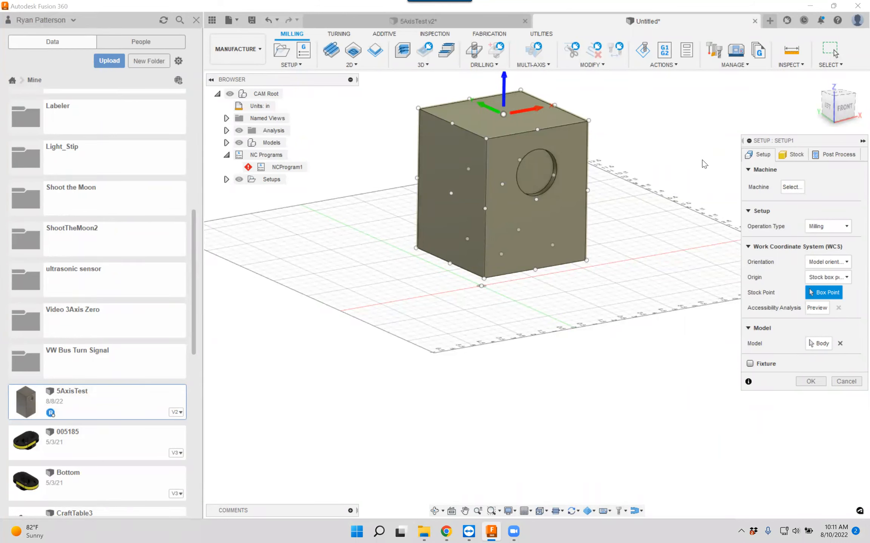
pyautogui.click(483, 279)
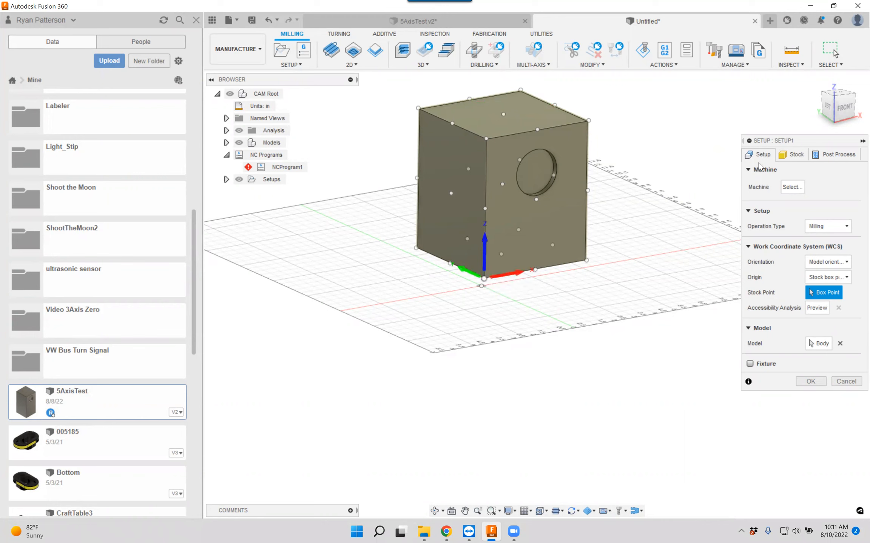
# Set the stock side and top offsets to 0, keep the relative size box mode, and accept the setup.
pyautogui.click(797, 156)
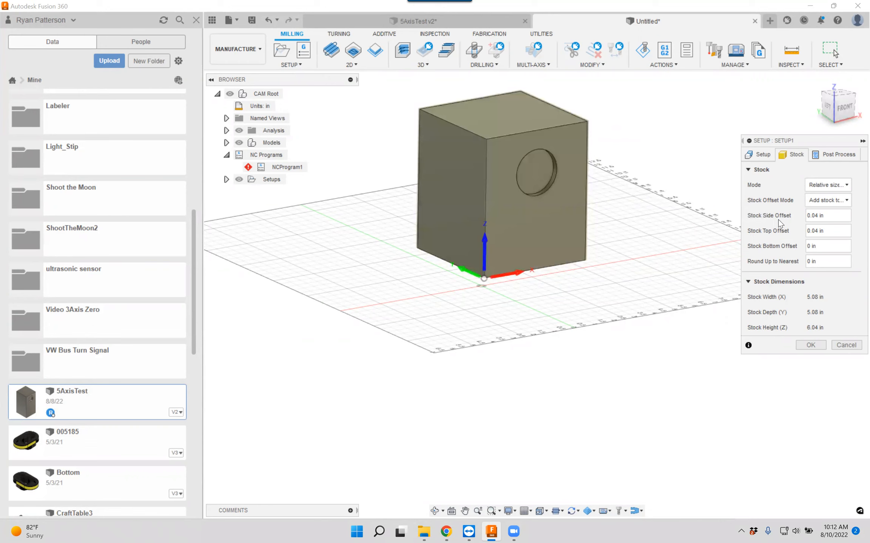
pyautogui.click(828, 215)
pyautogui.write('0')
pyautogui.click(816, 231)
pyautogui.write('0')
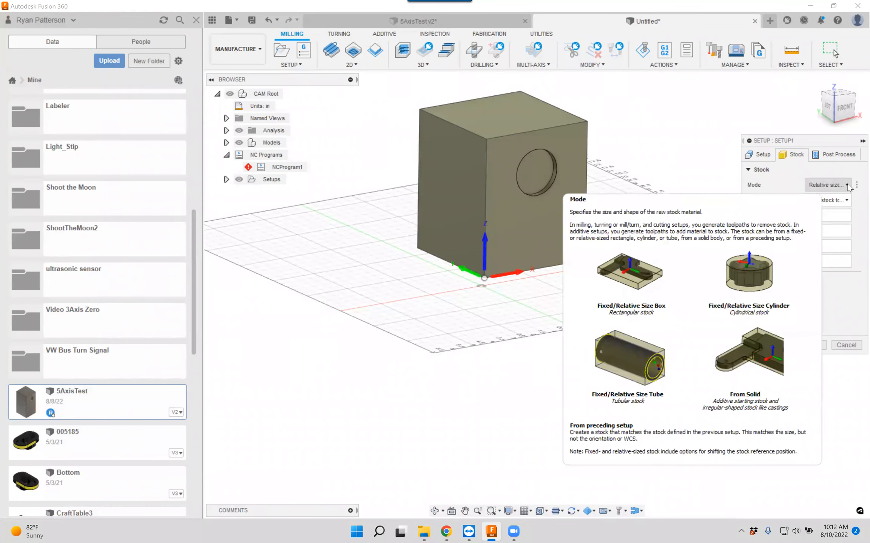
pyautogui.click(832, 187)
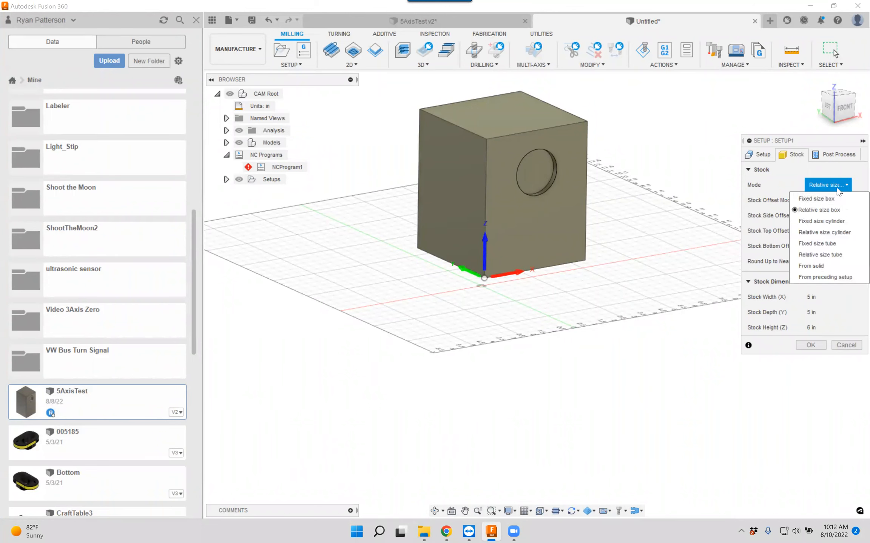
pyautogui.click(815, 139)
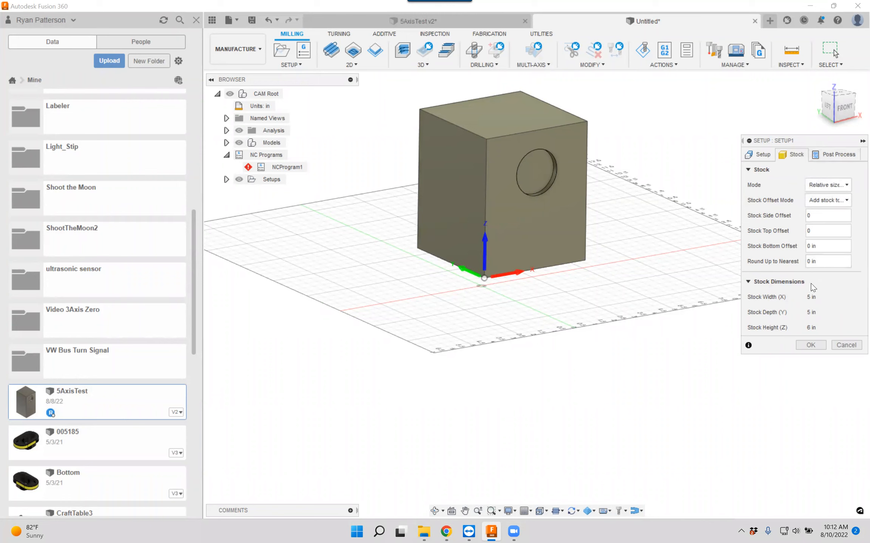
pyautogui.click(809, 346)
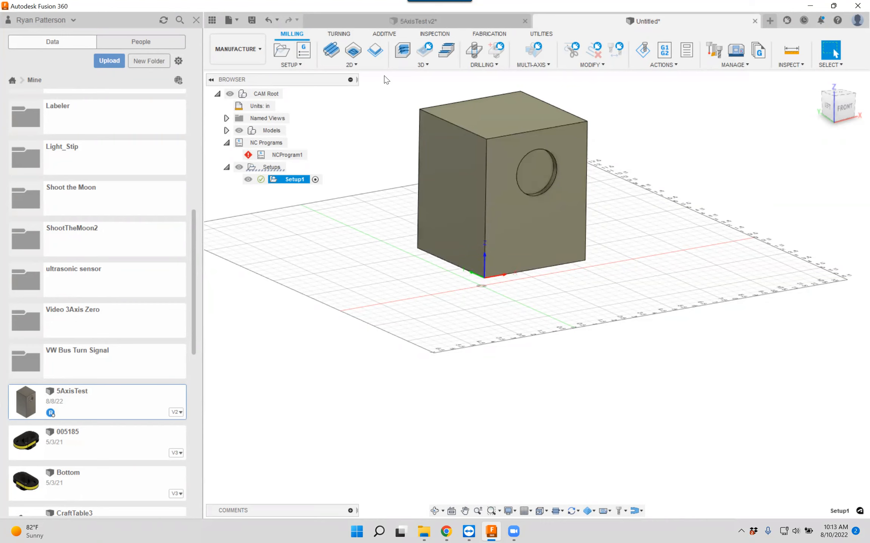
# Start a 2D Pocket operation and select the Untitled document's tool library for its tool.
pyautogui.click(354, 64)
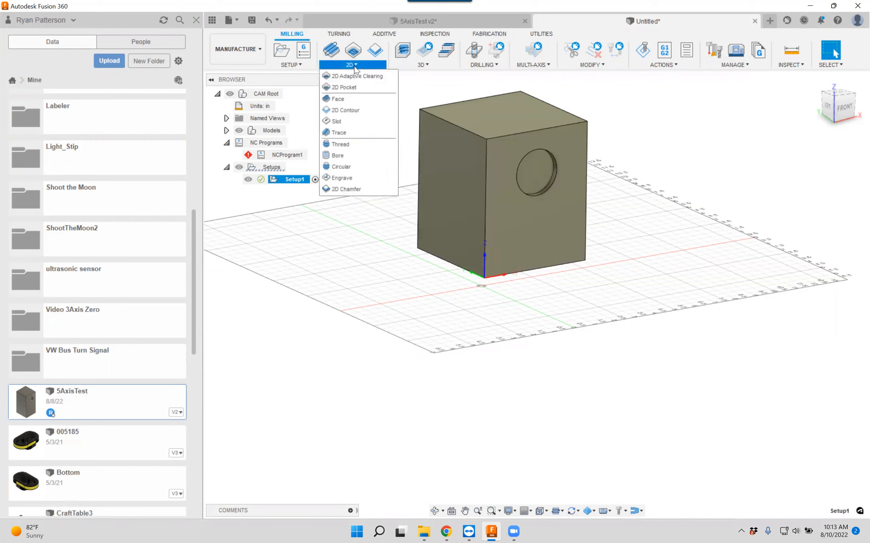
pyautogui.click(357, 88)
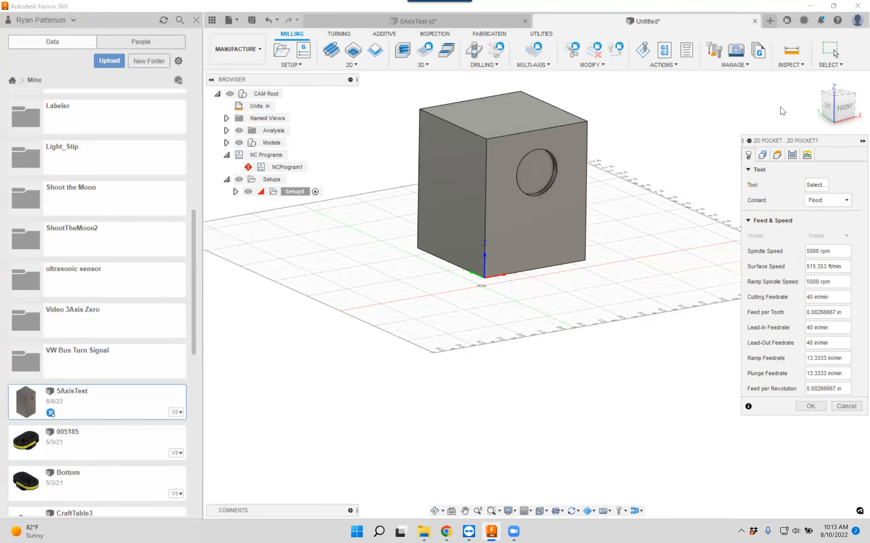
pyautogui.moveTo(807, 139); pyautogui.dragTo(753, 101)
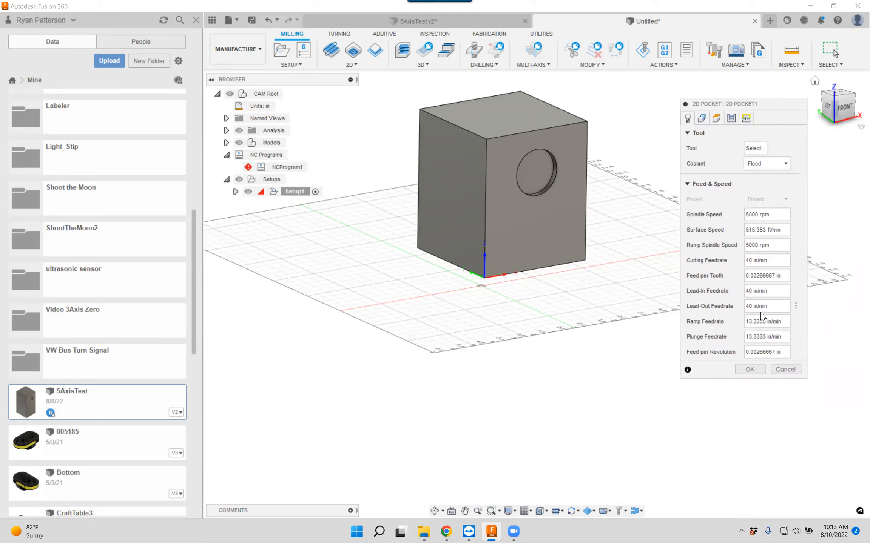
pyautogui.click(753, 149)
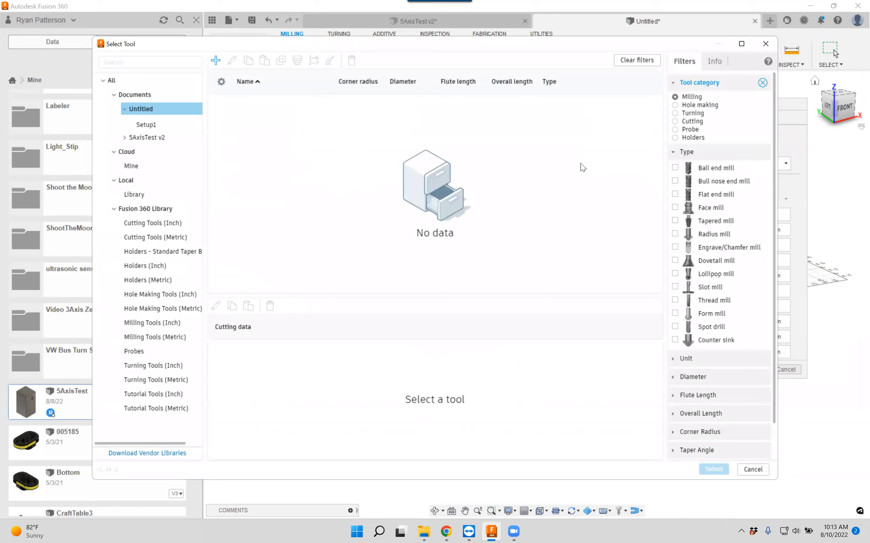
pyautogui.click(144, 195)
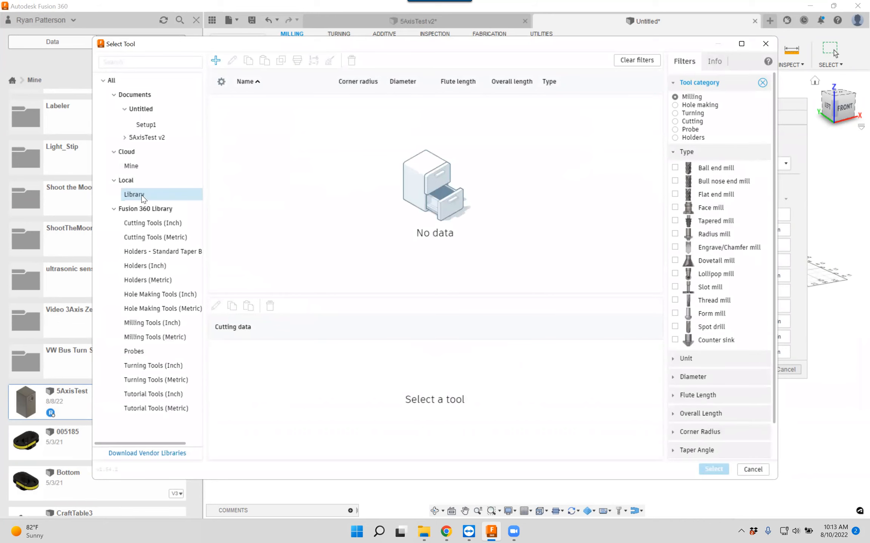
pyautogui.click(142, 112)
pyautogui.click(146, 125)
pyautogui.click(151, 109)
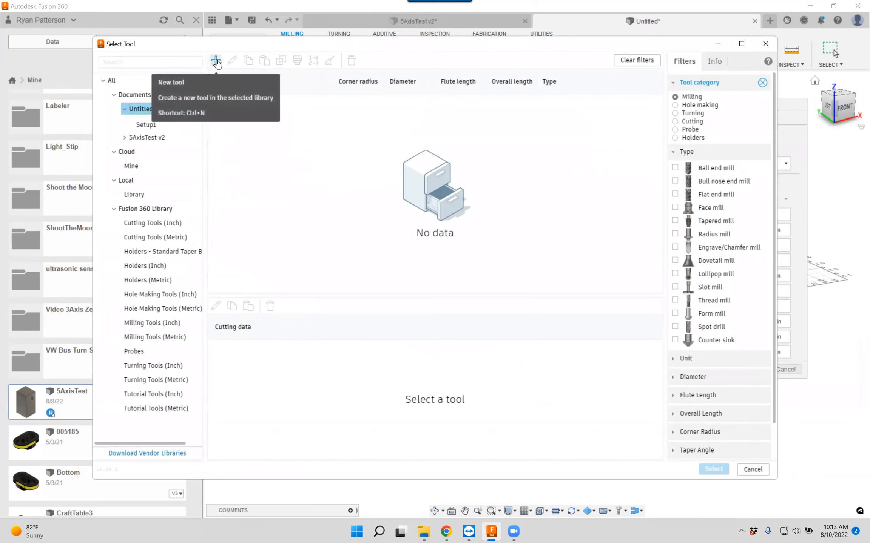
# Create a new flat end mill in the document library with the description 1/4".
pyautogui.click(216, 61)
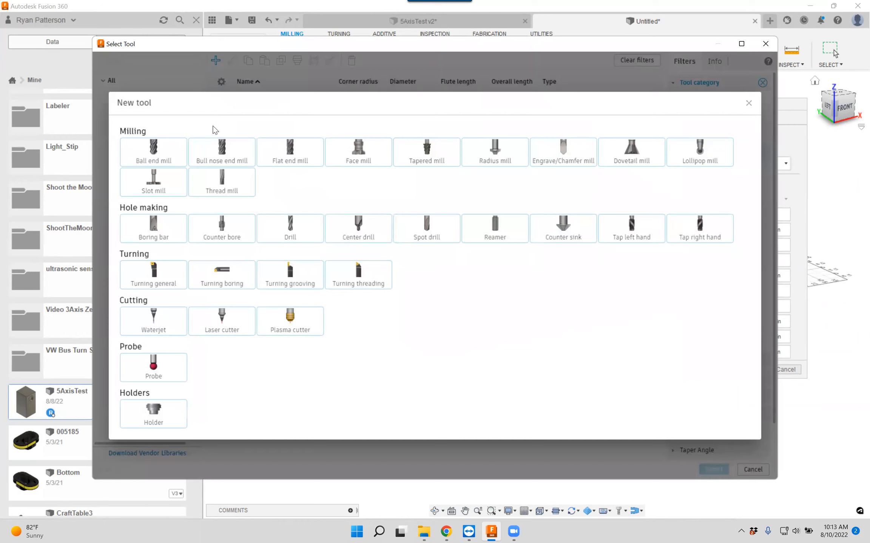
pyautogui.click(297, 150)
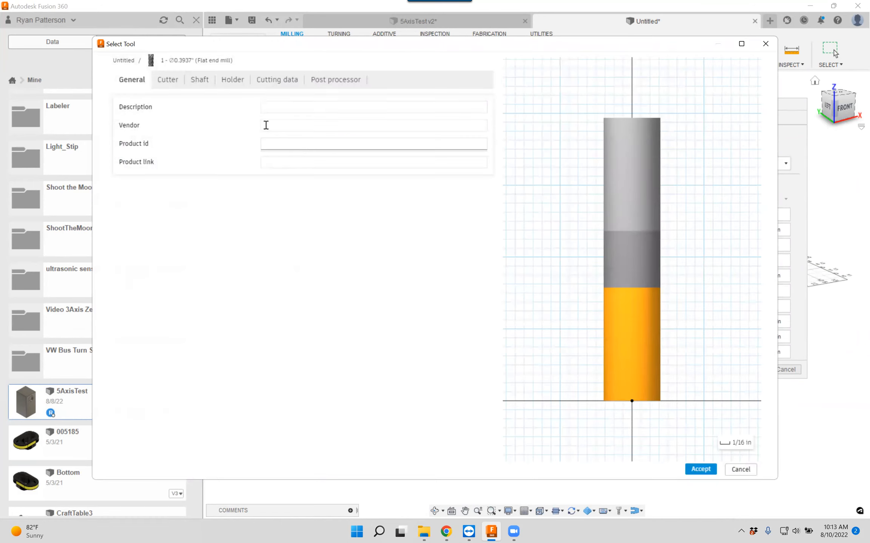
pyautogui.click(274, 106)
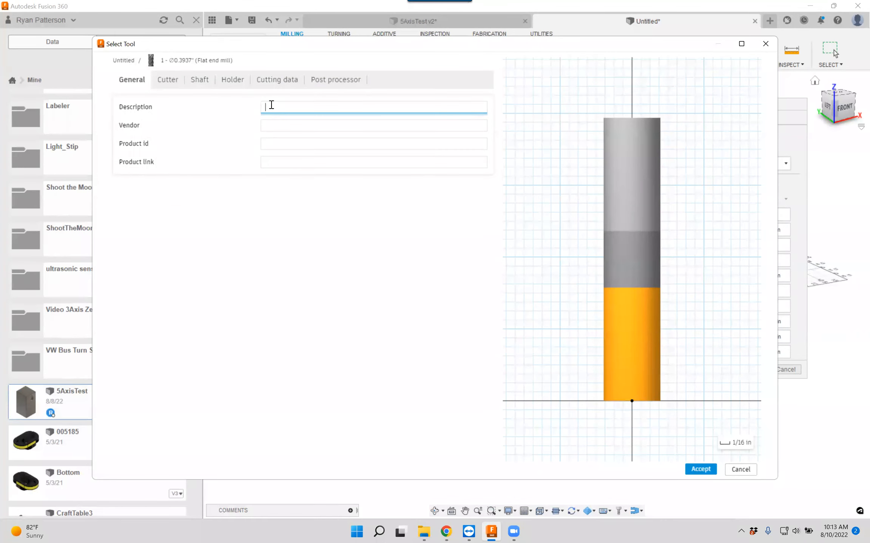
pyautogui.write('1/4"')
# Examine the new end mill's cutter type and its diameter, shaft, overall, below-holder and shoulder dimensions.
pyautogui.click(168, 81)
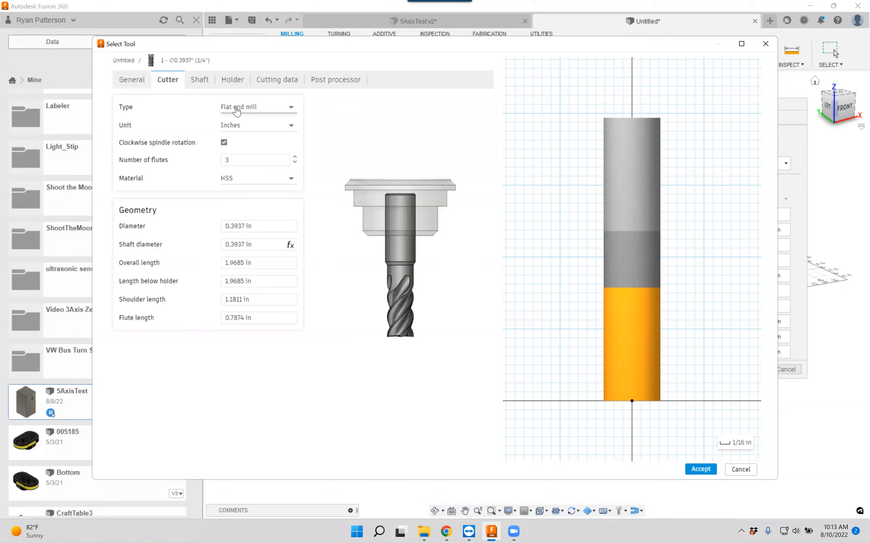
pyautogui.click(293, 110)
pyautogui.click(287, 112)
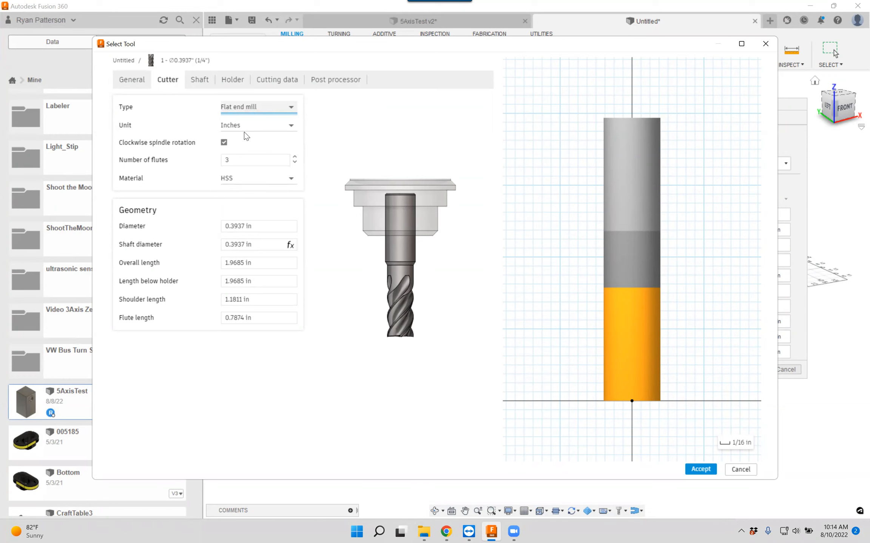
pyautogui.click(258, 228)
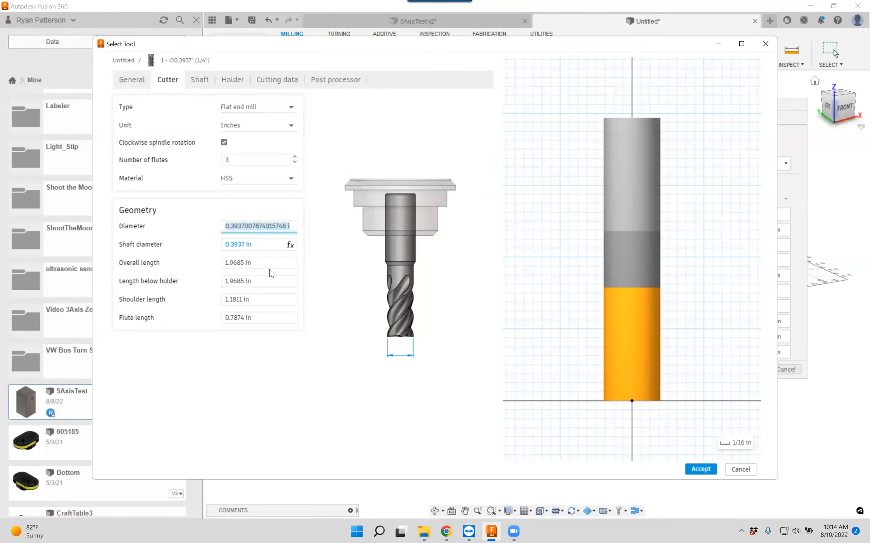
pyautogui.click(261, 244)
pyautogui.click(260, 262)
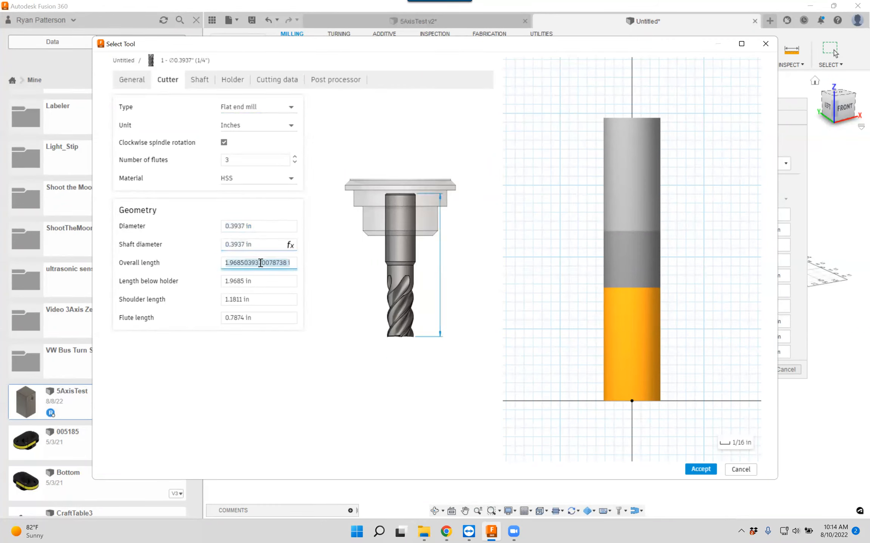
pyautogui.click(260, 282)
pyautogui.click(262, 299)
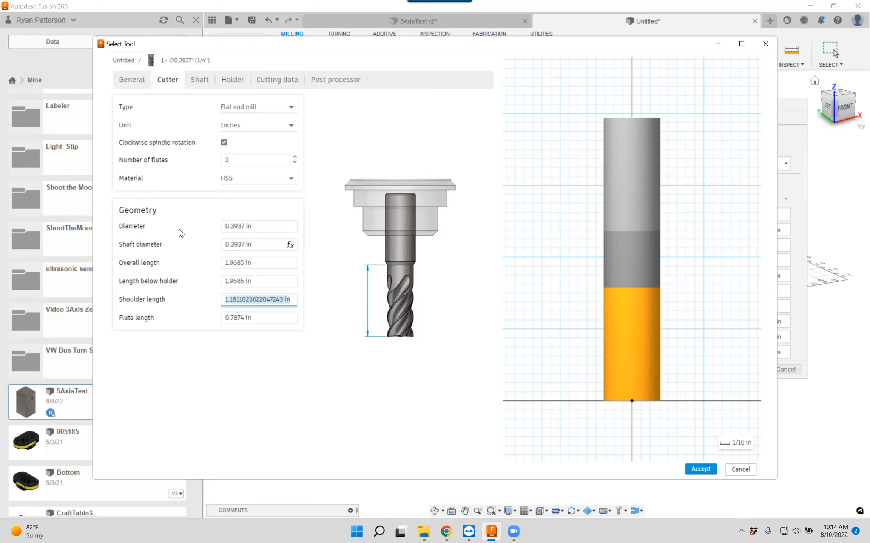
# Set the end mill's diameter and shaft diameter to 0.25 in.
pyautogui.click(281, 226)
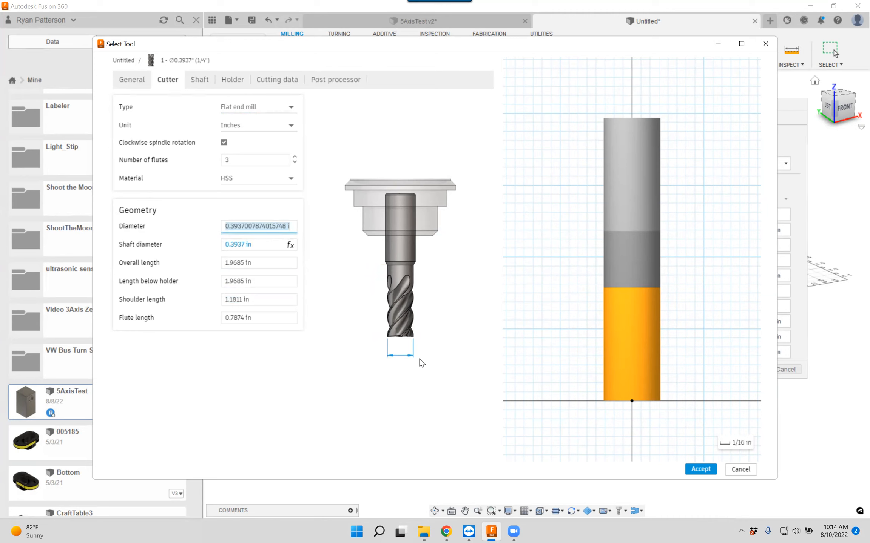
pyautogui.write('.25')
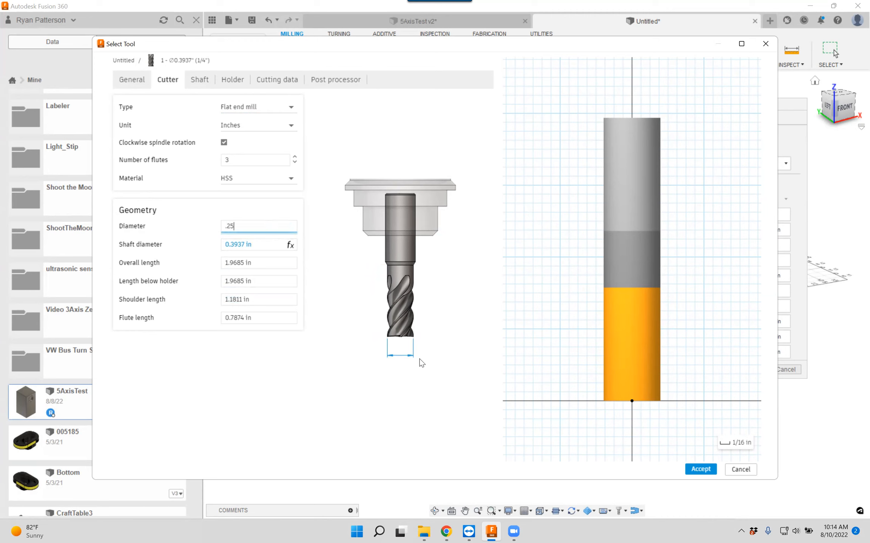
pyautogui.click(258, 245)
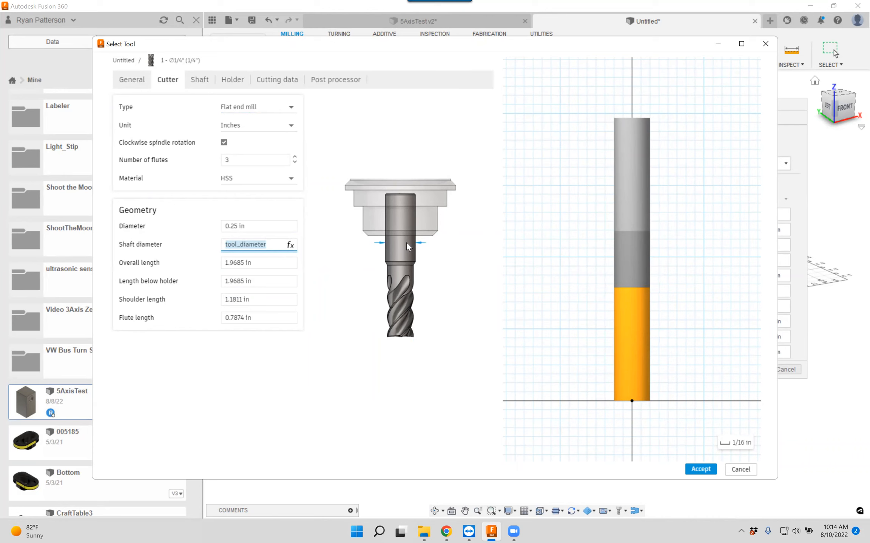
pyautogui.write('.25')
# Set the end mill's overall length to 3 in and length below holder to 2 in, and check its shoulder and flute lengths.
pyautogui.click(274, 263)
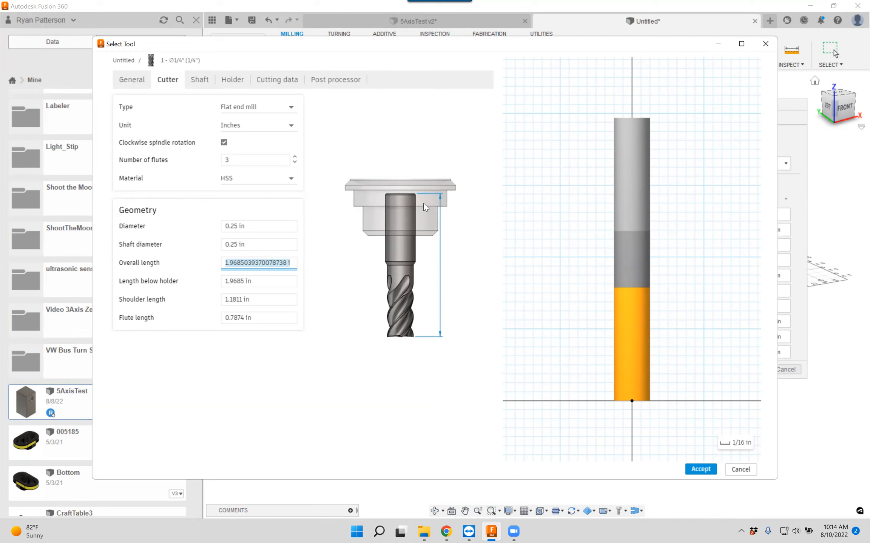
pyautogui.write('3')
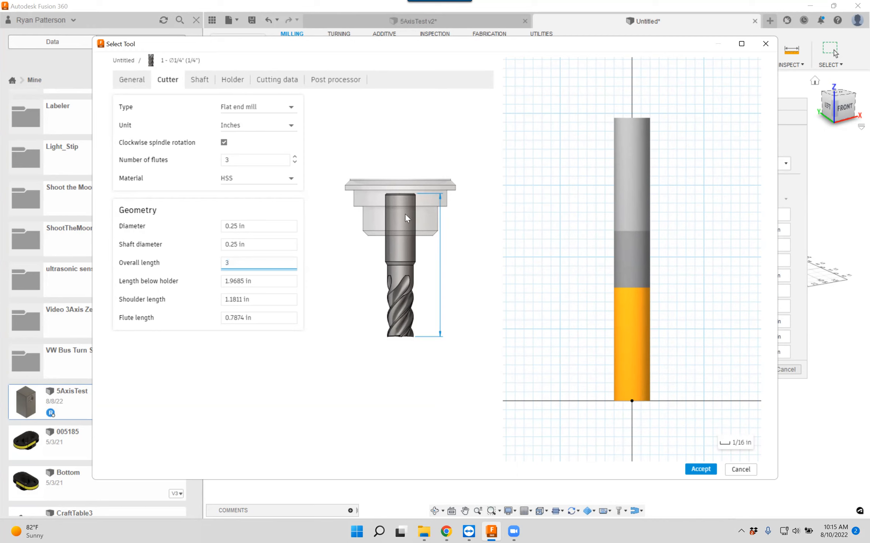
pyautogui.click(287, 281)
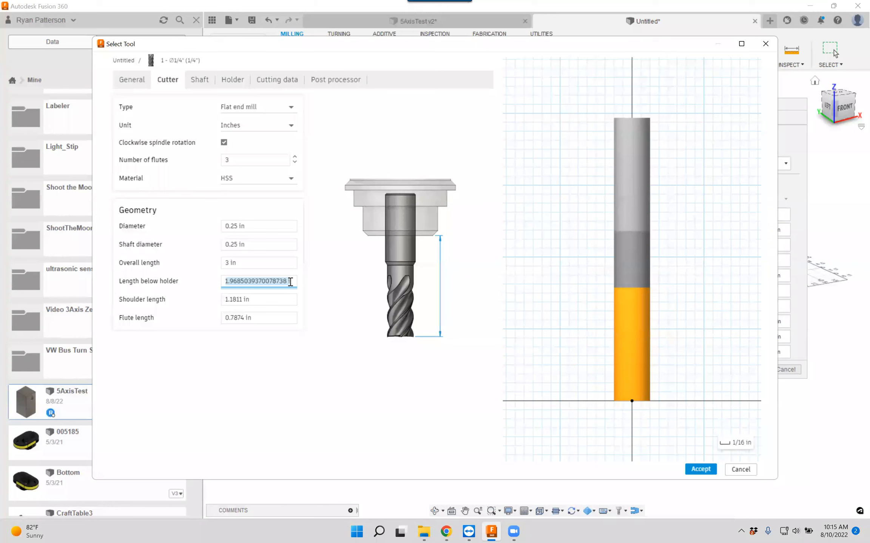
pyautogui.write('2')
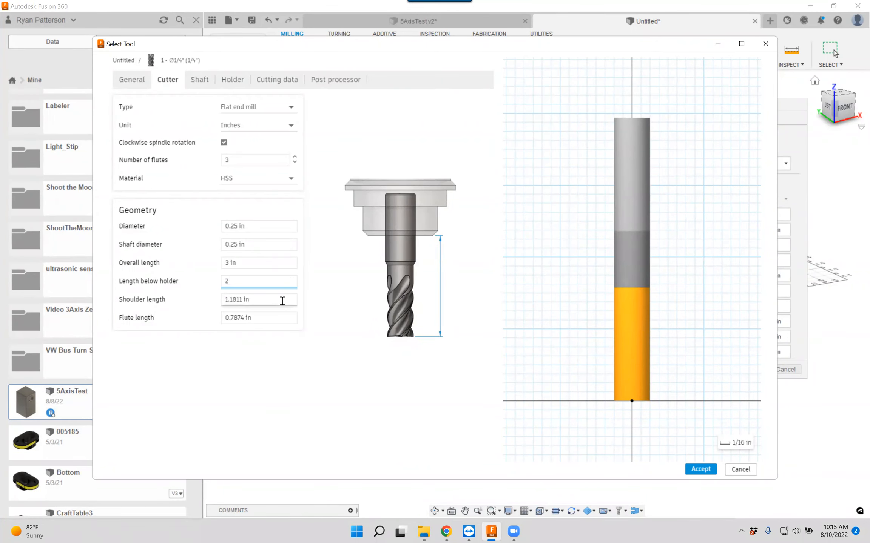
pyautogui.click(287, 300)
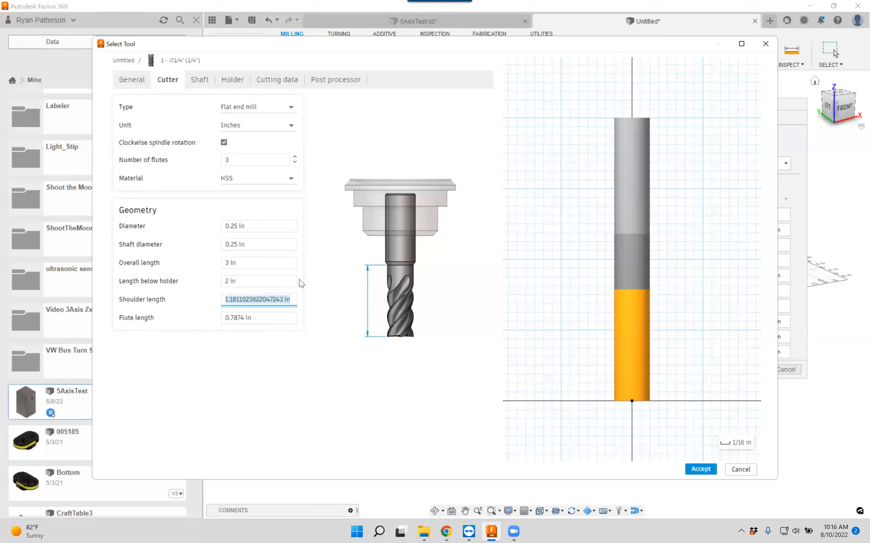
pyautogui.click(270, 322)
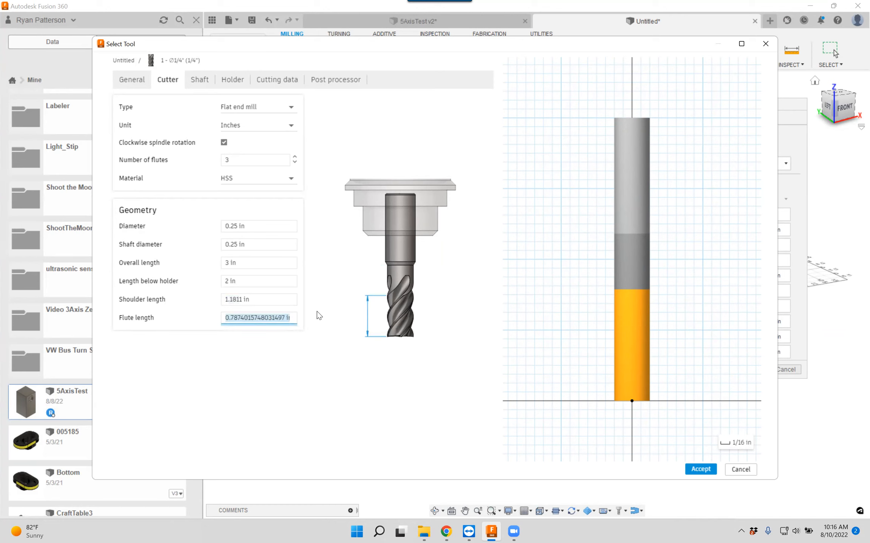
# Set the end mill's flute length to 1 in.
pyautogui.write('1')
pyautogui.press('Return')
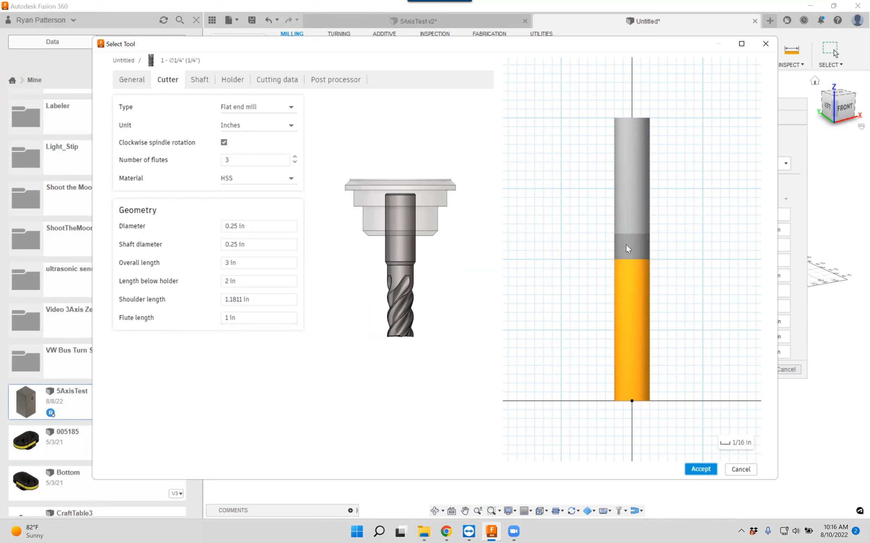
pyautogui.click(273, 282)
pyautogui.click(274, 319)
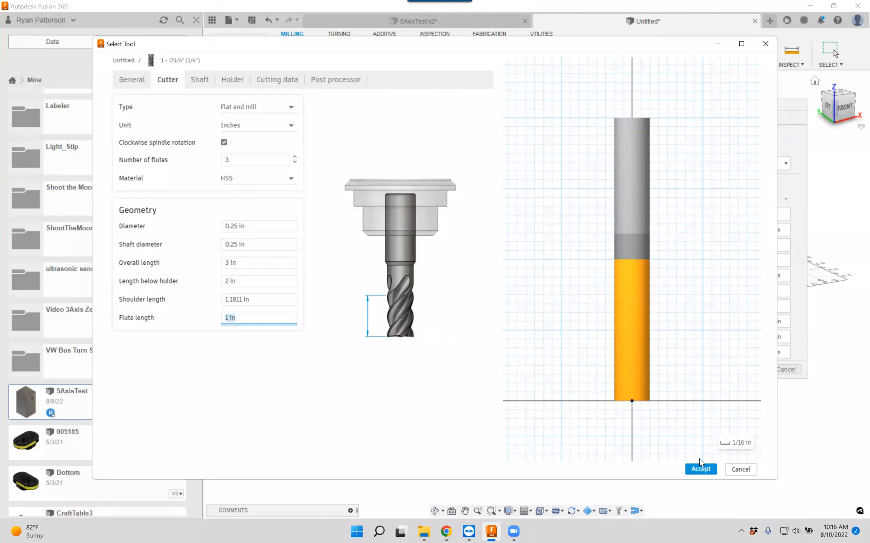
# Accept the new 1/4" flat end mill and choose it as the tool for the 2D Pocket operation.
pyautogui.click(701, 470)
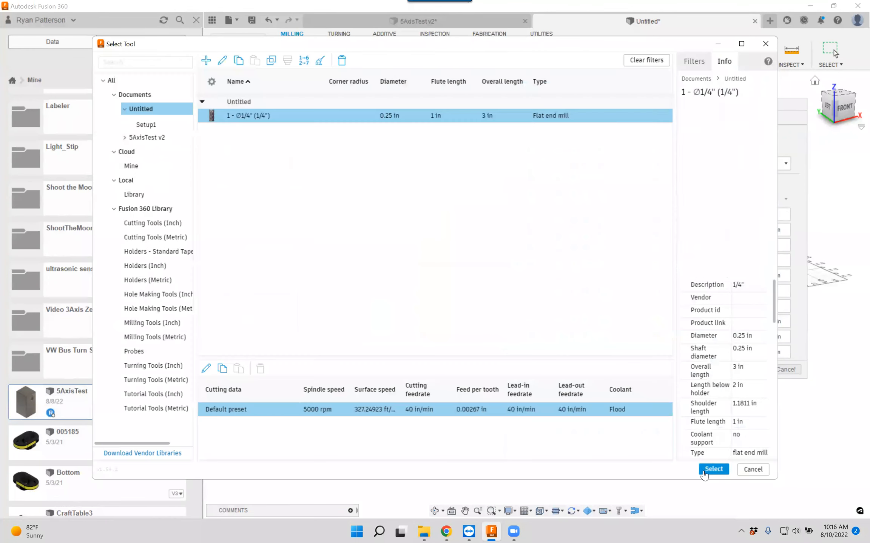
pyautogui.click(242, 114)
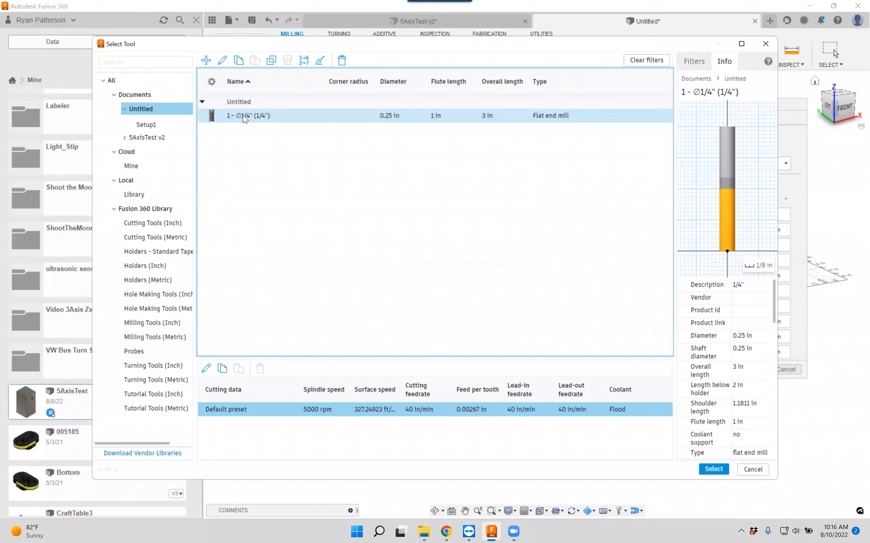
pyautogui.click(713, 469)
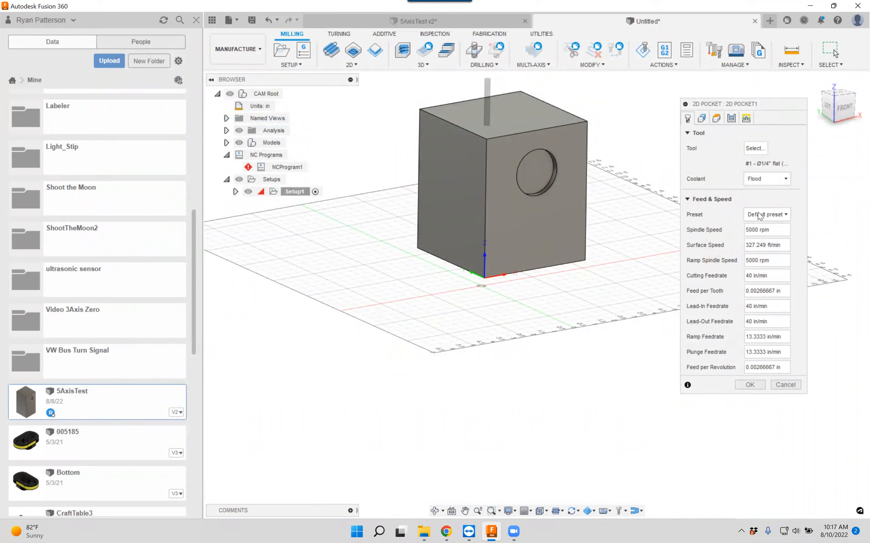
# Set the 2D Pocket's spindle speed to 12000 rpm and its cutting feedrate to 120 in/min.
pyautogui.click(782, 215)
pyautogui.click(782, 214)
pyautogui.press('Delete')
pyautogui.write('12')
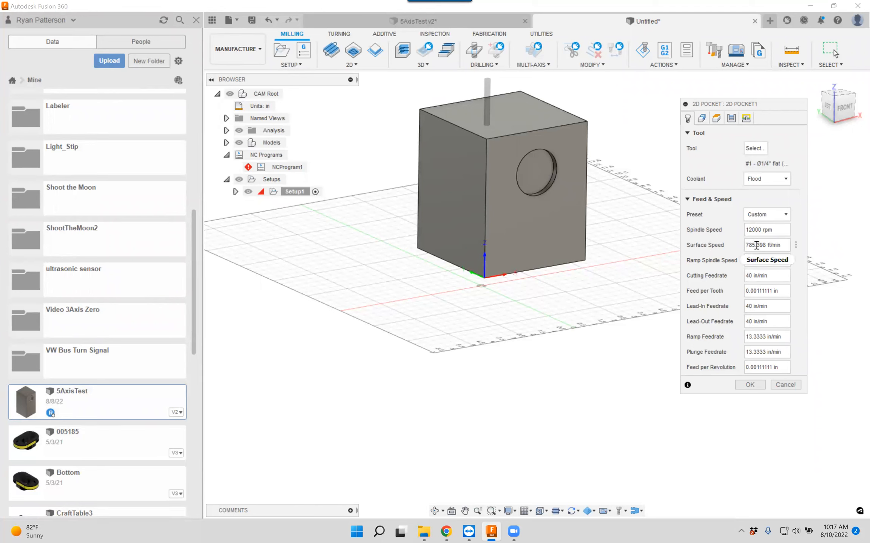
pyautogui.moveTo(757, 246)
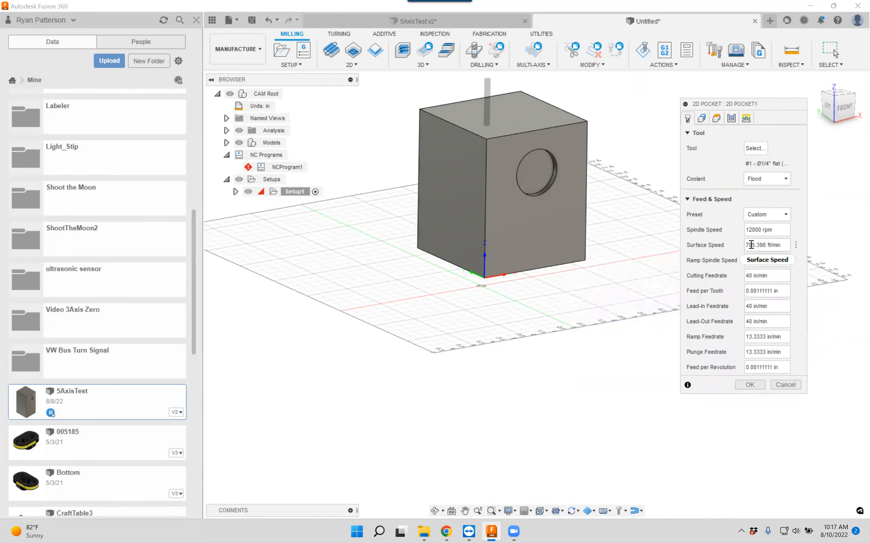
pyautogui.doubleClick(747, 275)
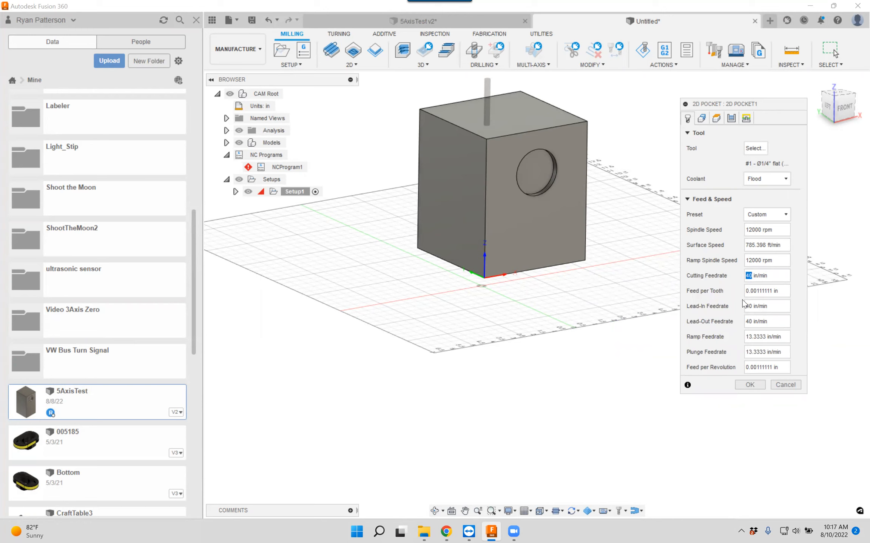
pyautogui.write('120')
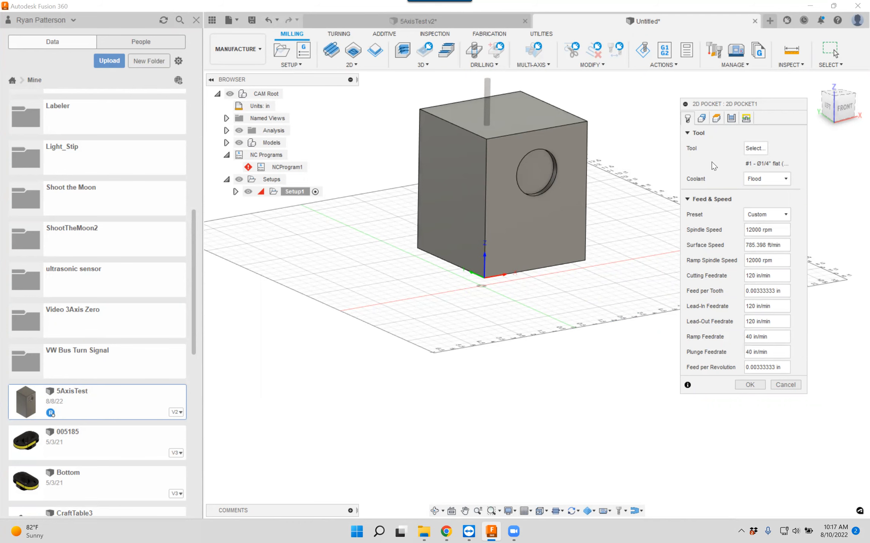
# Try to select the circular recess's floor as the pocket geometry of the operation.
pyautogui.click(702, 119)
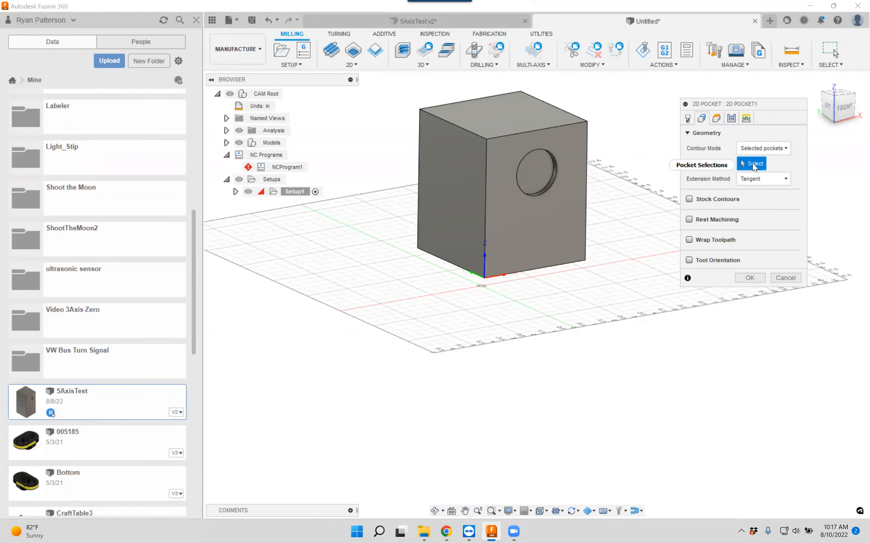
pyautogui.click(542, 171)
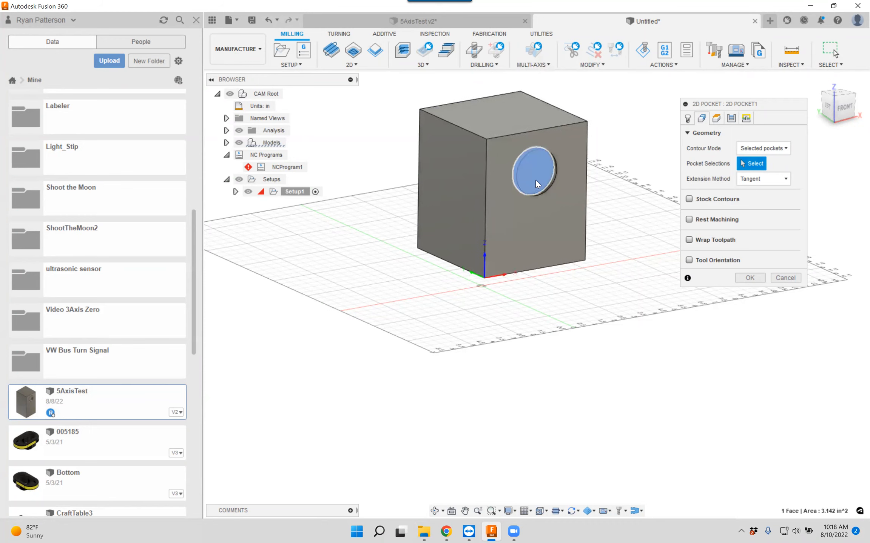
pyautogui.click(547, 180)
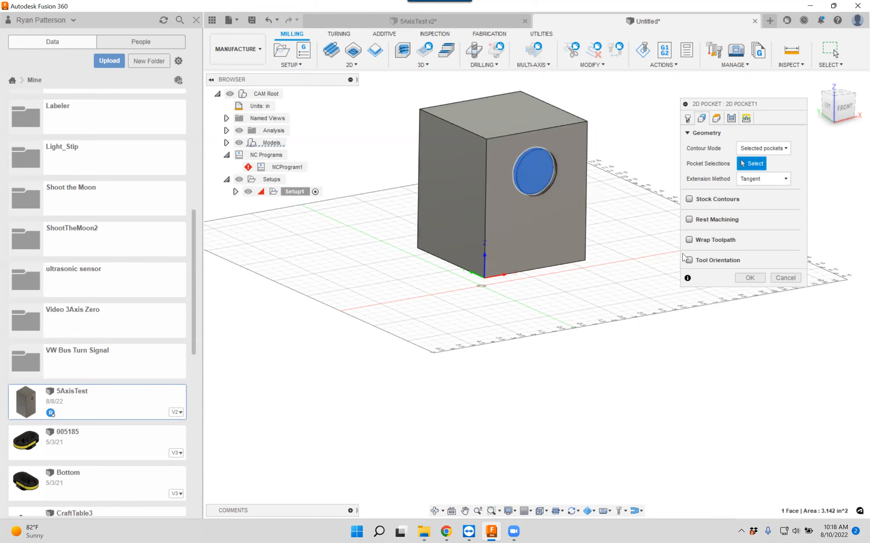
# Enable tool orientation by Z axis/plane and X axis, using the block's front face with the circular recess for the Z axis.
pyautogui.click(689, 260)
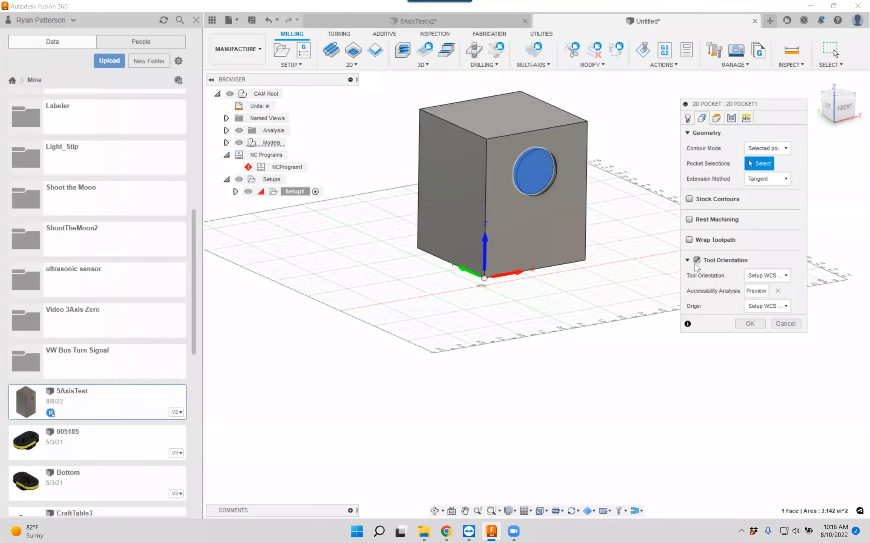
pyautogui.click(786, 276)
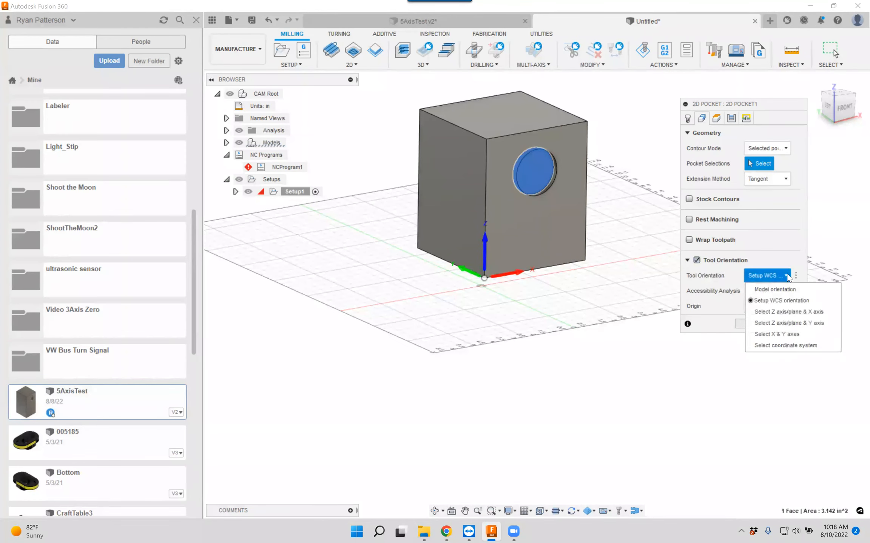
pyautogui.click(784, 311)
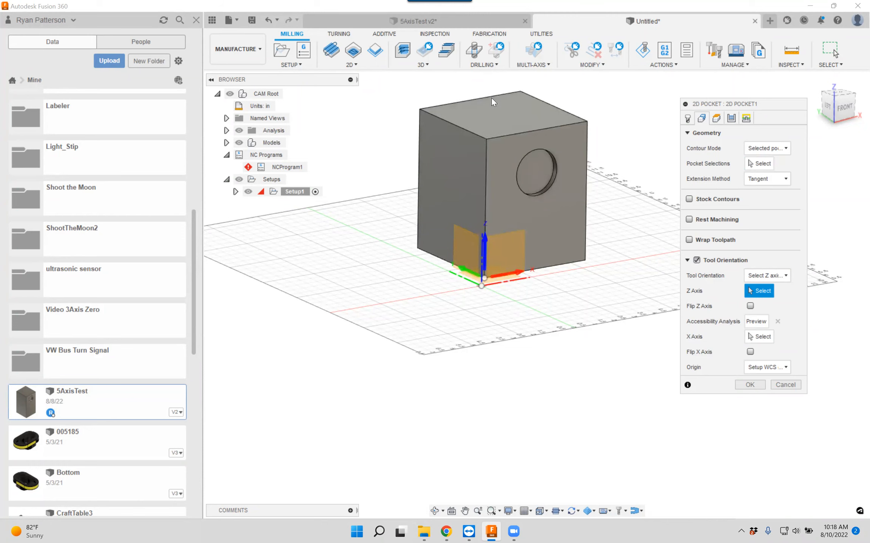
pyautogui.click(550, 220)
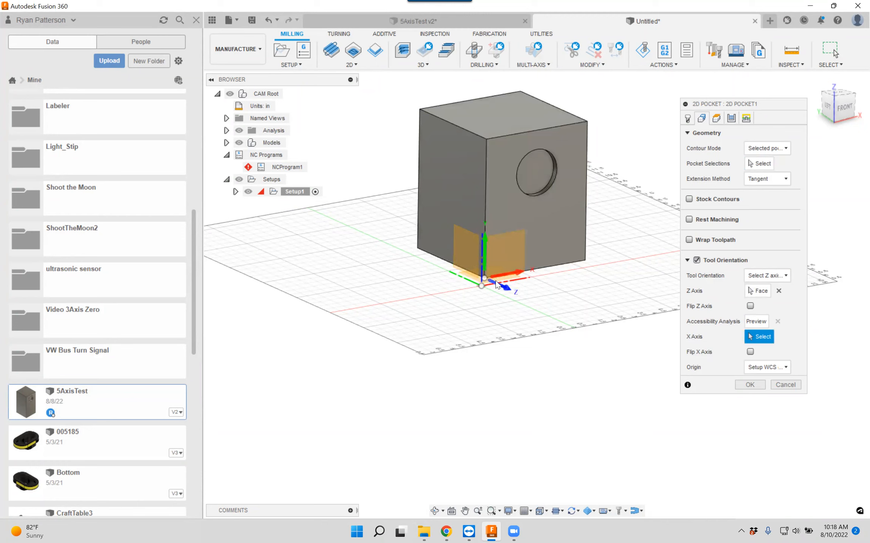
# Check the 2D Pocket's height planes and pass settings on the block, and try to confirm the operation.
pyautogui.click(722, 118)
pyautogui.keyDown('shift'); pyautogui.moveTo(414, 257); pyautogui.dragTo(496, 306, button='middle'); pyautogui.keyUp('shift')
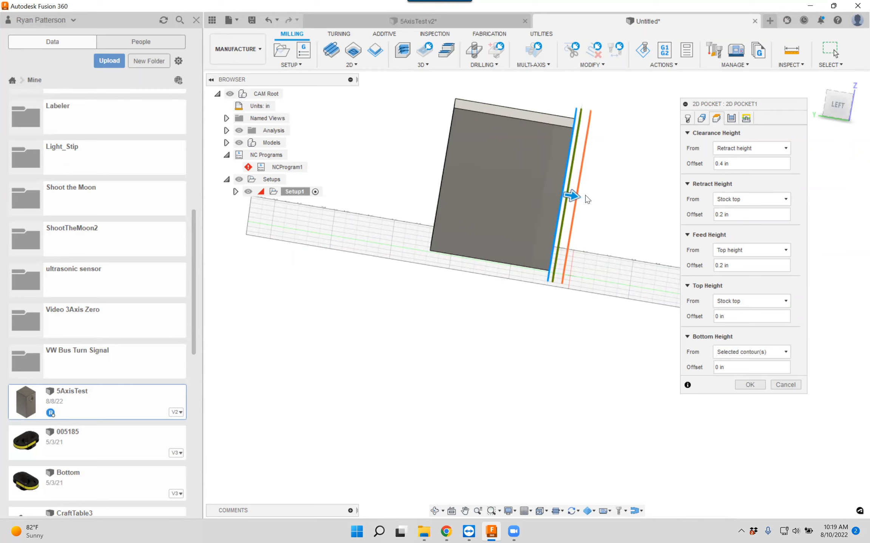
pyautogui.keyDown('shift'); pyautogui.moveTo(622, 196); pyautogui.dragTo(594, 197, button='middle'); pyautogui.keyUp('shift')
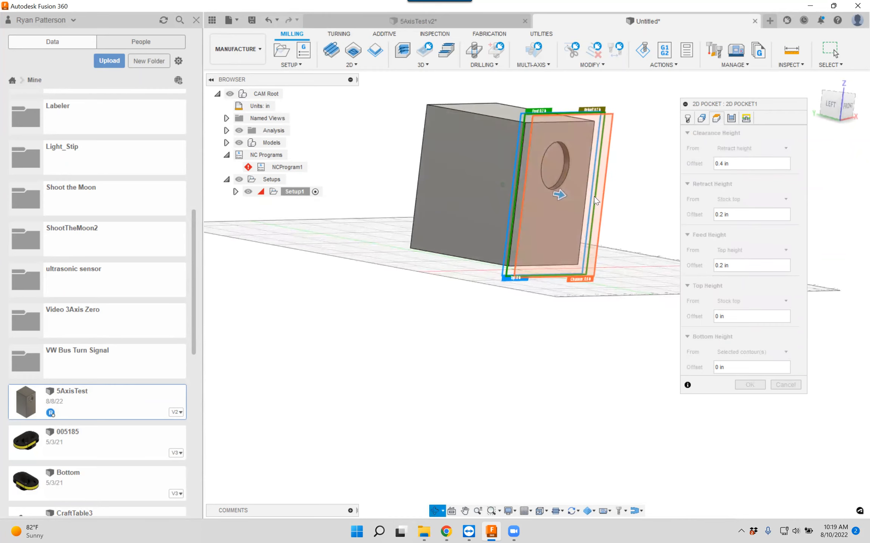
pyautogui.click(731, 120)
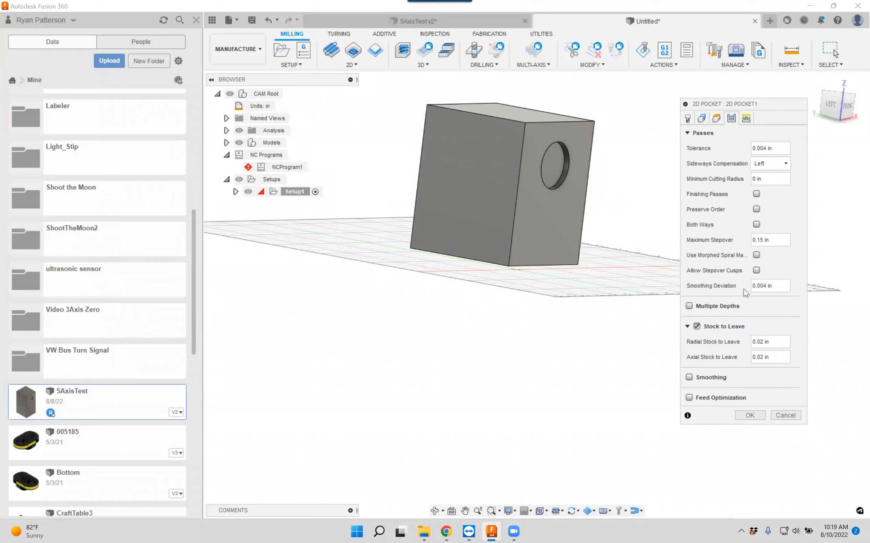
pyautogui.click(750, 415)
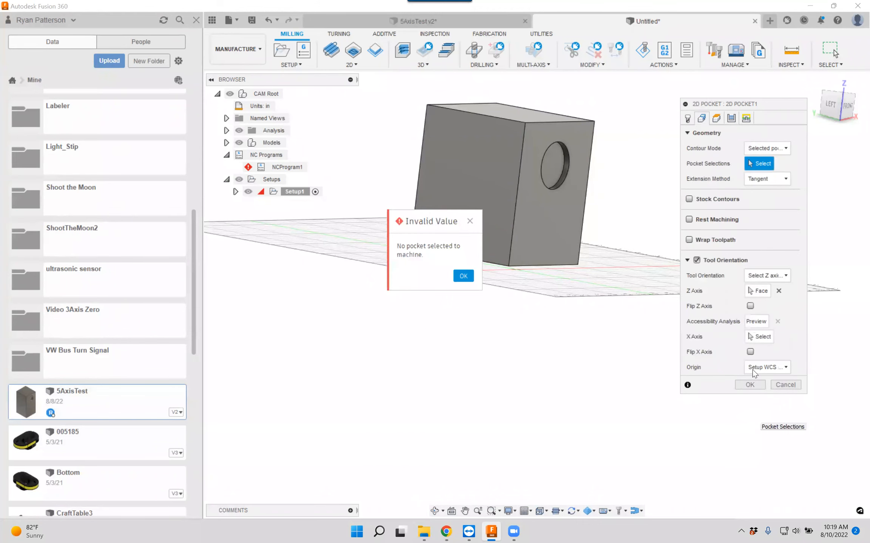
pyautogui.click(463, 277)
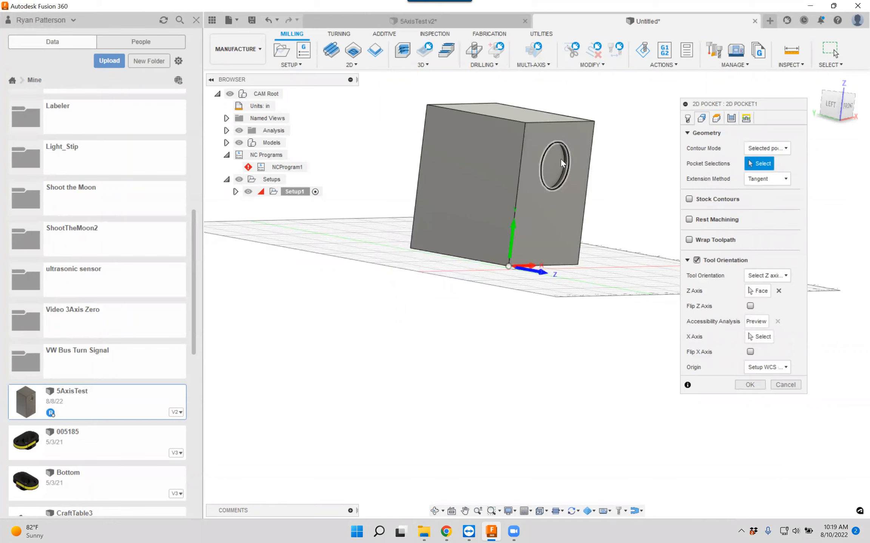
# Select the circular recess in the front face as the pocket to machine and confirm the 2D Pocket operation.
pyautogui.click(687, 118)
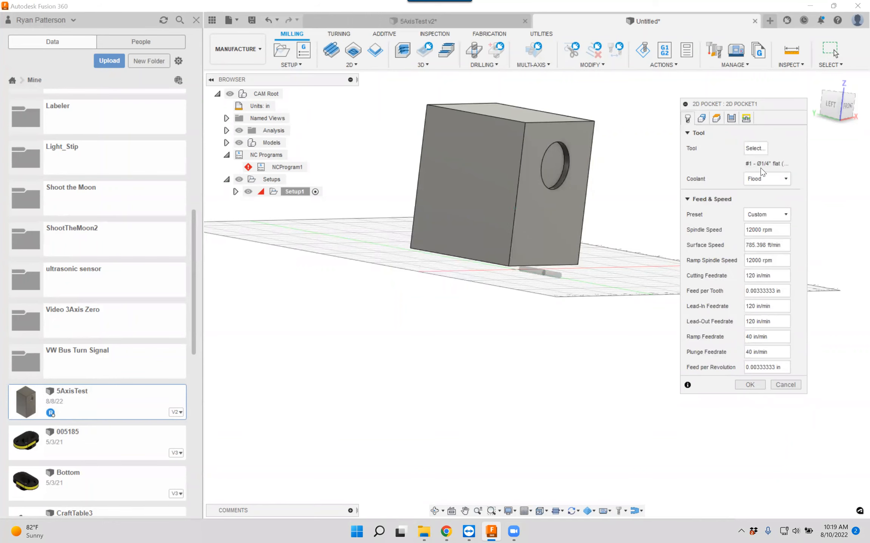
pyautogui.click(702, 118)
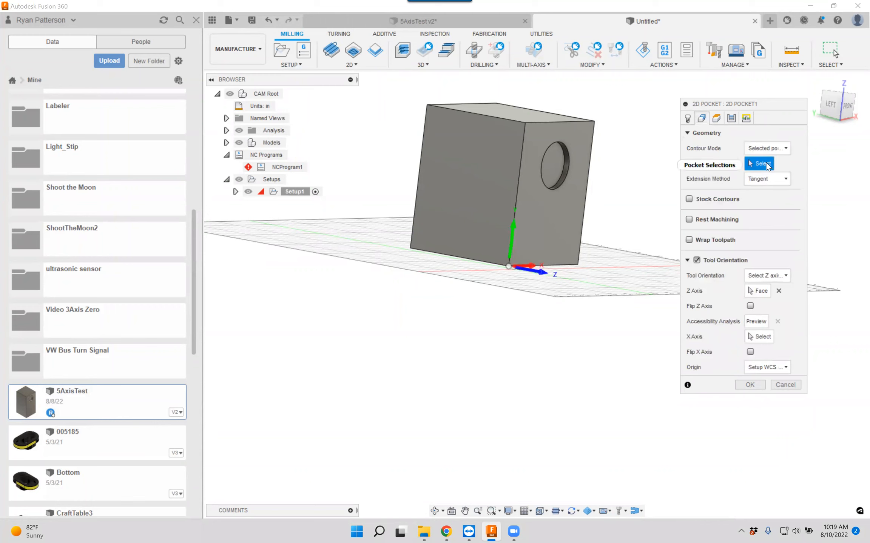
pyautogui.click(560, 171)
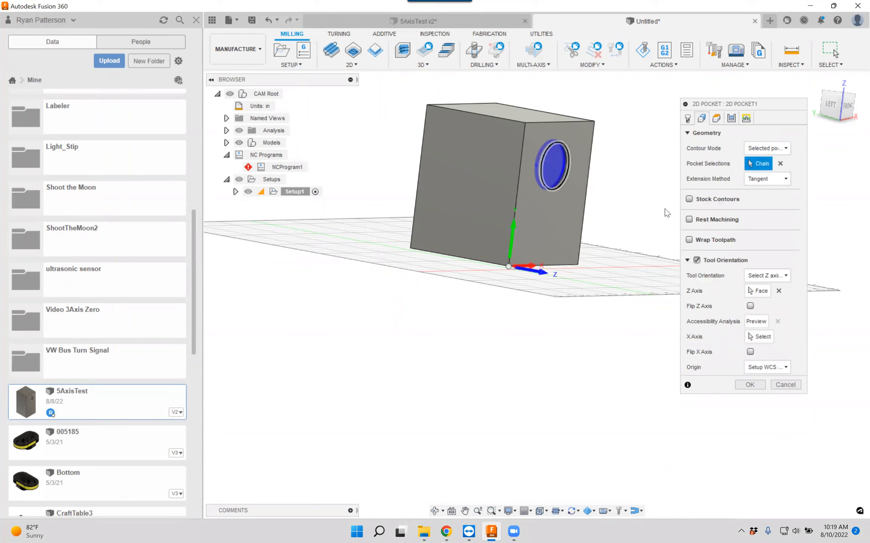
pyautogui.click(749, 385)
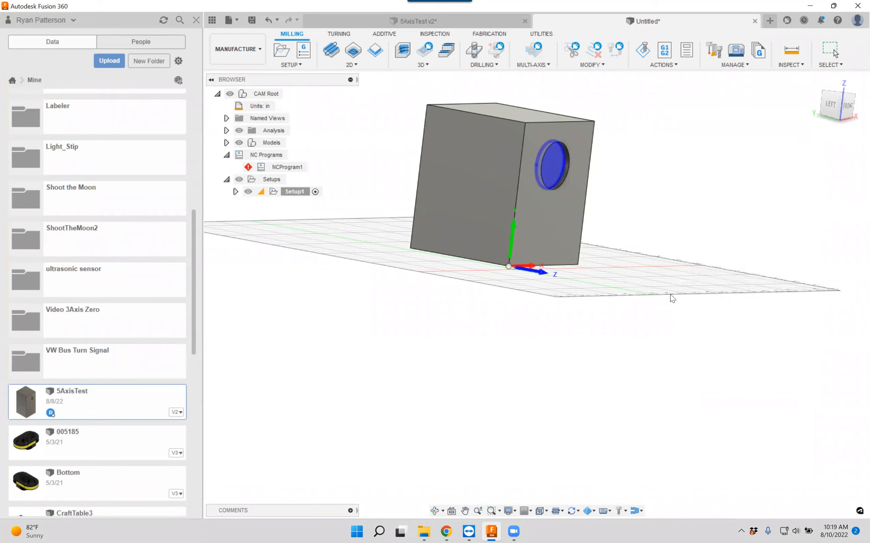
# Inspect the generated pocket toolpath, then simulate all setups and play the cutting of the circular recess.
pyautogui.keyDown('shift'); pyautogui.moveTo(646, 221); pyautogui.dragTo(623, 225, button='middle'); pyautogui.keyUp('shift')
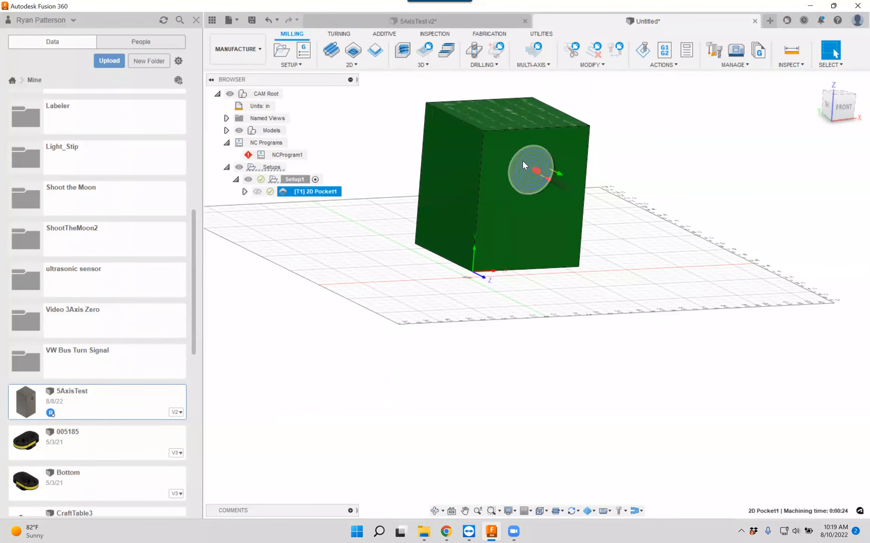
pyautogui.keyDown('shift'); pyautogui.moveTo(705, 247); pyautogui.dragTo(654, 229, button='middle'); pyautogui.keyUp('shift')
pyautogui.click(275, 168)
pyautogui.rightClick(275, 168)
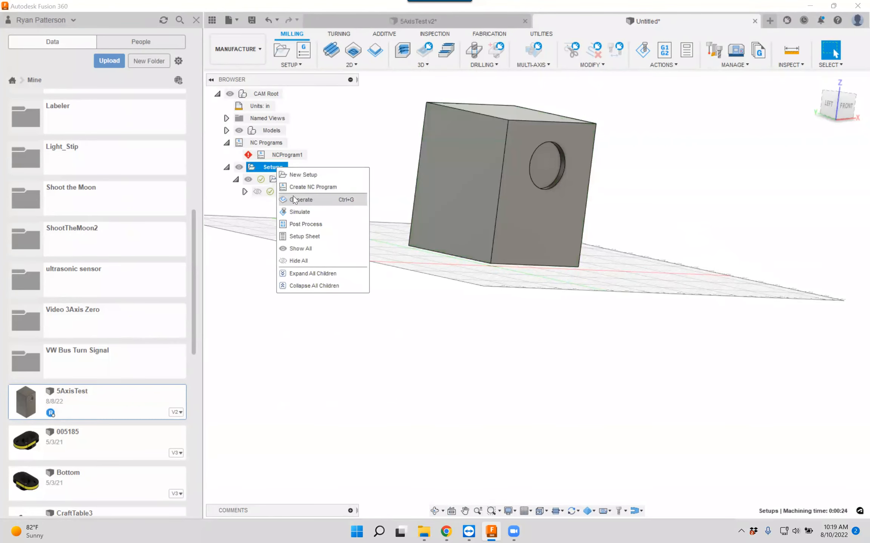
pyautogui.click(302, 214)
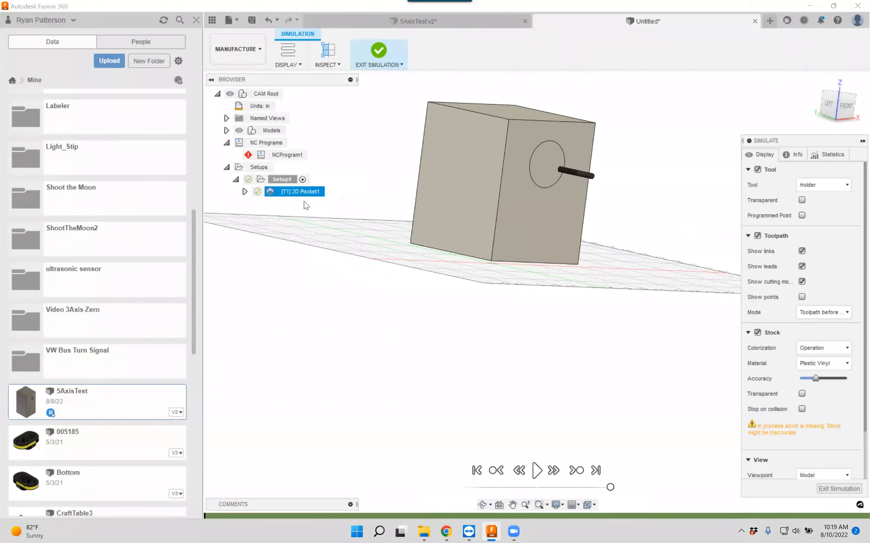
pyautogui.click(536, 467)
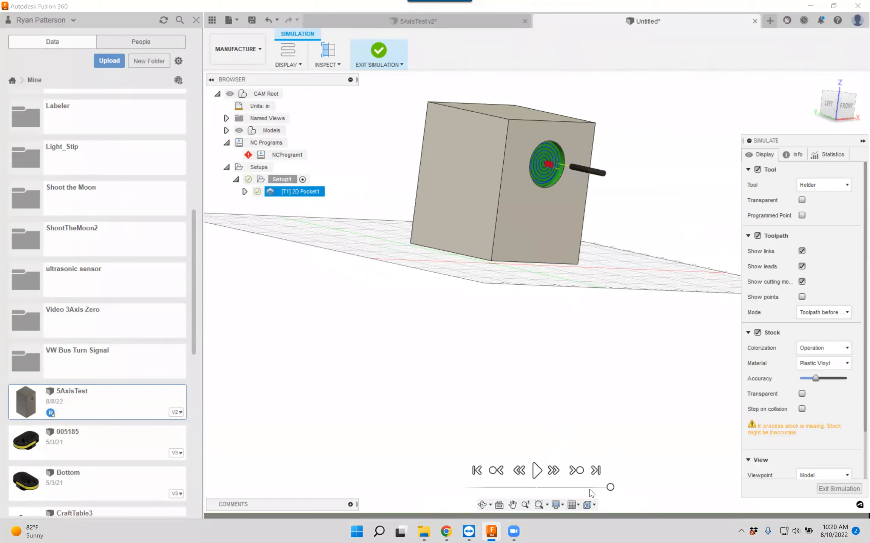
# Replay the pocket simulation at a slower playback speed, raising the speed slightly during playback.
pyautogui.moveTo(610, 487); pyautogui.dragTo(550, 488)
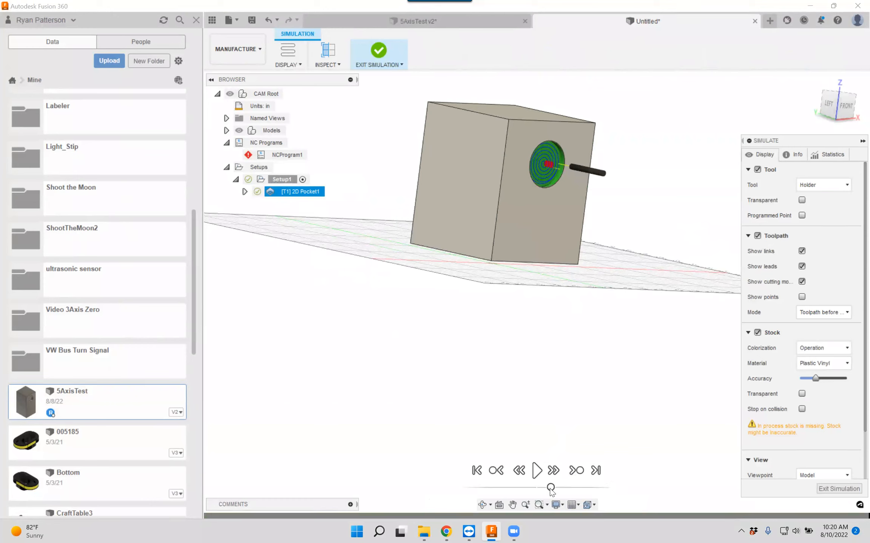
pyautogui.click(537, 470)
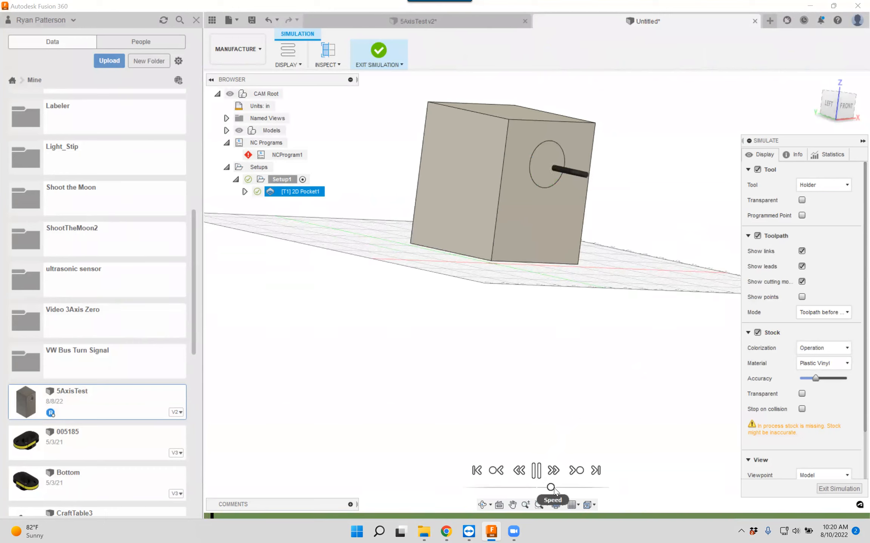
pyautogui.moveTo(551, 488); pyautogui.dragTo(569, 487)
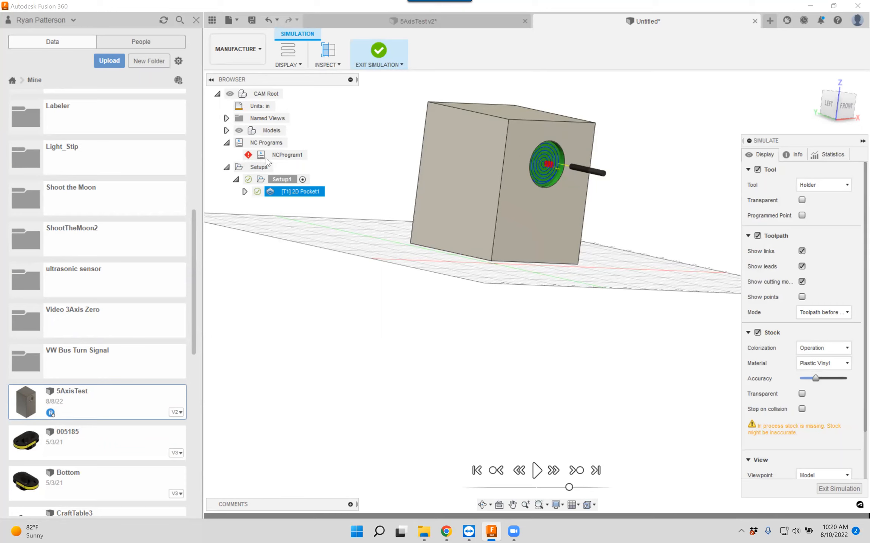
pyautogui.rightClick(259, 169)
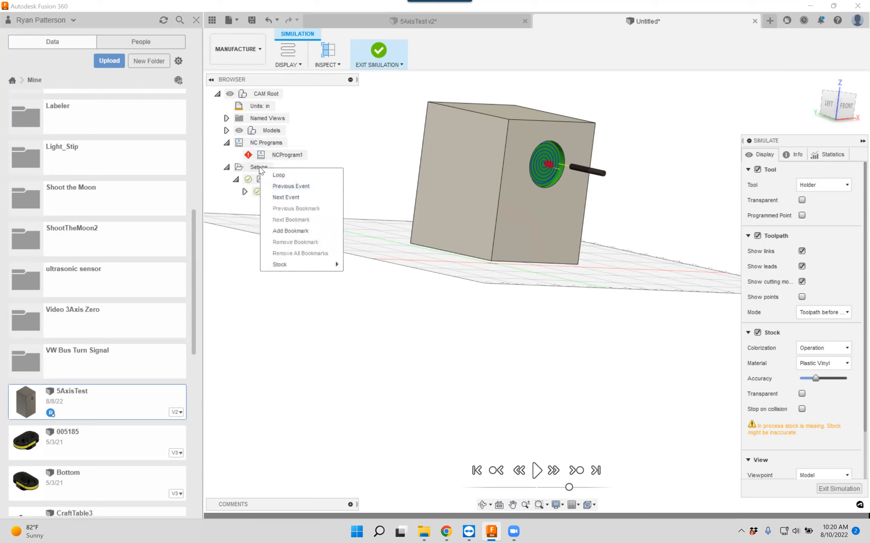
pyautogui.click(290, 186)
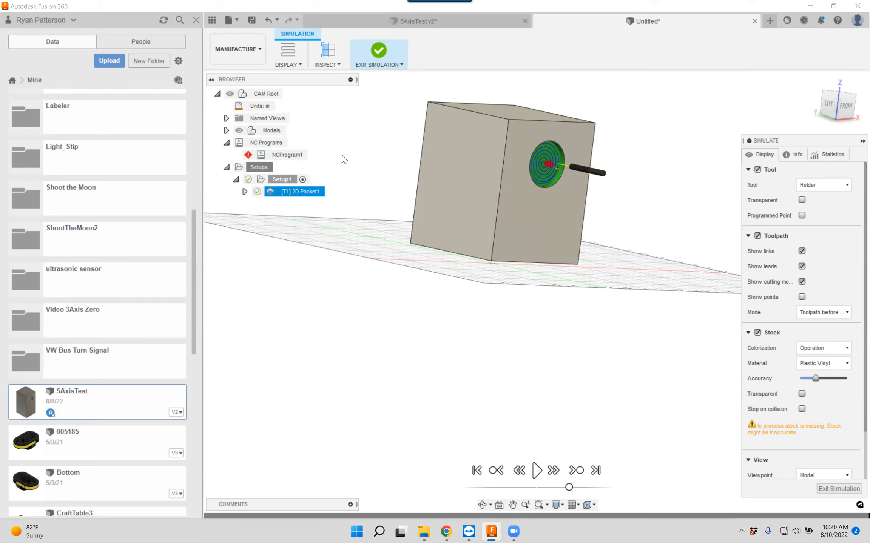
pyautogui.rightClick(276, 182)
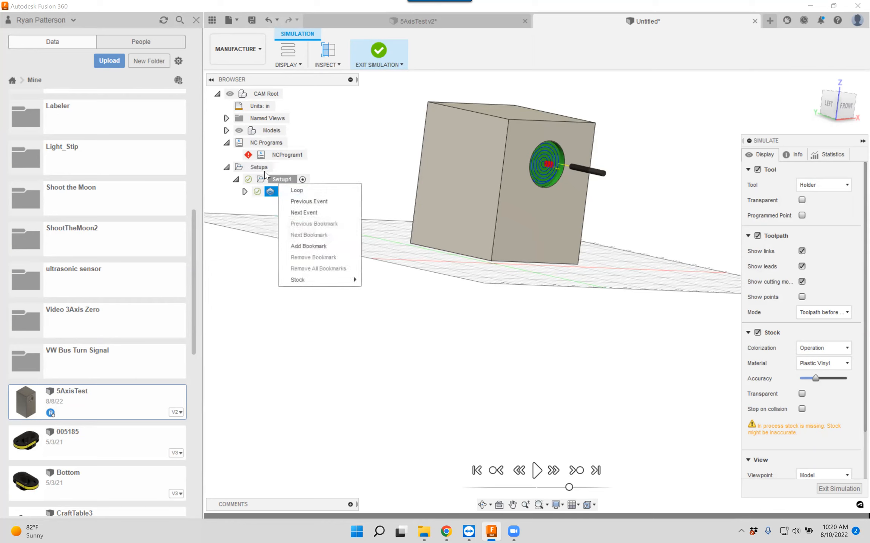
# Exit the simulation of the circular pocket.
pyautogui.click(345, 155)
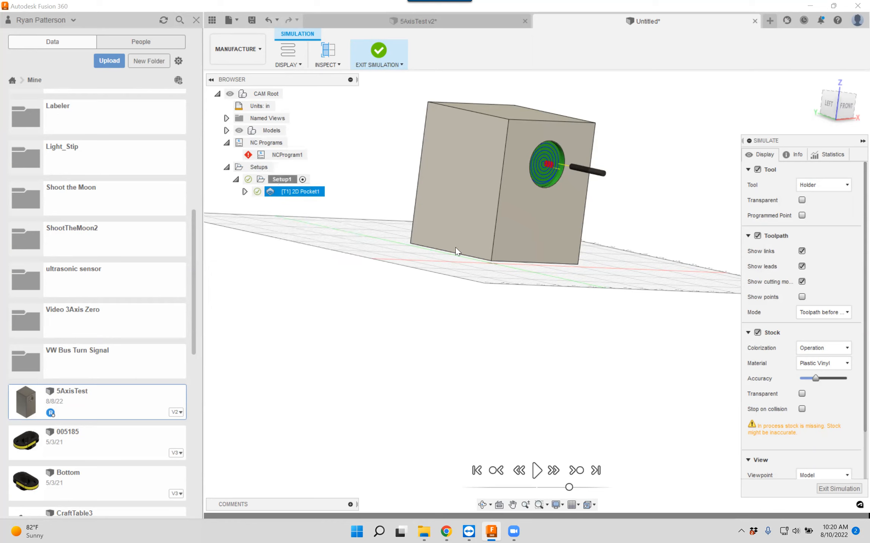
pyautogui.rightClick(282, 144)
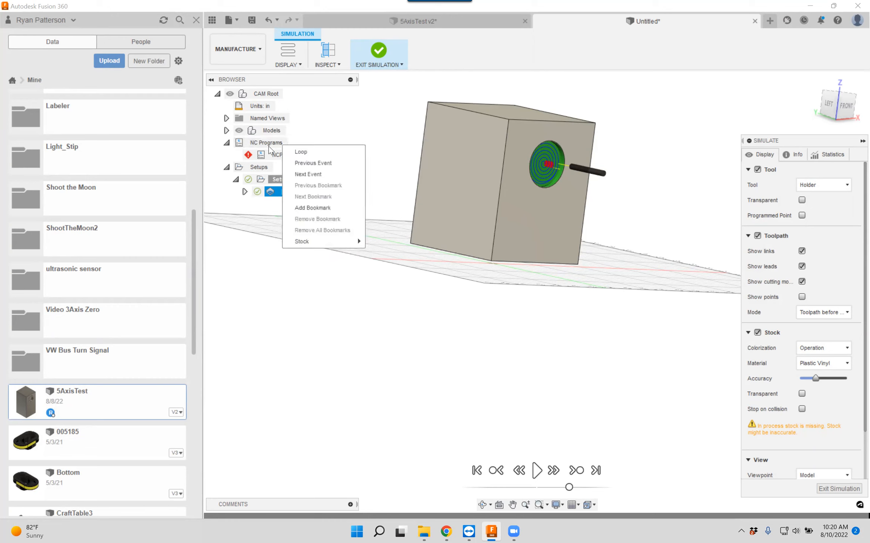
pyautogui.rightClick(252, 169)
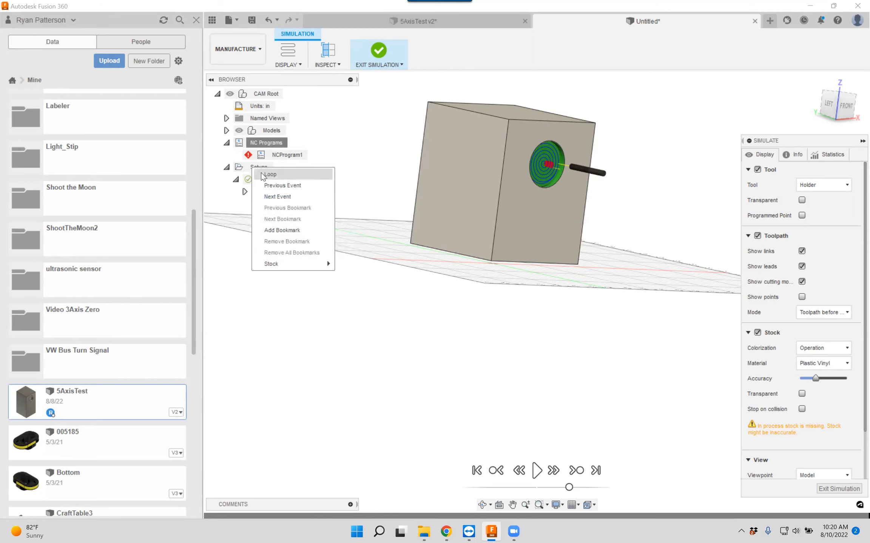
pyautogui.click(541, 383)
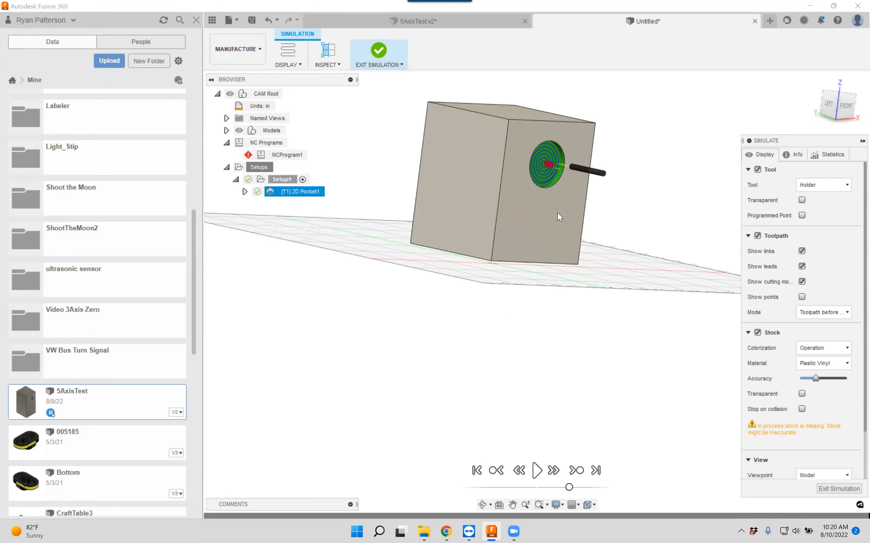
pyautogui.click(375, 52)
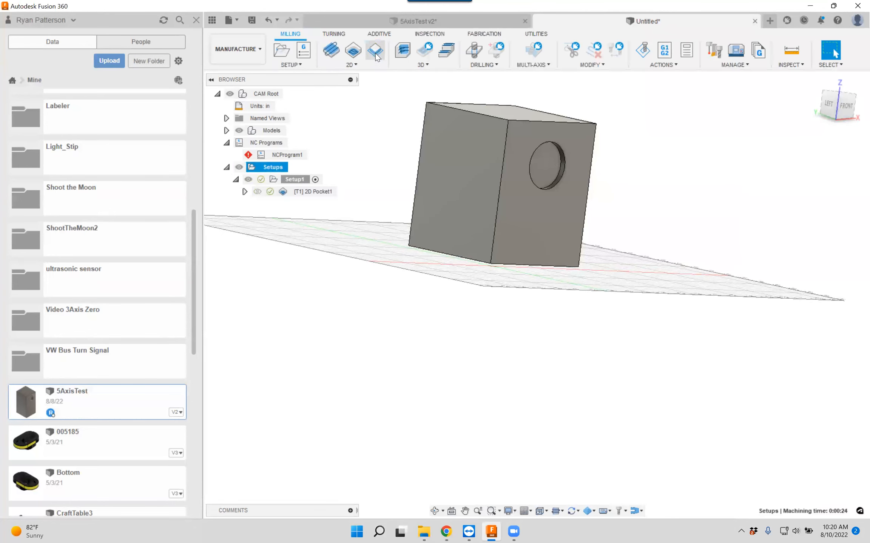
pyautogui.rightClick(271, 168)
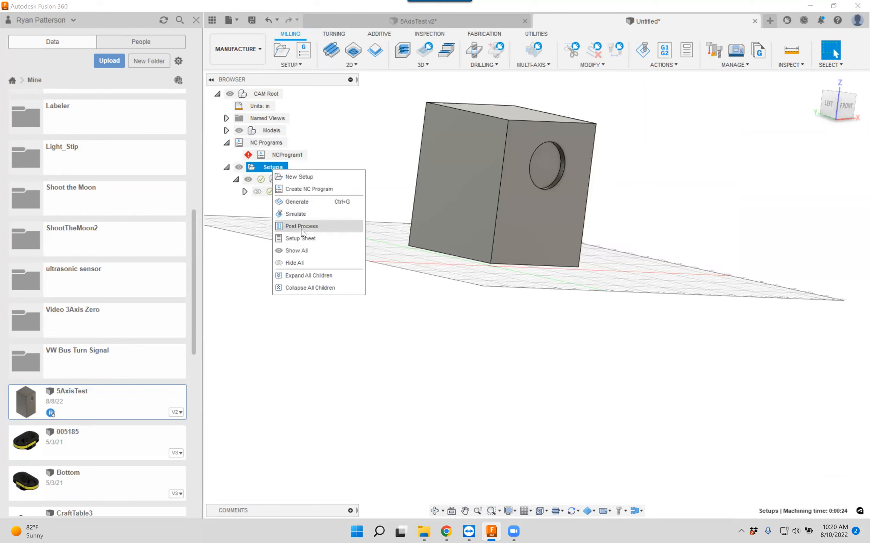
pyautogui.click(432, 404)
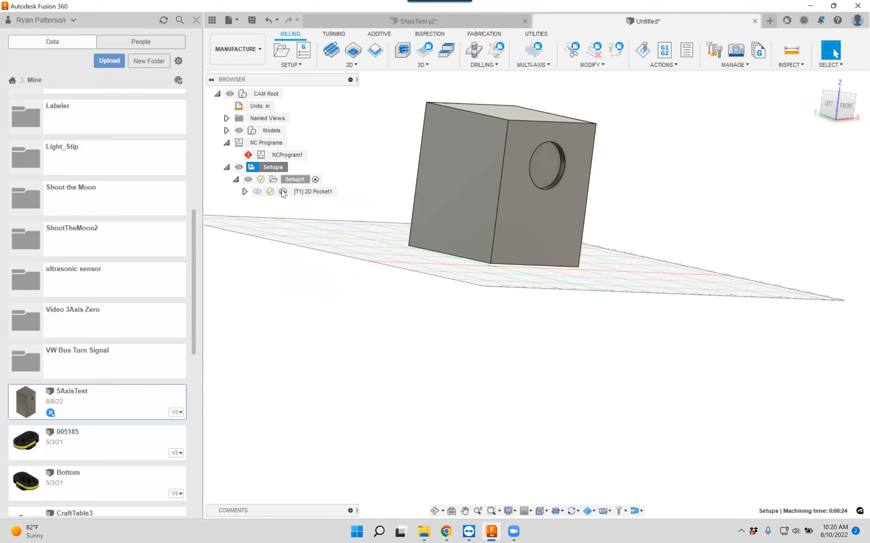
pyautogui.rightClick(272, 167)
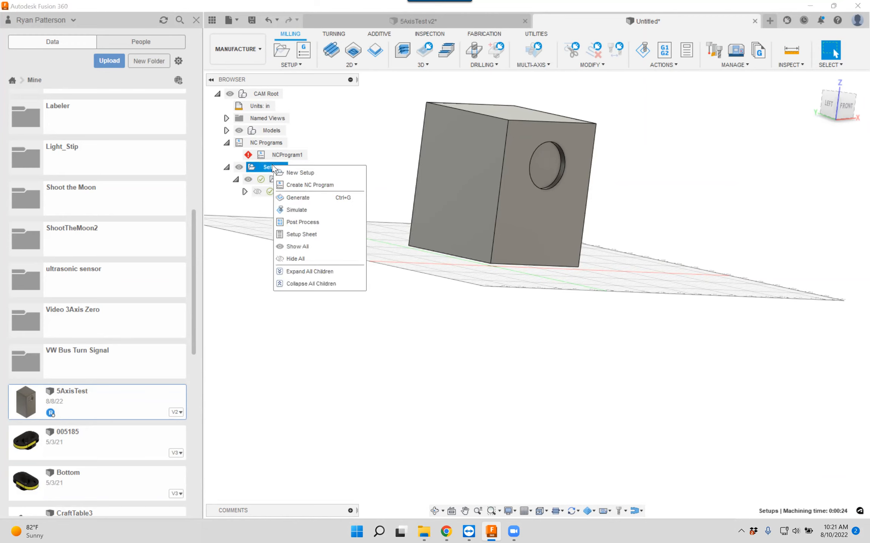
pyautogui.click(289, 210)
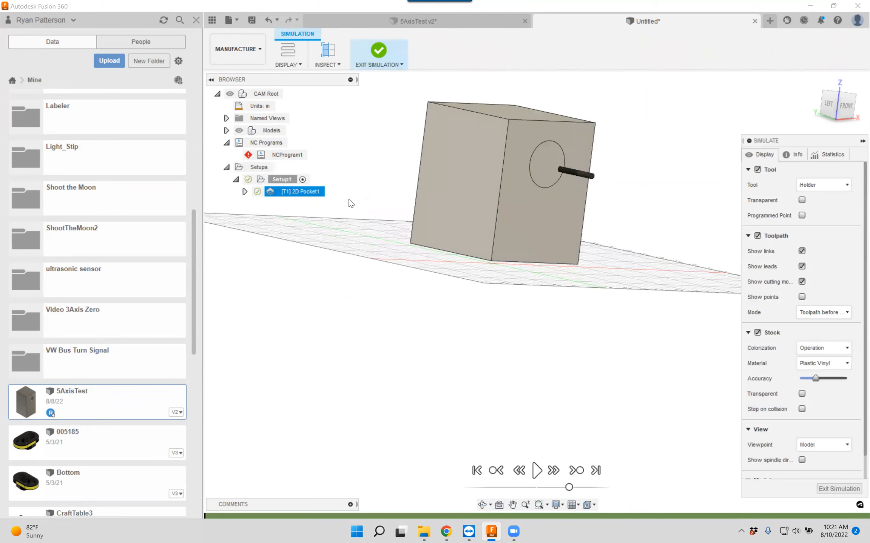
pyautogui.rightClick(257, 167)
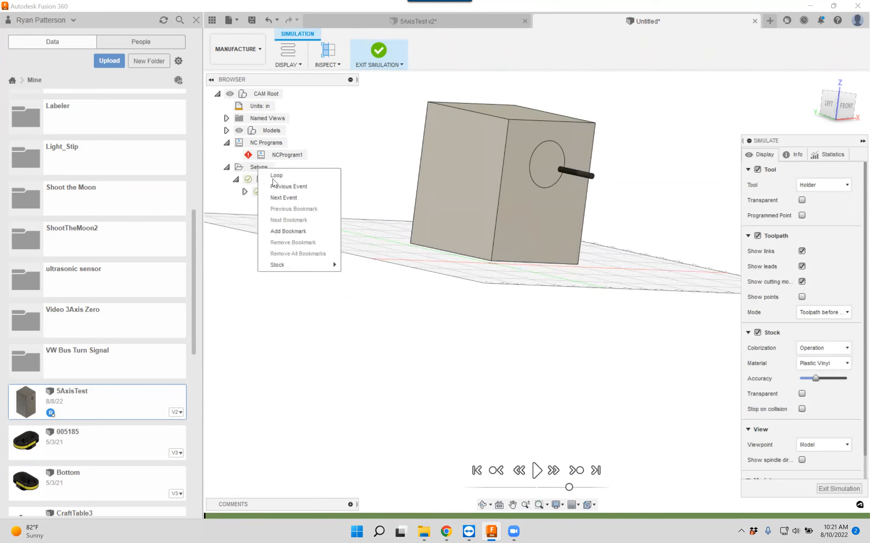
pyautogui.click(320, 300)
pyautogui.click(384, 52)
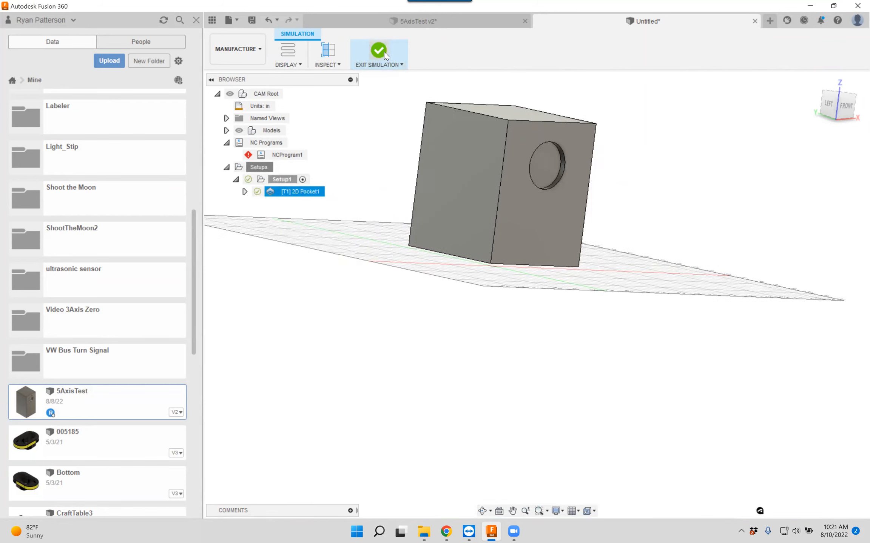
# Post process all setups with the ShopBot OpenSBP post as program 1001, keeping five axis enabled and the gauge length at 6.3 in.
pyautogui.rightClick(277, 170)
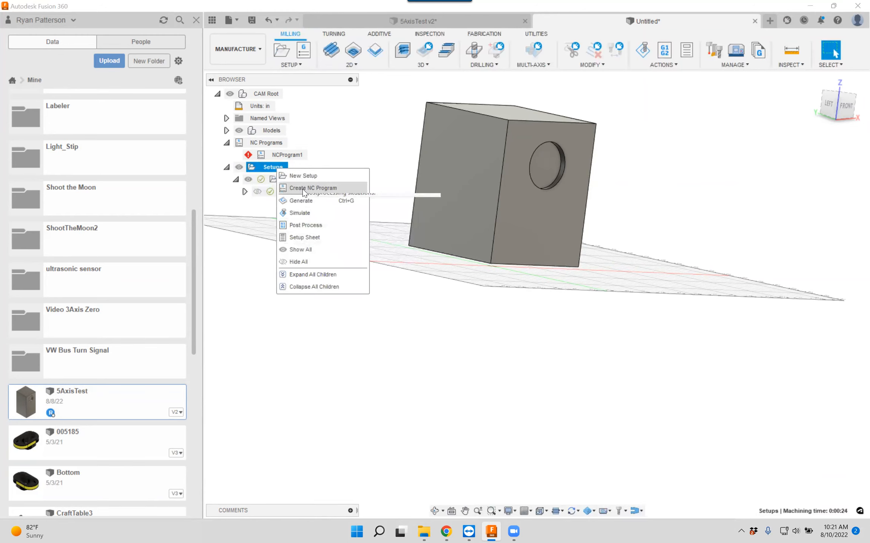
pyautogui.click(308, 227)
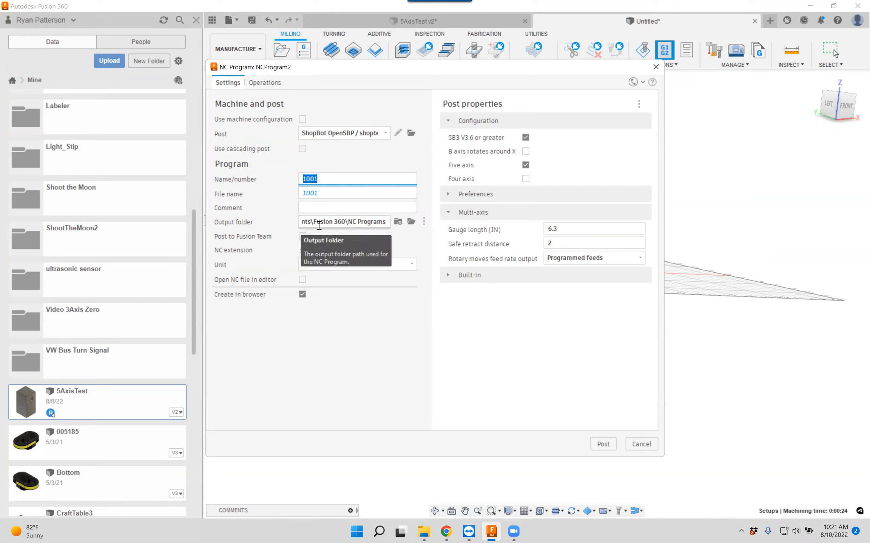
pyautogui.click(334, 179)
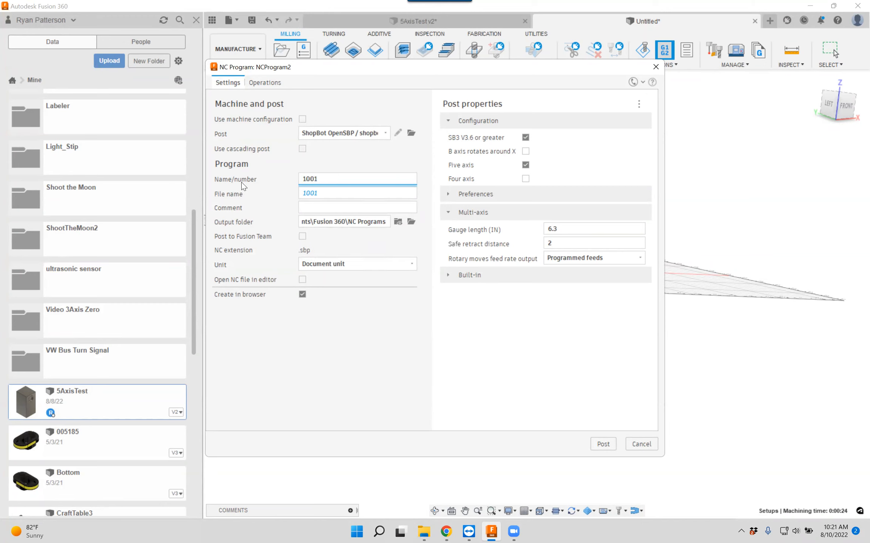
pyautogui.moveTo(328, 178); pyautogui.dragTo(291, 178)
pyautogui.click(568, 228)
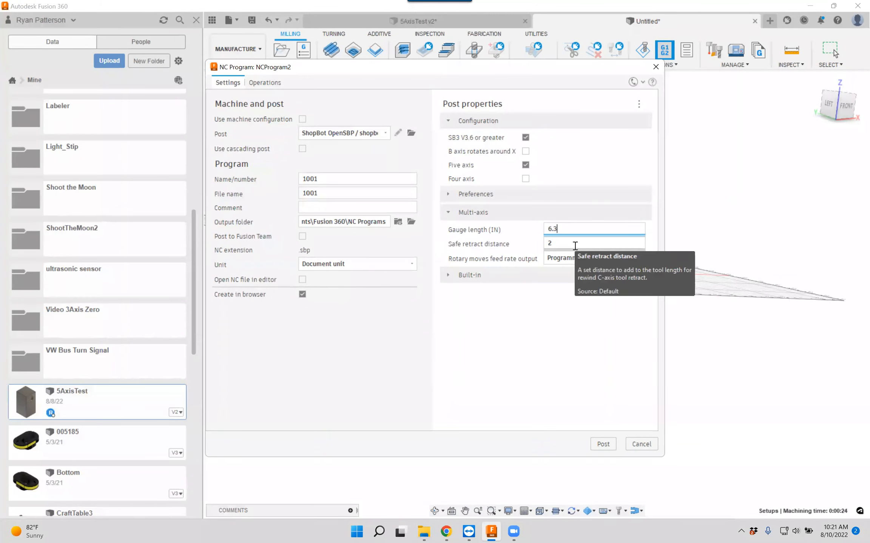
pyautogui.click(602, 444)
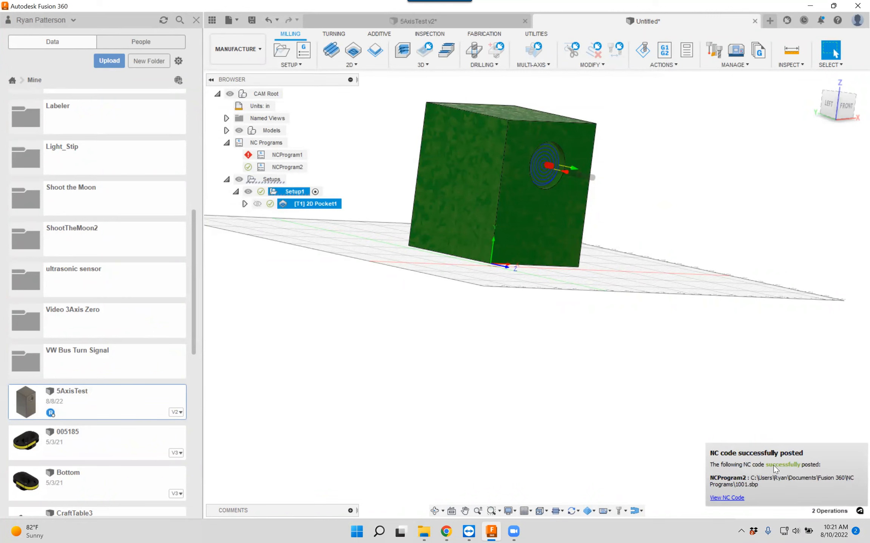
# Switch to File Explorer and open 1001.sbp from the Documents folder's Fusion 360\NC Programs subfolder in ShopBot Edit.
pyautogui.click(429, 533)
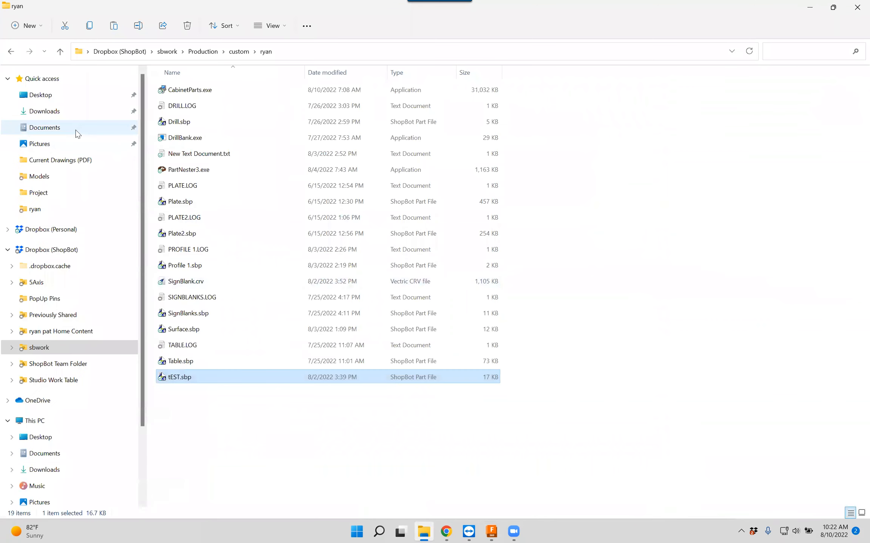
pyautogui.click(75, 130)
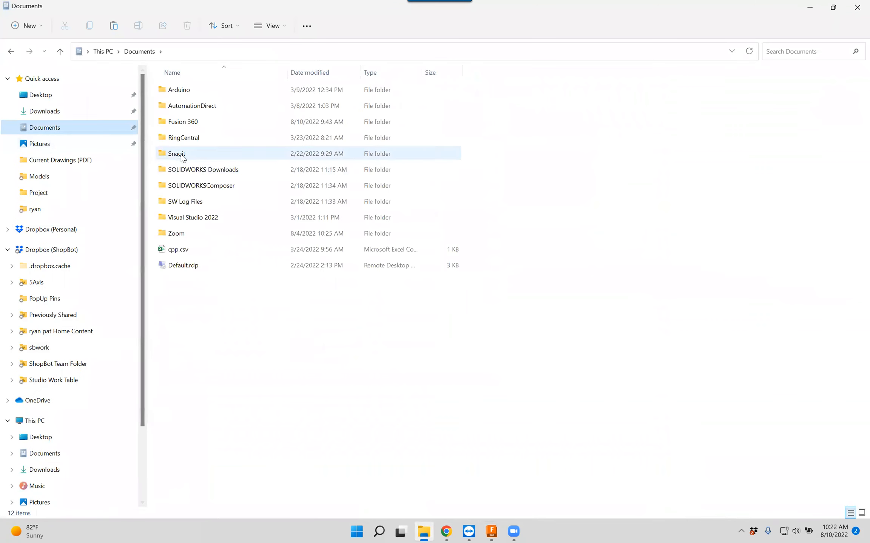
pyautogui.doubleClick(183, 121)
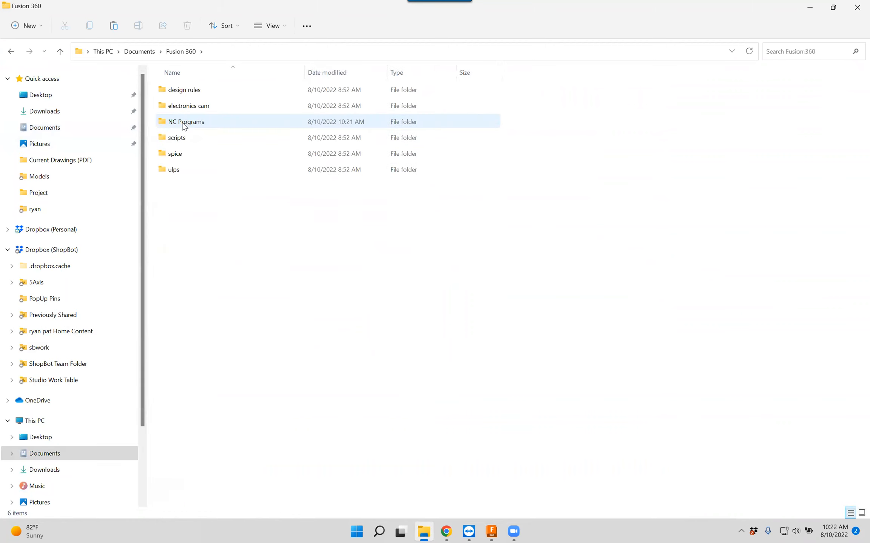
pyautogui.doubleClick(183, 125)
pyautogui.click(178, 90)
pyautogui.rightClick(178, 90)
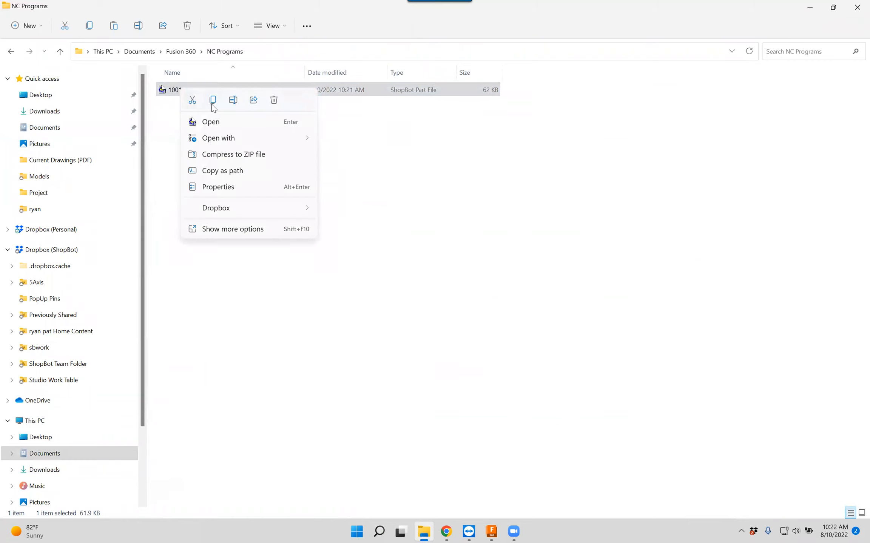
pyautogui.click(211, 122)
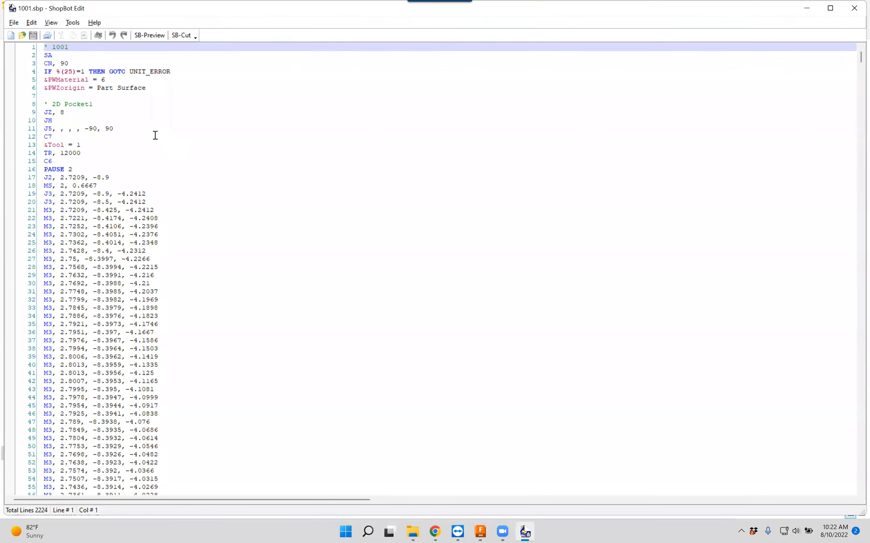
# Examine the J5 rotary positioning line and the M3 cutting moves in 1001.sbp, comparing them with the block's pocket in Fusion 360.
pyautogui.click(38, 129)
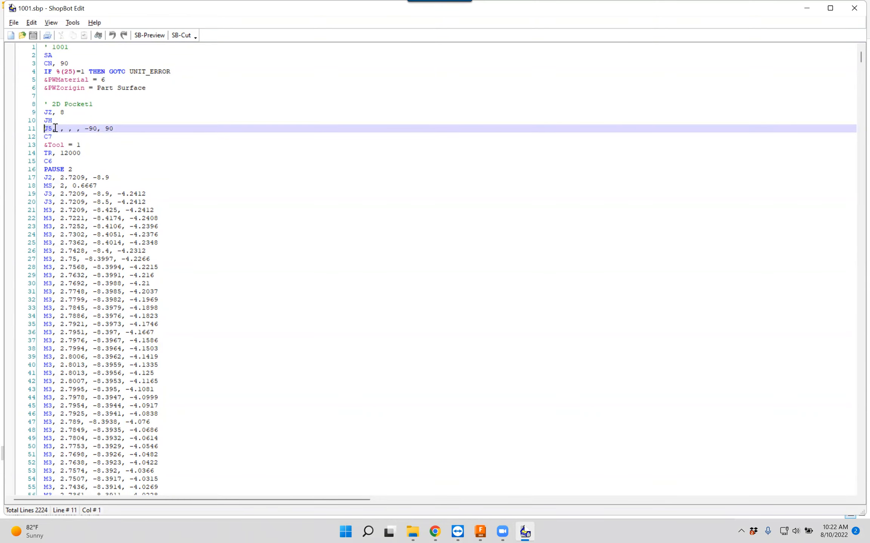
pyautogui.click(77, 129)
pyautogui.moveTo(98, 129); pyautogui.dragTo(88, 128)
pyautogui.click(113, 129)
pyautogui.click(480, 531)
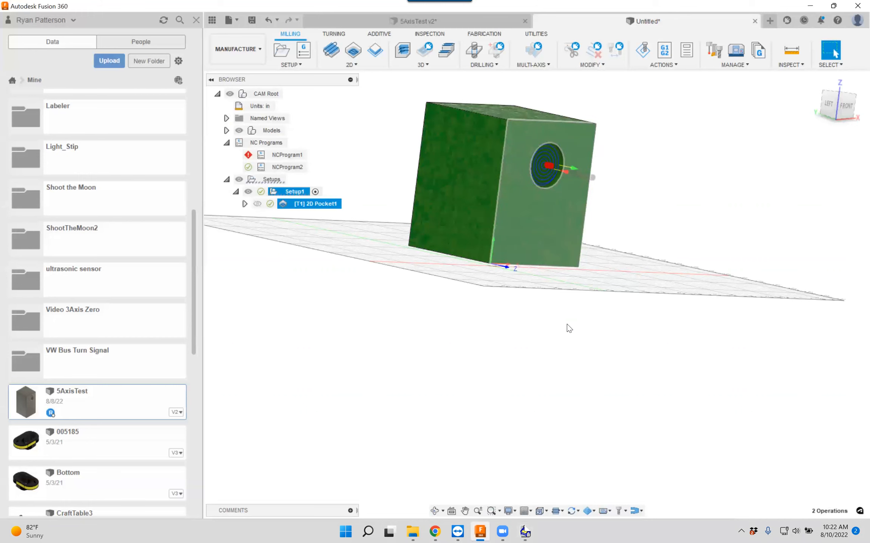
pyautogui.click(522, 527)
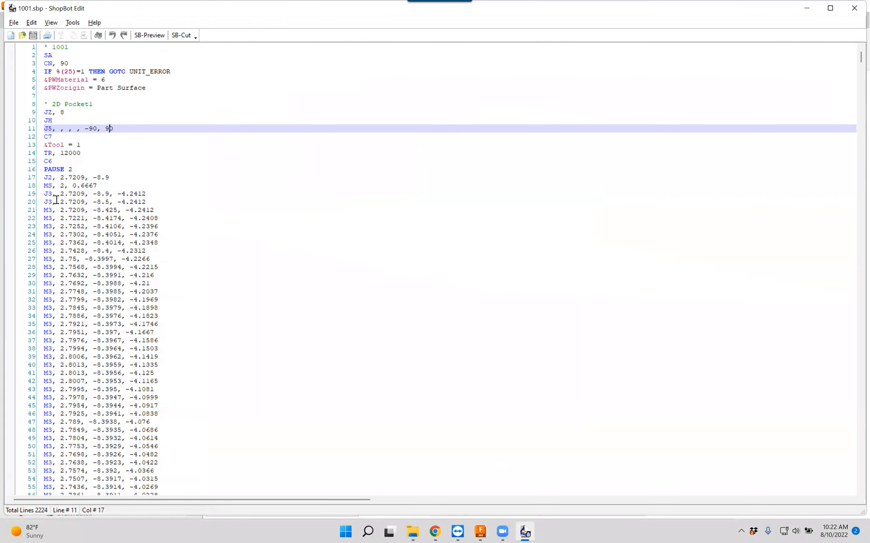
pyautogui.scroll(-8, 53, 194)
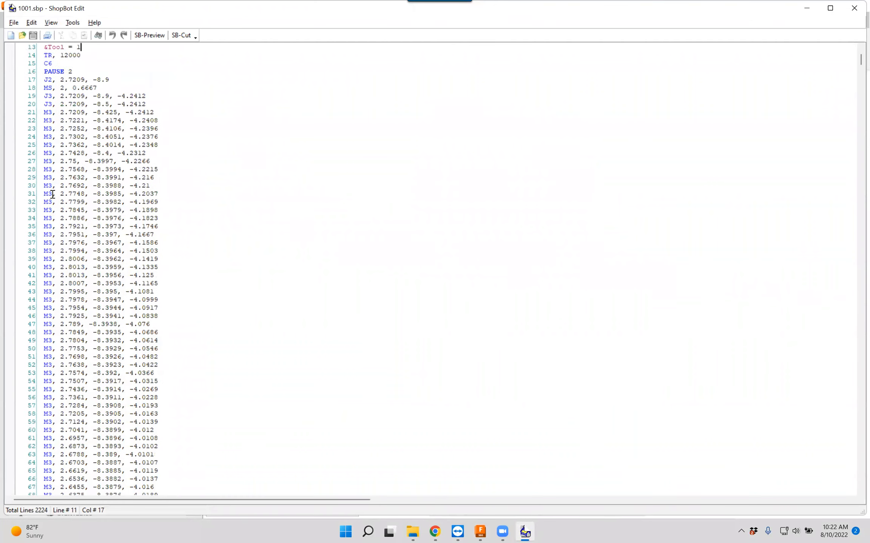
pyautogui.scroll(-16, 53, 196)
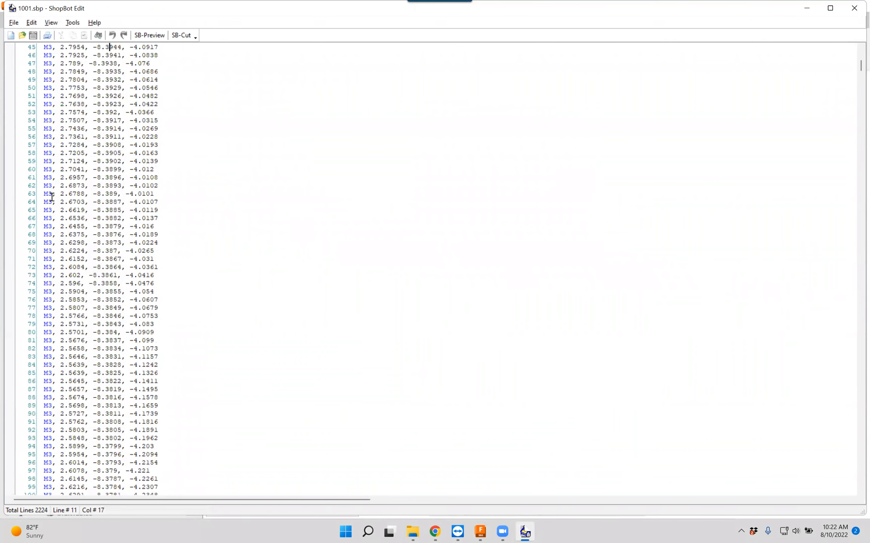
# Switch back to Fusion 360 and change the block model from the Manufacture to the Design workspace.
pyautogui.moveTo(481, 531)
pyautogui.click(484, 484)
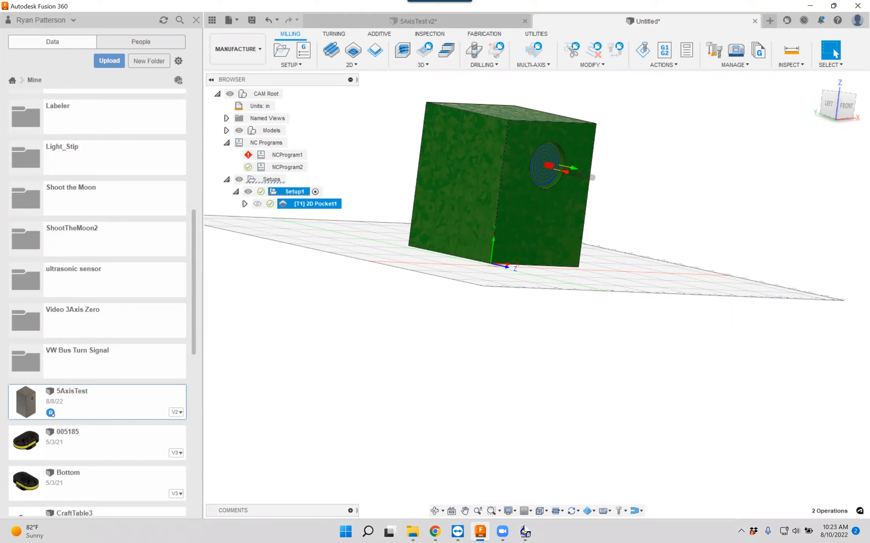
pyautogui.click(261, 55)
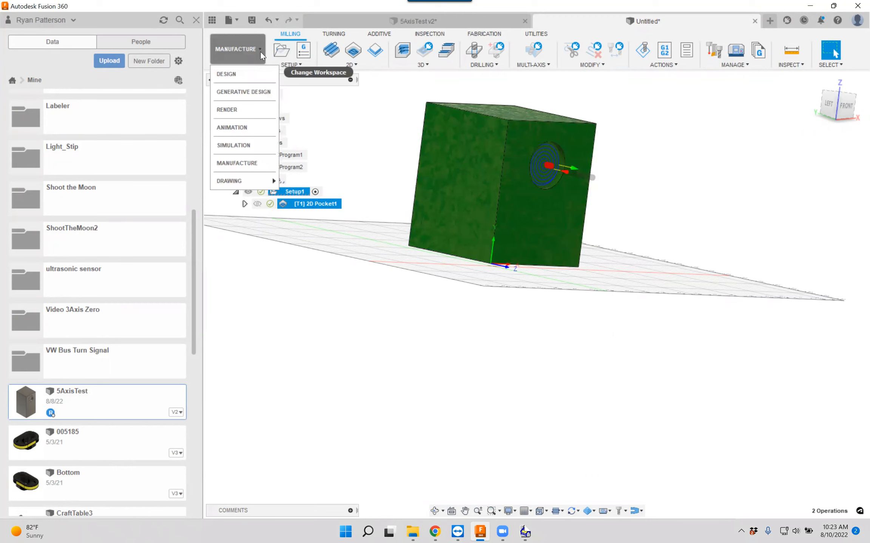
pyautogui.click(248, 76)
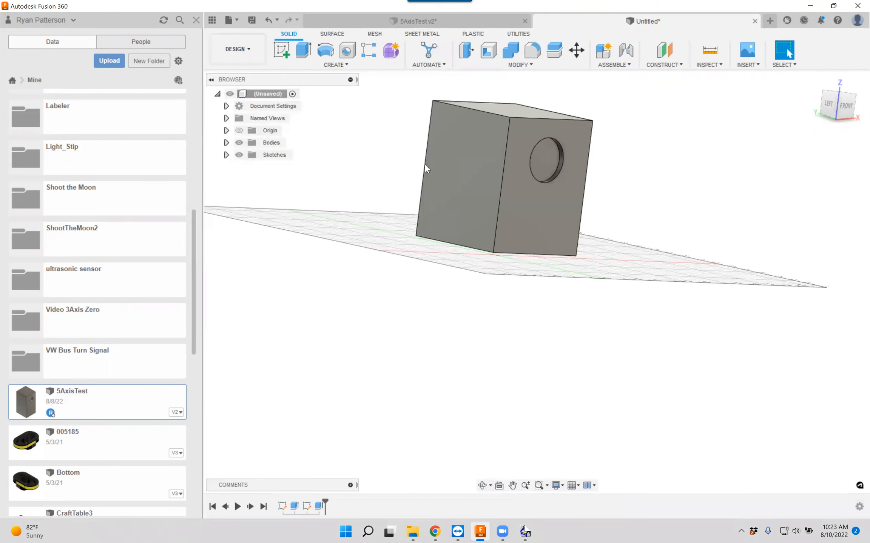
# Inspect the block from above and the front, then highlight its base sketch and its front-face pocket sketch.
pyautogui.moveTo(563, 189)
pyautogui.keyDown('shift'); pyautogui.mouseDown(button='middle')
pyautogui.moveTo(536, 217)
pyautogui.moveTo(539, 250)
pyautogui.mouseUp(button='middle'); pyautogui.keyUp('shift')
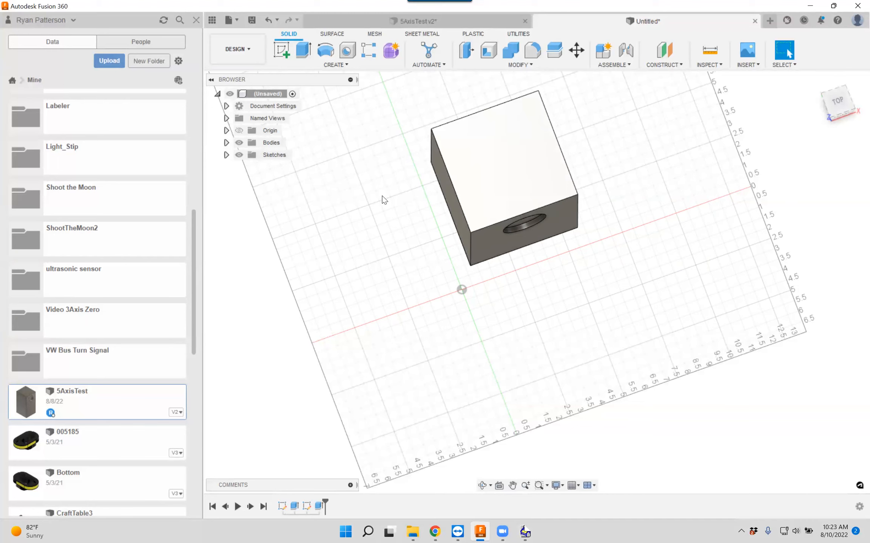
pyautogui.scroll(-2, 382, 195)
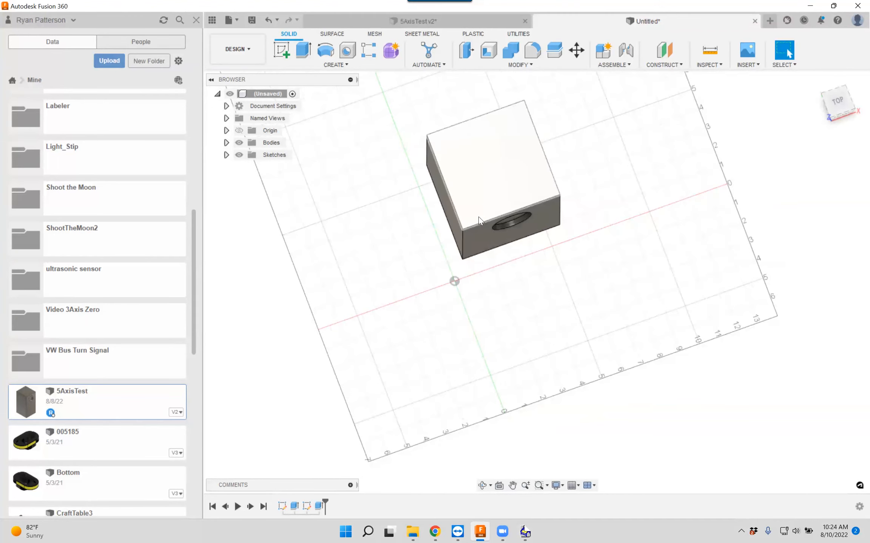
pyautogui.keyDown('shift'); pyautogui.moveTo(478, 217); pyautogui.dragTo(490, 255, button='middle'); pyautogui.keyUp('shift')
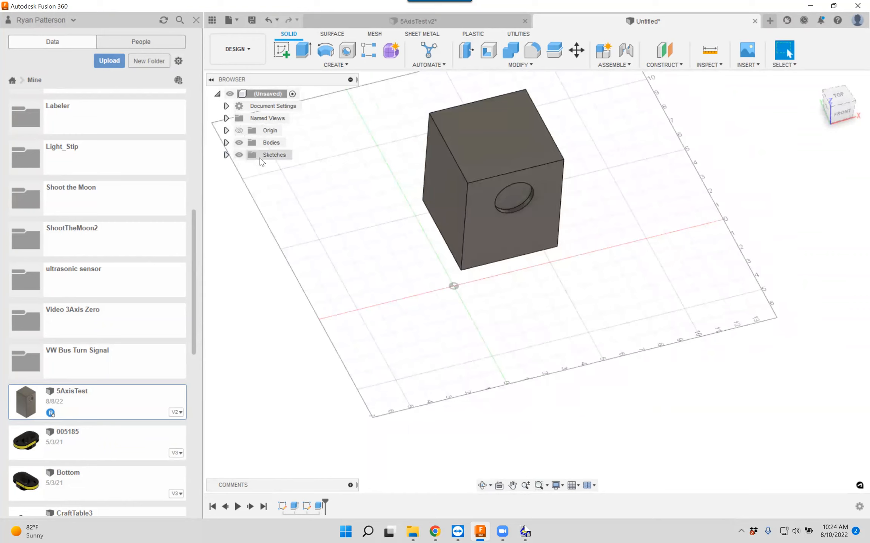
pyautogui.click(226, 155)
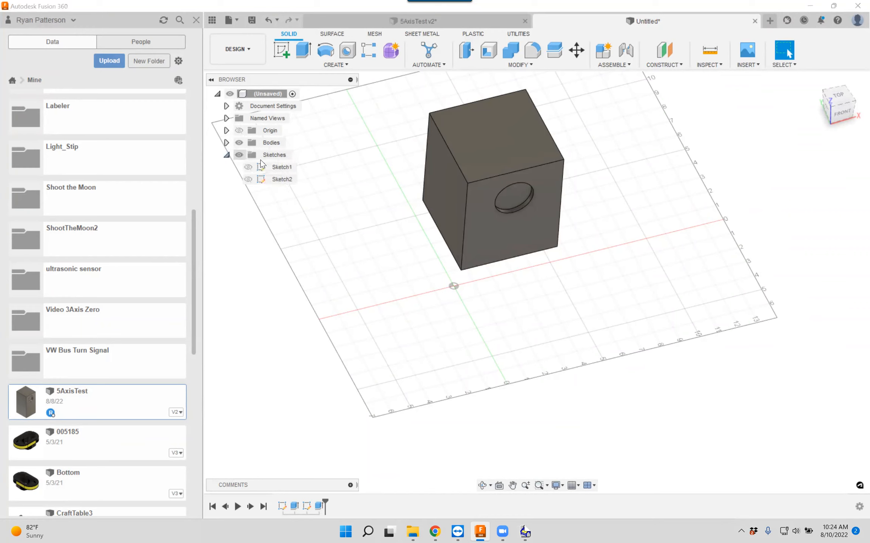
pyautogui.click(282, 167)
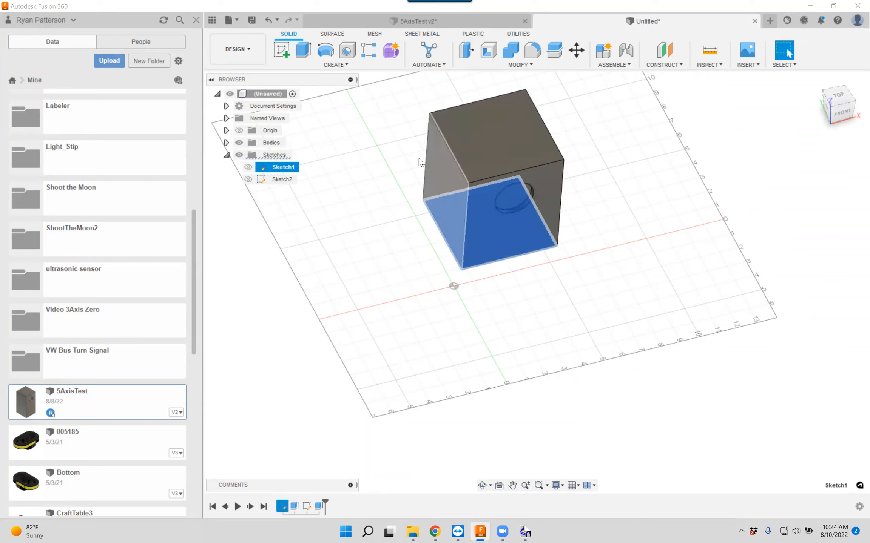
pyautogui.click(283, 180)
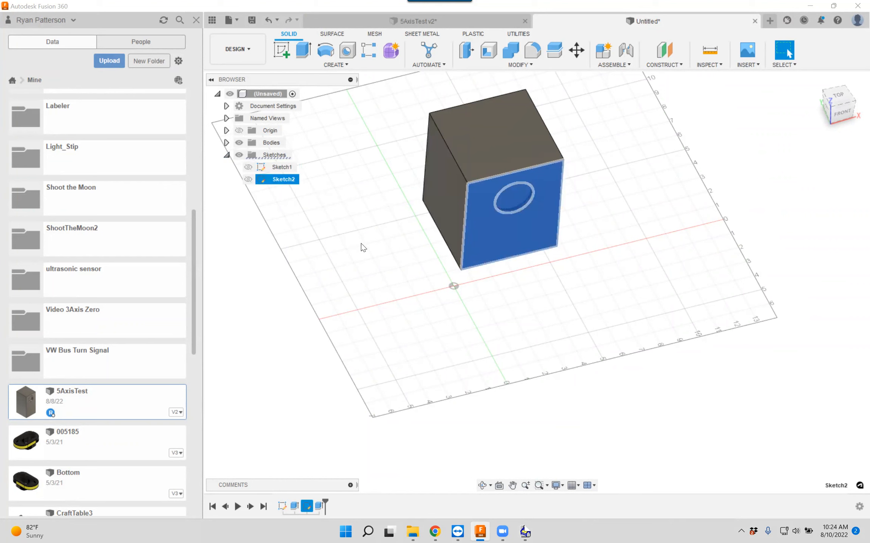
# Edit the block's base sketch and draw a diagonal line about 4.5 in long across the square's upper-right corner.
pyautogui.click(280, 168)
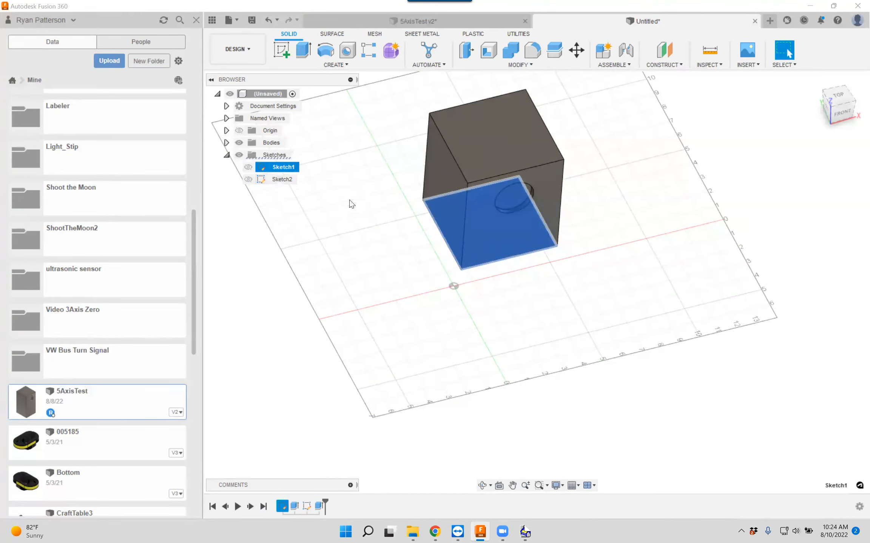
pyautogui.rightClick(286, 168)
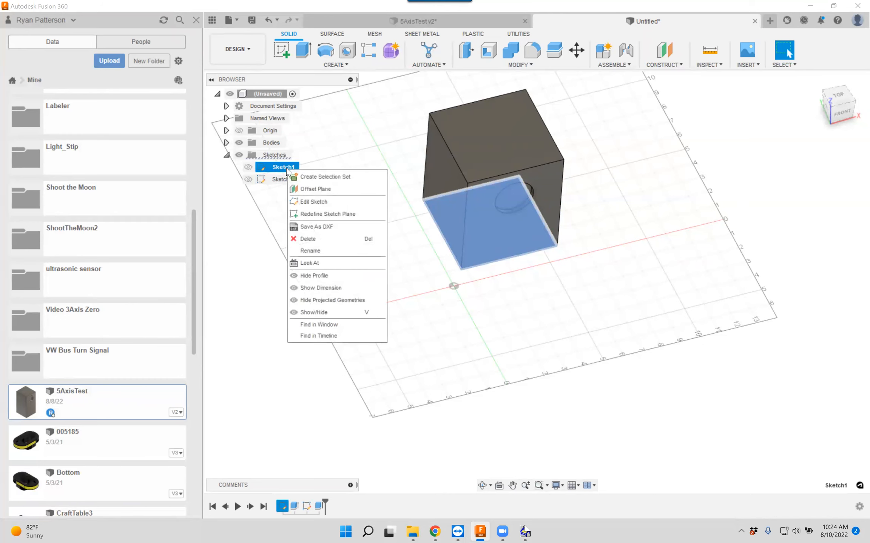
pyautogui.click(304, 201)
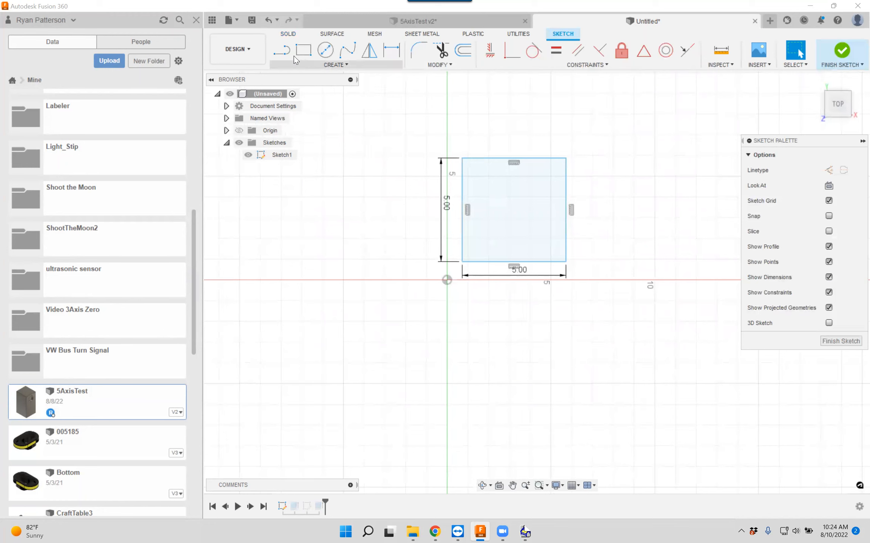
pyautogui.click(283, 53)
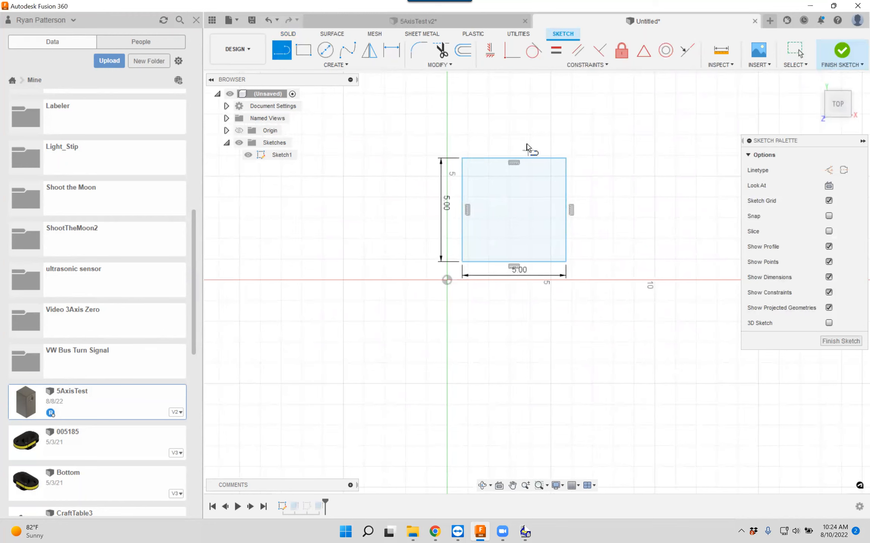
pyautogui.click(514, 140)
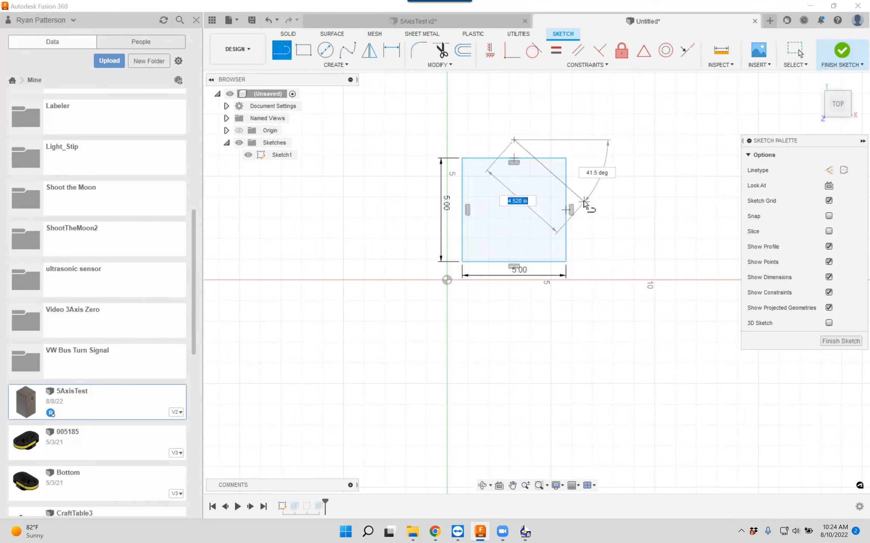
pyautogui.click(583, 202)
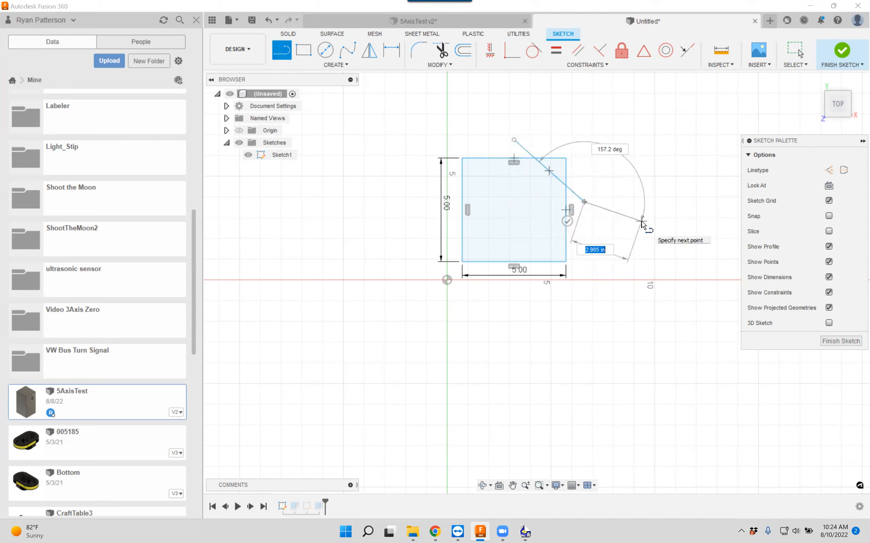
pyautogui.press('Escape')
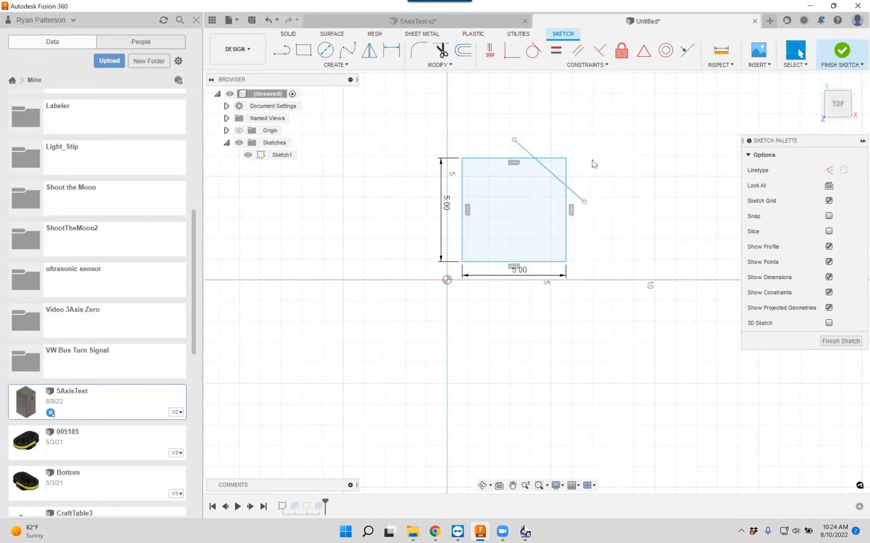
# Trim the square's cut-off corner and both overhanging ends of the diagonal line, and finish the base sketch.
pyautogui.click(441, 53)
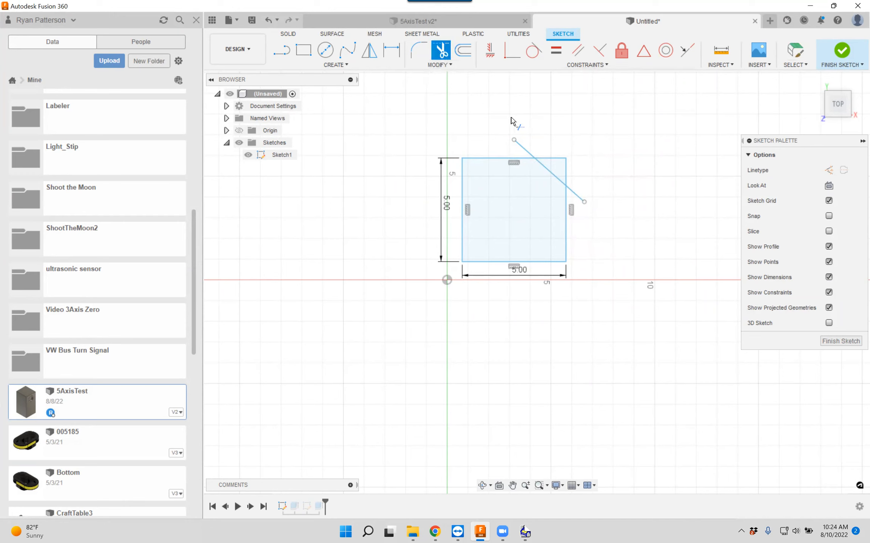
pyautogui.click(560, 159)
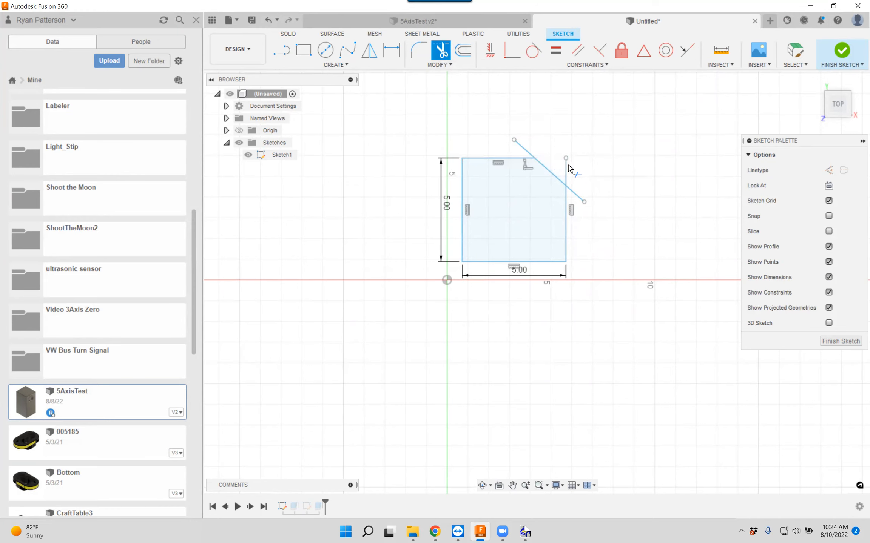
pyautogui.click(567, 169)
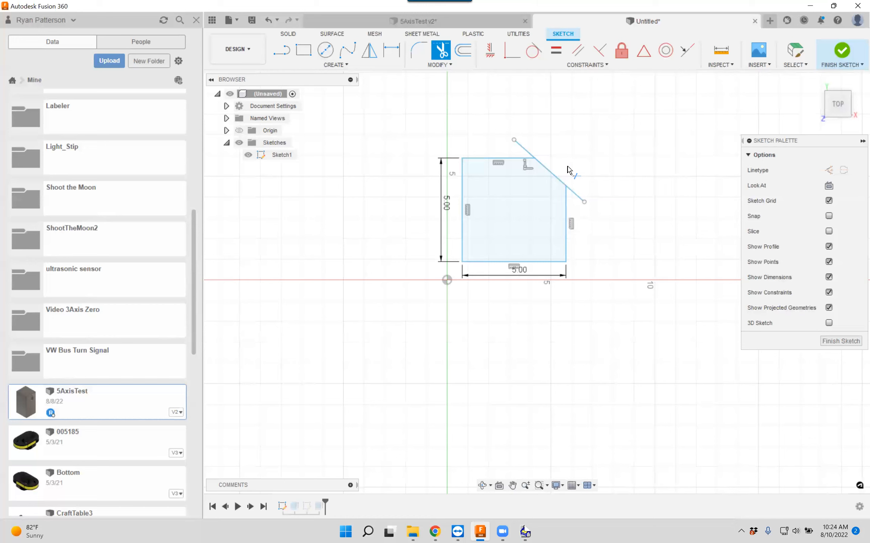
pyautogui.click(579, 197)
pyautogui.click(533, 152)
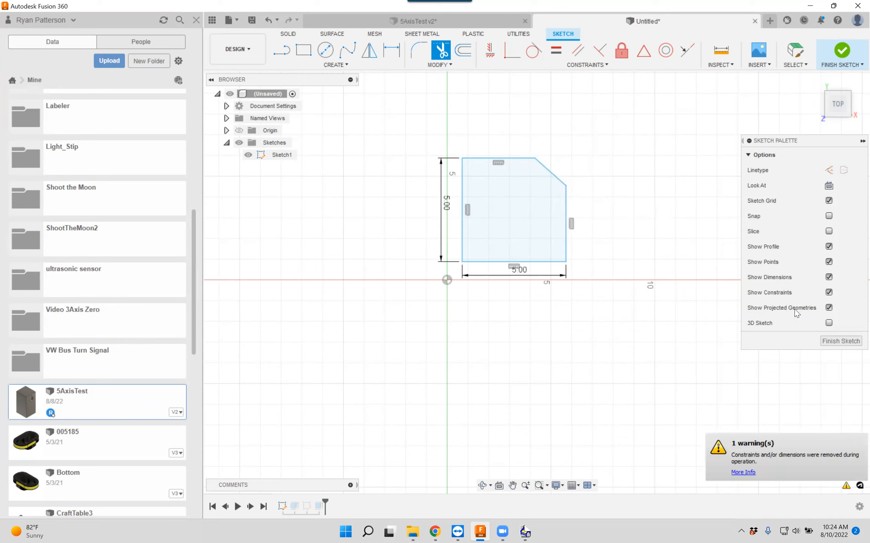
pyautogui.click(844, 341)
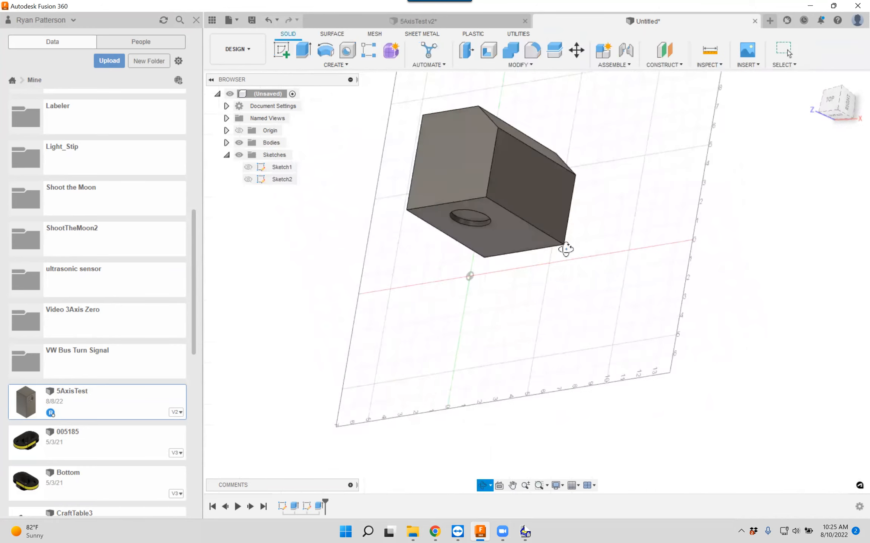
# Sketch an upright rectangle of about 3.05 sq in on the upper part of the block's new angled corner face, and finish the sketch.
pyautogui.moveTo(563, 249)
pyautogui.keyDown('shift'); pyautogui.mouseDown(button='middle')
pyautogui.moveTo(594, 238)
pyautogui.moveTo(566, 251)
pyautogui.moveTo(548, 192)
pyautogui.mouseUp(button='middle'); pyautogui.keyUp('shift')
pyautogui.keyDown('shift'); pyautogui.moveTo(438, 218); pyautogui.dragTo(483, 193, button='middle'); pyautogui.keyUp('shift')
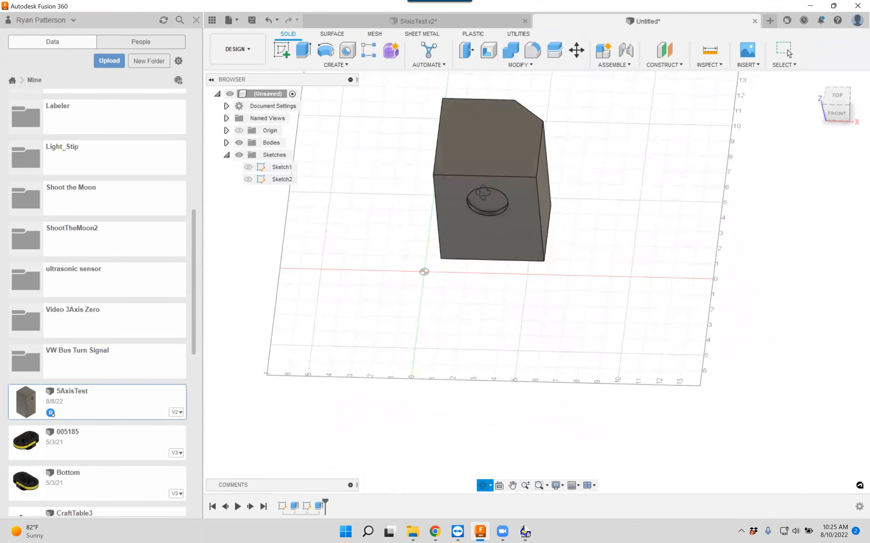
pyautogui.keyDown('shift'); pyautogui.moveTo(625, 206); pyautogui.dragTo(555, 226, button='middle'); pyautogui.keyUp('shift')
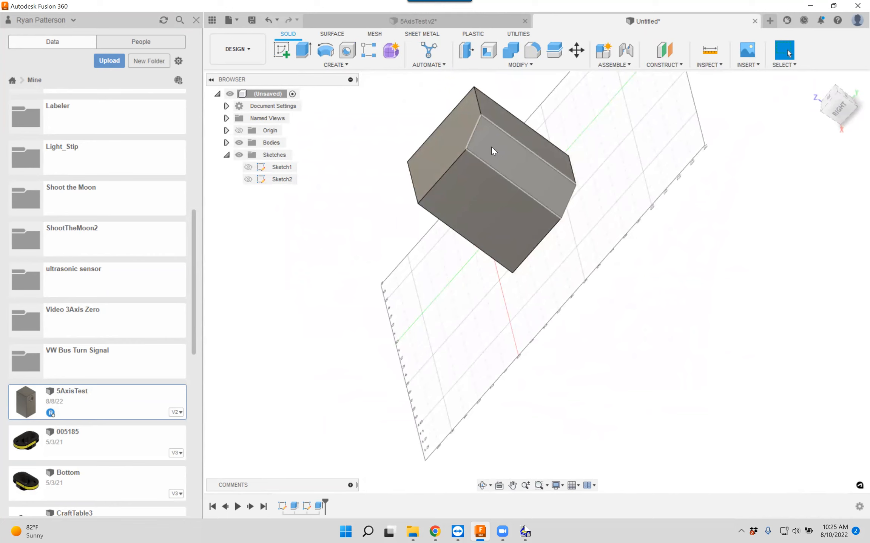
pyautogui.click(284, 53)
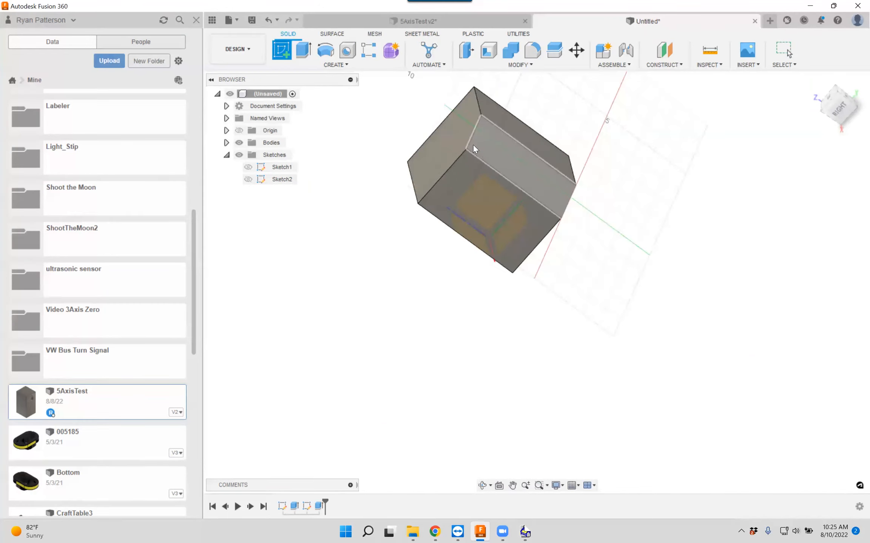
pyautogui.moveTo(506, 141)
pyautogui.keyDown('shift'); pyautogui.mouseDown(button='middle')
pyautogui.moveTo(454, 180)
pyautogui.moveTo(499, 190)
pyautogui.moveTo(543, 145)
pyautogui.moveTo(535, 136)
pyautogui.moveTo(527, 161)
pyautogui.moveTo(452, 175)
pyautogui.moveTo(442, 186)
pyautogui.moveTo(511, 150)
pyautogui.mouseUp(button='middle'); pyautogui.keyUp('shift')
pyautogui.click(509, 151)
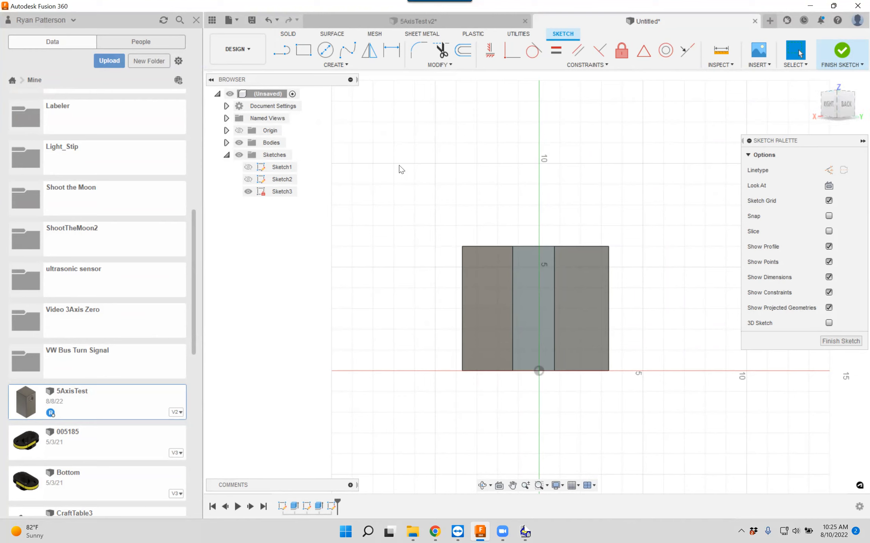
pyautogui.click(303, 53)
pyautogui.click(522, 260)
pyautogui.click(546, 317)
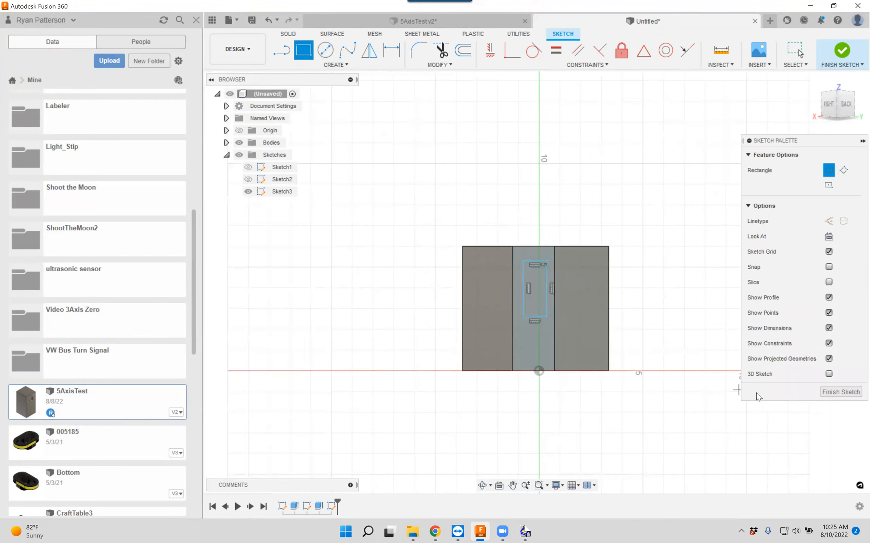
pyautogui.click(832, 393)
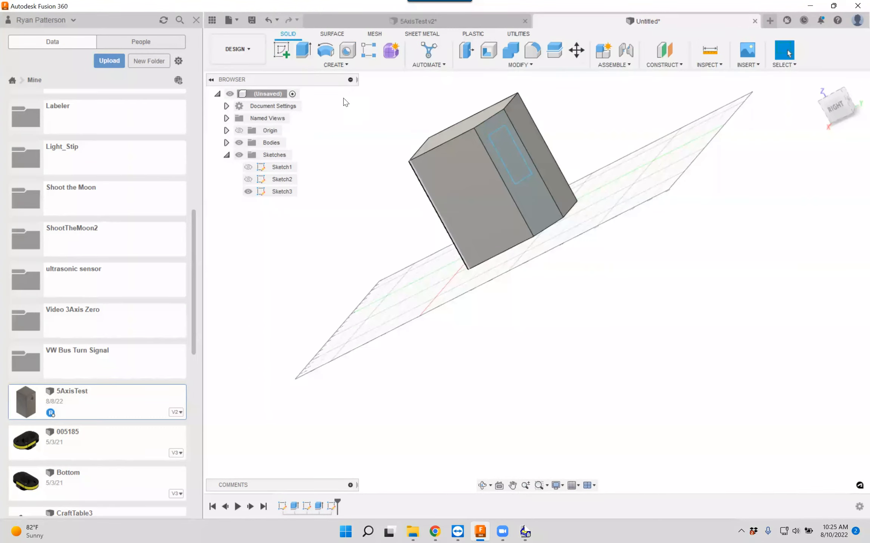
# Extrude the rectangle on the angled face as a cut with a distance of -0.25 in.
pyautogui.click(301, 49)
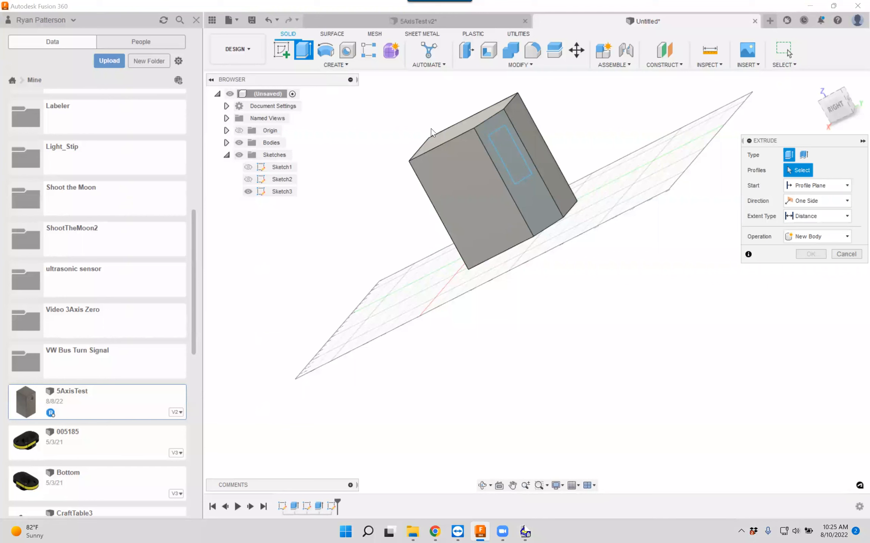
pyautogui.click(508, 151)
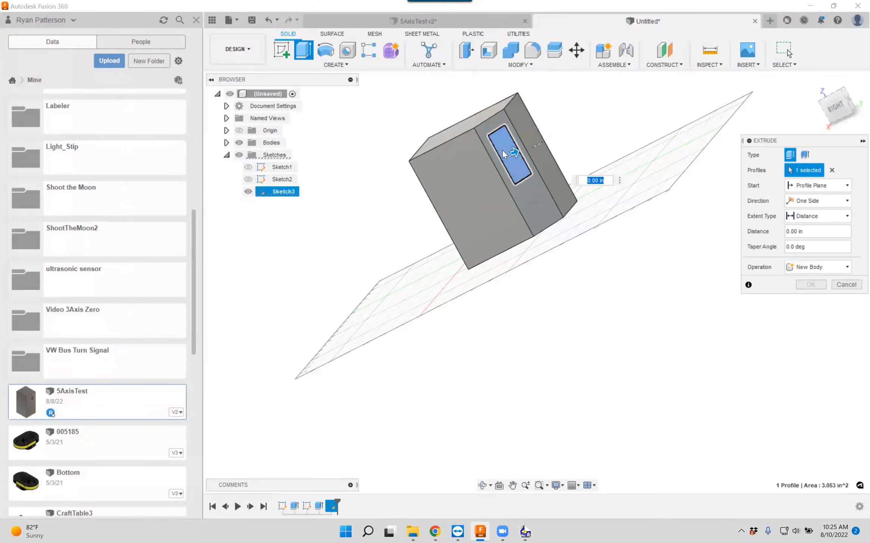
pyautogui.moveTo(508, 151); pyautogui.dragTo(483, 138)
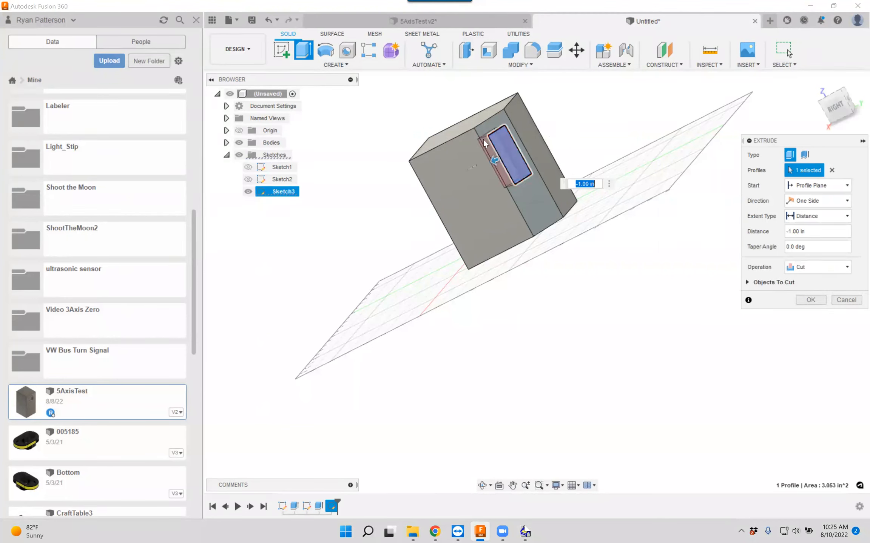
pyautogui.press('BackSpace')
pyautogui.write('.25')
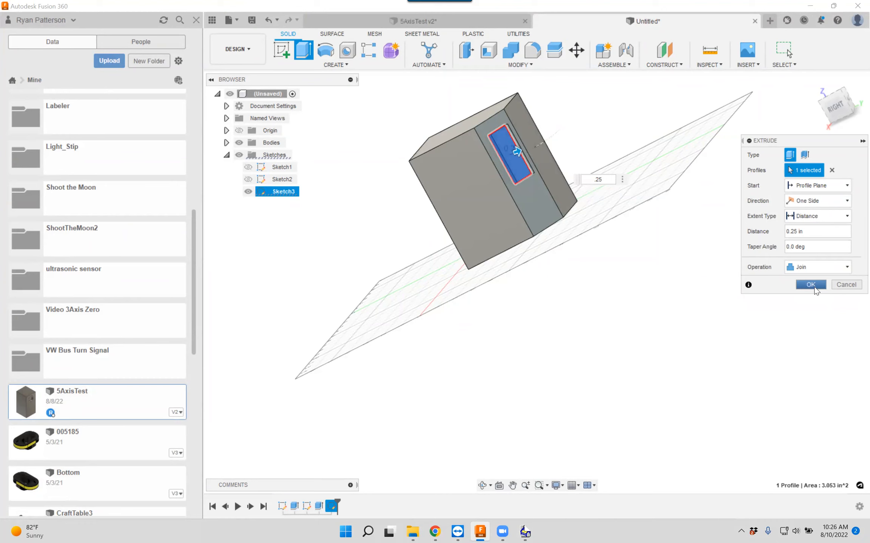
pyautogui.click(815, 267)
pyautogui.click(808, 293)
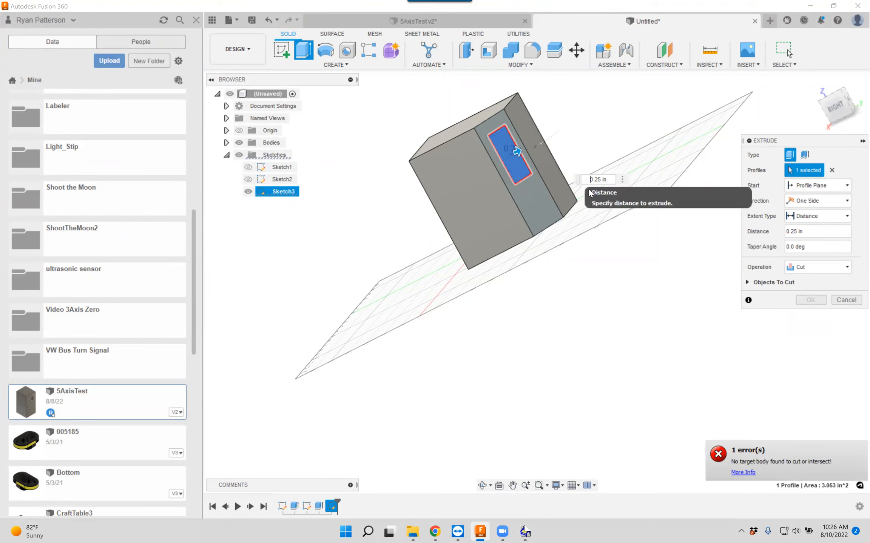
pyautogui.write('-')
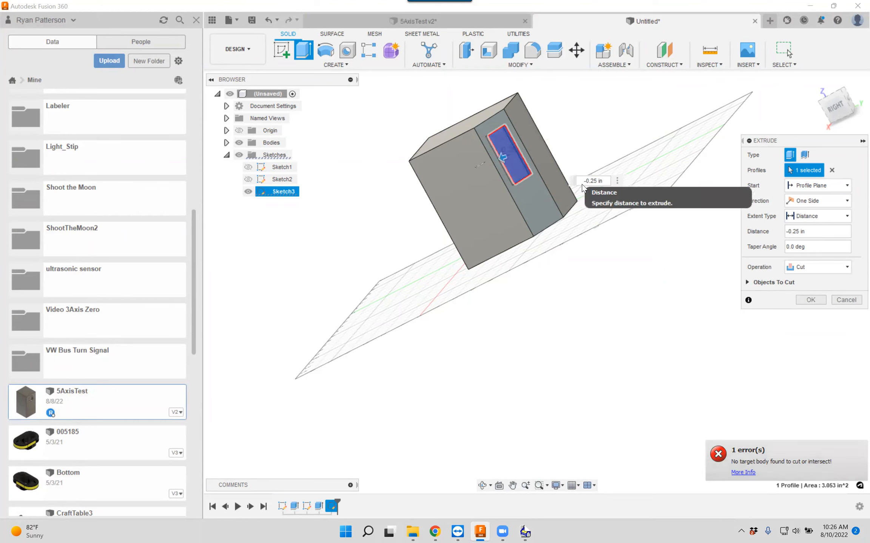
pyautogui.press('Return')
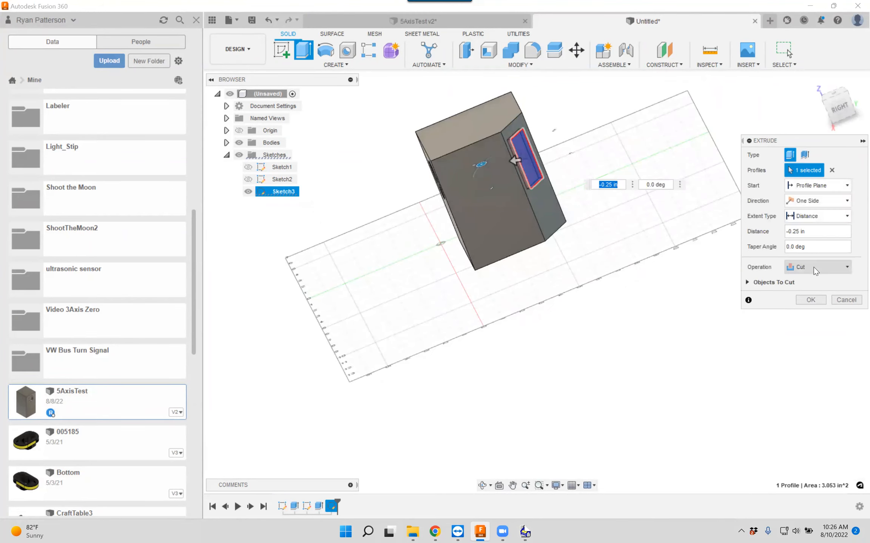
pyautogui.click(811, 300)
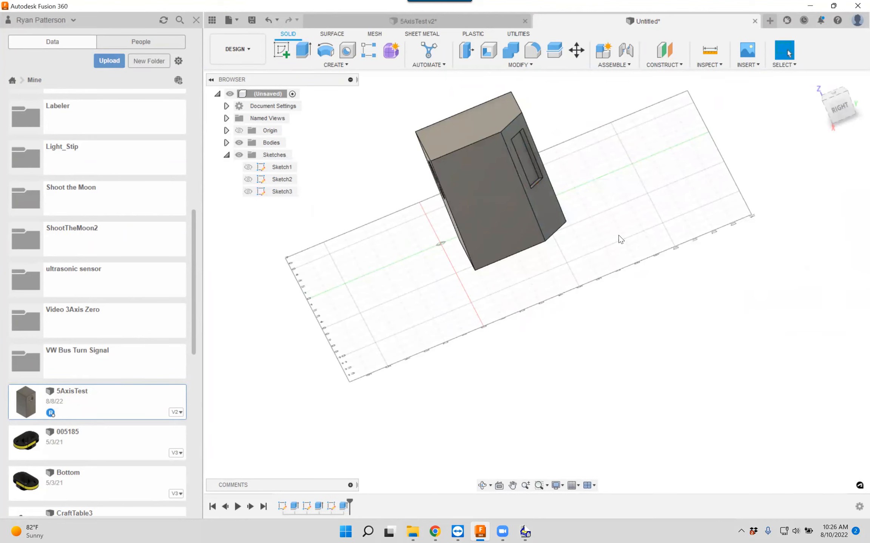
# Change the block model to the Manufacture workspace and select the existing 2D Pocket operation in Setup1.
pyautogui.keyDown('shift'); pyautogui.moveTo(547, 224); pyautogui.dragTo(586, 243, button='middle'); pyautogui.keyUp('shift')
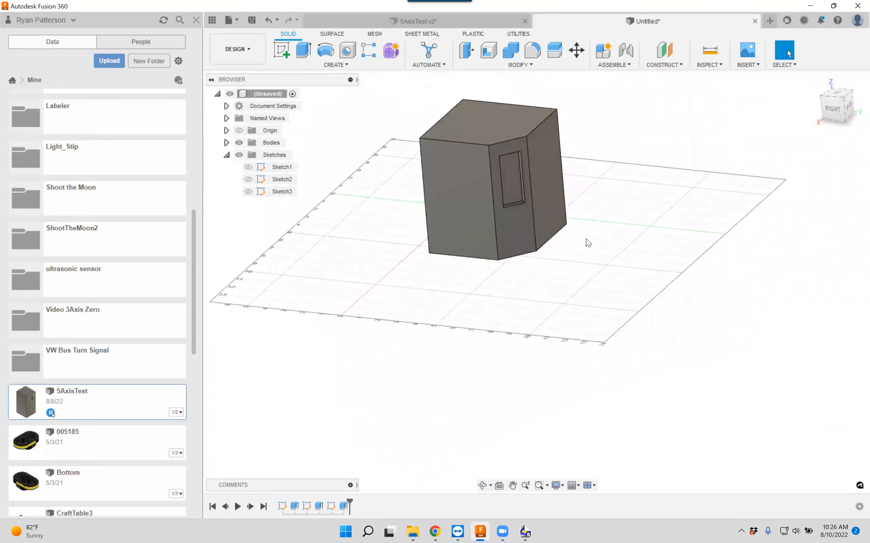
pyautogui.click(254, 55)
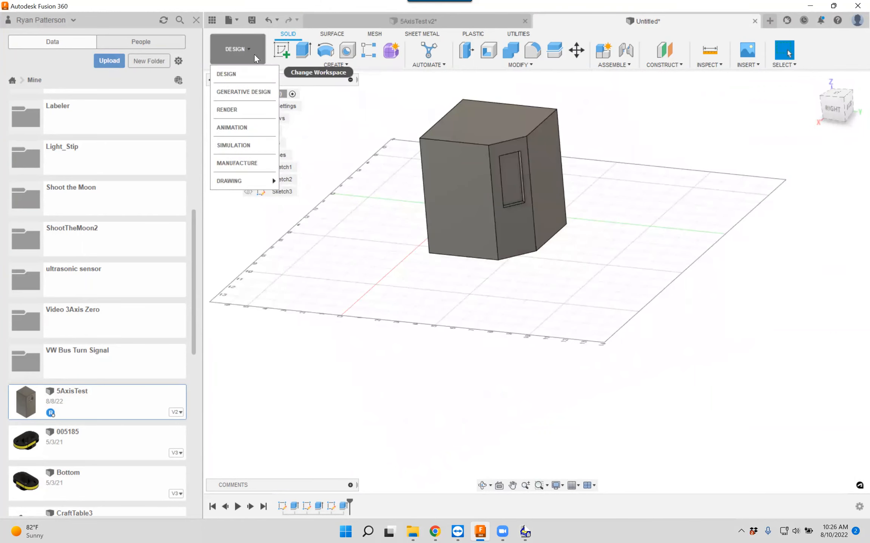
pyautogui.click(234, 163)
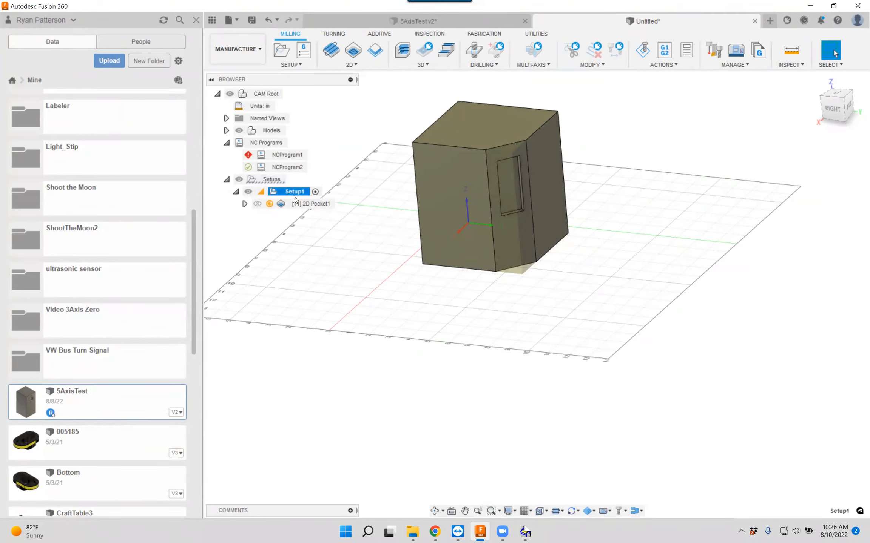
pyautogui.keyDown('shift'); pyautogui.moveTo(413, 177); pyautogui.dragTo(401, 161, button='middle'); pyautogui.keyUp('shift')
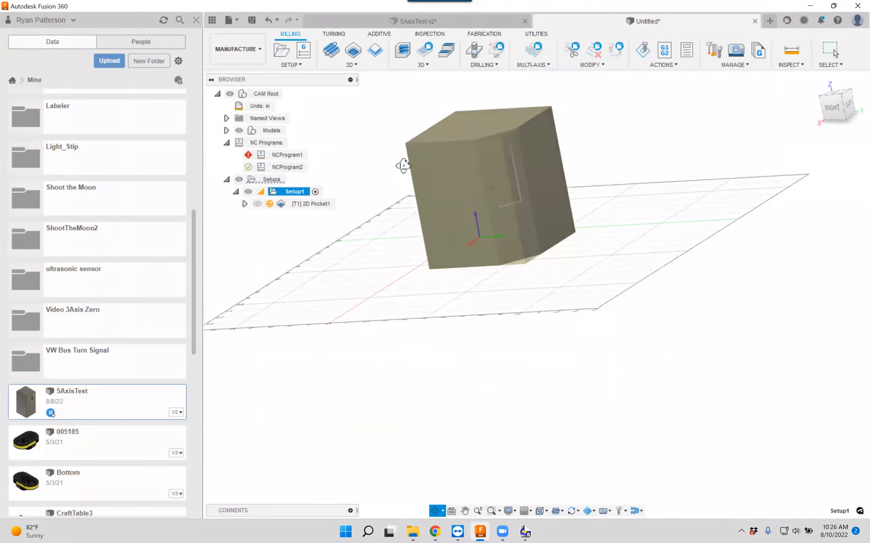
pyautogui.click(305, 204)
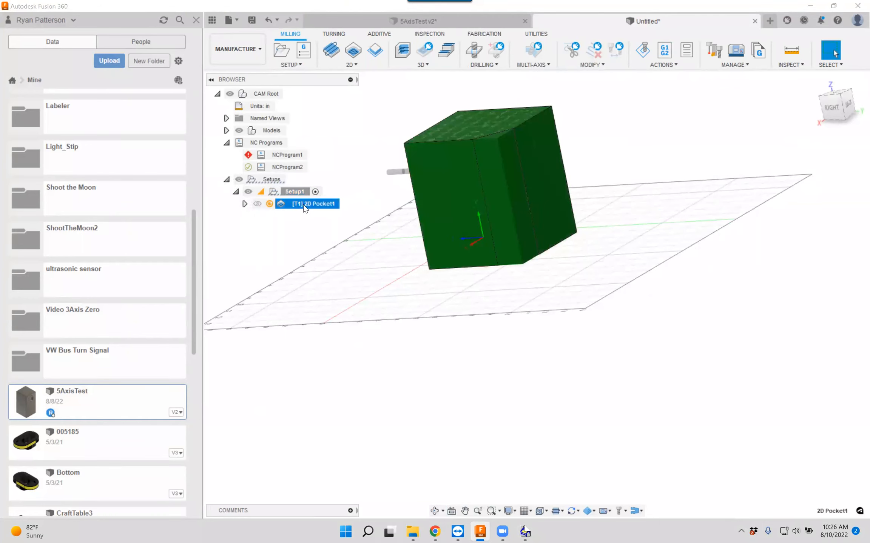
# Create a 2D Face operation in Setup1 and open its geometry settings for the stock contours.
pyautogui.keyDown('shift'); pyautogui.moveTo(363, 223); pyautogui.dragTo(453, 207, button='middle'); pyautogui.keyUp('shift')
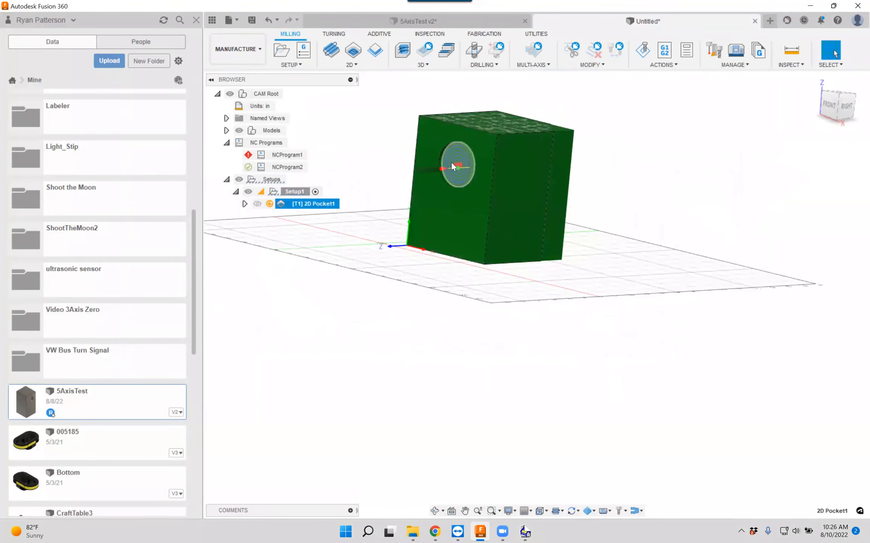
pyautogui.keyDown('shift'); pyautogui.moveTo(505, 205); pyautogui.dragTo(412, 212, button='middle'); pyautogui.keyUp('shift')
pyautogui.keyDown('shift'); pyautogui.moveTo(504, 127); pyautogui.dragTo(518, 218, button='middle'); pyautogui.keyUp('shift')
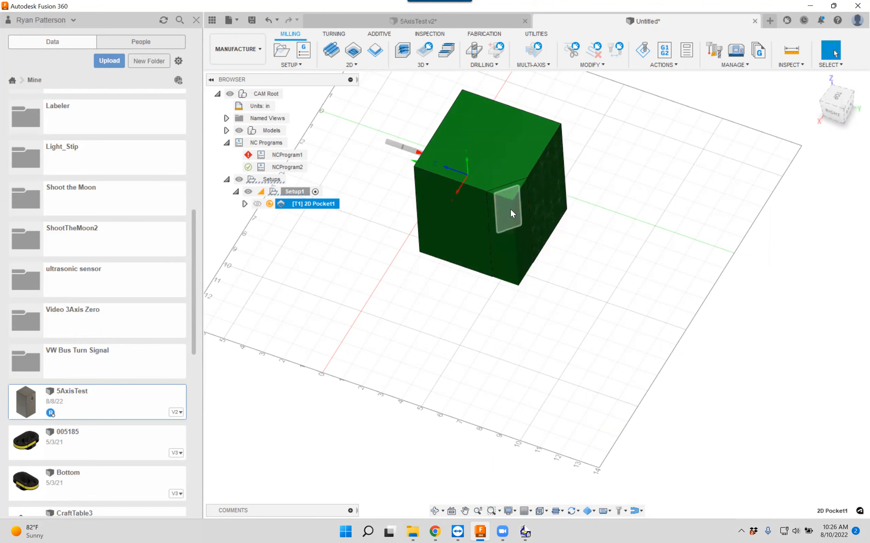
pyautogui.keyDown('shift'); pyautogui.moveTo(506, 206); pyautogui.dragTo(517, 249, button='middle'); pyautogui.keyUp('shift')
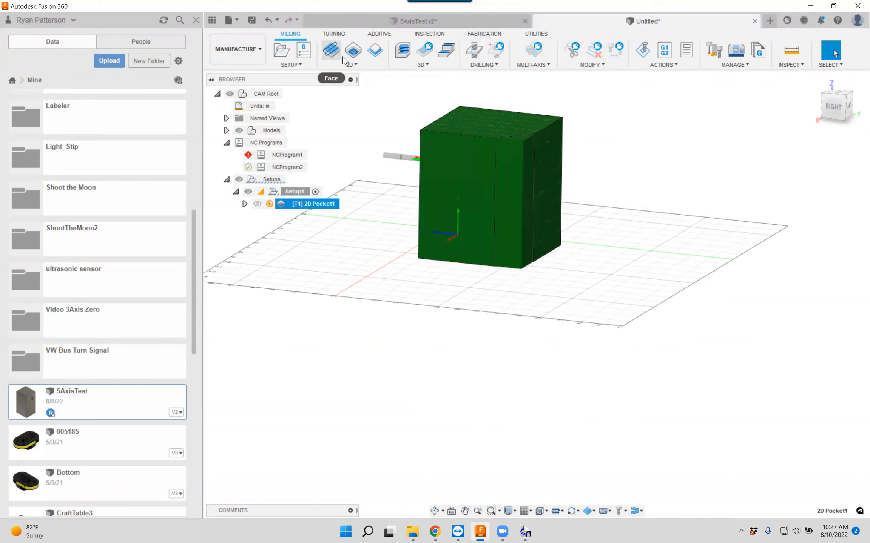
pyautogui.click(355, 65)
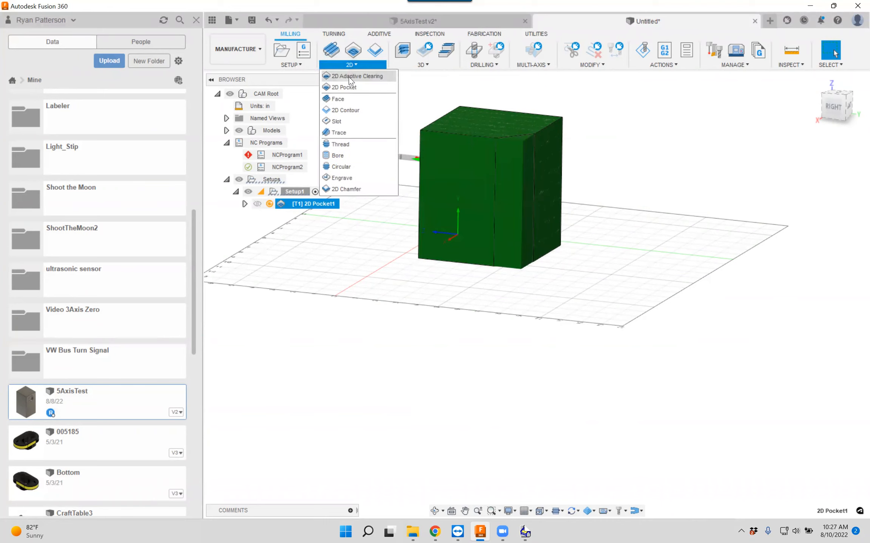
pyautogui.click(340, 98)
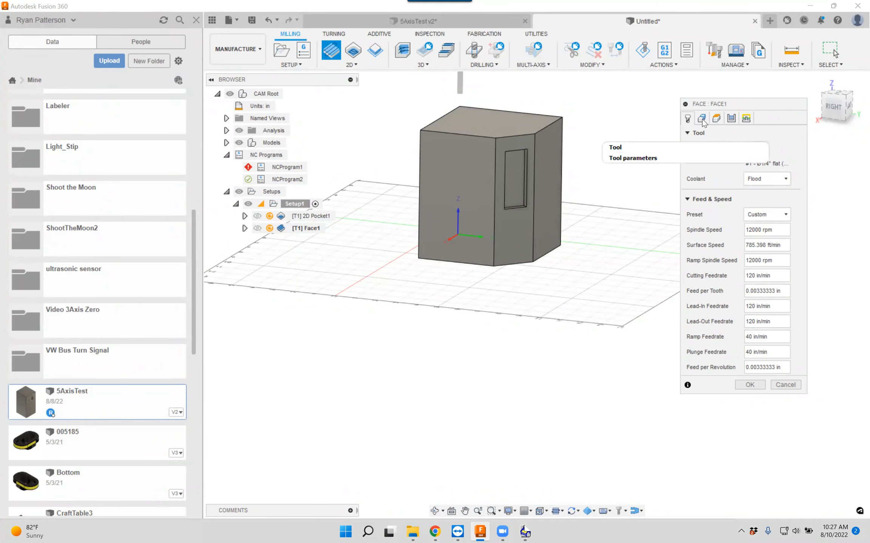
pyautogui.click(702, 119)
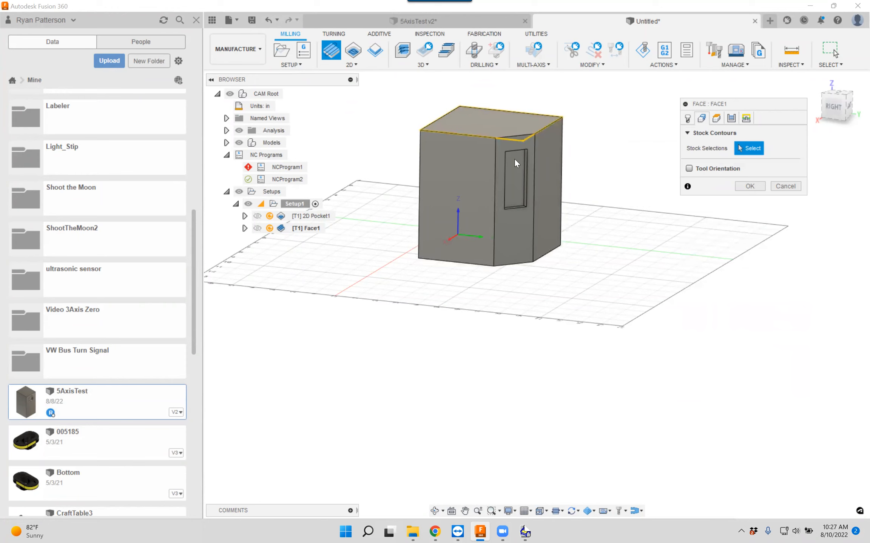
# Try to select the edges around the angled corner face as the Face operation's stock contours, and clear the selected chains.
pyautogui.click(518, 135)
pyautogui.scroll(2, 517, 239)
pyautogui.keyDown('shift'); pyautogui.moveTo(517, 240); pyautogui.dragTo(419, 234, button='middle'); pyautogui.keyUp('shift')
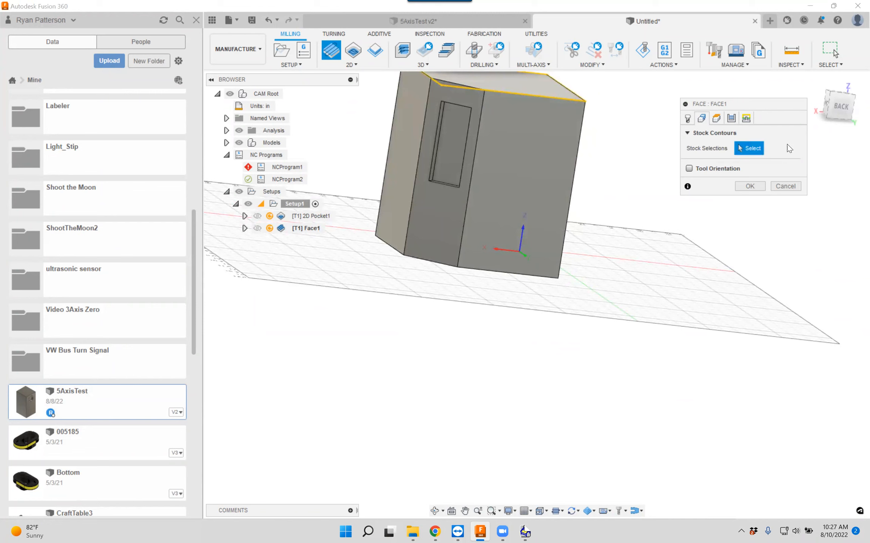
pyautogui.click(458, 83)
pyautogui.click(423, 114)
pyautogui.click(474, 148)
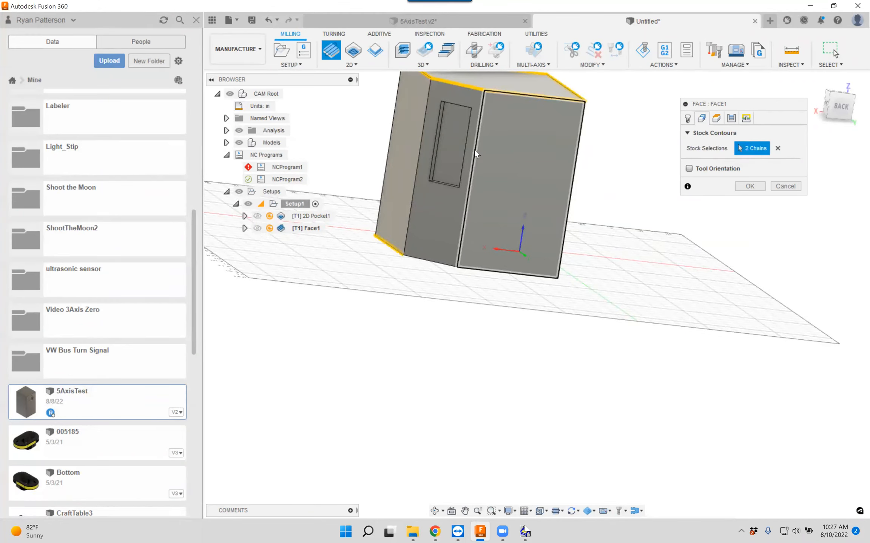
pyautogui.click(487, 271)
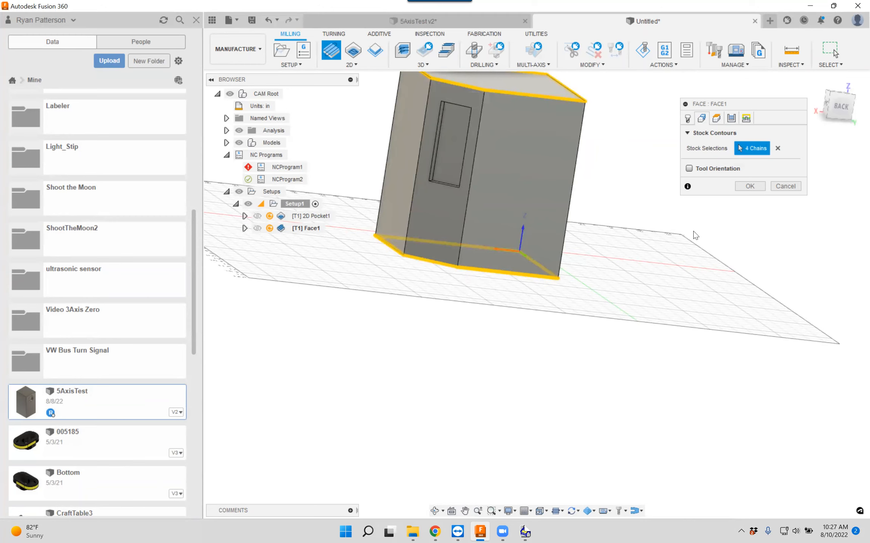
pyautogui.click(777, 148)
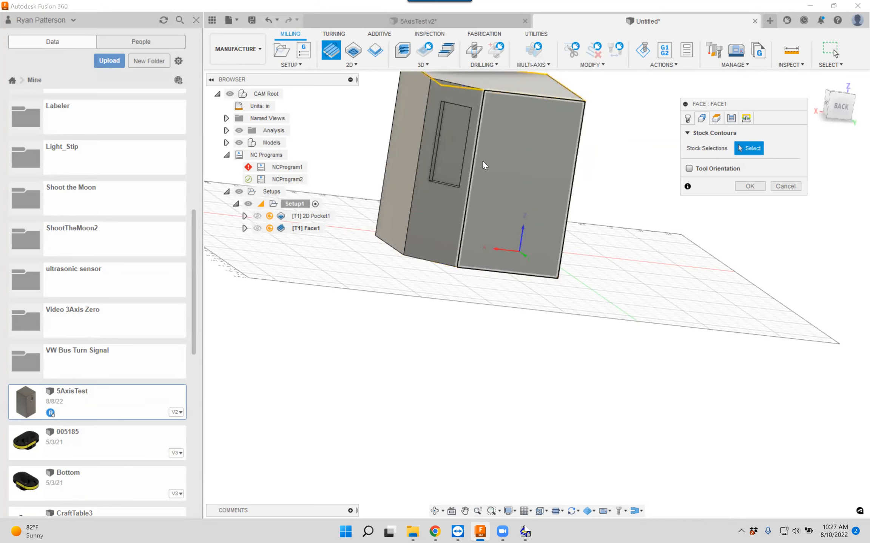
# Enable tool orientation for the Face operation using Select Z axis/plane & X axis, with the angled corner face defining Z.
pyautogui.keyDown('shift'); pyautogui.moveTo(479, 166); pyautogui.dragTo(464, 181, button='middle'); pyautogui.keyUp('shift')
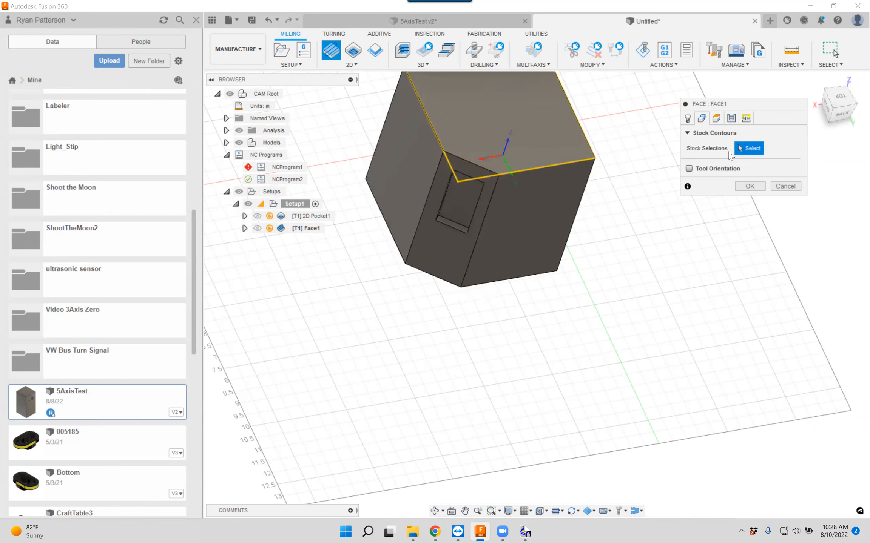
pyautogui.keyDown('shift'); pyautogui.moveTo(559, 336); pyautogui.dragTo(545, 284, button='middle'); pyautogui.keyUp('shift')
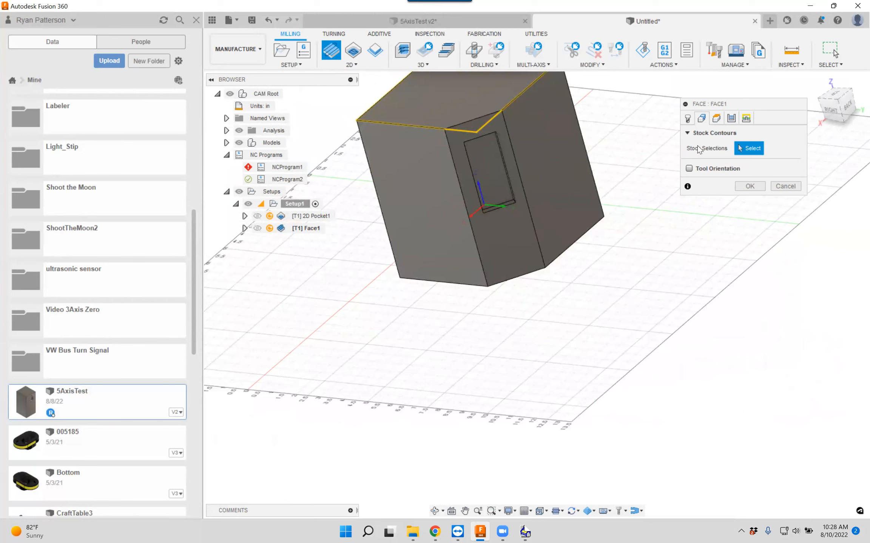
pyautogui.click(686, 133)
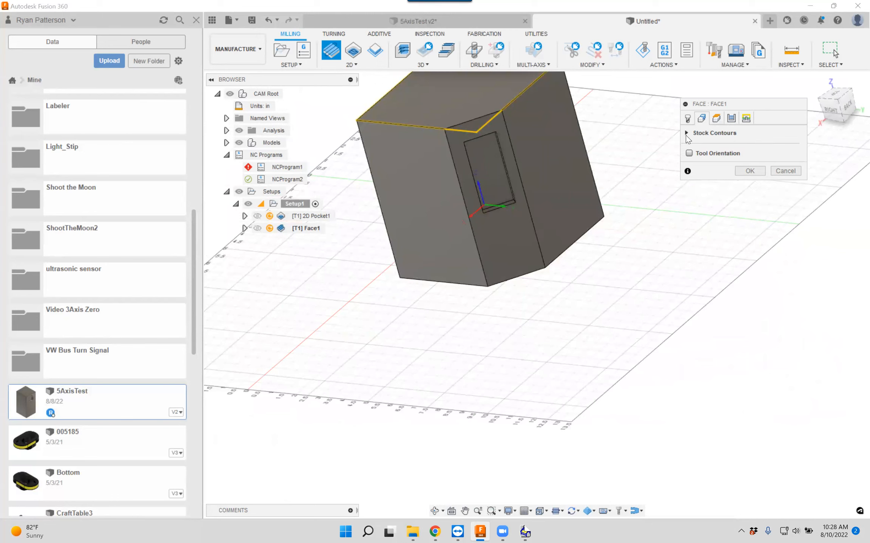
pyautogui.click(686, 135)
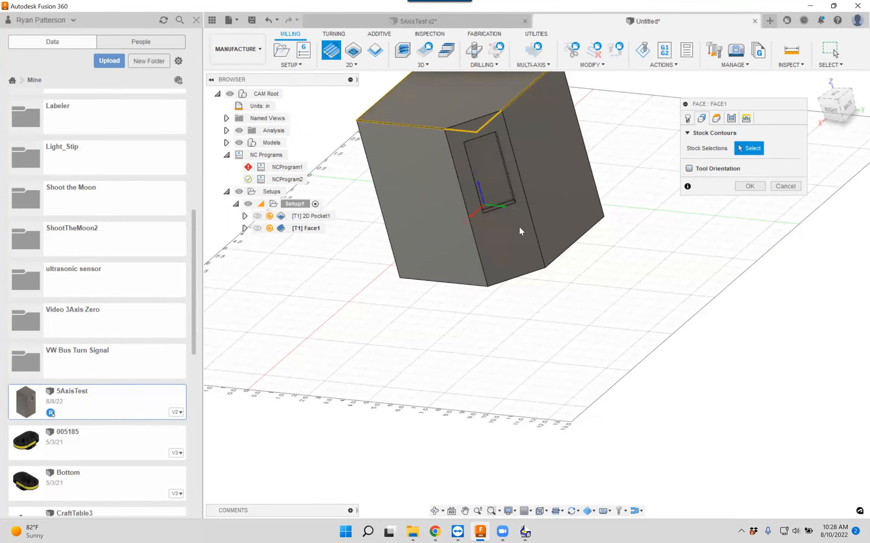
pyautogui.click(691, 168)
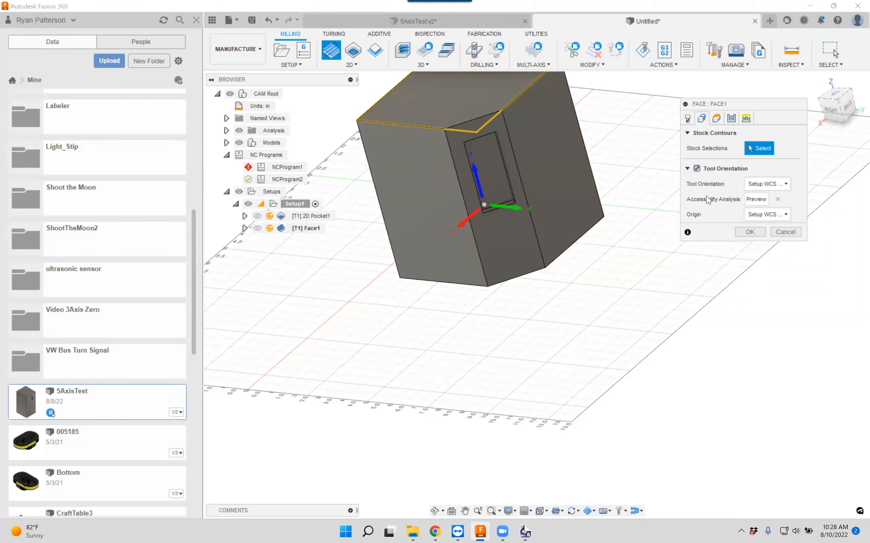
pyautogui.click(787, 184)
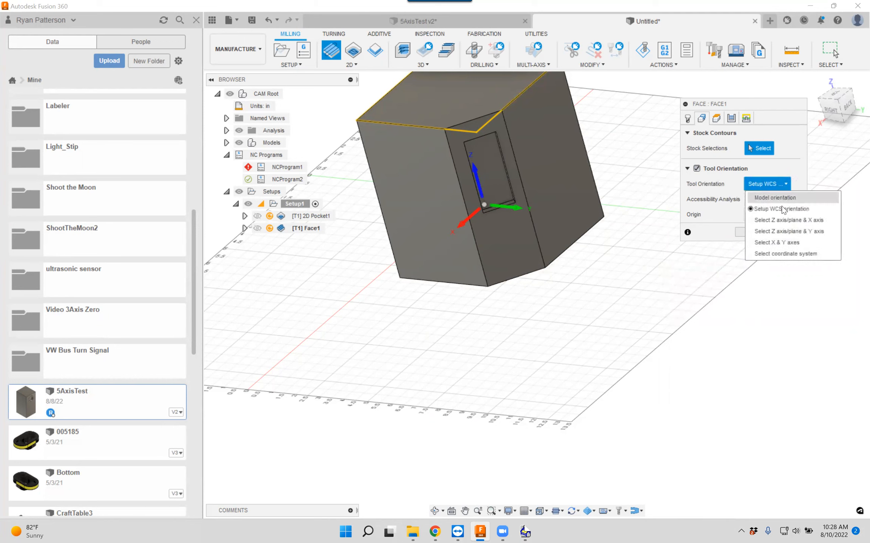
pyautogui.click(778, 219)
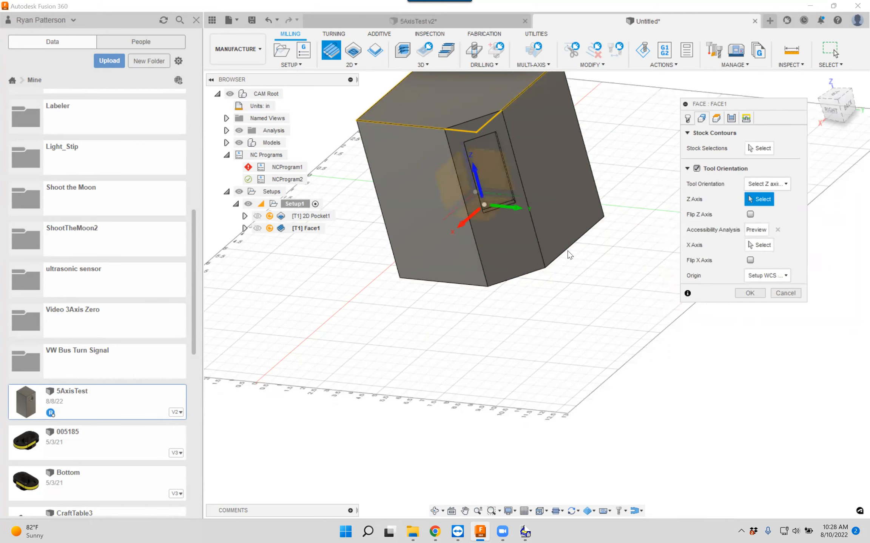
pyautogui.click(510, 250)
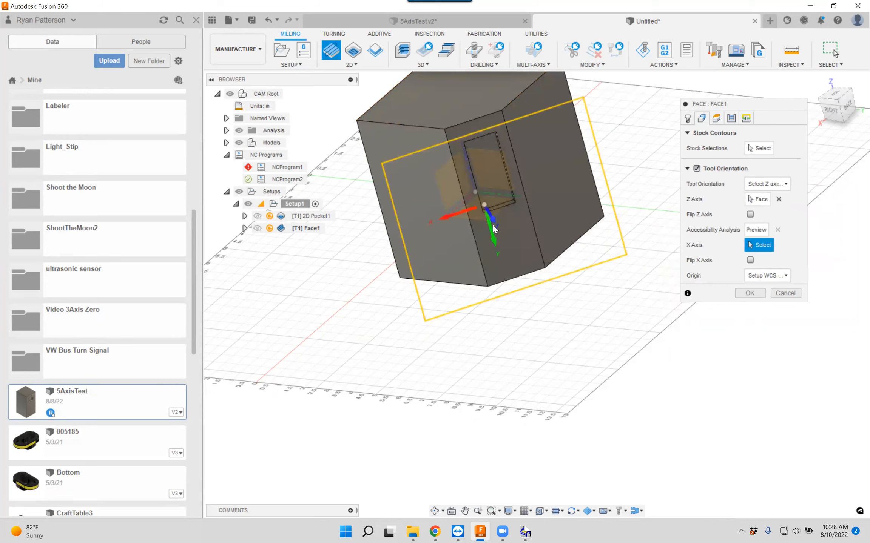
# Select the outline of the angled corner face as the stock contour of the Face operation.
pyautogui.keyDown('shift'); pyautogui.moveTo(479, 211); pyautogui.dragTo(502, 290, button='middle'); pyautogui.keyUp('shift')
pyautogui.moveTo(524, 227)
pyautogui.keyDown('shift'); pyautogui.mouseDown(button='middle')
pyautogui.moveTo(559, 271)
pyautogui.moveTo(532, 223)
pyautogui.moveTo(530, 230)
pyautogui.mouseUp(button='middle'); pyautogui.keyUp('shift')
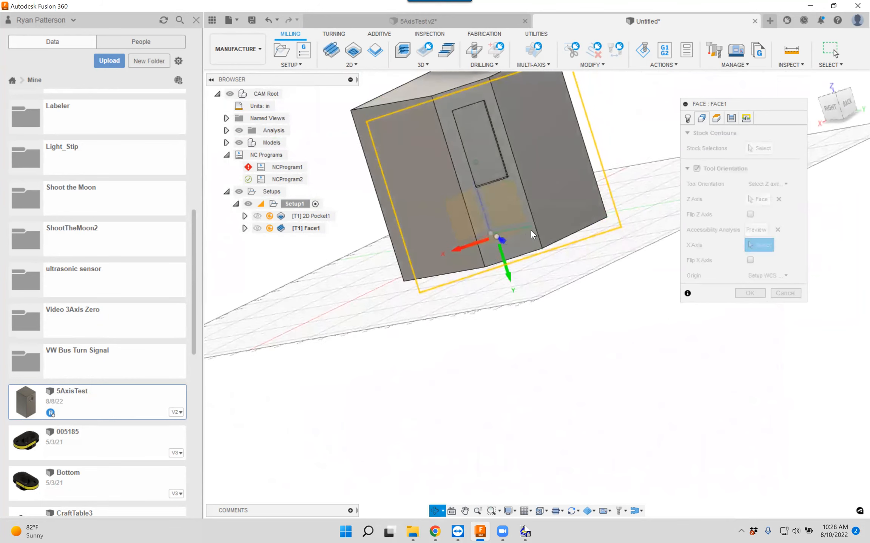
pyautogui.click(765, 147)
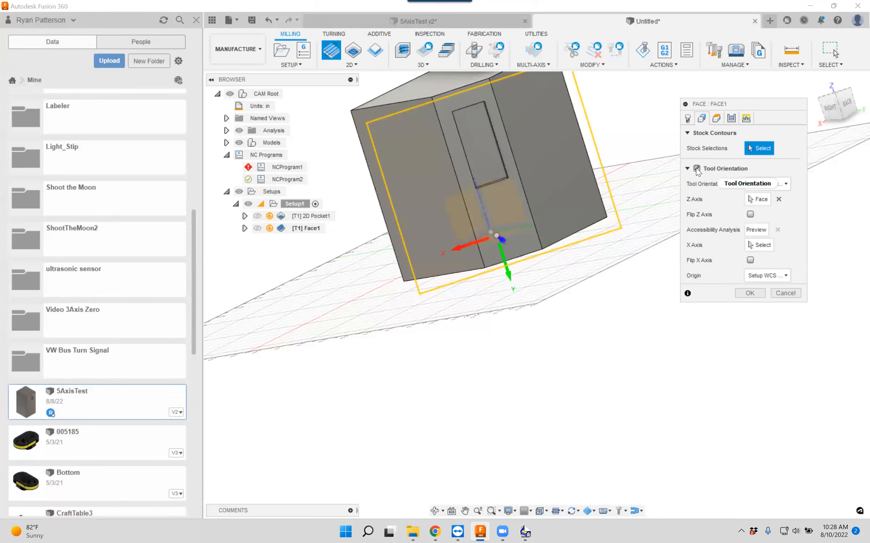
pyautogui.click(528, 204)
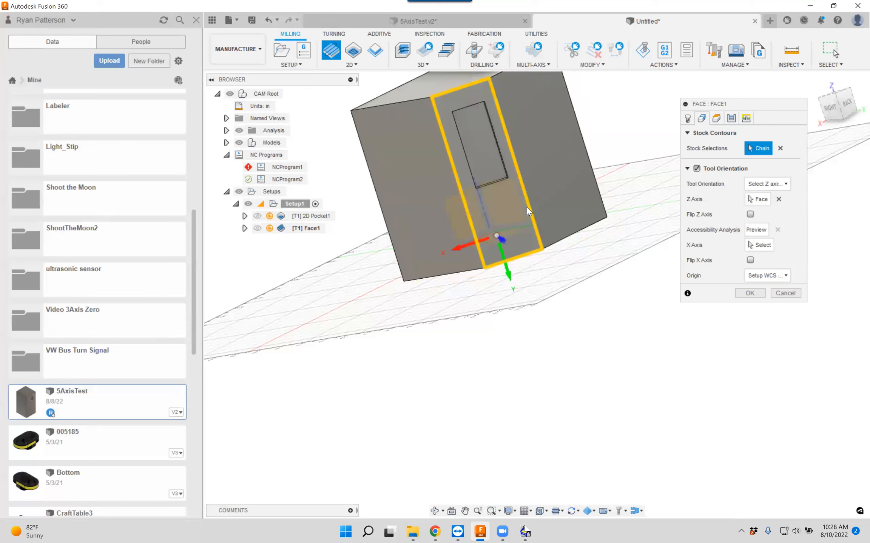
# Check the Face operation's heights relative to the angled face and generate its toolpath.
pyautogui.click(724, 119)
pyautogui.keyDown('shift'); pyautogui.moveTo(502, 202); pyautogui.dragTo(516, 272, button='middle'); pyautogui.keyUp('shift')
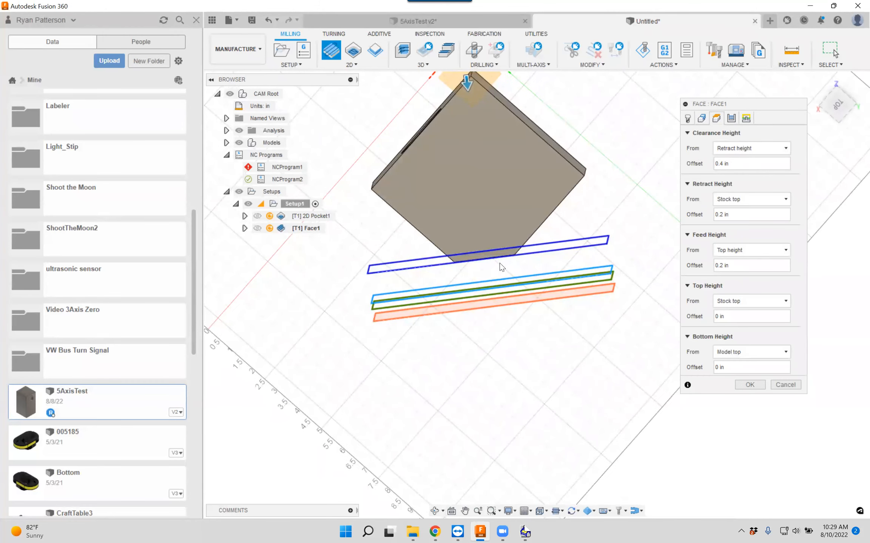
pyautogui.keyDown('shift'); pyautogui.moveTo(518, 329); pyautogui.dragTo(513, 313, button='middle'); pyautogui.keyUp('shift')
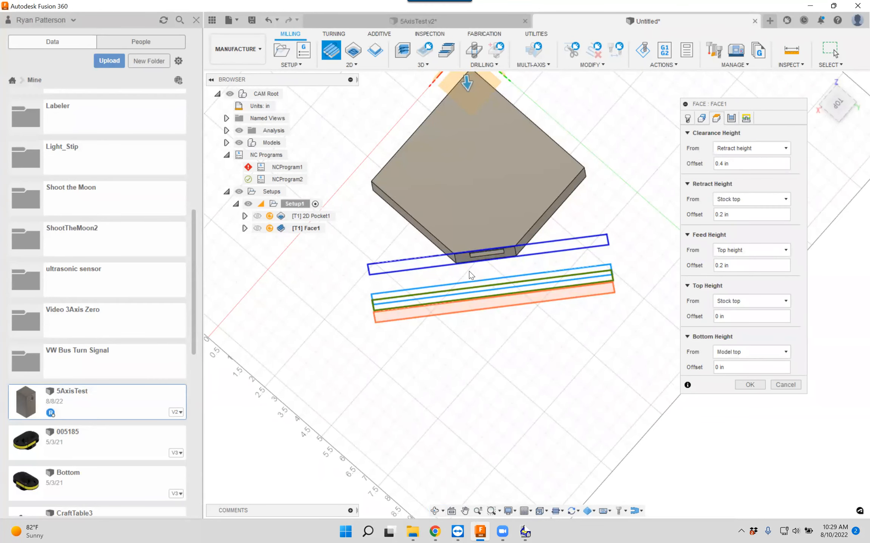
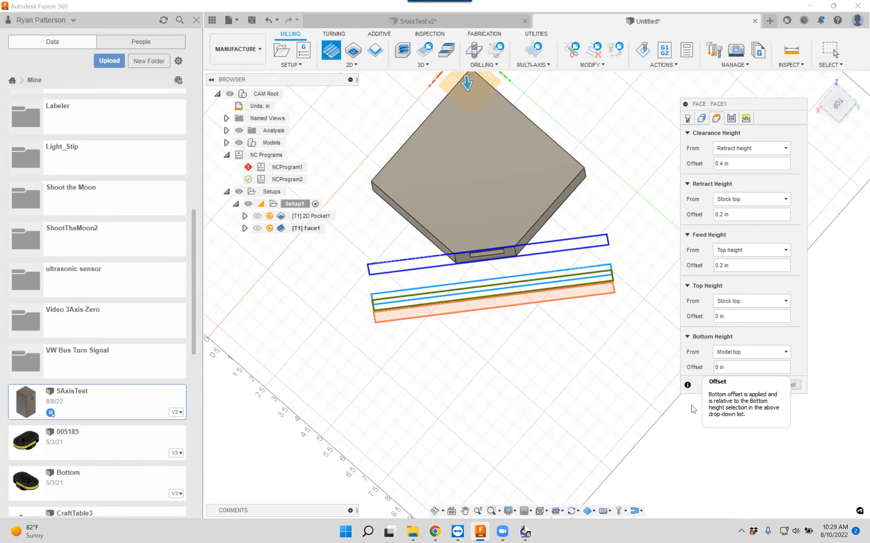
pyautogui.click(749, 385)
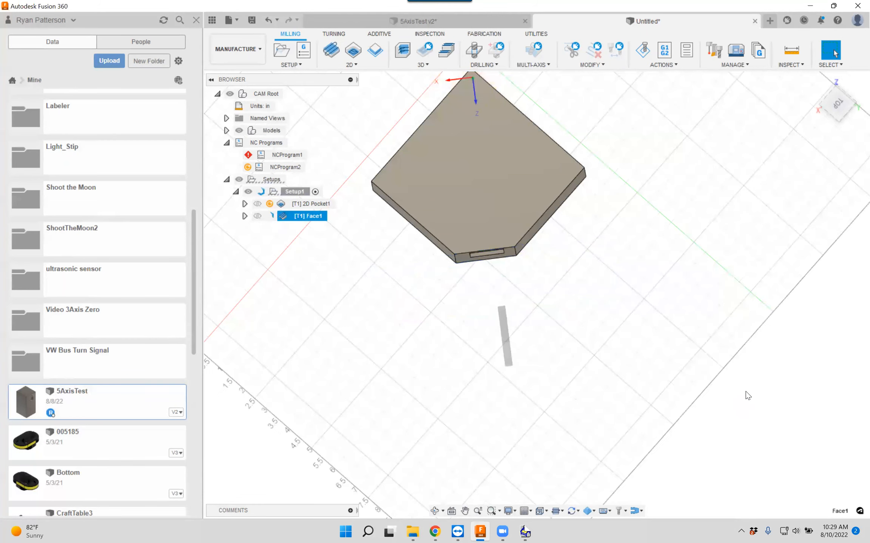
pyautogui.keyDown('shift'); pyautogui.moveTo(551, 388); pyautogui.dragTo(553, 326, button='middle'); pyautogui.keyUp('shift')
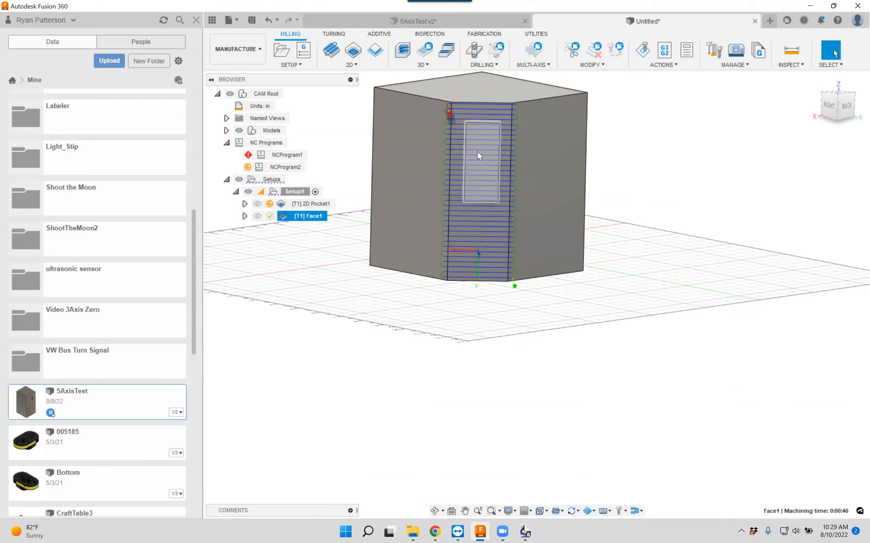
# Create a 2D Pocket operation with tool orientation set to Select Z axis/plane & X axis, using the angled face for Z.
pyautogui.keyDown('shift'); pyautogui.moveTo(477, 151); pyautogui.dragTo(484, 188, button='middle'); pyautogui.keyUp('shift')
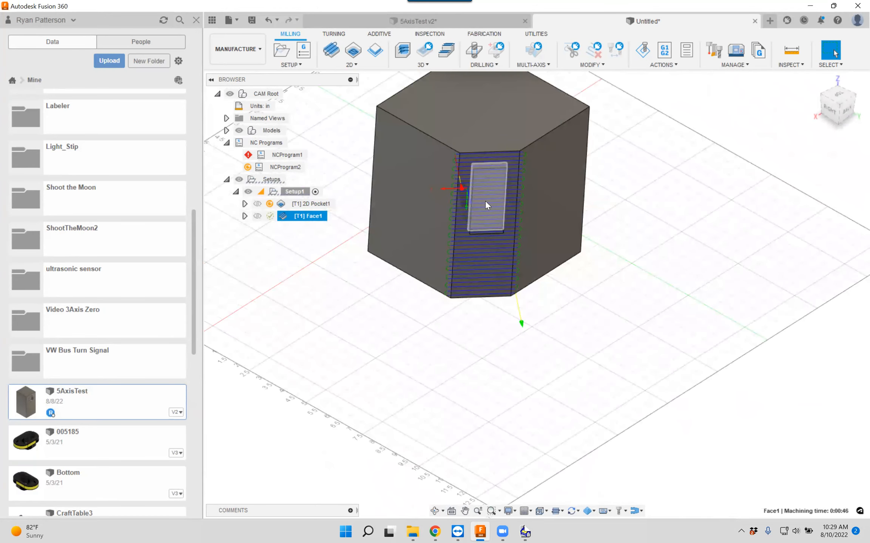
pyautogui.click(358, 66)
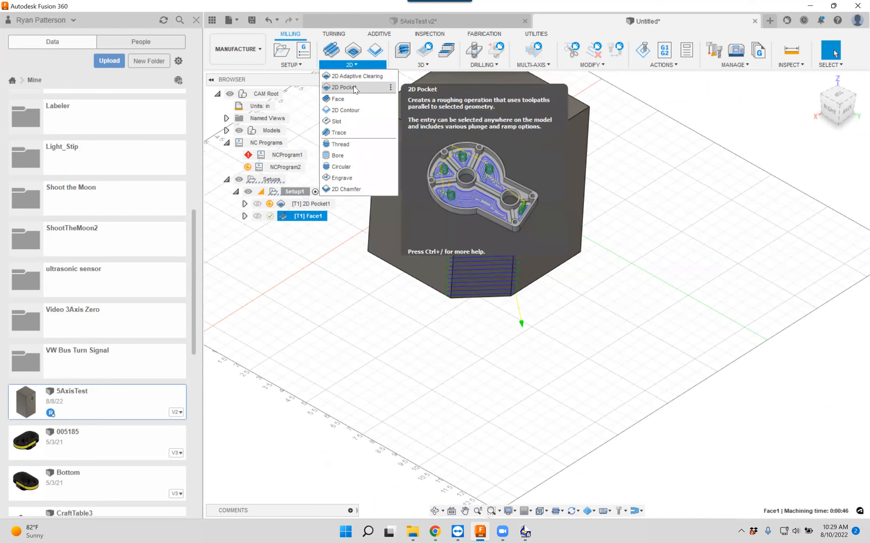
pyautogui.click(353, 86)
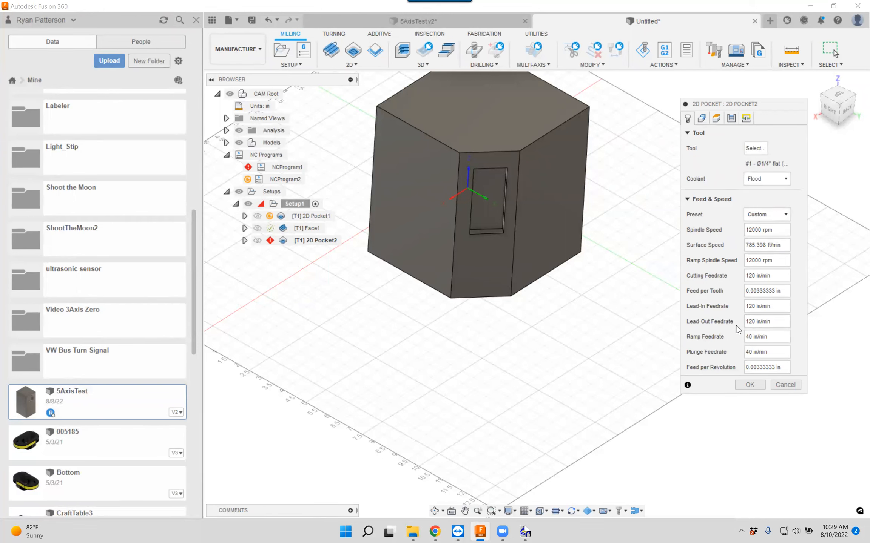
pyautogui.click(703, 119)
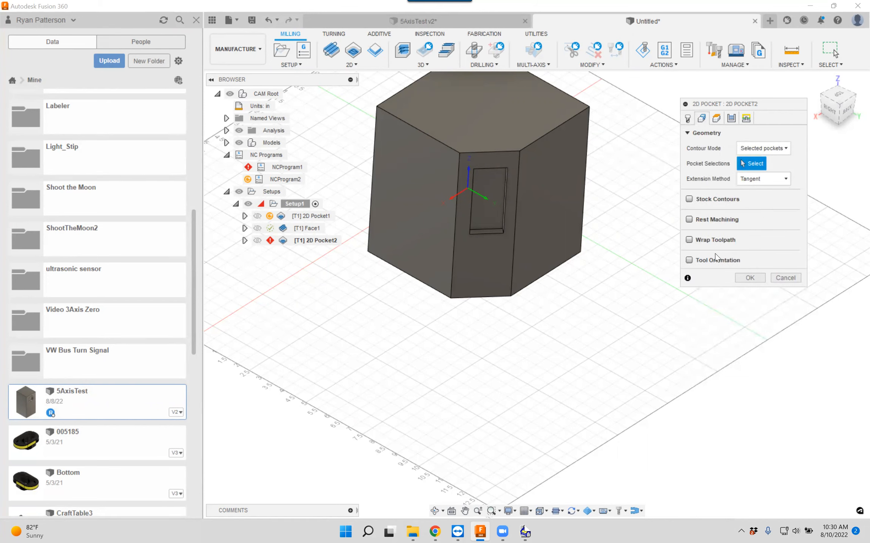
pyautogui.click(689, 261)
pyautogui.click(496, 272)
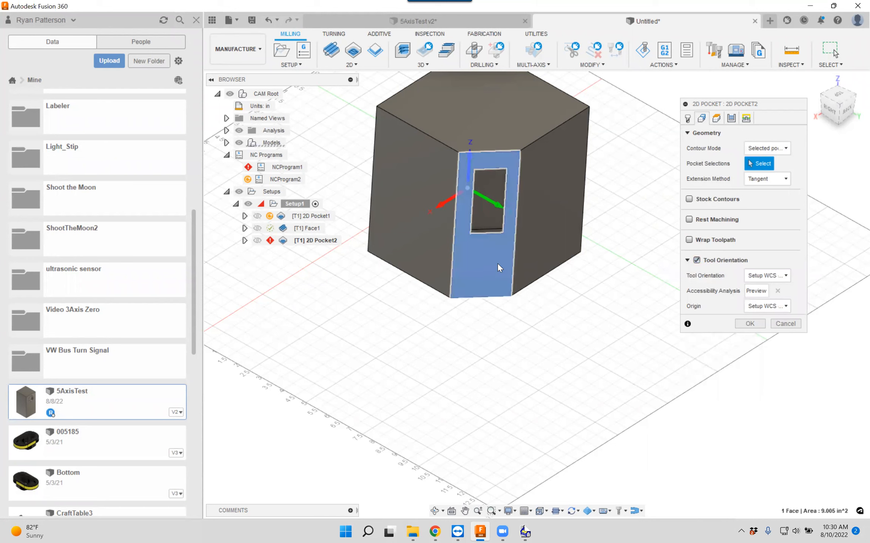
pyautogui.click(784, 276)
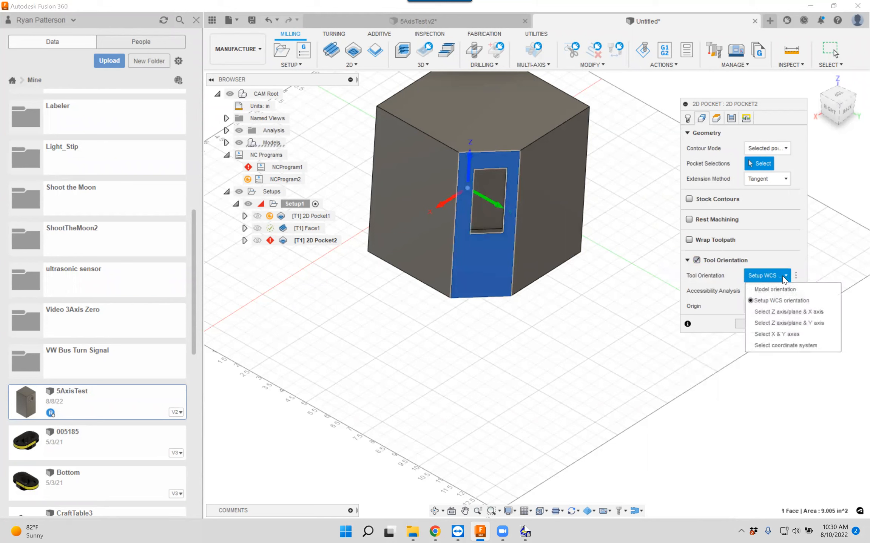
pyautogui.click(775, 311)
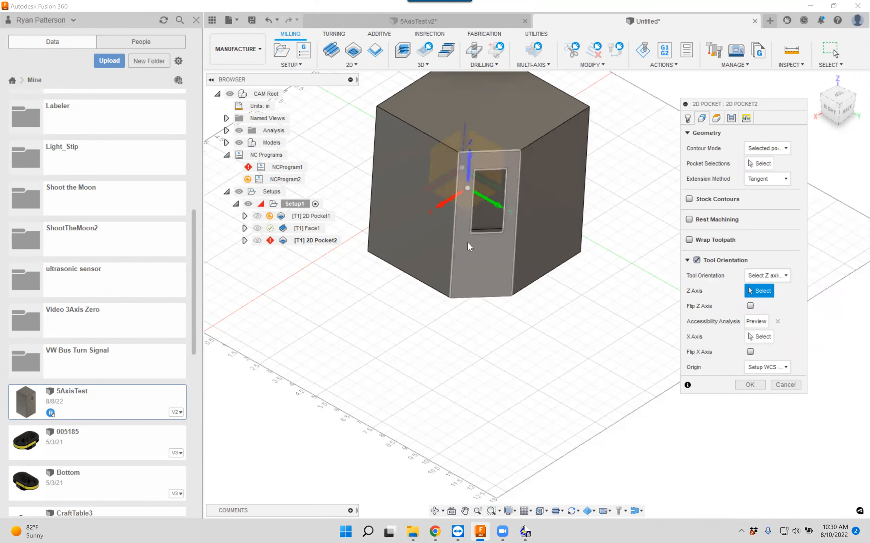
pyautogui.click(478, 248)
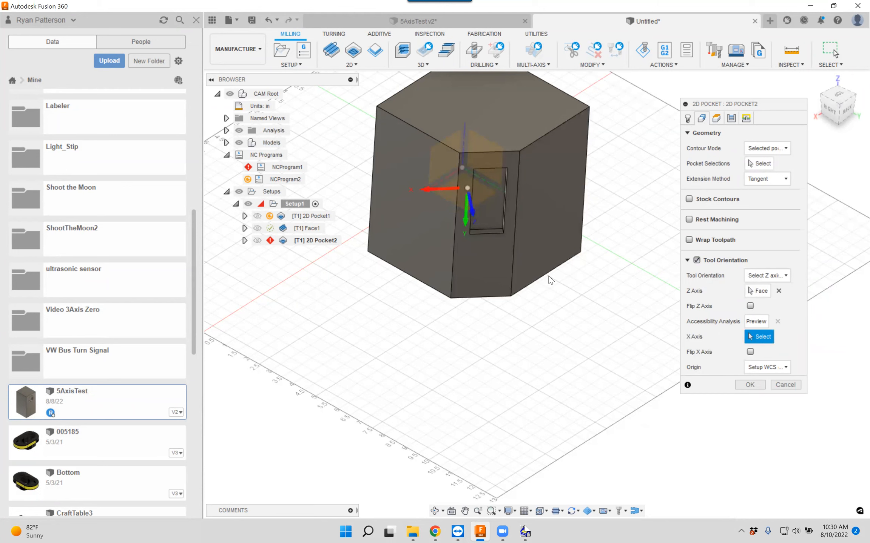
# Select the rectangular recess in the angled face as the pocket to machine.
pyautogui.click(687, 118)
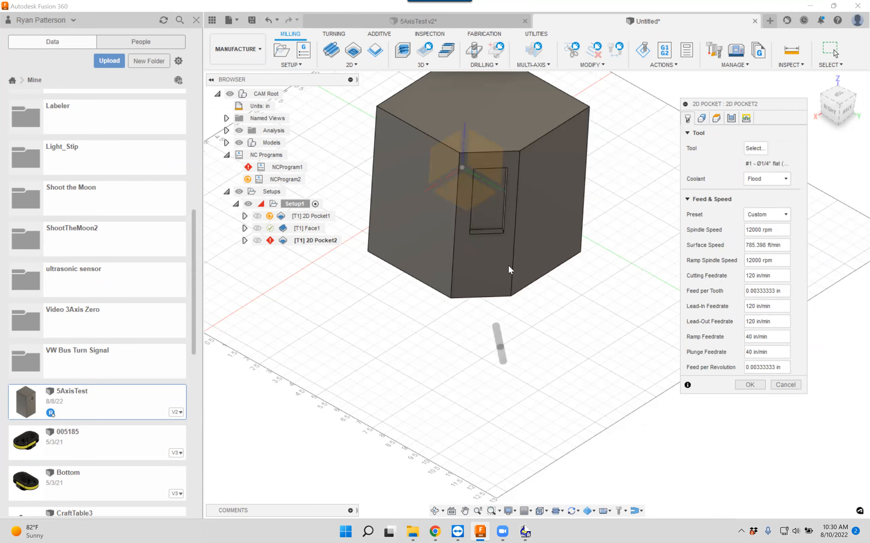
pyautogui.click(701, 119)
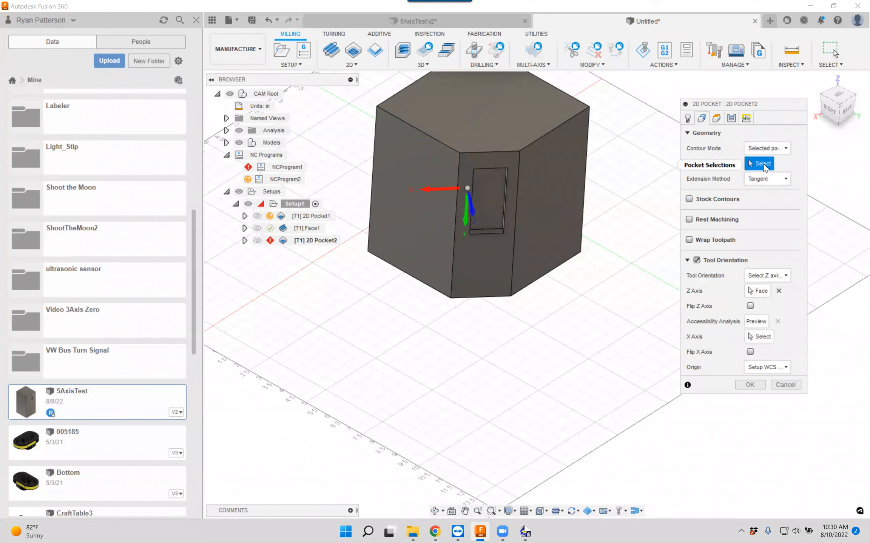
pyautogui.click(494, 209)
pyautogui.keyDown('shift'); pyautogui.moveTo(504, 206); pyautogui.dragTo(505, 226, button='middle'); pyautogui.keyUp('shift')
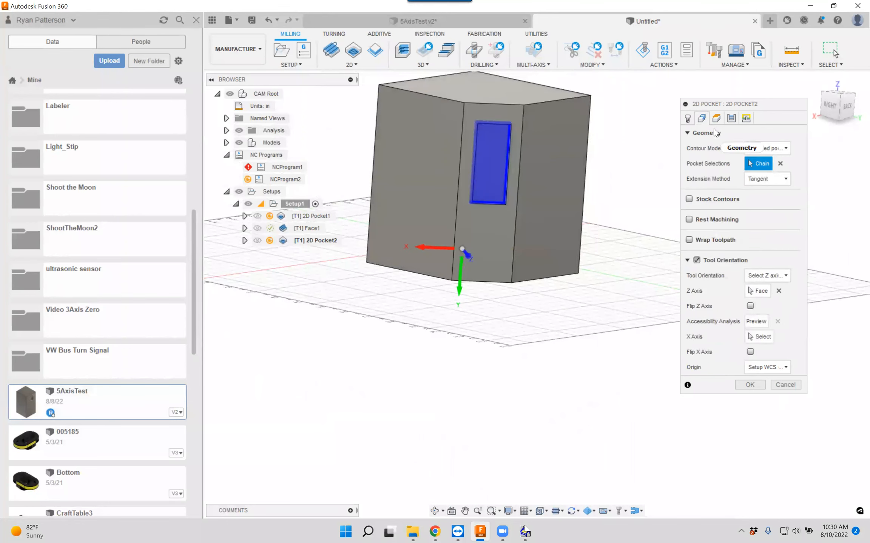
# Lower the pocket operation's top height to an offset of -1 in from the stock top and generate the toolpath.
pyautogui.click(716, 118)
pyautogui.keyDown('shift'); pyautogui.moveTo(495, 188); pyautogui.dragTo(493, 241, button='middle'); pyautogui.keyUp('shift')
pyautogui.keyDown('shift'); pyautogui.moveTo(468, 356); pyautogui.dragTo(520, 335, button='middle'); pyautogui.keyUp('shift')
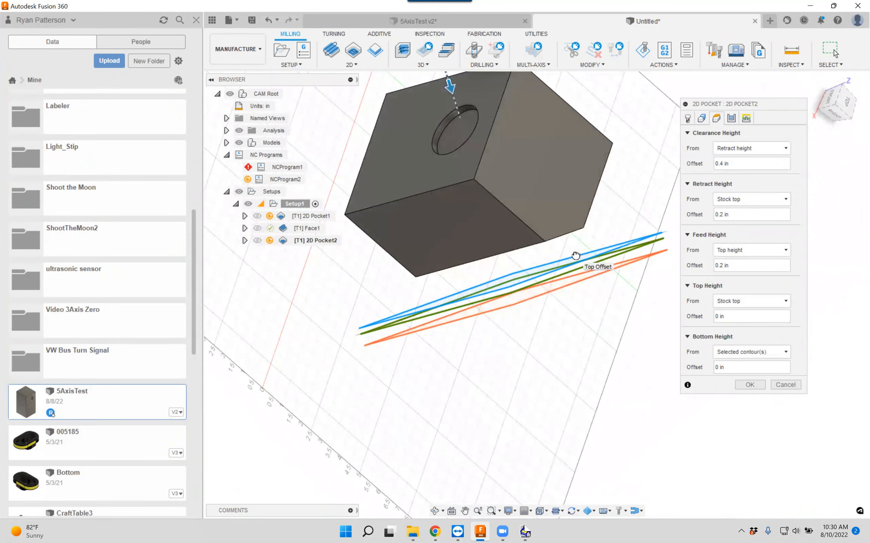
pyautogui.moveTo(576, 256); pyautogui.dragTo(565, 243)
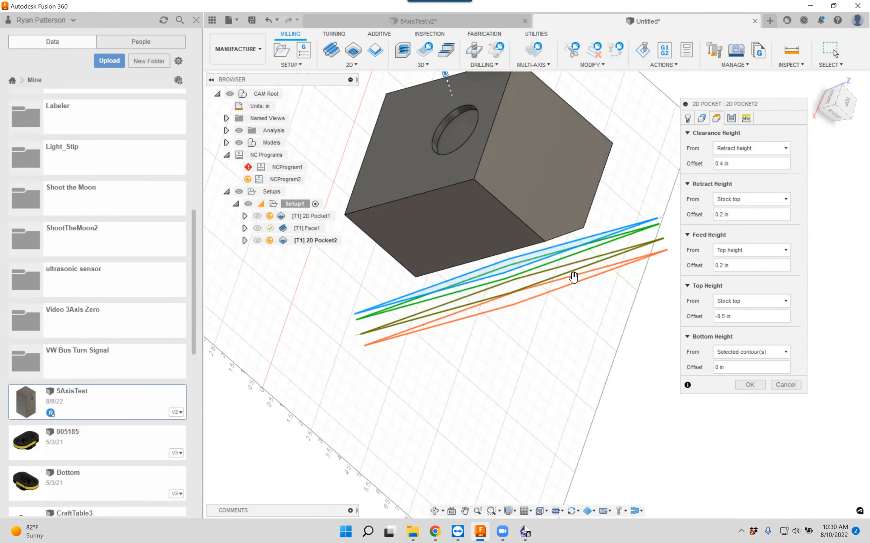
pyautogui.keyDown('shift'); pyautogui.moveTo(602, 323); pyautogui.dragTo(625, 258, button='middle'); pyautogui.keyUp('shift')
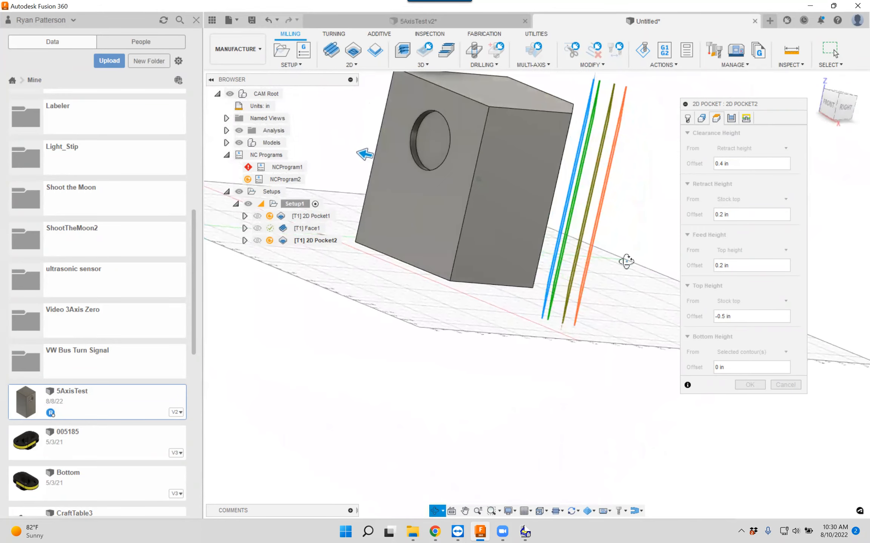
pyautogui.moveTo(566, 200); pyautogui.dragTo(559, 197)
pyautogui.keyDown('shift'); pyautogui.moveTo(613, 188); pyautogui.dragTo(527, 286, button='middle'); pyautogui.keyUp('shift')
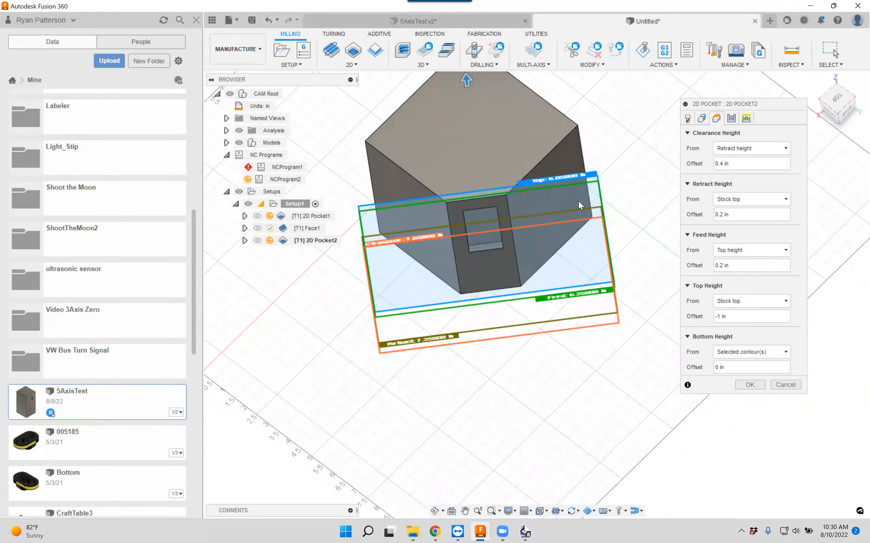
pyautogui.click(750, 385)
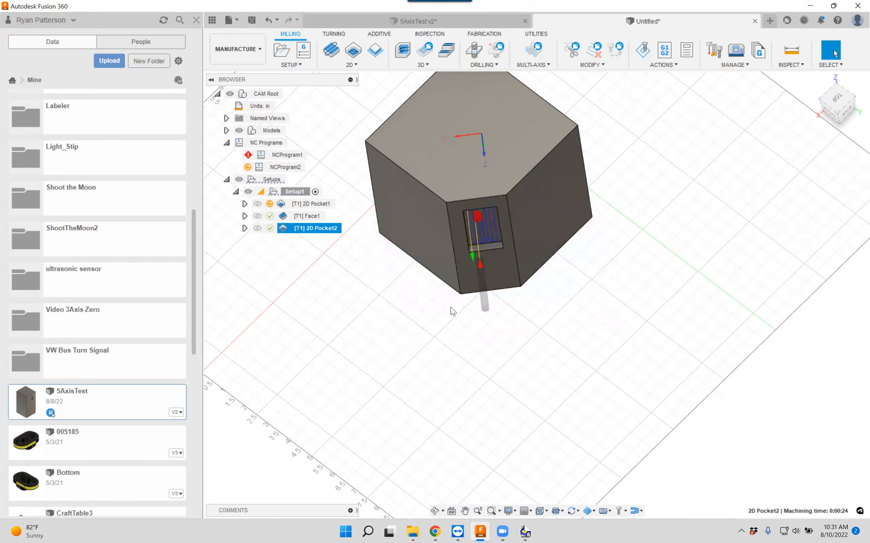
# Simulate all operations under Setups, inspect the machining of the pockets and the angled face, and exit the simulation.
pyautogui.keyDown('shift'); pyautogui.moveTo(476, 394); pyautogui.dragTo(537, 376, button='middle'); pyautogui.keyUp('shift')
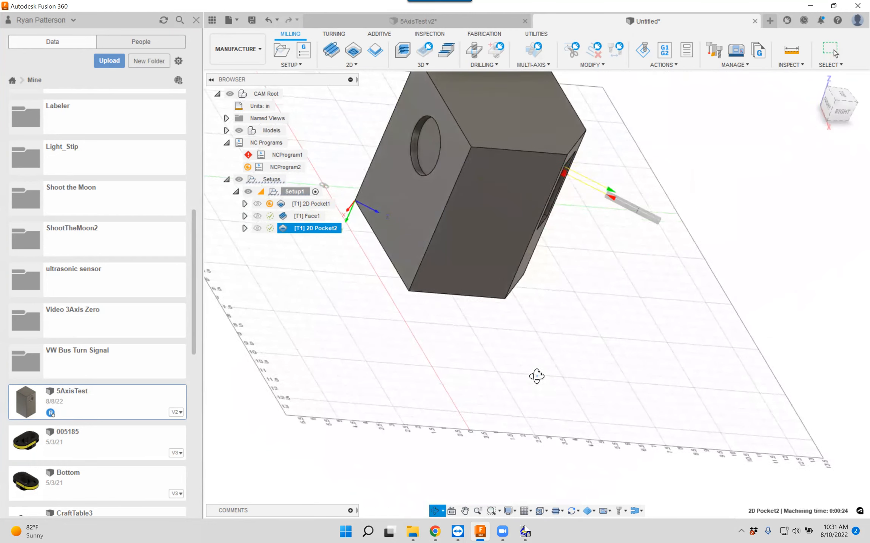
pyautogui.click(303, 204)
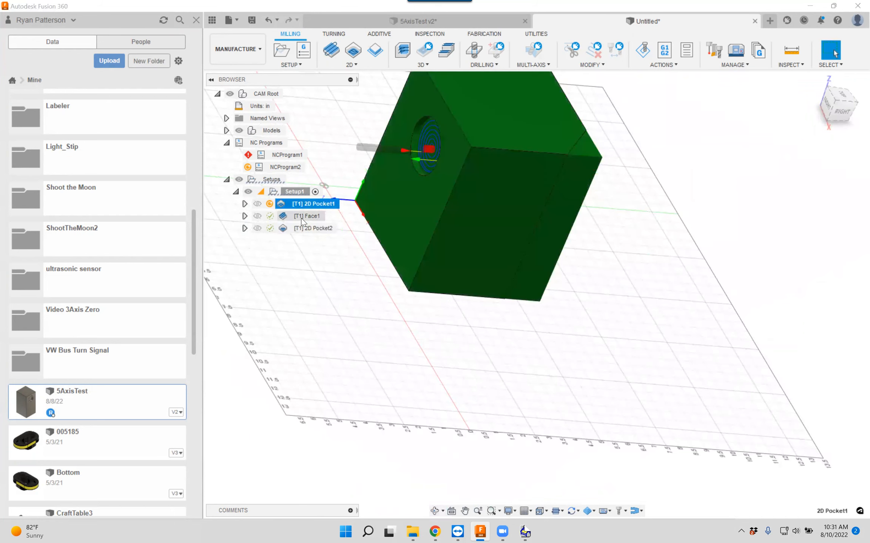
pyautogui.rightClick(267, 179)
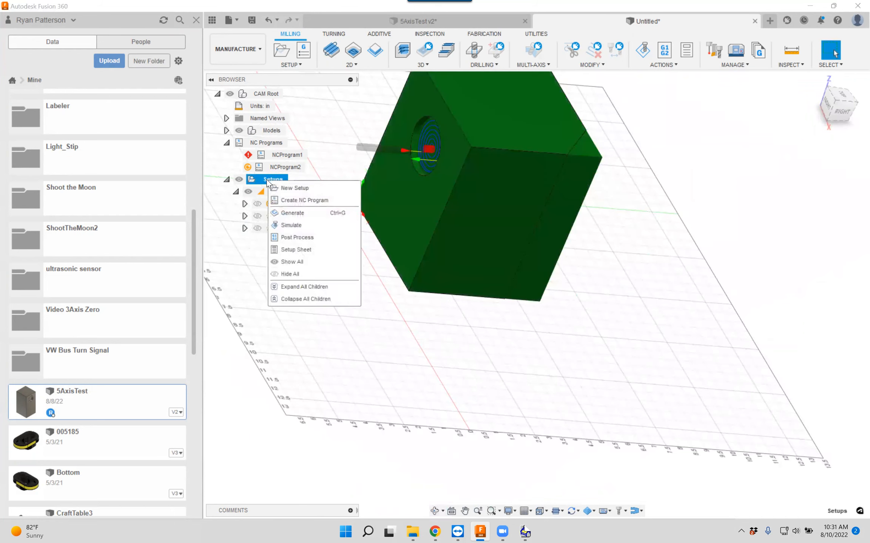
pyautogui.click(291, 226)
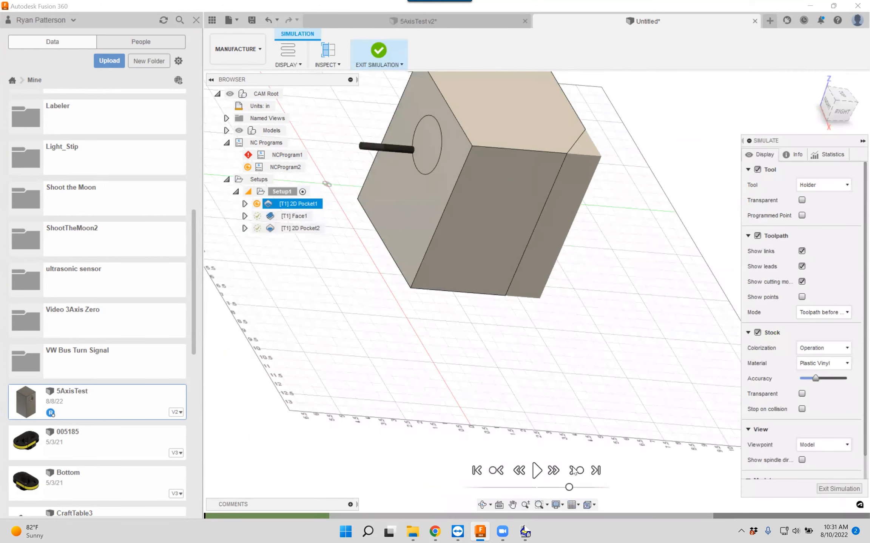
pyautogui.click(536, 471)
pyautogui.keyDown('shift'); pyautogui.moveTo(538, 302); pyautogui.dragTo(514, 311, button='middle'); pyautogui.keyUp('shift')
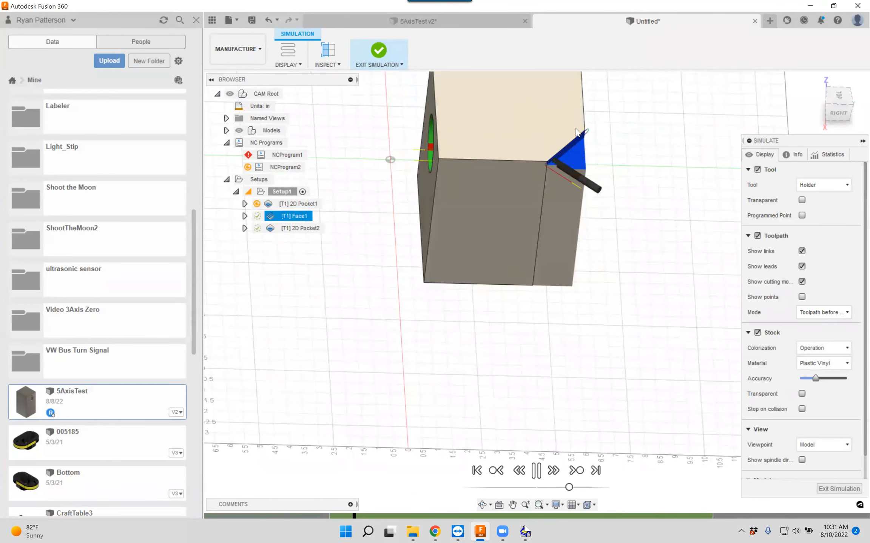
pyautogui.keyDown('shift'); pyautogui.moveTo(608, 305); pyautogui.dragTo(584, 284, button='middle'); pyautogui.keyUp('shift')
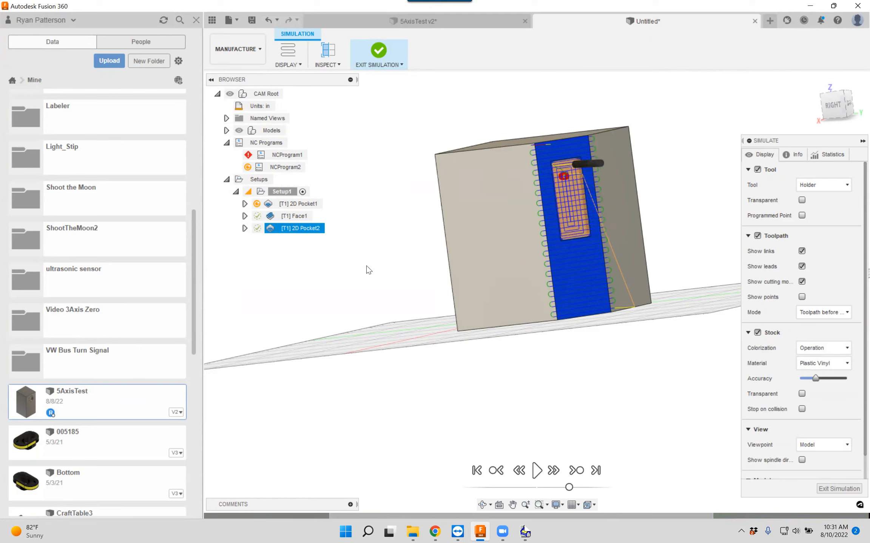
pyautogui.keyDown('shift'); pyautogui.moveTo(405, 334); pyautogui.dragTo(499, 302, button='middle'); pyautogui.keyUp('shift')
pyautogui.click(377, 53)
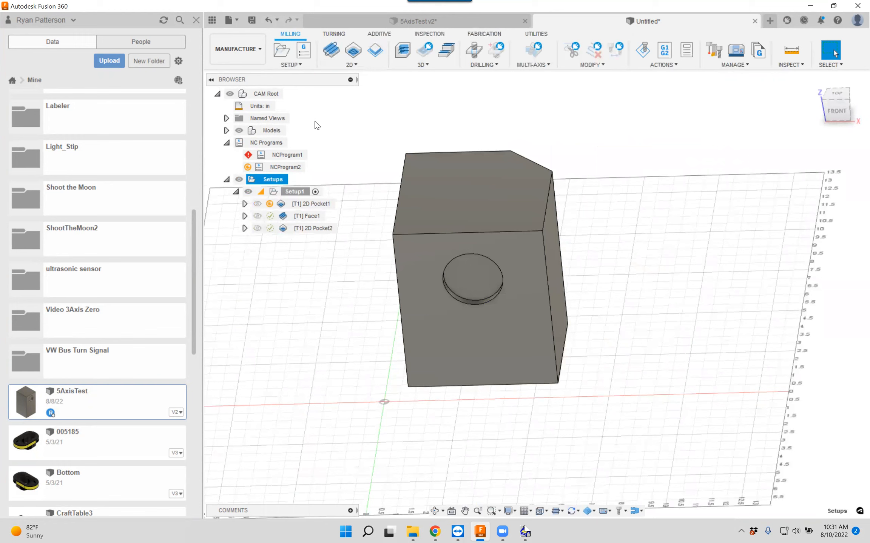
# Post process all operations under Setups as program 1001 with the ShopBot OpenSBP post, including the out-of-date pocket and overwriting 1001.sbp.
pyautogui.rightClick(264, 183)
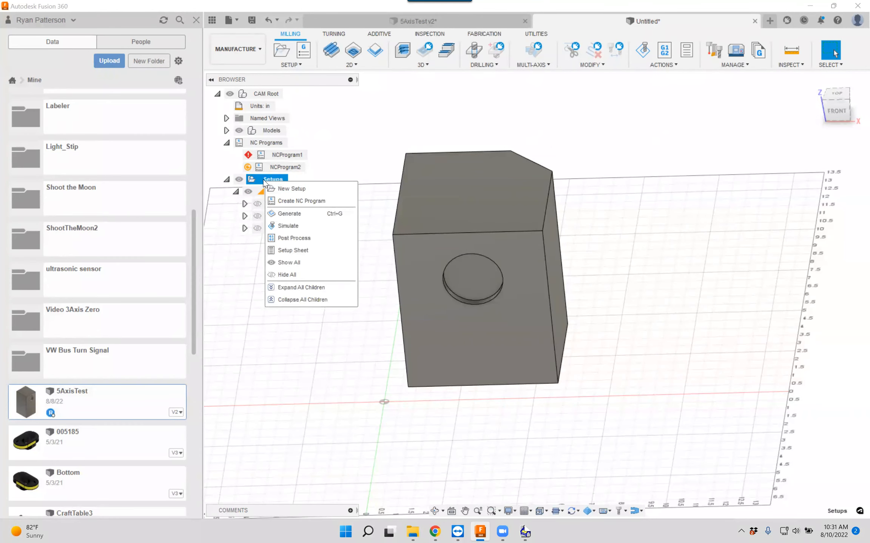
pyautogui.click(290, 237)
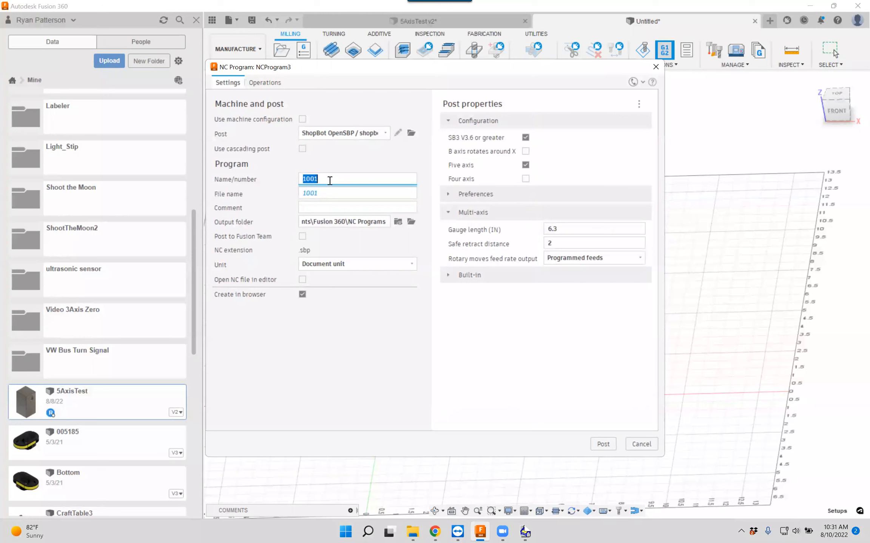
pyautogui.moveTo(334, 179); pyautogui.dragTo(308, 178)
pyautogui.click(604, 446)
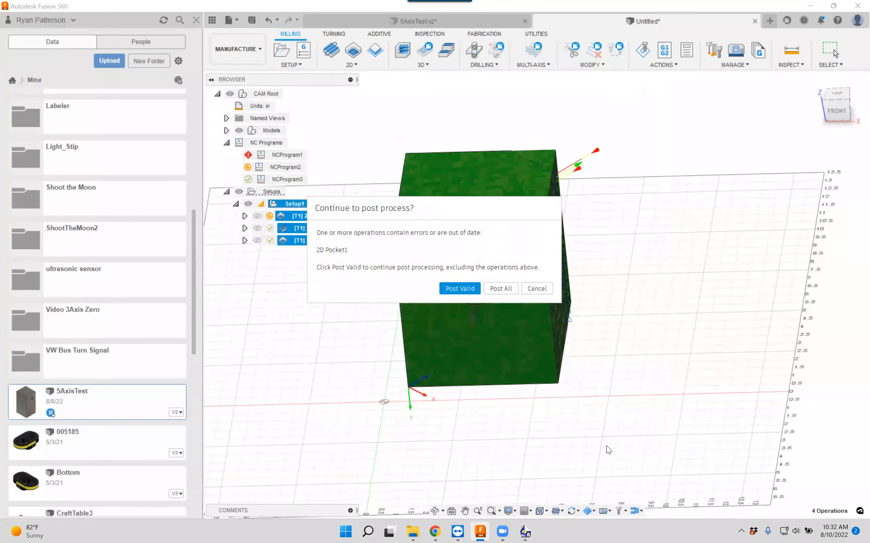
pyautogui.click(504, 289)
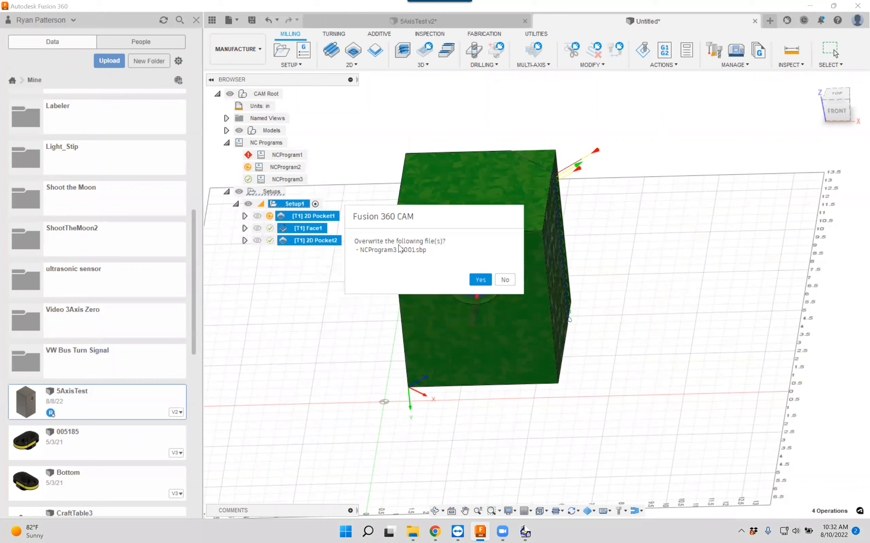
pyautogui.click(480, 280)
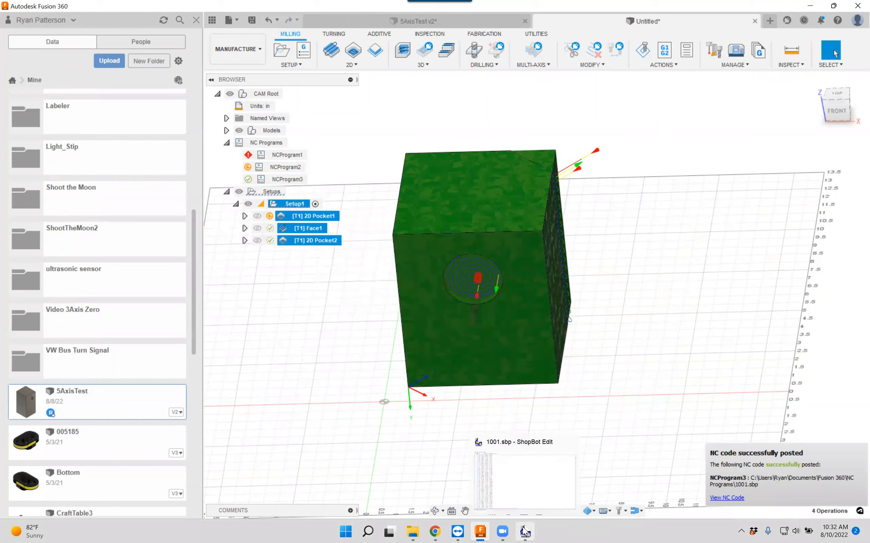
# Switch to ShopBot Edit, reload the modified 1001.sbp and go to the beginning of the code.
pyautogui.click(524, 532)
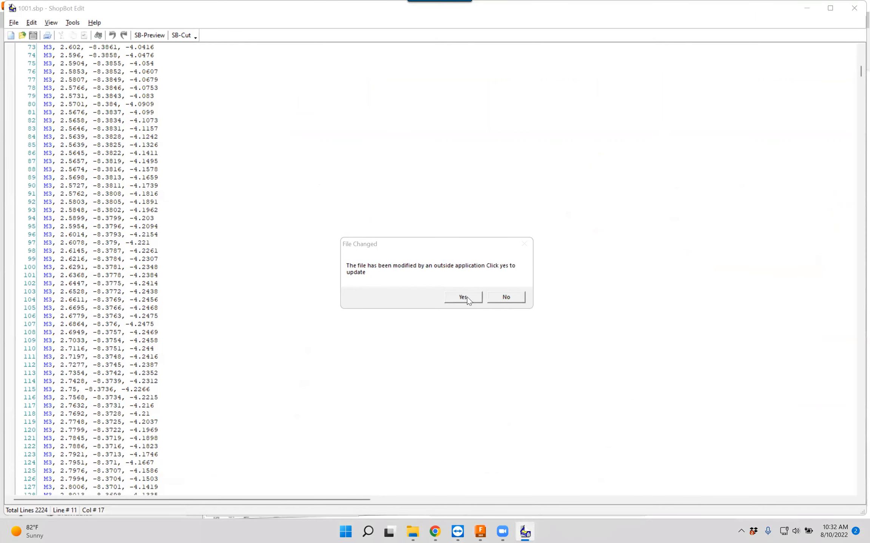
pyautogui.click(462, 297)
pyautogui.scroll(9, 328, 273)
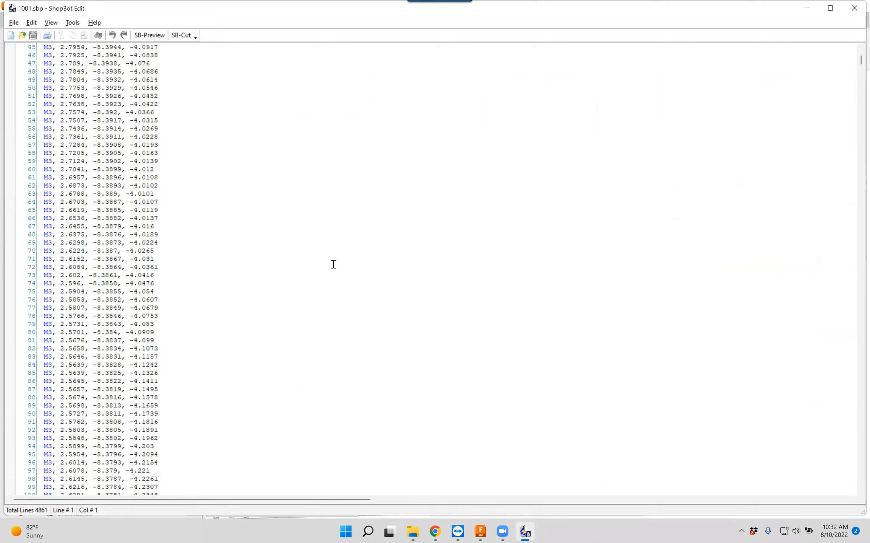
pyautogui.scroll(15, 837, 241)
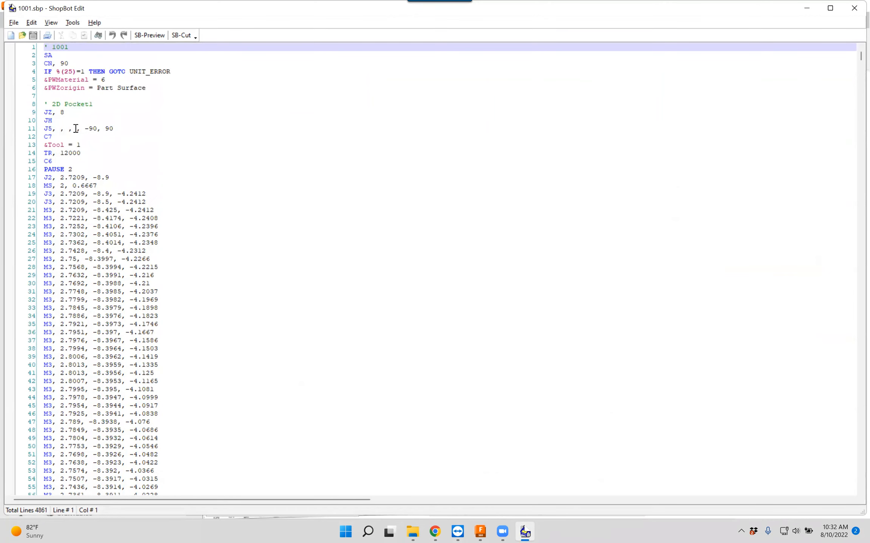
# Find the next J5 command after the 2D Pocket1 header and highlight its rotary angle values in the Face1 section.
pyautogui.doubleClick(53, 129)
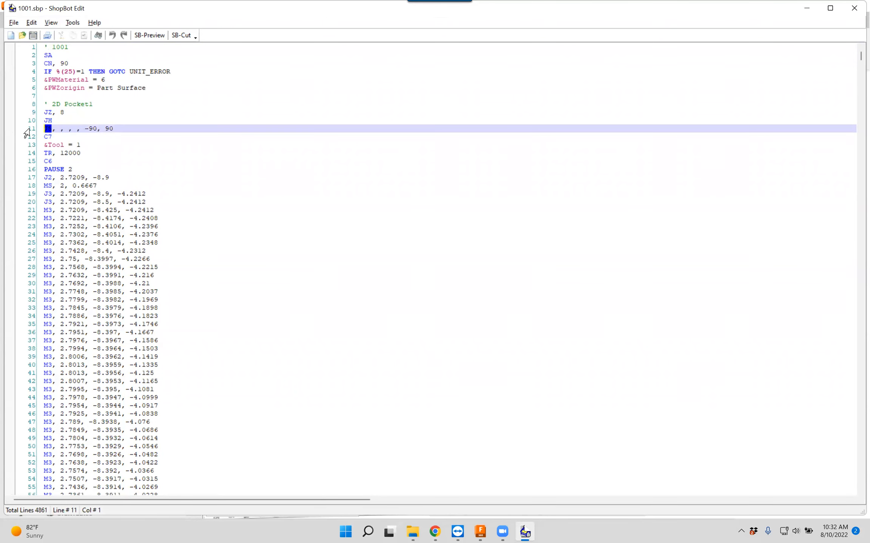
pyautogui.hotkey('ctrl', 'f')
pyautogui.click(513, 255)
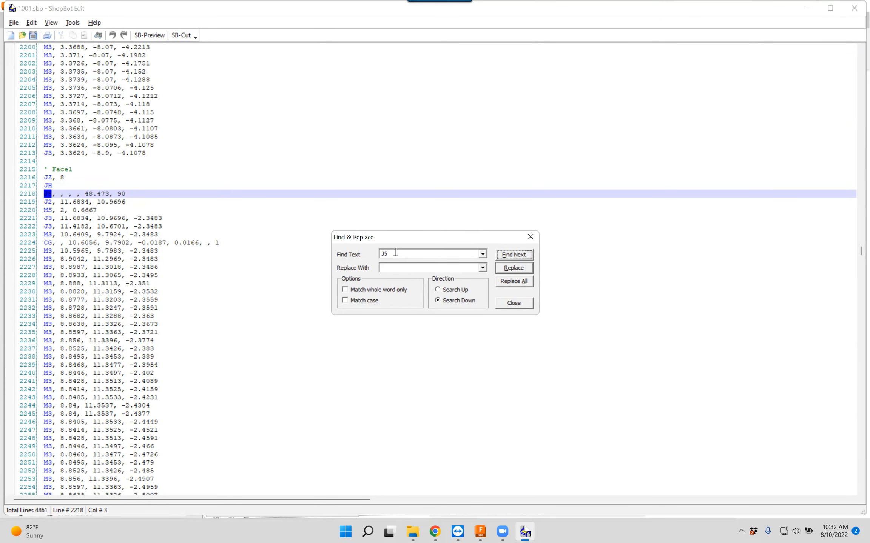
pyautogui.click(529, 237)
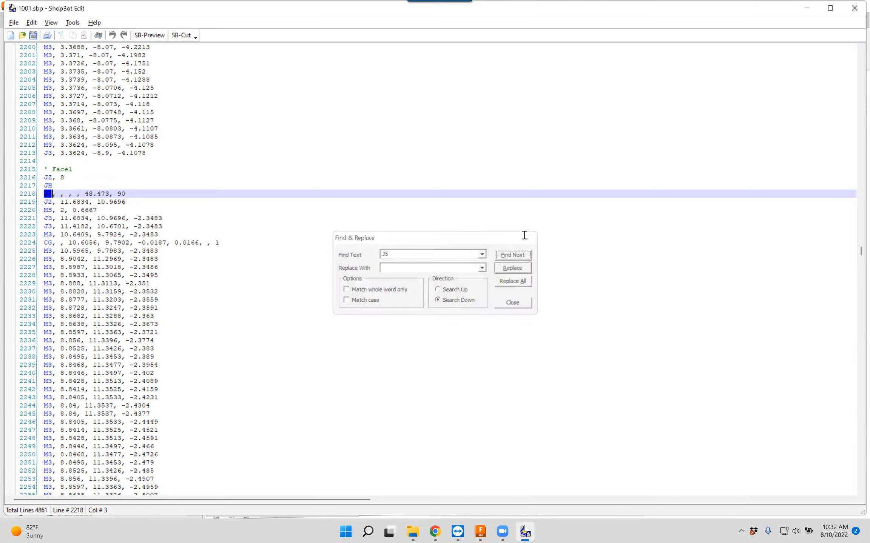
pyautogui.click(119, 187)
pyautogui.moveTo(84, 194); pyautogui.dragTo(126, 193)
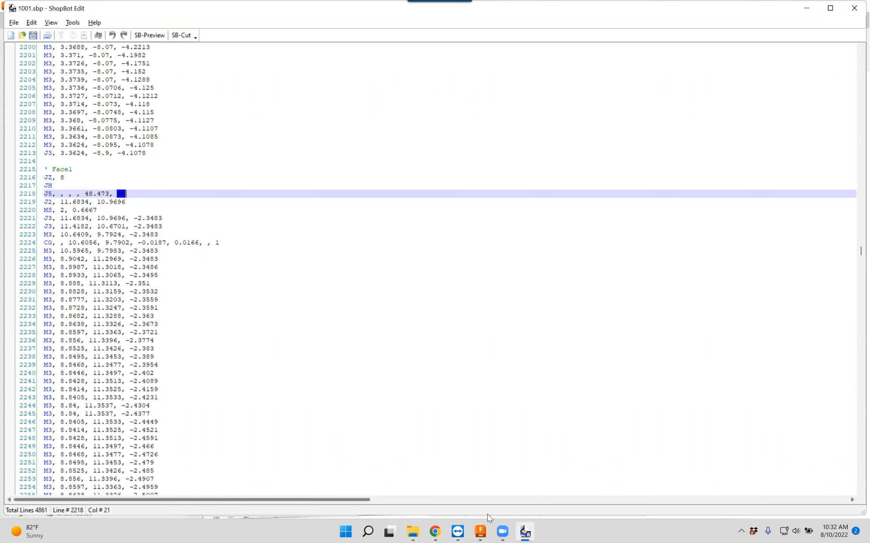
# Compare the Face1 code with the part in Fusion 360, review its M3 moves, and close 1001.sbp without saving.
pyautogui.click(485, 532)
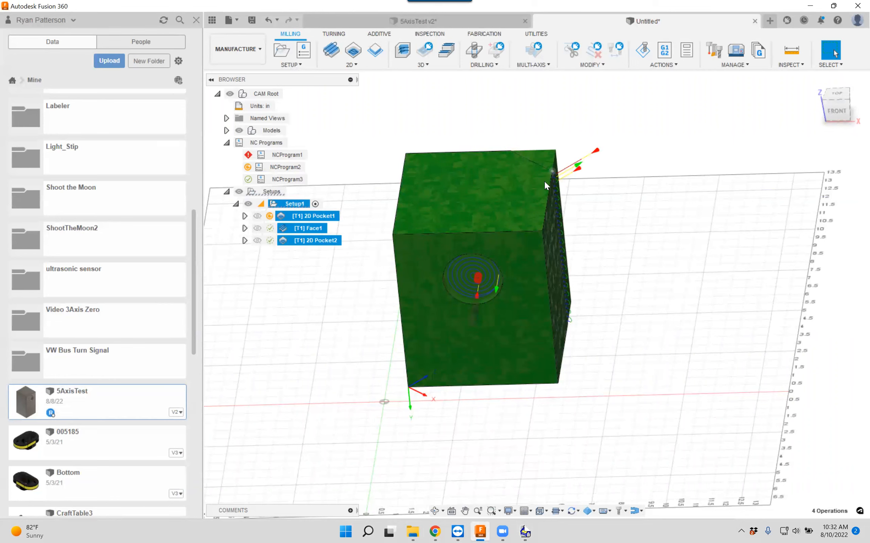
pyautogui.click(525, 532)
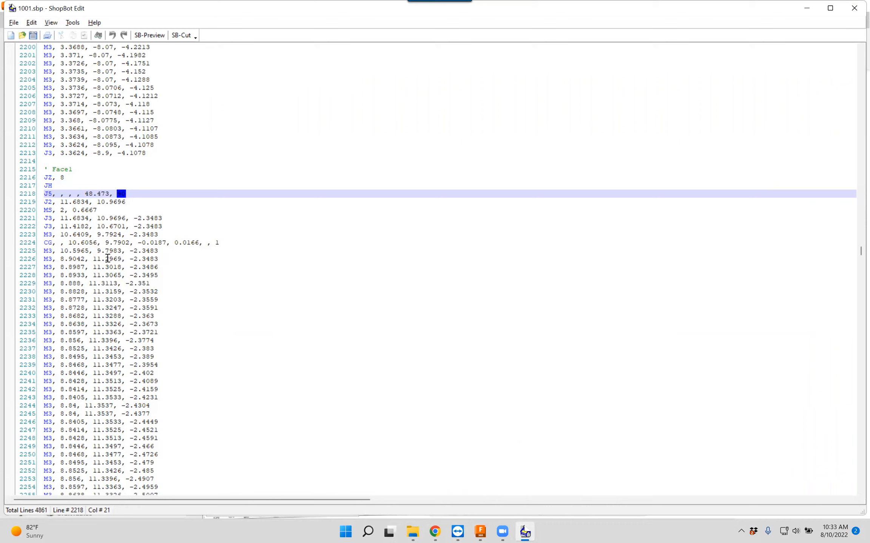
pyautogui.click(97, 301)
pyautogui.scroll(-10, 167, 319)
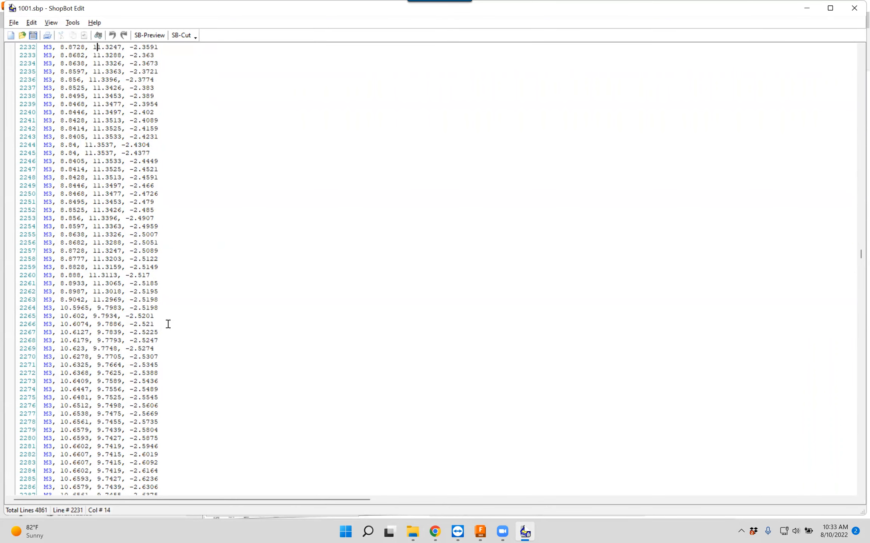
pyautogui.scroll(-7, 168, 325)
pyautogui.scroll(-7, 174, 316)
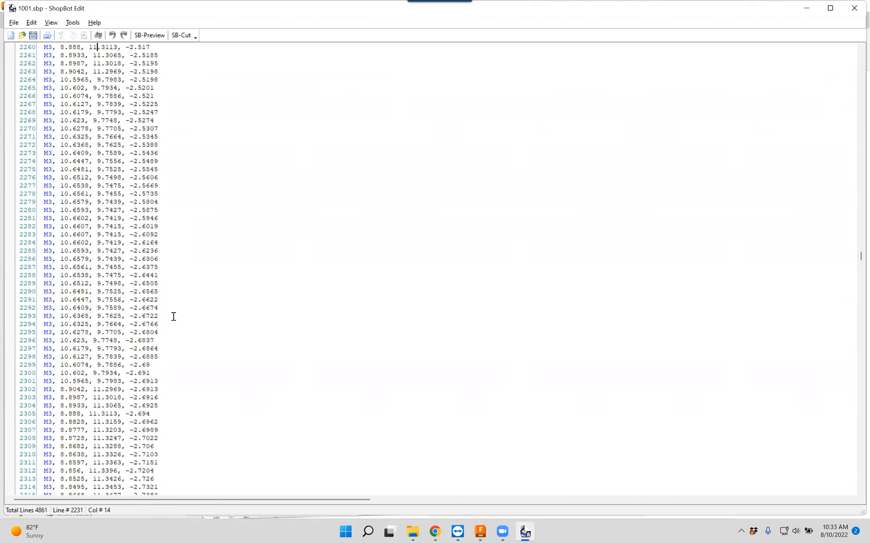
pyautogui.scroll(-20, 173, 316)
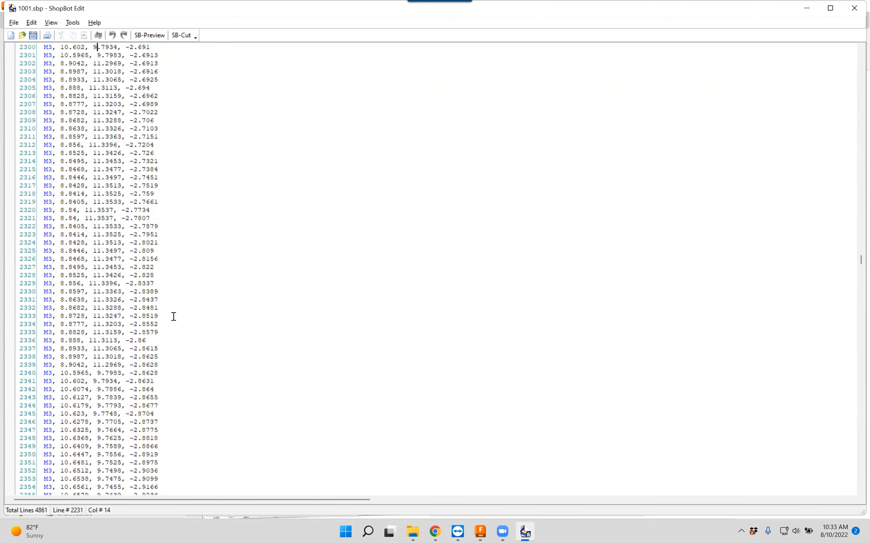
pyautogui.scroll(-9, 173, 317)
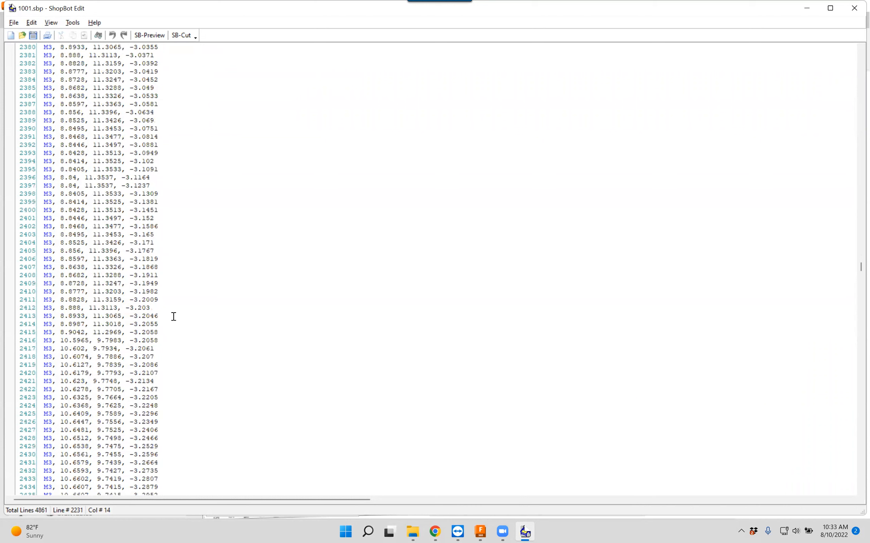
pyautogui.click(854, 8)
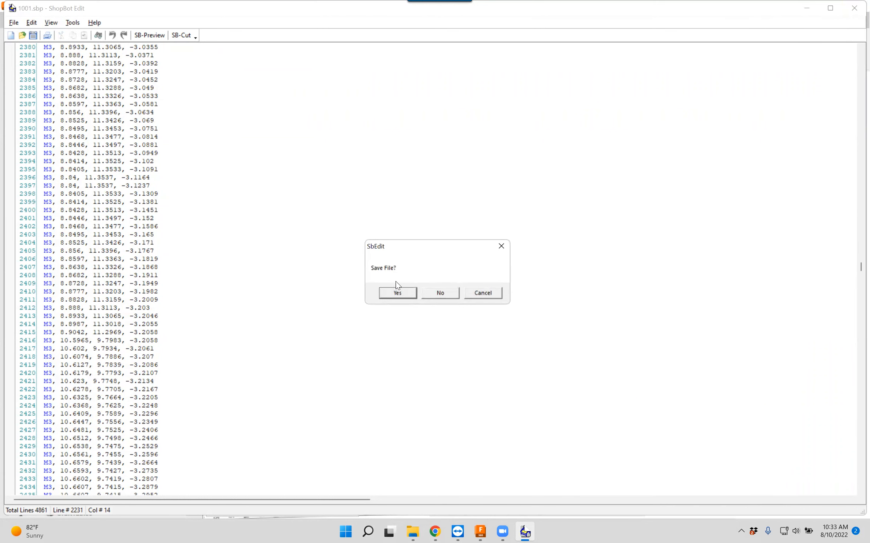
pyautogui.click(440, 294)
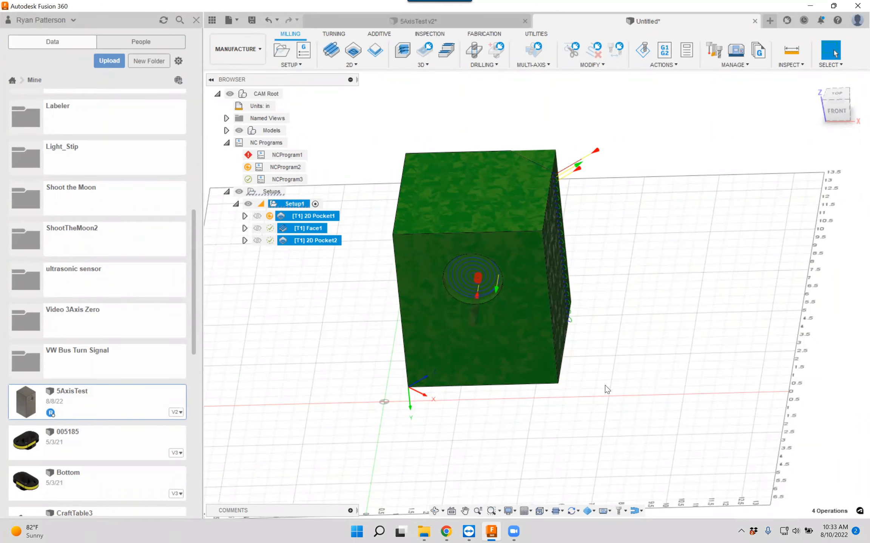
# Change to the Design workspace and start a sketch on the large flat back face beside the angled face.
pyautogui.keyDown('shift'); pyautogui.moveTo(452, 427); pyautogui.dragTo(345, 419, button='middle'); pyautogui.keyUp('shift')
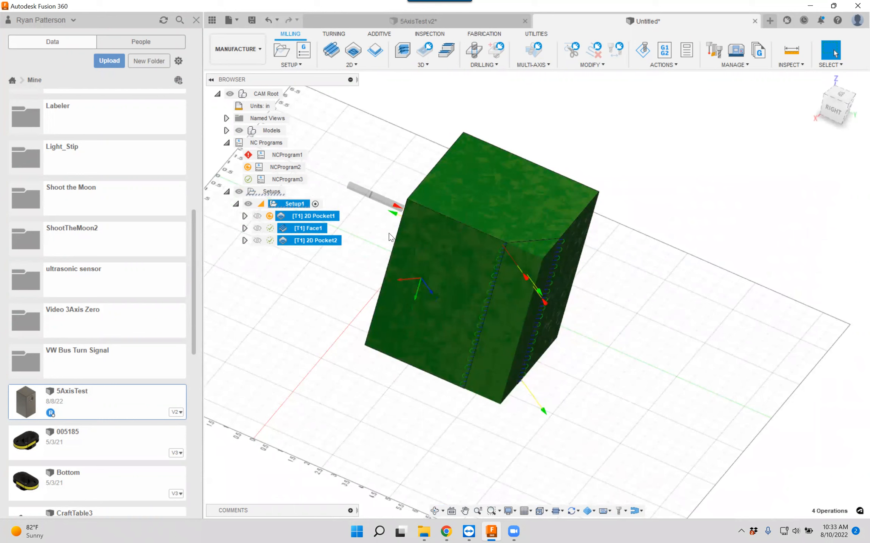
pyautogui.click(260, 50)
pyautogui.click(239, 74)
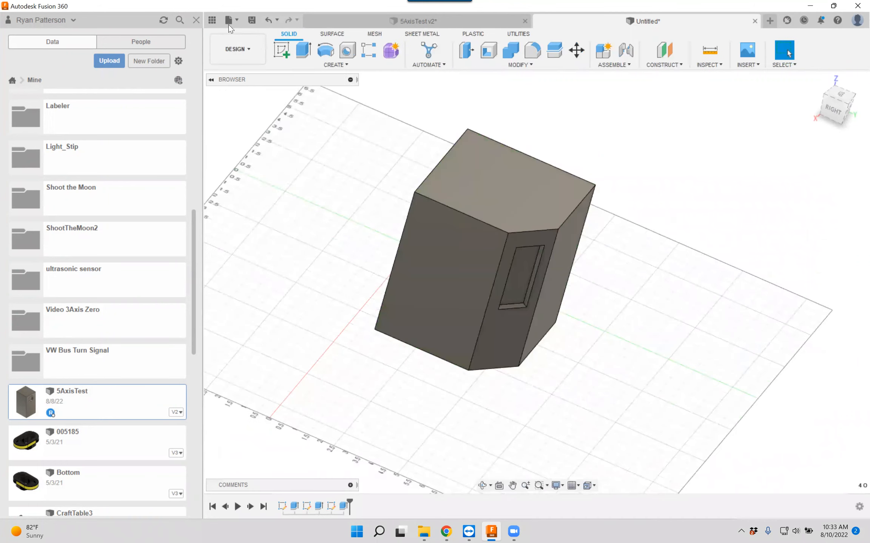
pyautogui.keyDown('shift'); pyautogui.moveTo(639, 291); pyautogui.dragTo(594, 253, button='middle'); pyautogui.keyUp('shift')
pyautogui.click(536, 229)
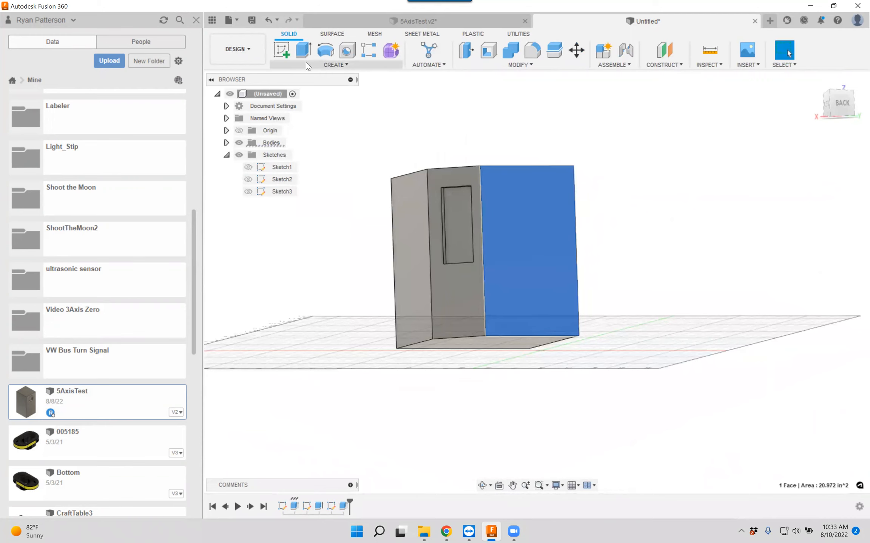
pyautogui.click(282, 53)
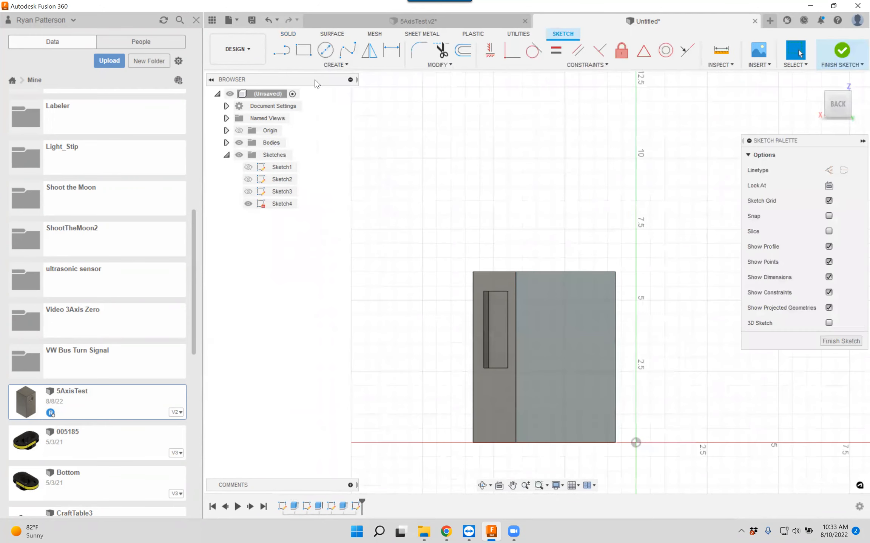
# Sketch a center-diameter circle enclosing about 1.38 in² on the upper part of the back face and finish the sketch.
pyautogui.click(325, 49)
pyautogui.click(564, 329)
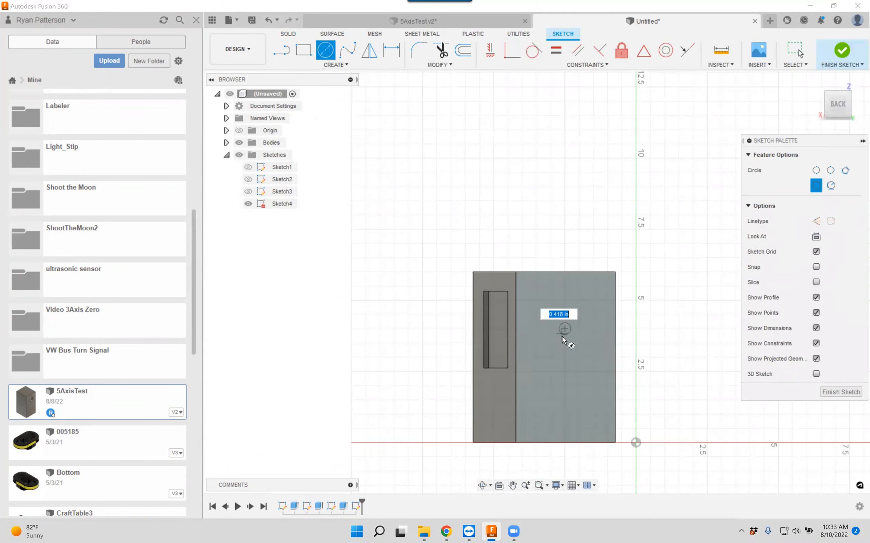
pyautogui.click(563, 349)
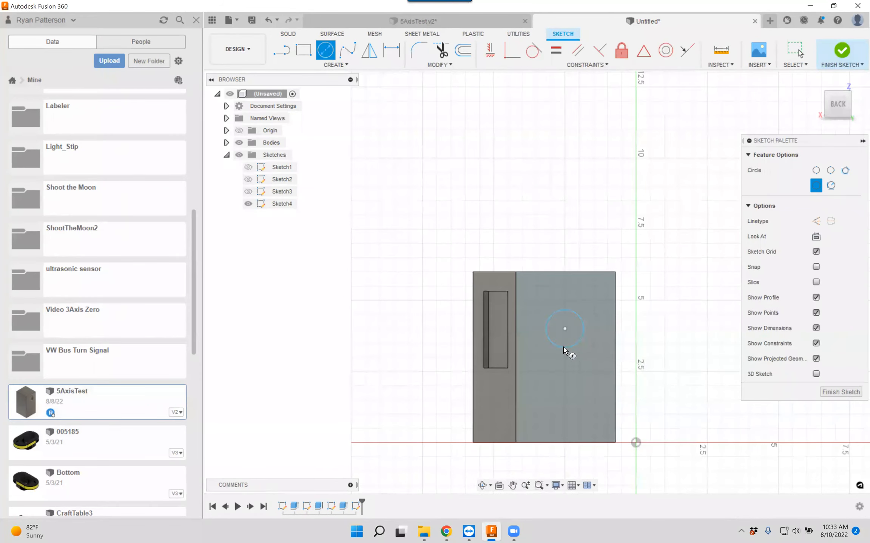
pyautogui.click(829, 392)
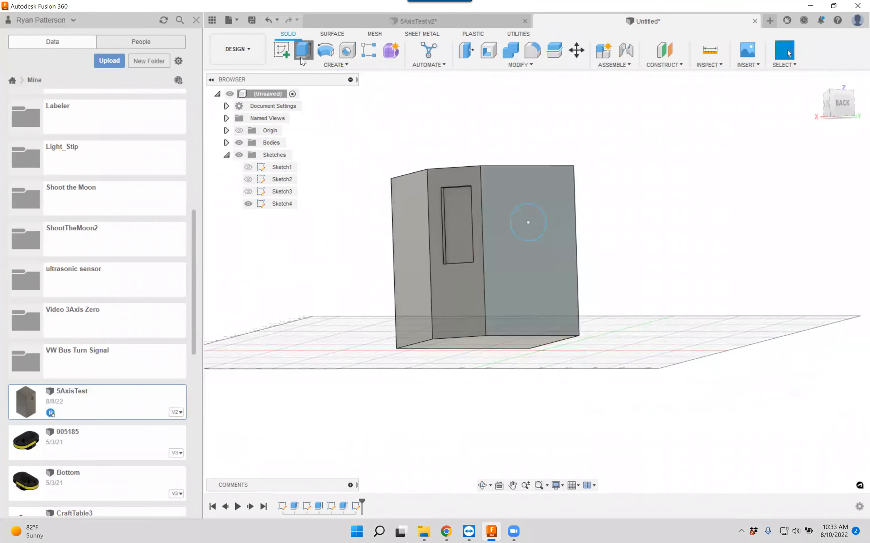
# Extrude the circle on the back face 0.25 in outward and join it to the body.
pyautogui.click(302, 56)
pyautogui.click(525, 220)
pyautogui.moveTo(533, 220); pyautogui.dragTo(543, 218)
pyautogui.write('.25')
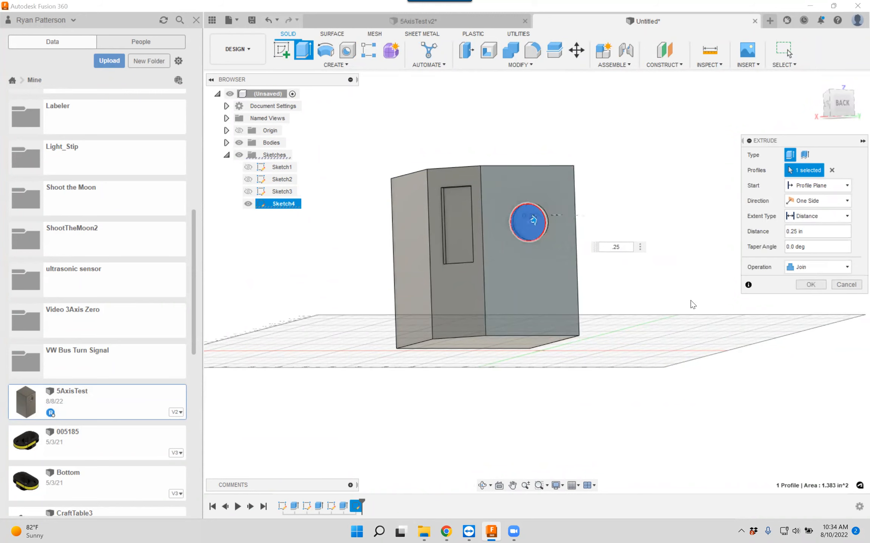
pyautogui.click(812, 284)
pyautogui.keyDown('shift'); pyautogui.moveTo(454, 254); pyautogui.dragTo(463, 317, button='middle'); pyautogui.keyUp('shift')
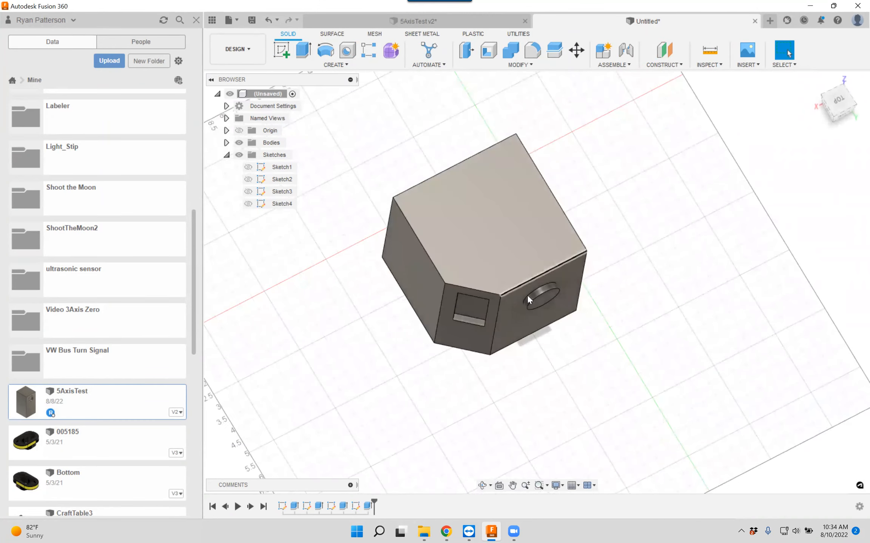
# Change to the Manufacture workspace, review Setup1's stock offsets and dimensions around the new boss, and accept the setup.
pyautogui.click(247, 49)
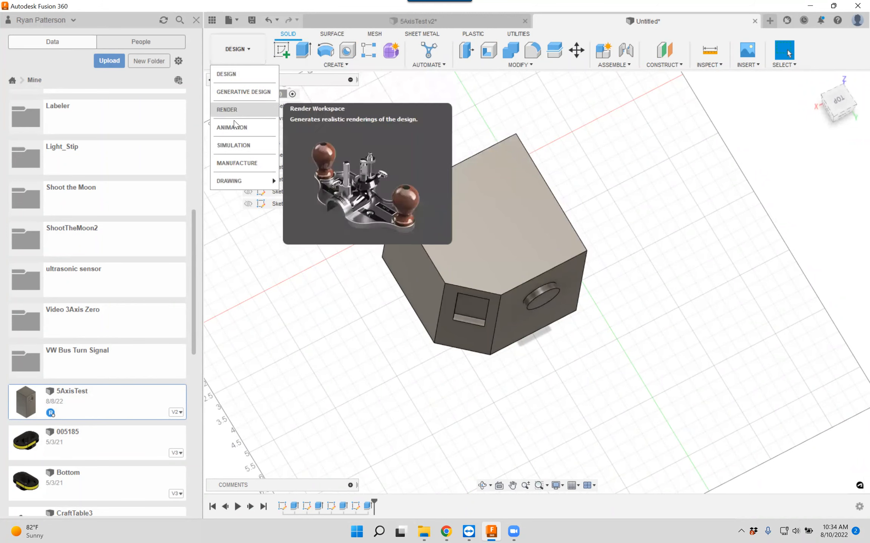
pyautogui.click(235, 163)
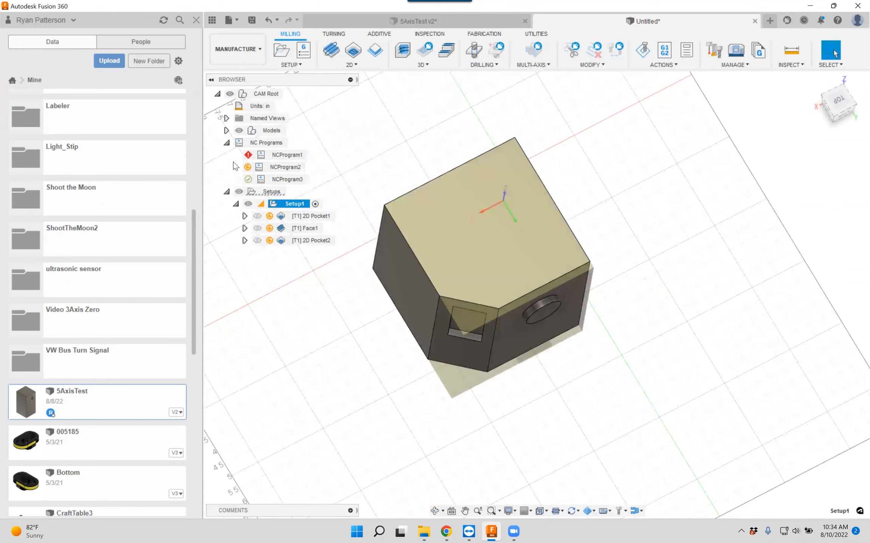
pyautogui.keyDown('shift'); pyautogui.moveTo(537, 398); pyautogui.dragTo(608, 392, button='middle'); pyautogui.keyUp('shift')
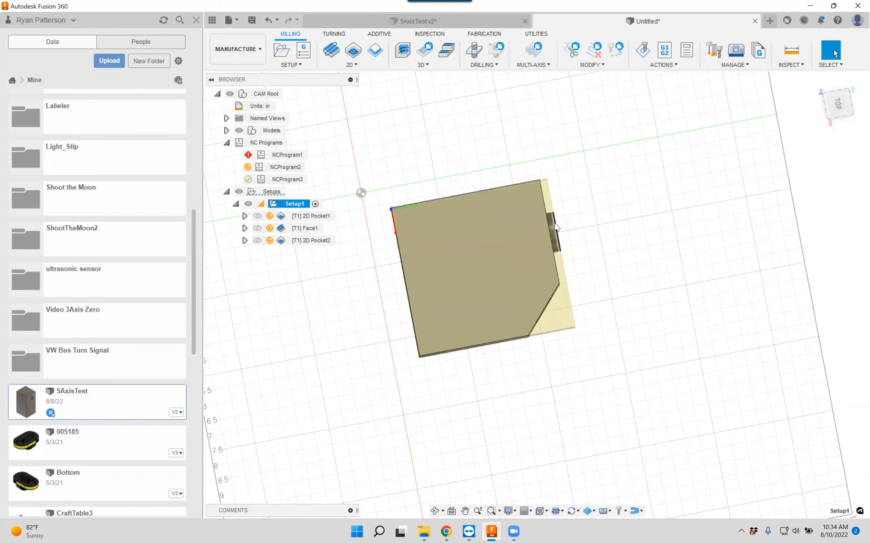
pyautogui.doubleClick(273, 207)
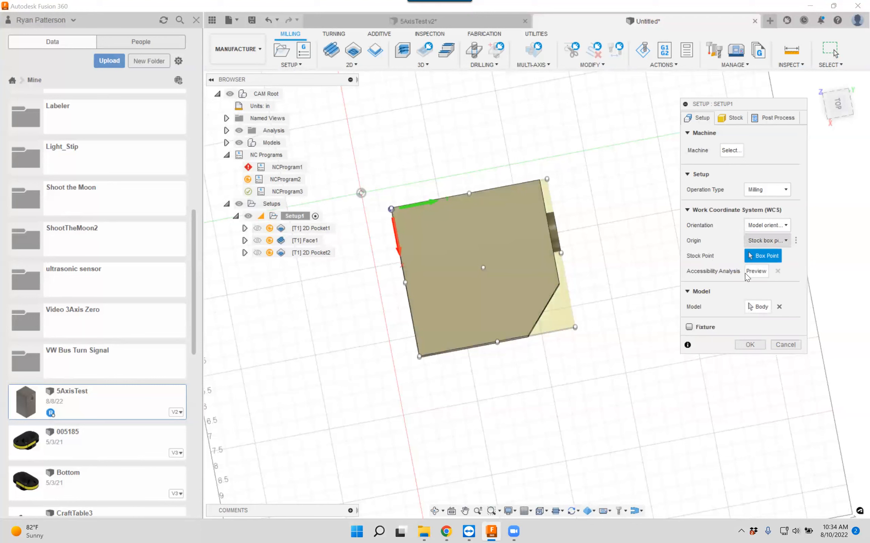
pyautogui.click(733, 118)
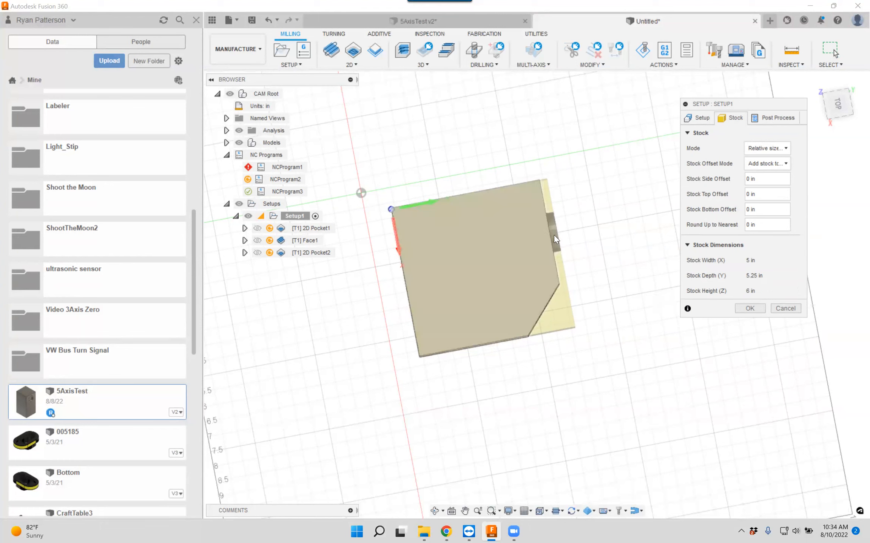
pyautogui.click(749, 309)
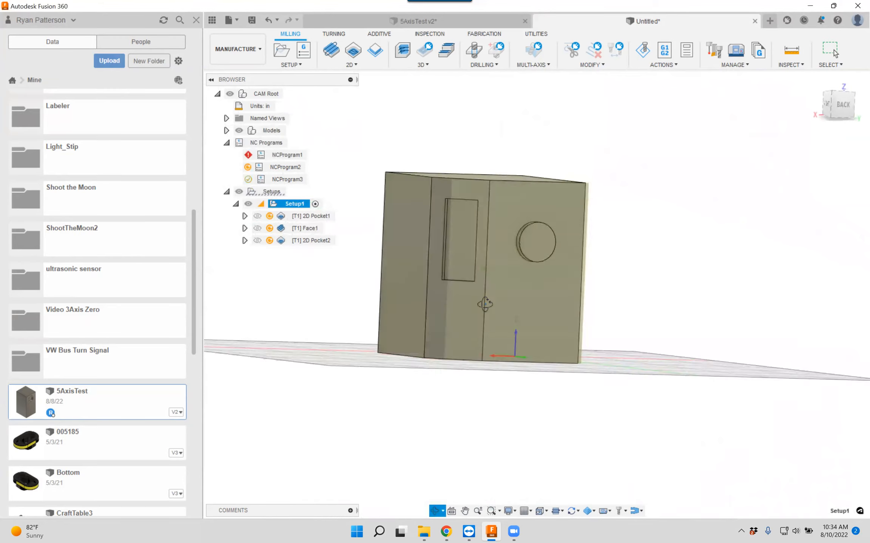
pyautogui.click(833, 51)
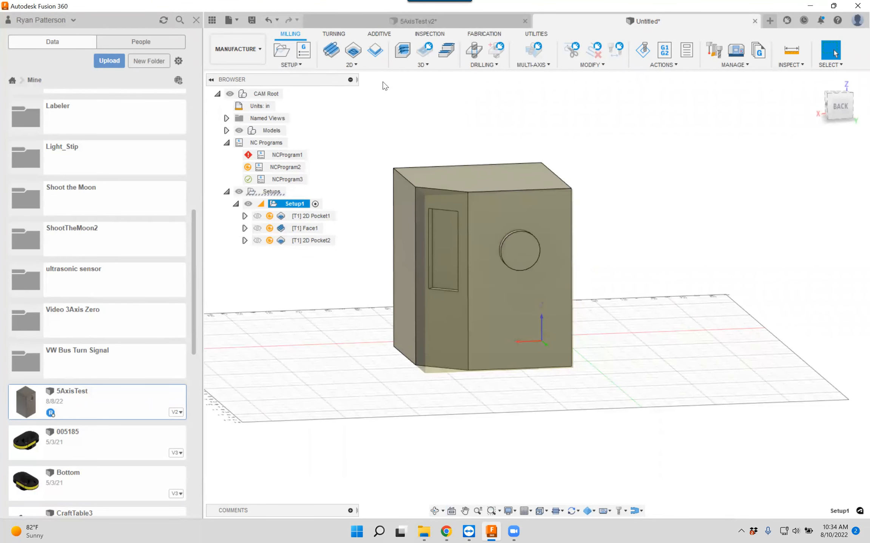
# Create a 2D Pocket operation in Setup1 with the 1/4" flat tool and enable its Tool Orientation option.
pyautogui.click(354, 51)
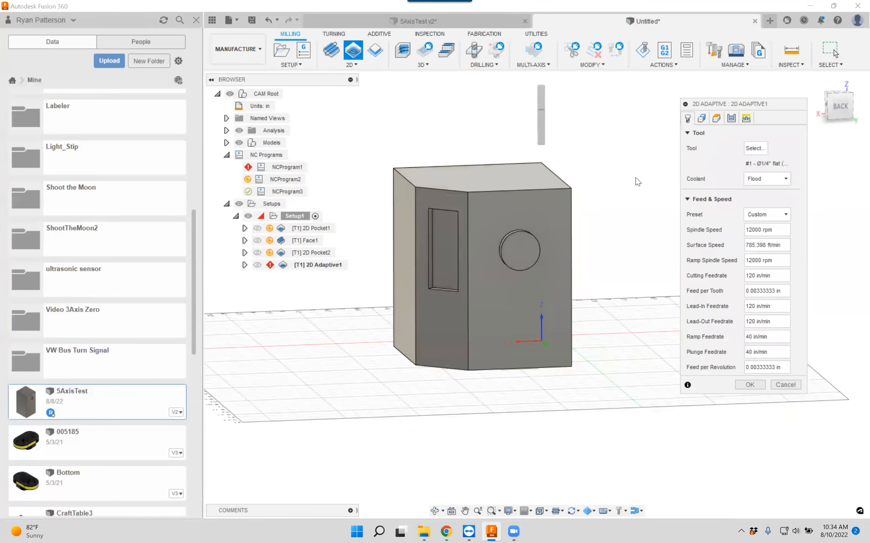
pyautogui.click(785, 384)
pyautogui.click(353, 65)
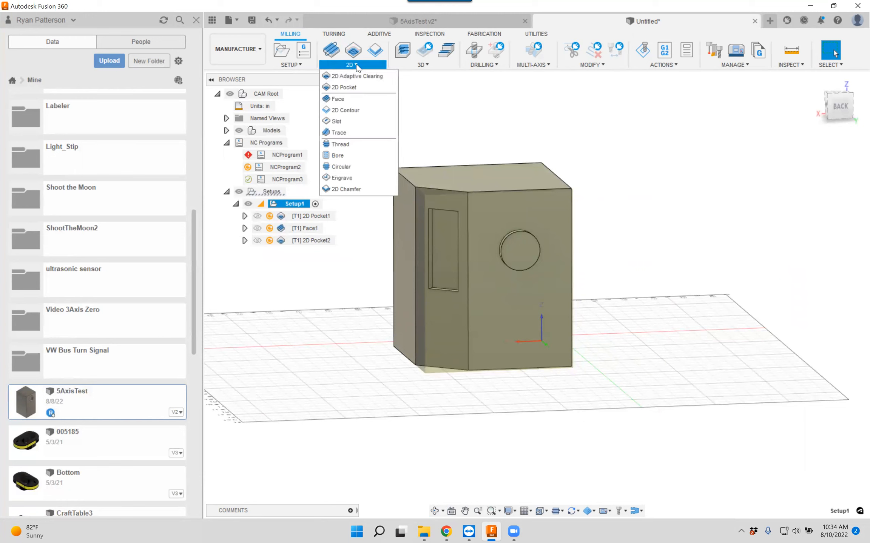
pyautogui.click(349, 87)
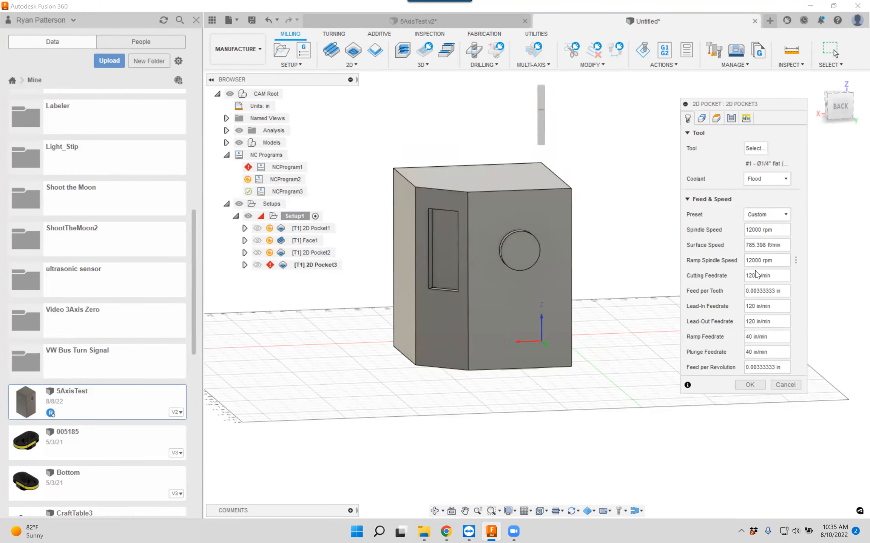
pyautogui.click(701, 120)
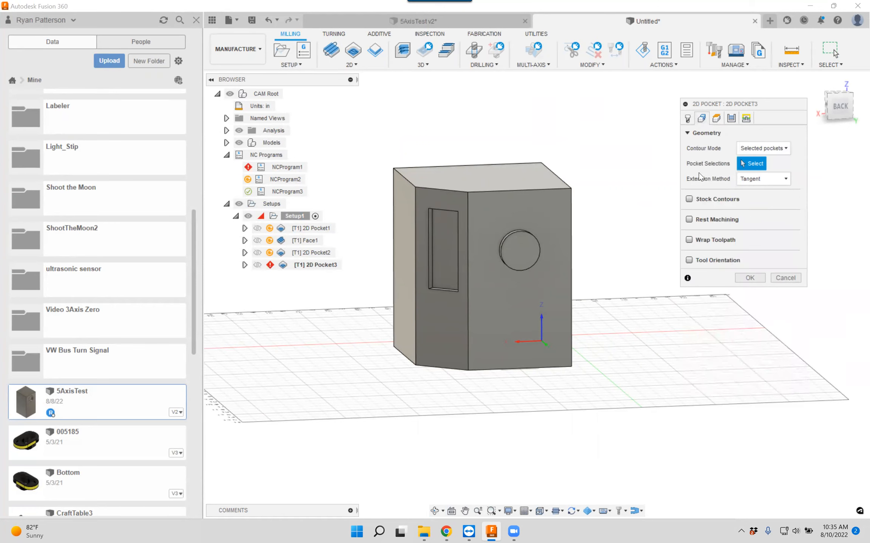
pyautogui.click(689, 260)
# Set the tool orientation to Select Z axis/plane & X axis and use the back face as the Z axis.
pyautogui.click(510, 305)
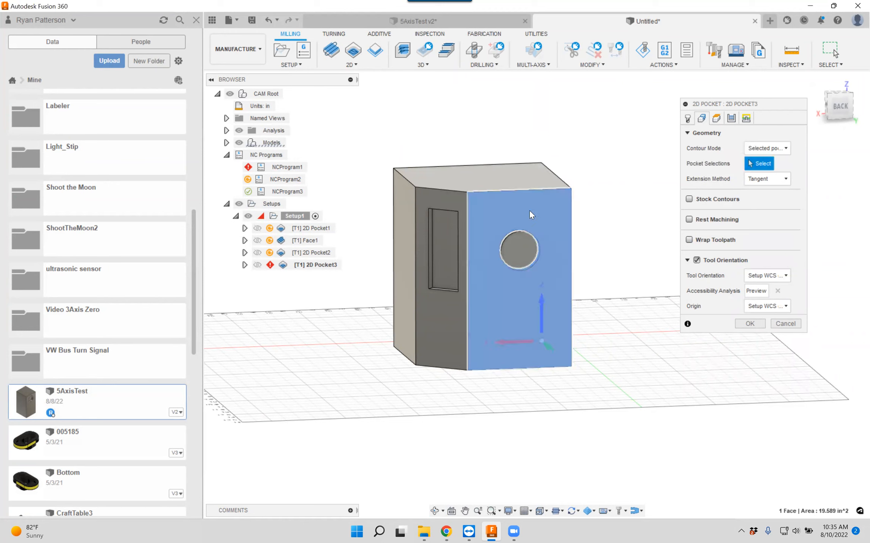
pyautogui.click(787, 276)
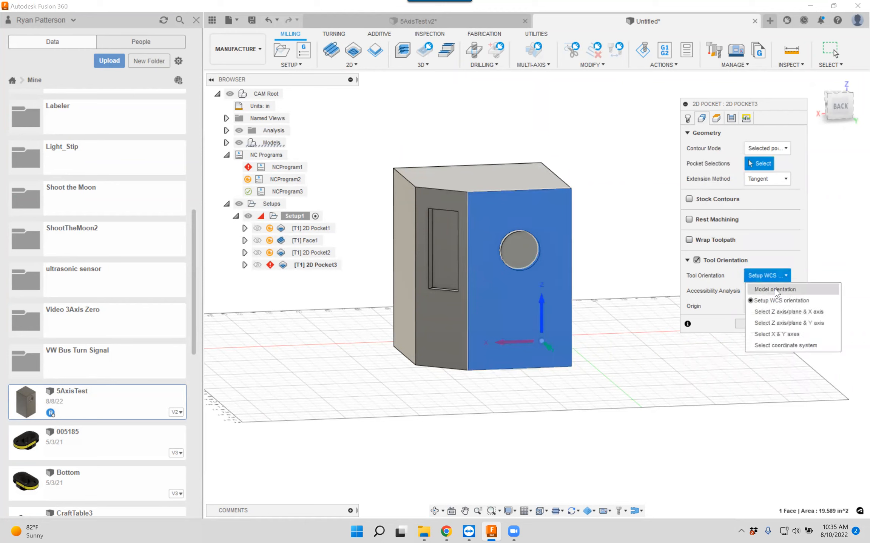
pyautogui.click(775, 312)
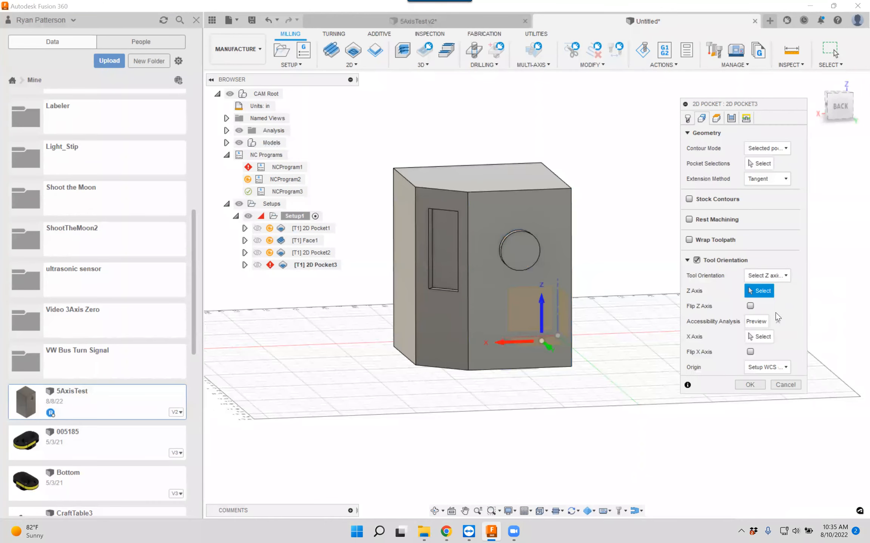
pyautogui.click(516, 309)
pyautogui.keyDown('shift'); pyautogui.moveTo(537, 366); pyautogui.dragTo(573, 368, button='middle'); pyautogui.keyUp('shift')
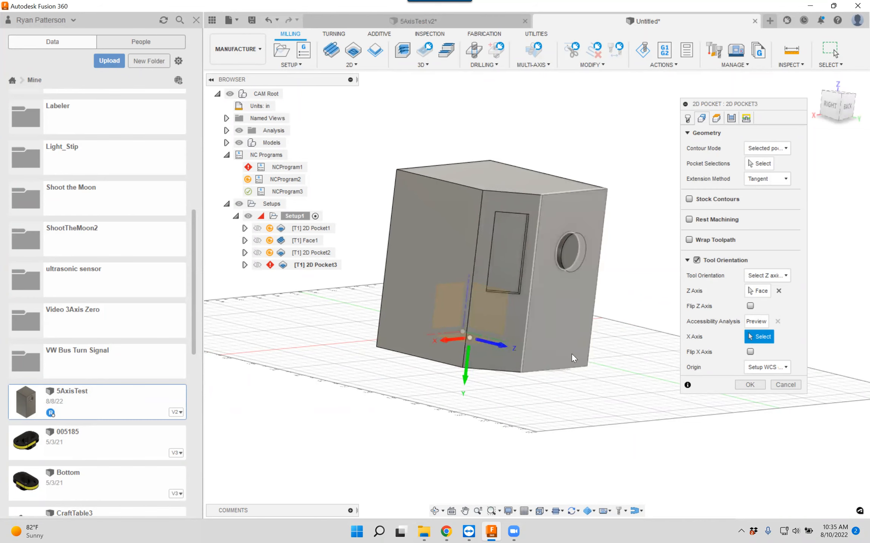
pyautogui.keyDown('shift'); pyautogui.moveTo(646, 339); pyautogui.dragTo(608, 336, button='middle'); pyautogui.keyUp('shift')
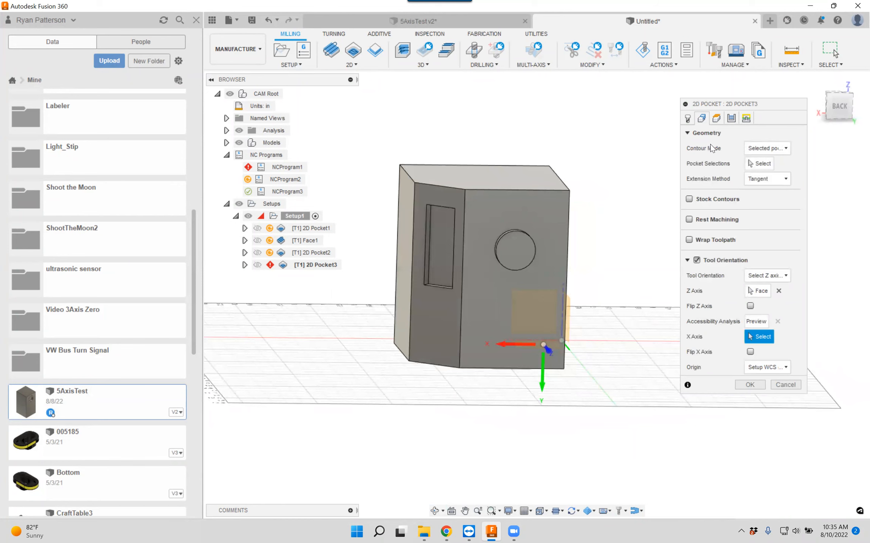
# Assign the back face as the X axis reference, check the operation's heights, and try to generate the pocket.
pyautogui.click(785, 148)
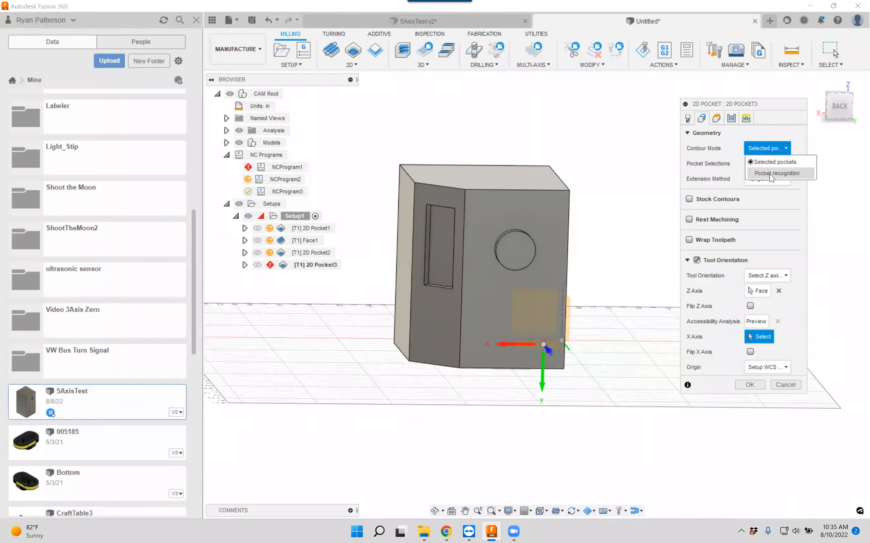
pyautogui.click(701, 167)
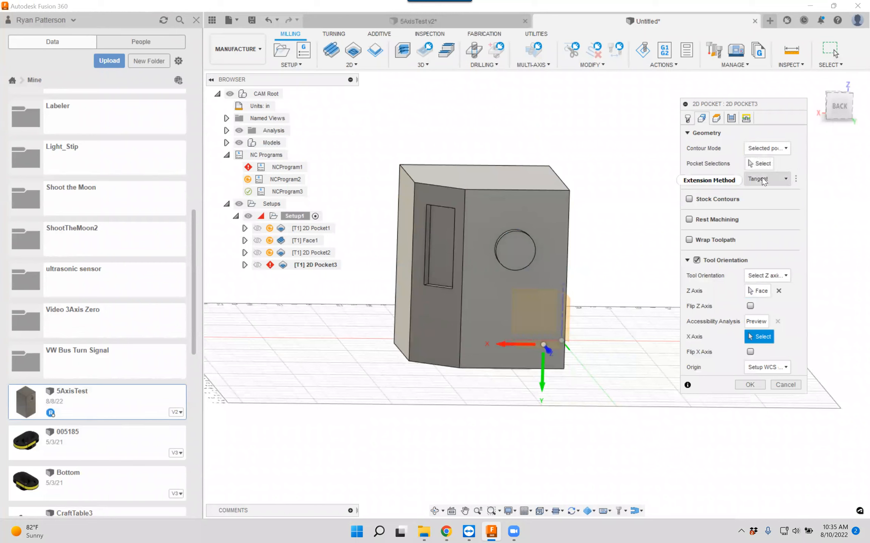
pyautogui.click(525, 218)
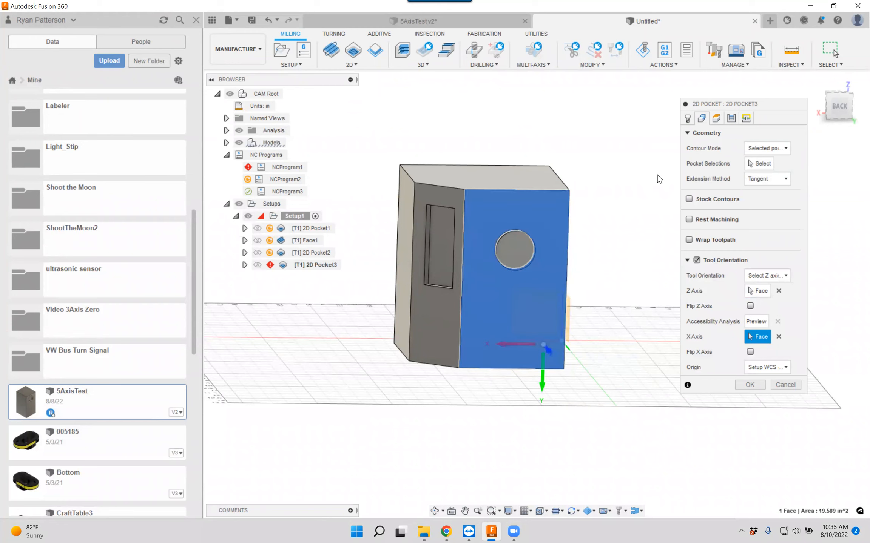
pyautogui.click(717, 118)
pyautogui.moveTo(536, 165)
pyautogui.keyDown('shift'); pyautogui.mouseDown(button='middle')
pyautogui.moveTo(540, 236)
pyautogui.moveTo(537, 174)
pyautogui.mouseUp(button='middle'); pyautogui.keyUp('shift')
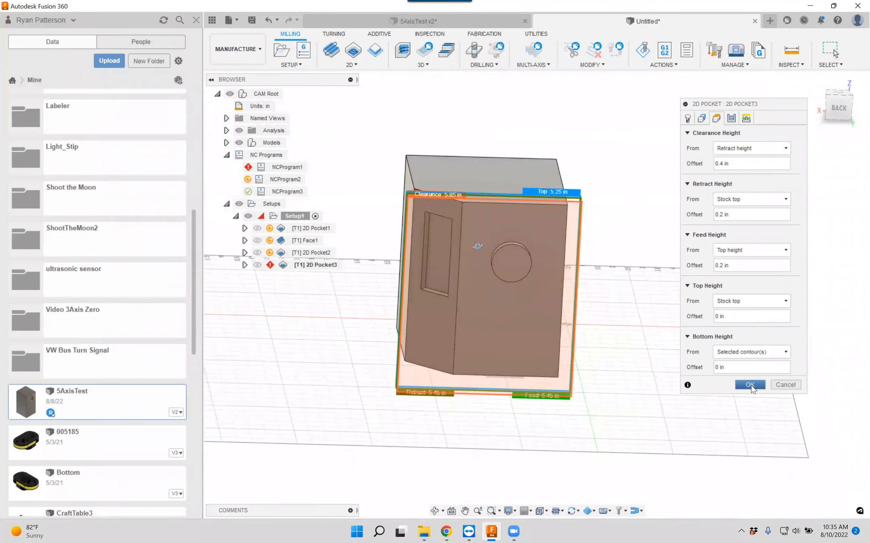
pyautogui.click(750, 385)
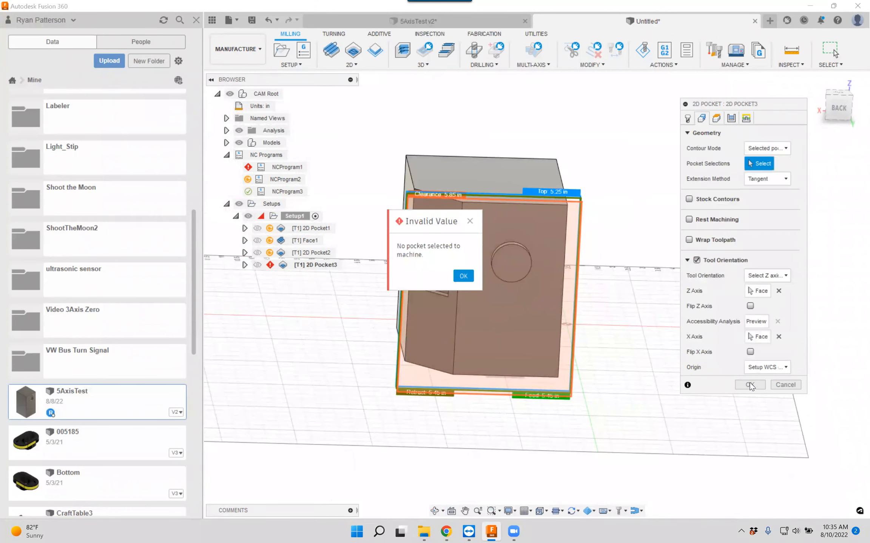
pyautogui.click(463, 276)
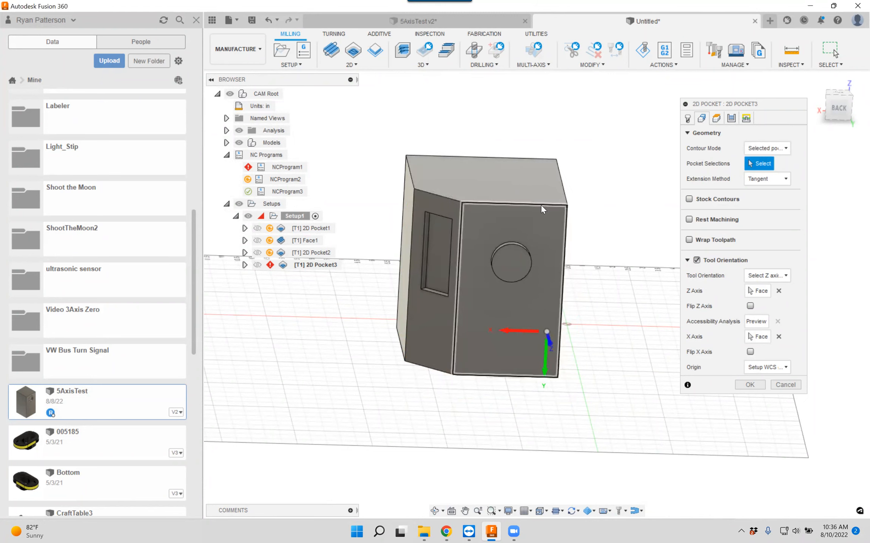
# Select the back face's outer boundary and the circular boss edge as pocket contours, and generate the toolpath.
pyautogui.click(545, 246)
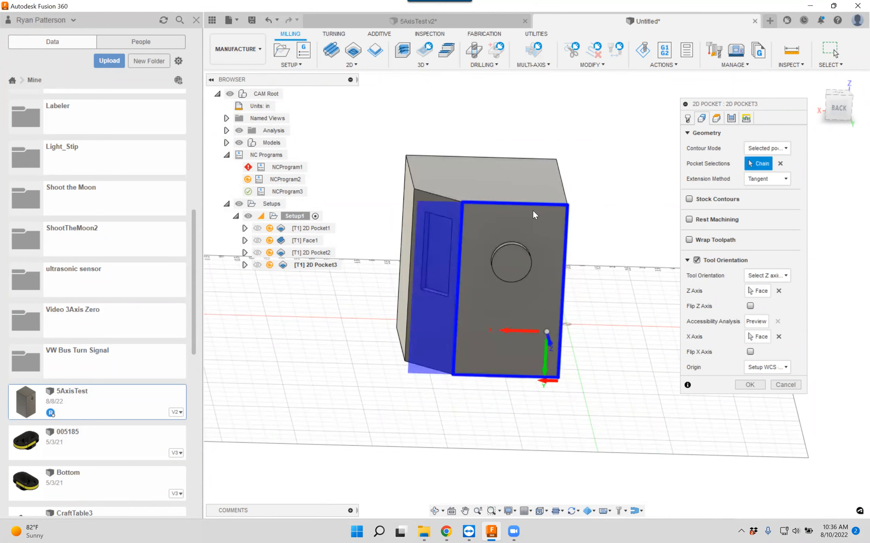
pyautogui.click(522, 279)
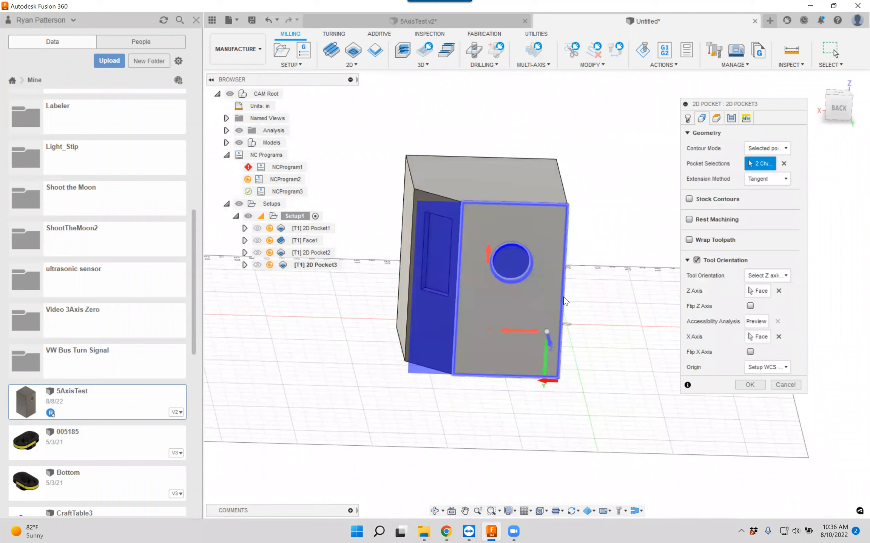
pyautogui.click(759, 389)
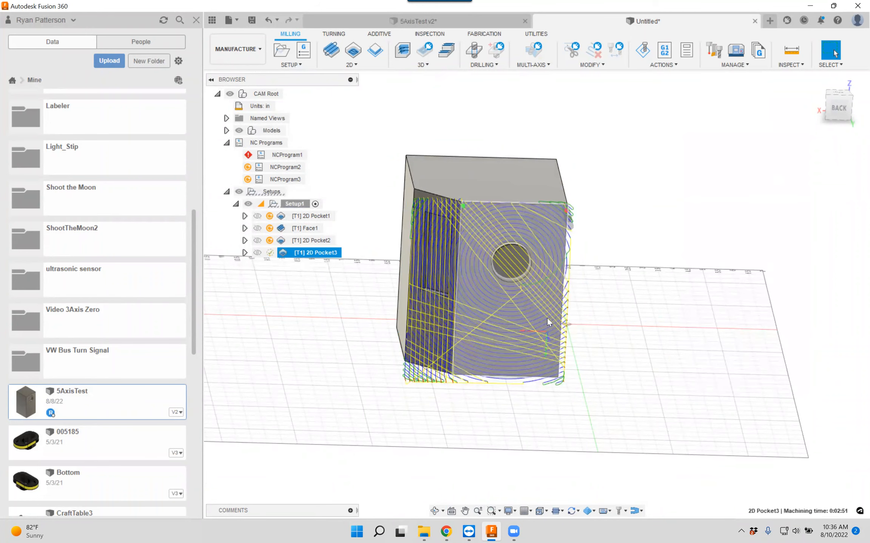
pyautogui.moveTo(505, 316)
pyautogui.keyDown('shift'); pyautogui.mouseDown(button='middle')
pyautogui.moveTo(503, 305)
pyautogui.moveTo(524, 317)
pyautogui.moveTo(543, 309)
pyautogui.moveTo(522, 315)
pyautogui.mouseUp(button='middle'); pyautogui.keyUp('shift')
pyautogui.keyDown('shift'); pyautogui.moveTo(584, 248); pyautogui.dragTo(533, 222, button='middle'); pyautogui.keyUp('shift')
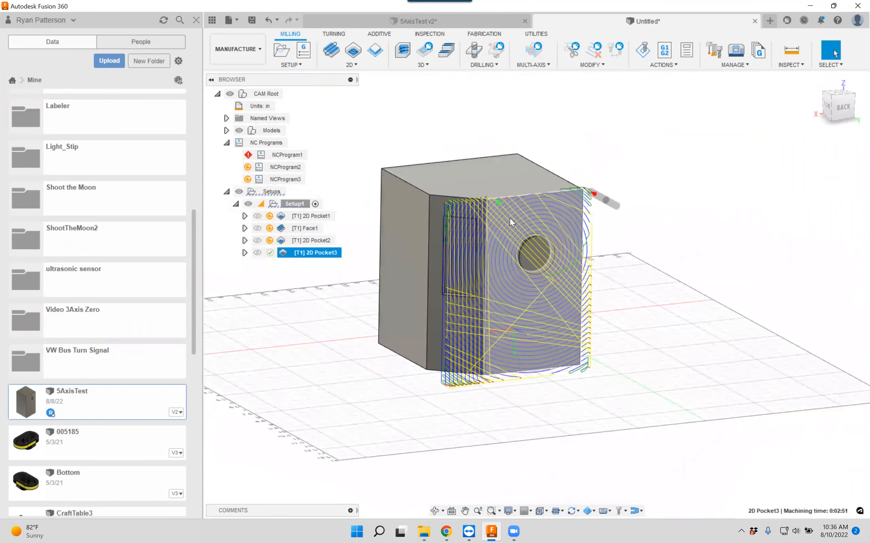
# Reopen 2D Pocket3, review its geometry and tool orientation settings, accept them, and inspect the toolpath around the boss.
pyautogui.doubleClick(295, 253)
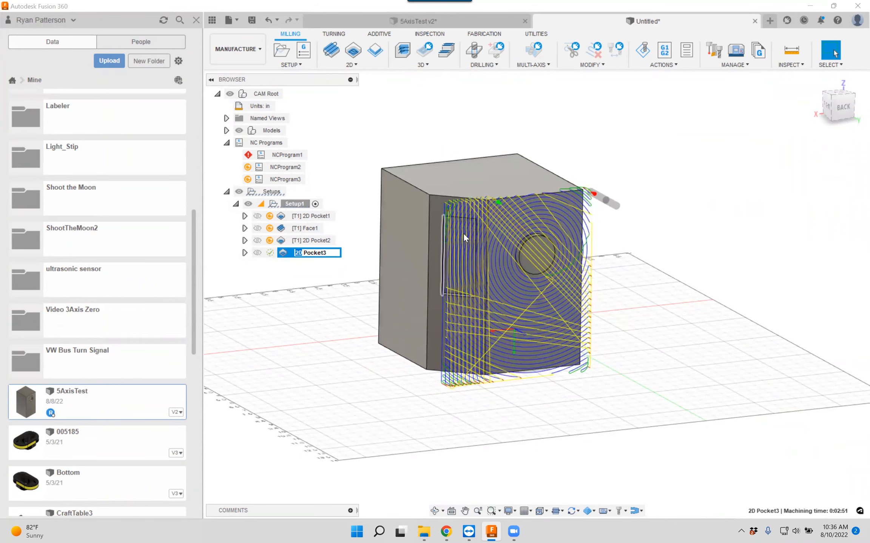
pyautogui.click(295, 289)
pyautogui.doubleClick(282, 253)
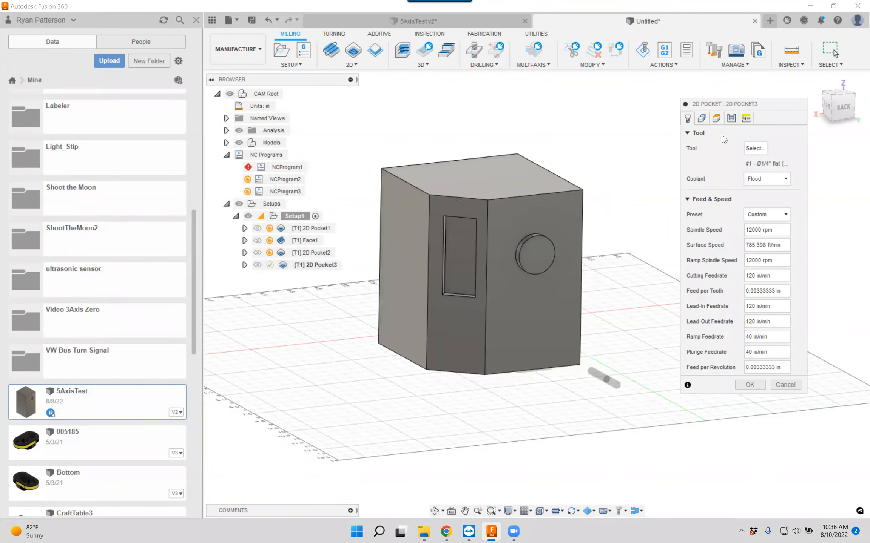
pyautogui.click(702, 119)
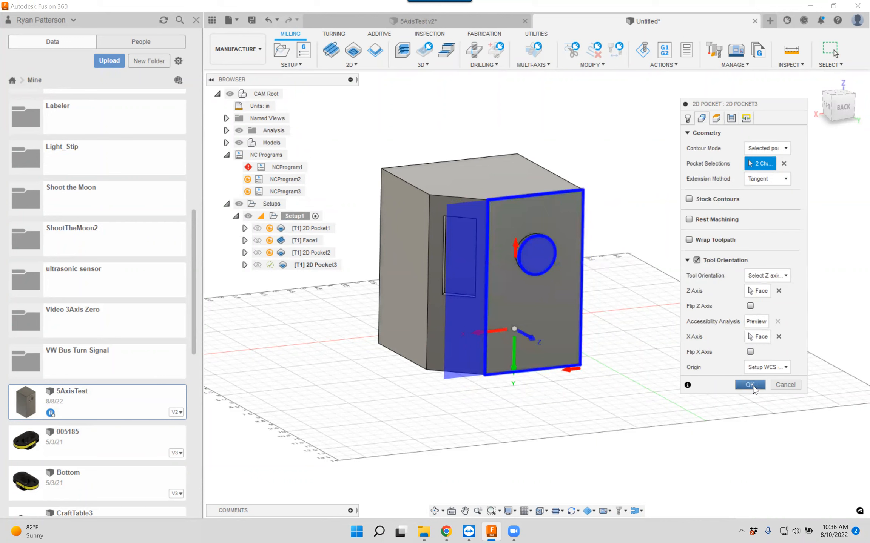
pyautogui.click(742, 389)
pyautogui.click(749, 384)
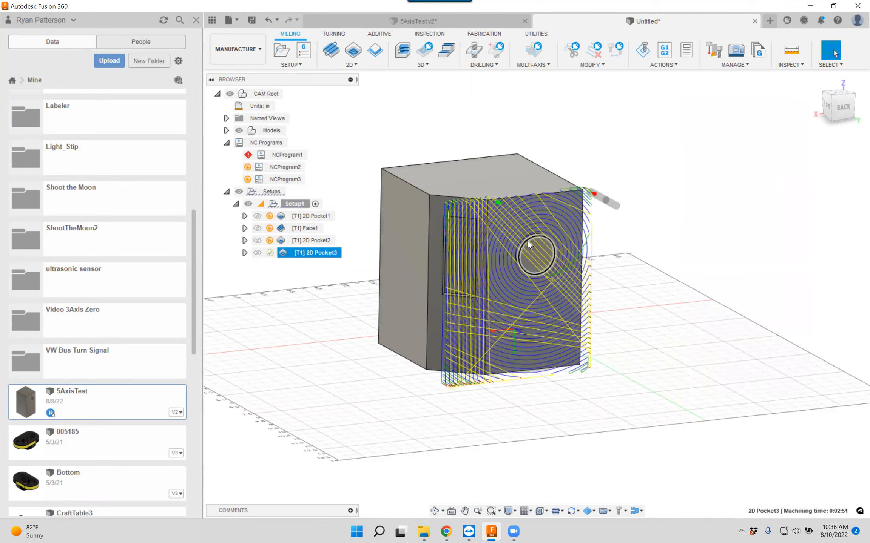
pyautogui.keyDown('shift'); pyautogui.moveTo(542, 244); pyautogui.dragTo(522, 223, button='middle'); pyautogui.keyUp('shift')
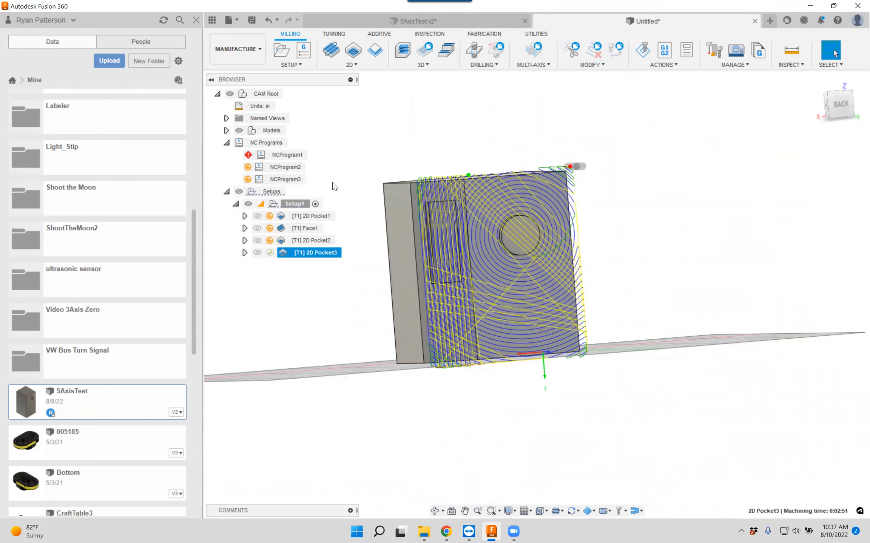
# Simulate all the setup's toolpaths and watch the pocket operations from several angles, pausing during 2D Pocket3.
pyautogui.rightClick(269, 191)
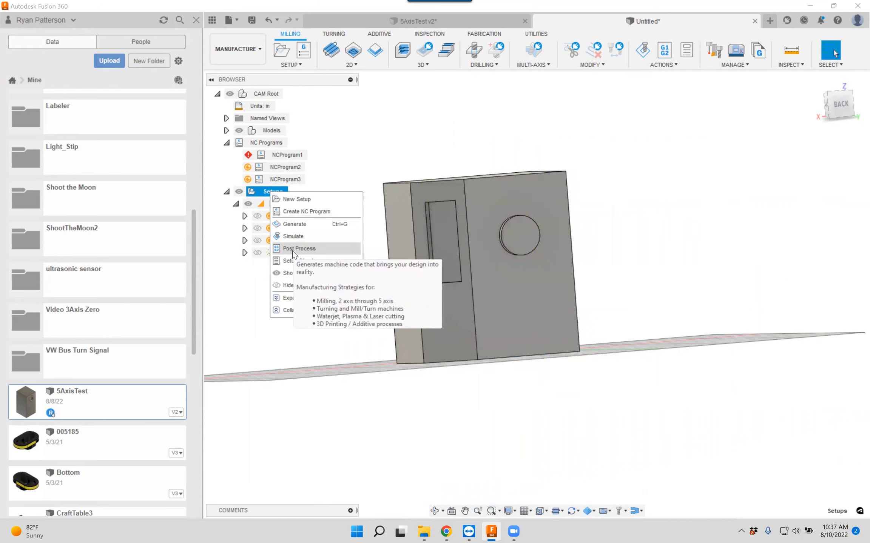
pyautogui.click(293, 240)
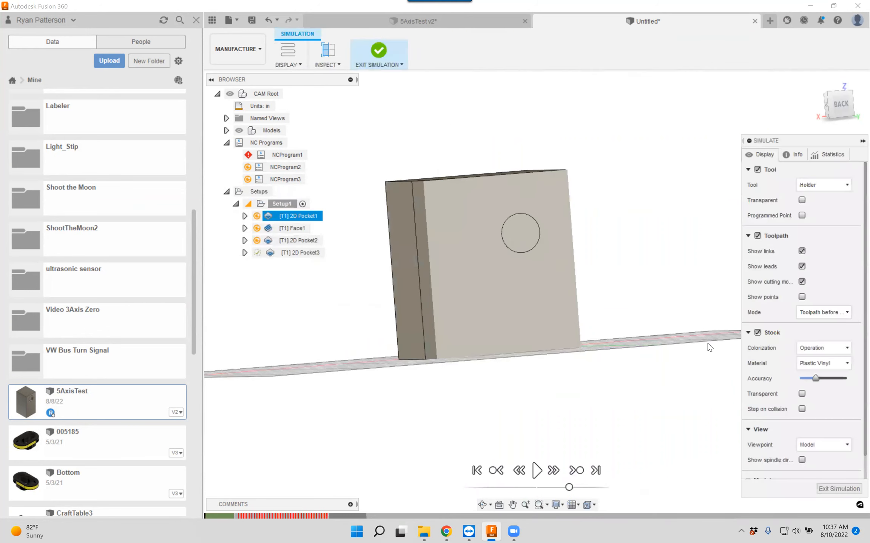
pyautogui.click(536, 471)
pyautogui.keyDown('shift'); pyautogui.moveTo(539, 266); pyautogui.dragTo(534, 304, button='middle'); pyautogui.keyUp('shift')
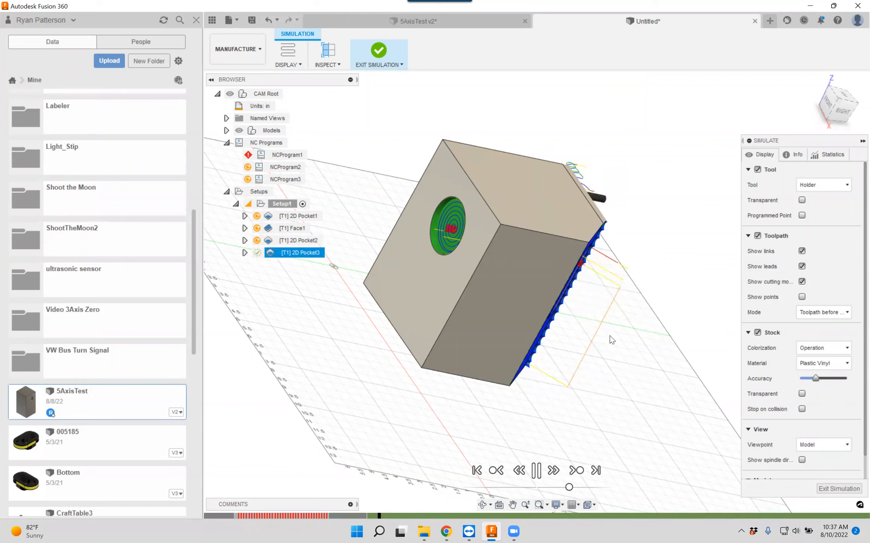
pyautogui.keyDown('shift'); pyautogui.moveTo(633, 351); pyautogui.dragTo(544, 319, button='middle'); pyautogui.keyUp('shift')
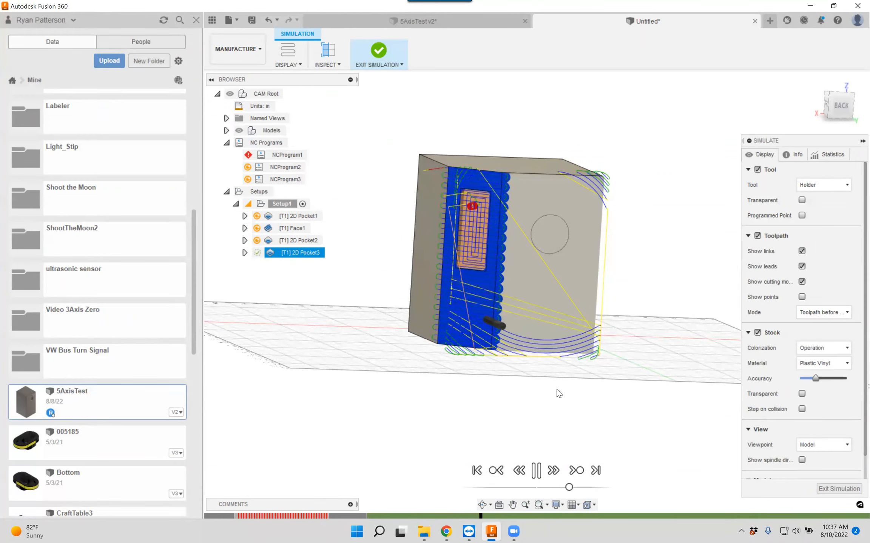
pyautogui.click(536, 470)
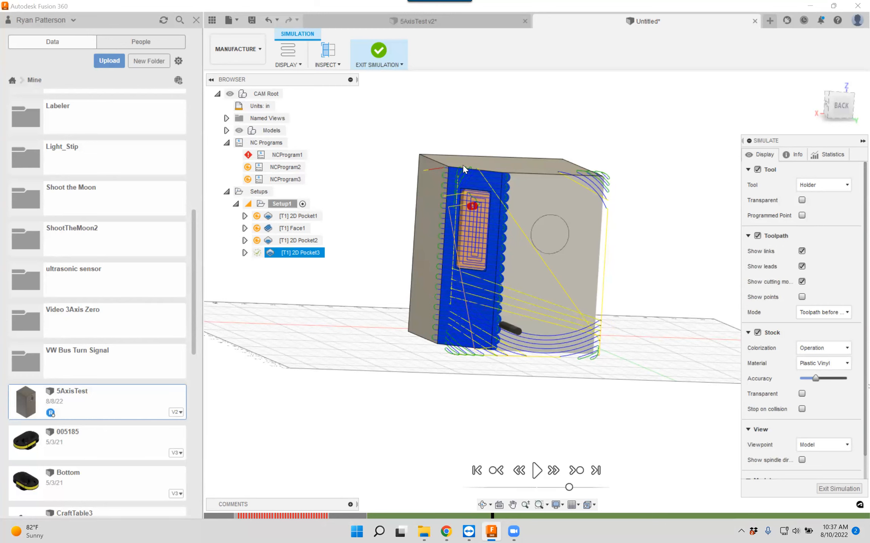
# Switch to the Design workspace, show Sketch2 on the front face, and open it for editing.
pyautogui.click(258, 49)
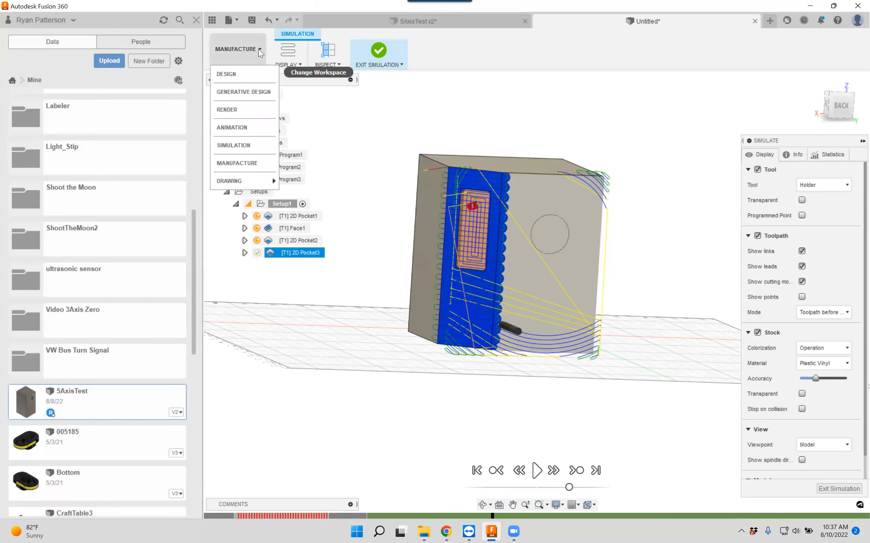
pyautogui.click(235, 74)
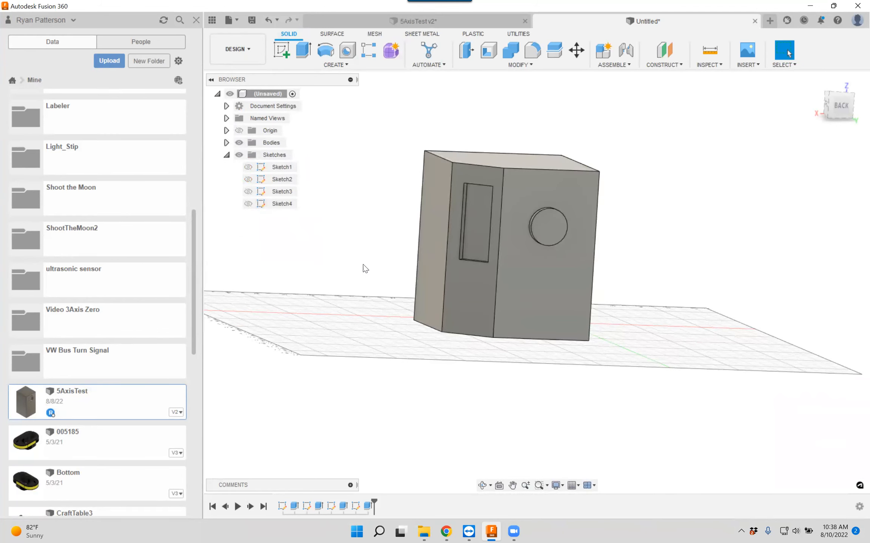
pyautogui.keyDown('shift'); pyautogui.moveTo(343, 296); pyautogui.dragTo(496, 295, button='middle'); pyautogui.keyUp('shift')
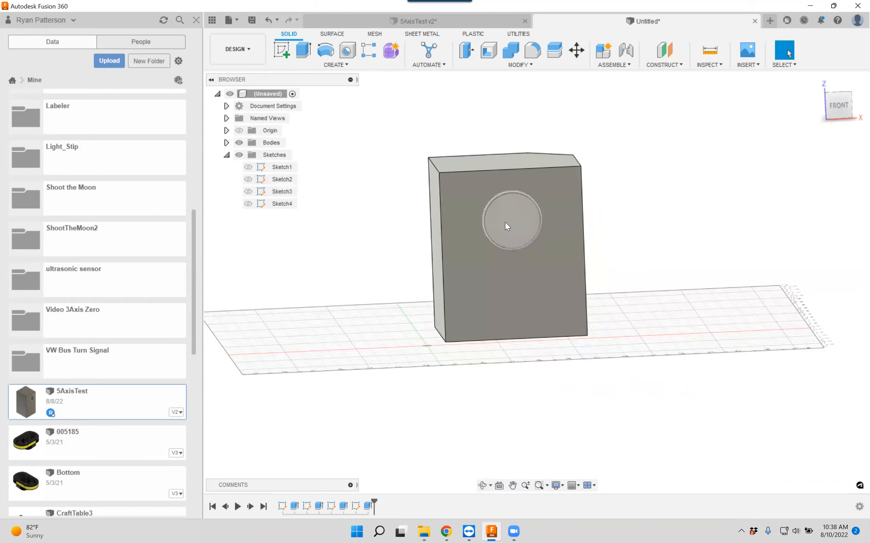
pyautogui.keyDown('shift'); pyautogui.moveTo(519, 277); pyautogui.dragTo(490, 277, button='middle'); pyautogui.keyUp('shift')
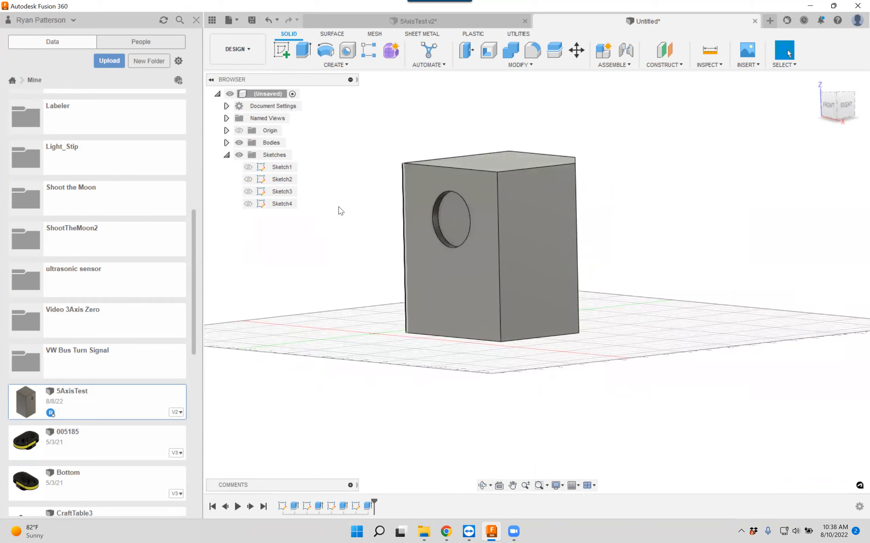
pyautogui.click(248, 179)
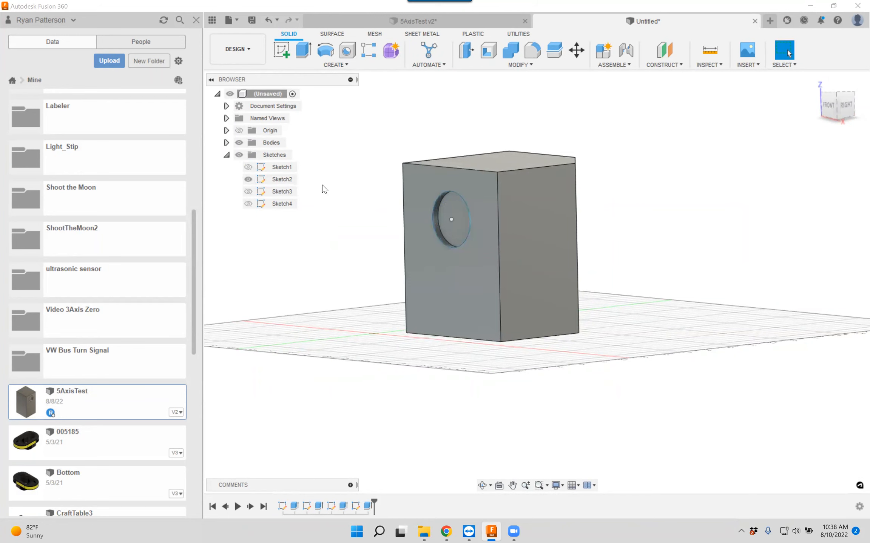
pyautogui.rightClick(287, 182)
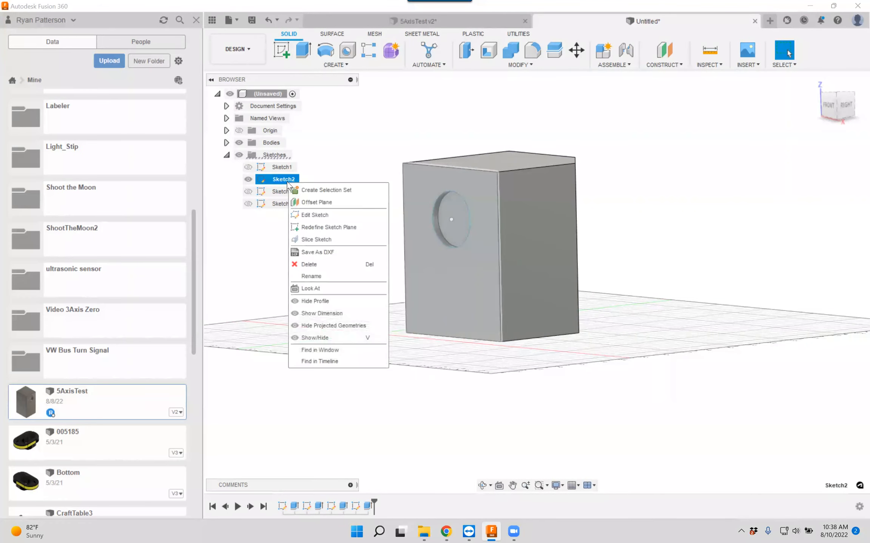
pyautogui.click(308, 215)
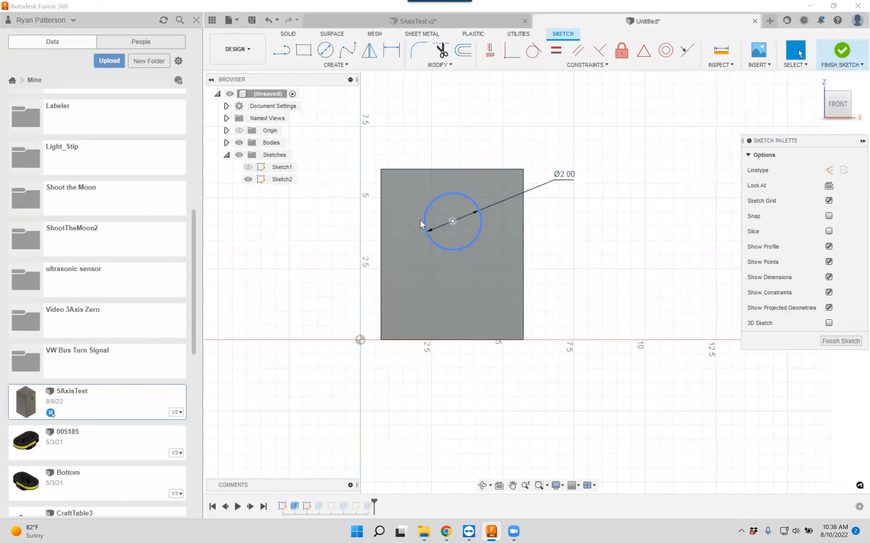
# Draw two connected construction lines from the front face's left edge through the circle's centre to its right edge.
pyautogui.click(284, 54)
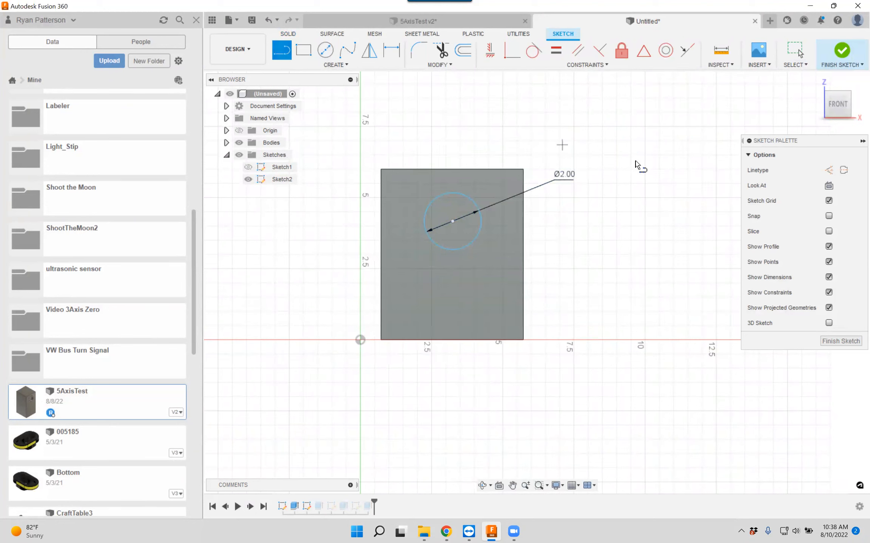
pyautogui.click(828, 171)
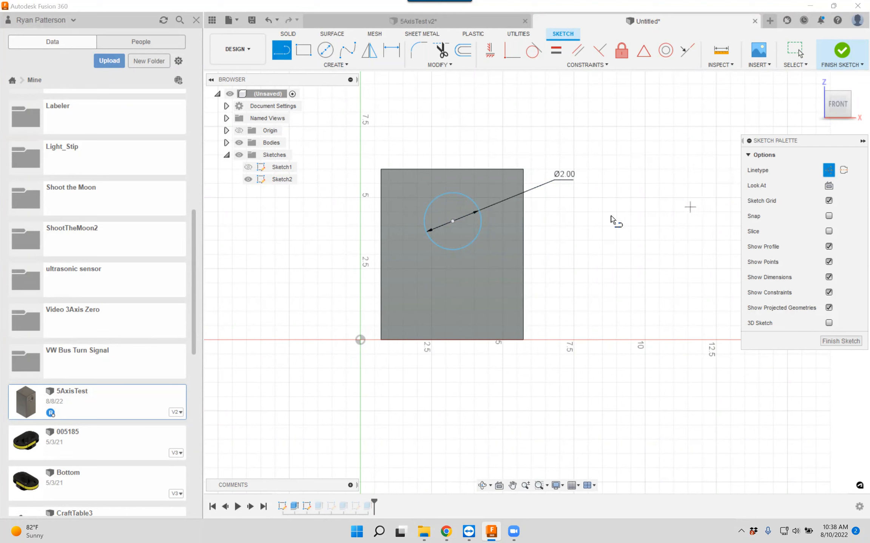
pyautogui.click(380, 213)
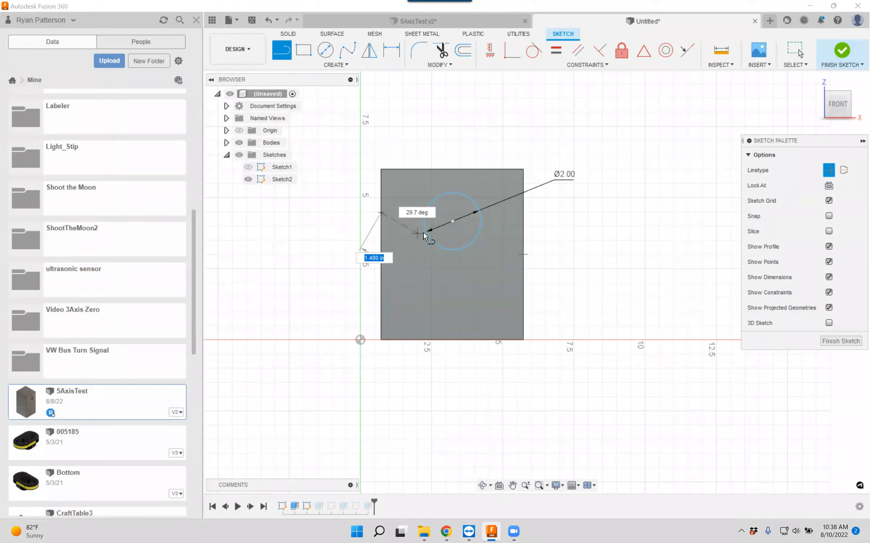
pyautogui.click(452, 221)
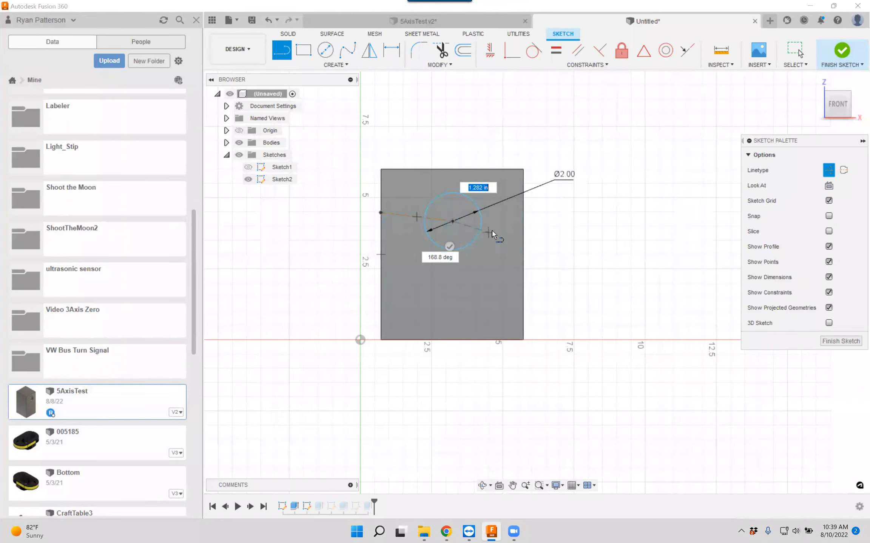
pyautogui.doubleClick(523, 214)
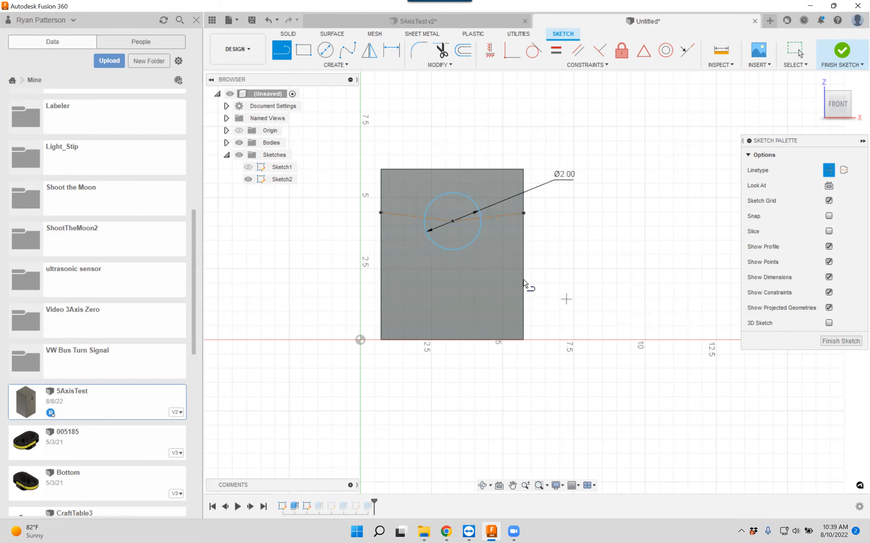
pyautogui.press('Escape')
# Move the circle's centre around to test its freedom, and constrain the left construction line to be horizontal.
pyautogui.moveTo(454, 222)
pyautogui.mouseDown()
pyautogui.moveTo(445, 276)
pyautogui.moveTo(416, 270)
pyautogui.moveTo(407, 260)
pyautogui.moveTo(412, 188)
pyautogui.moveTo(448, 189)
pyautogui.moveTo(492, 216)
pyautogui.moveTo(483, 258)
pyautogui.moveTo(453, 264)
pyautogui.mouseUp()
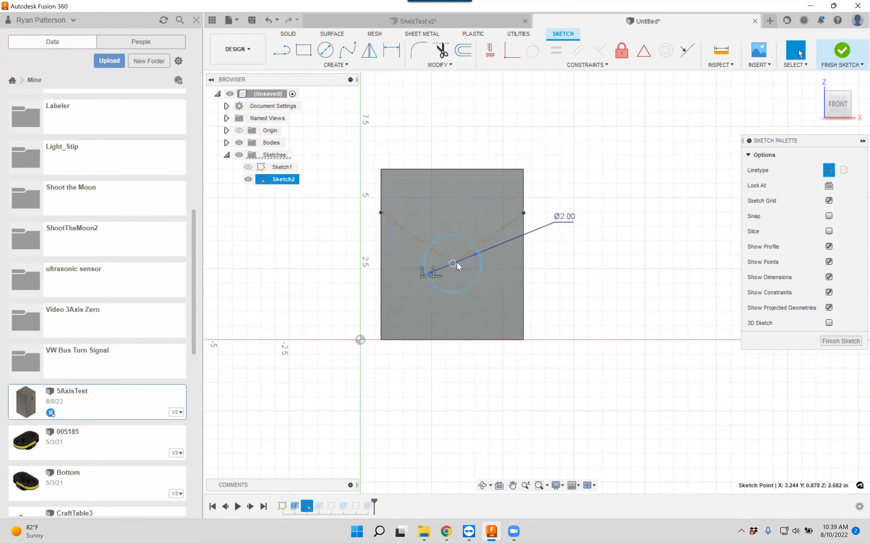
pyautogui.moveTo(455, 263); pyautogui.dragTo(452, 198)
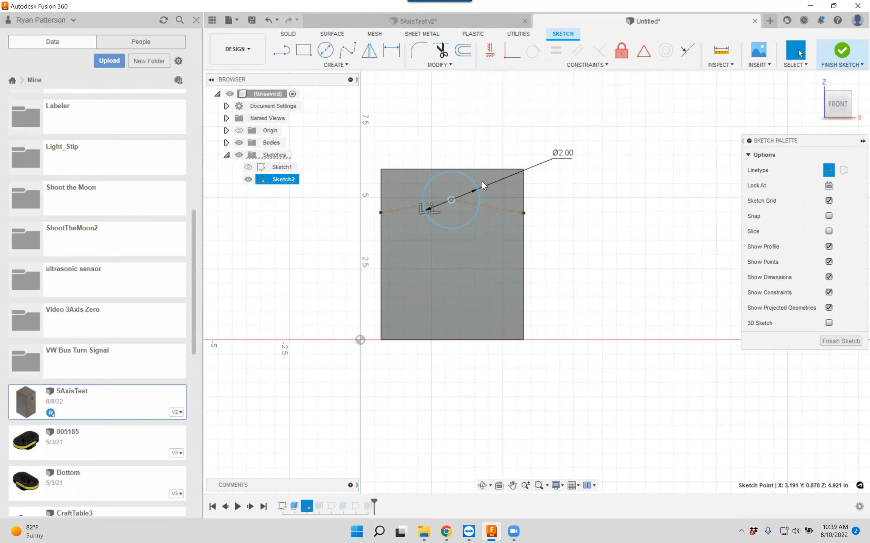
pyautogui.moveTo(452, 199)
pyautogui.mouseDown()
pyautogui.moveTo(459, 205)
pyautogui.moveTo(451, 212)
pyautogui.moveTo(461, 213)
pyautogui.moveTo(459, 202)
pyautogui.moveTo(438, 266)
pyautogui.moveTo(451, 288)
pyautogui.moveTo(460, 198)
pyautogui.mouseUp()
pyautogui.click(409, 208)
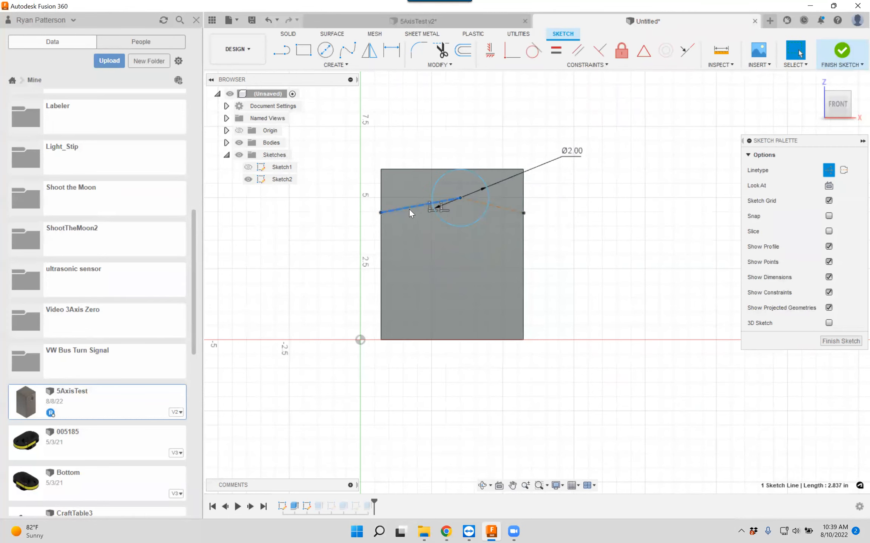
pyautogui.click(493, 57)
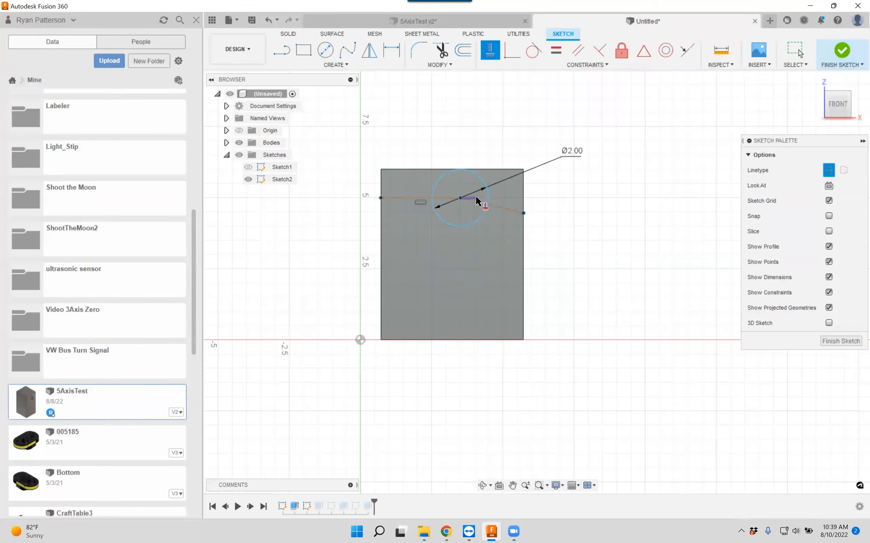
pyautogui.press('Escape')
# Shift the circle's centre slightly and constrain the right construction line to be horizontal.
pyautogui.moveTo(458, 193)
pyautogui.mouseDown()
pyautogui.moveTo(454, 303)
pyautogui.moveTo(497, 296)
pyautogui.moveTo(468, 205)
pyautogui.moveTo(446, 203)
pyautogui.moveTo(452, 260)
pyautogui.moveTo(446, 231)
pyautogui.moveTo(457, 199)
pyautogui.mouseUp()
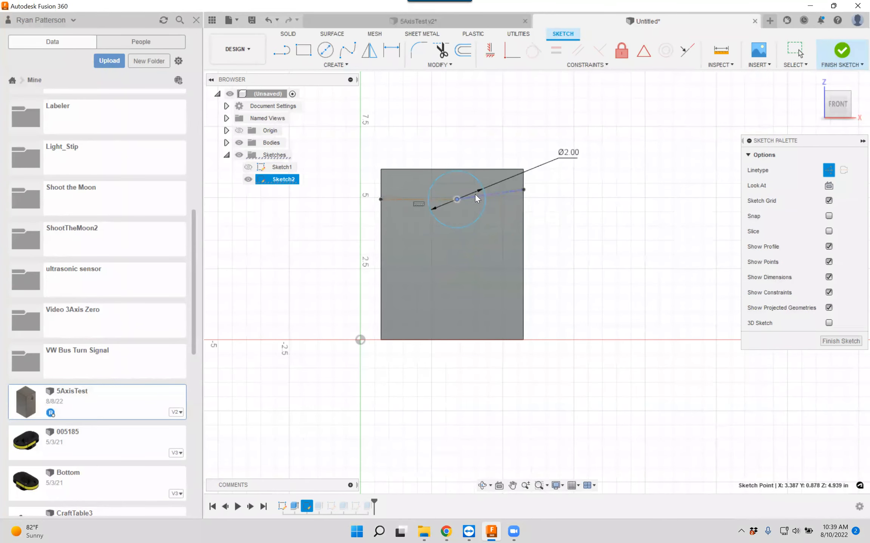
pyautogui.click(503, 195)
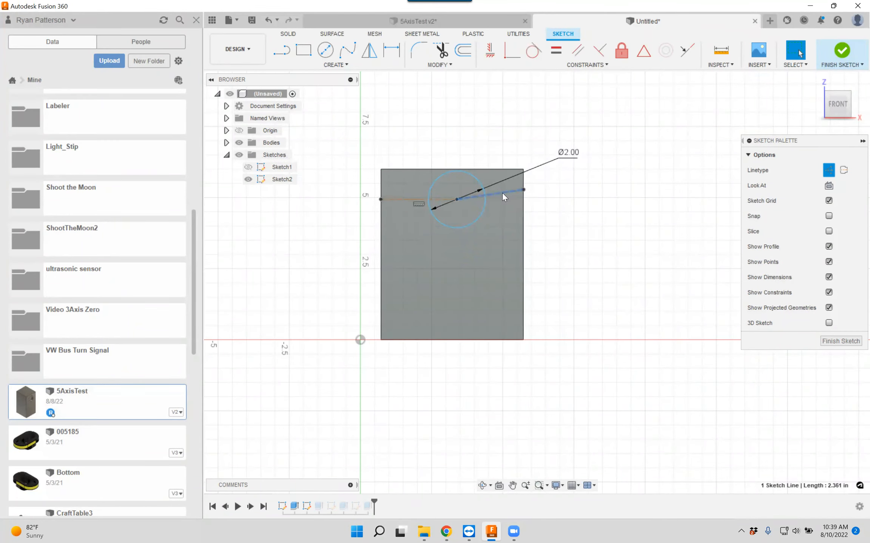
pyautogui.click(491, 50)
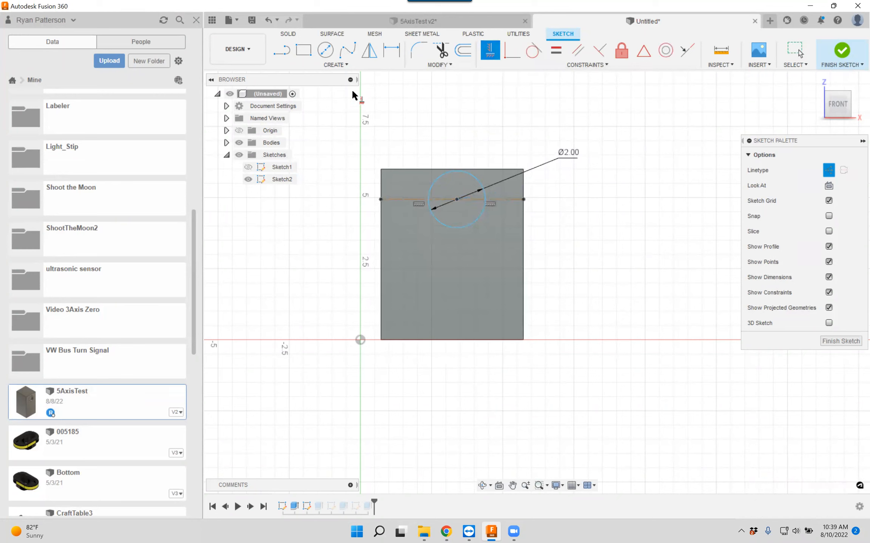
pyautogui.press('Escape')
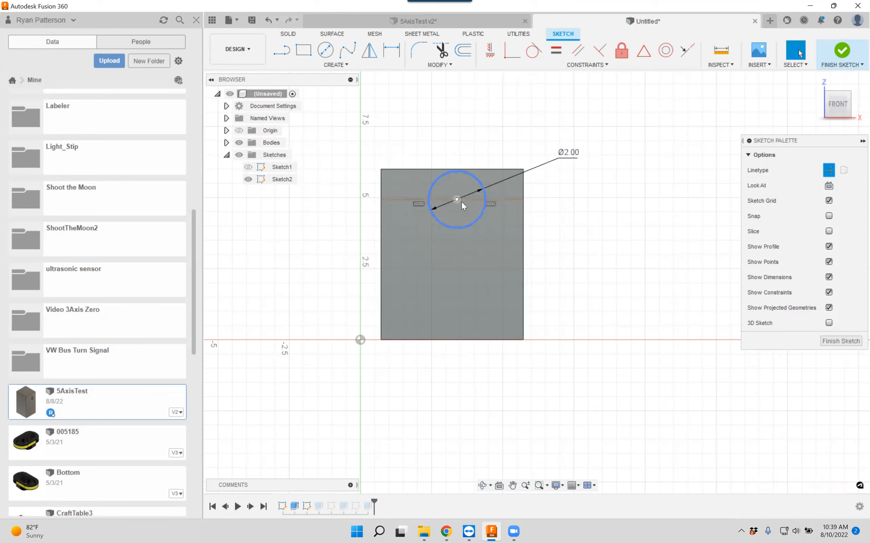
# Make the two construction lines equal in length, moving the circle's centre before and after to check its remaining freedom.
pyautogui.moveTo(457, 200)
pyautogui.mouseDown()
pyautogui.moveTo(435, 267)
pyautogui.moveTo(401, 228)
pyautogui.moveTo(496, 224)
pyautogui.moveTo(394, 227)
pyautogui.moveTo(501, 226)
pyautogui.moveTo(491, 194)
pyautogui.moveTo(404, 203)
pyautogui.moveTo(495, 213)
pyautogui.moveTo(436, 214)
pyautogui.moveTo(464, 218)
pyautogui.mouseUp()
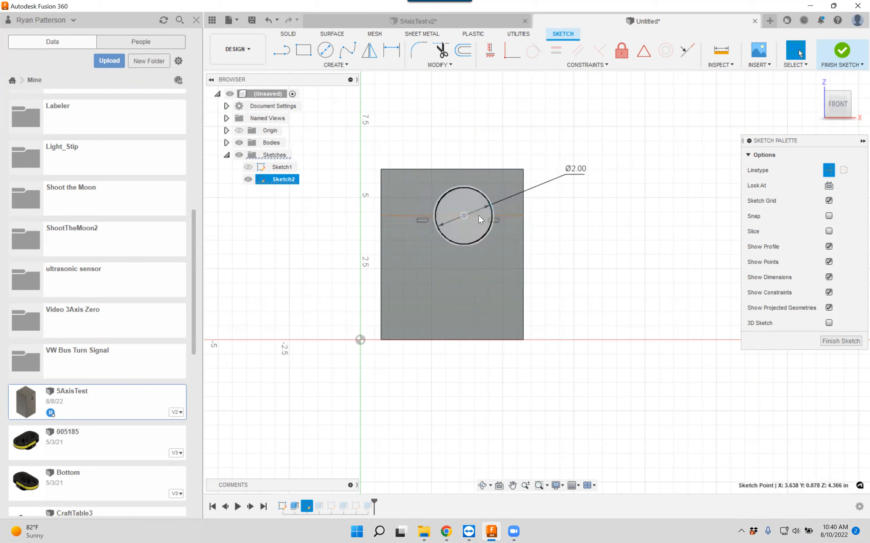
pyautogui.click(513, 216)
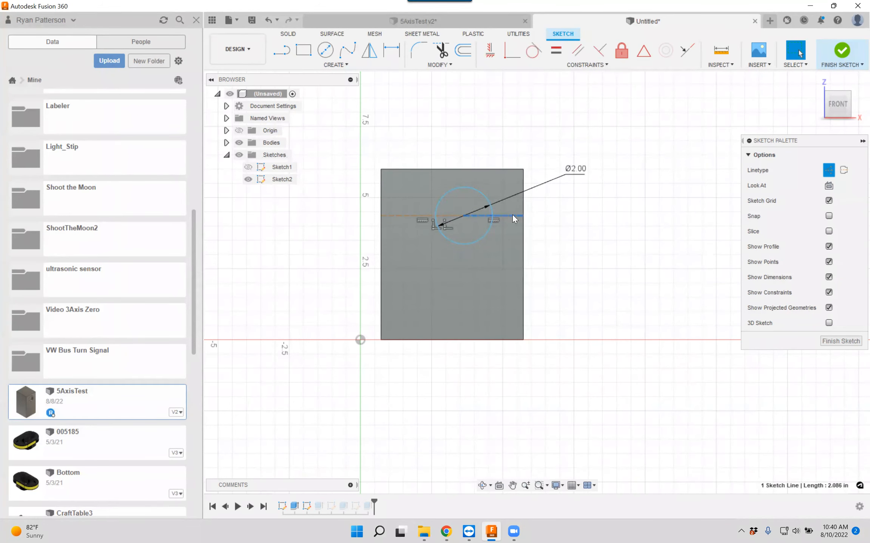
pyautogui.keyDown('shift'); pyautogui.click(399, 216); pyautogui.keyUp('shift')
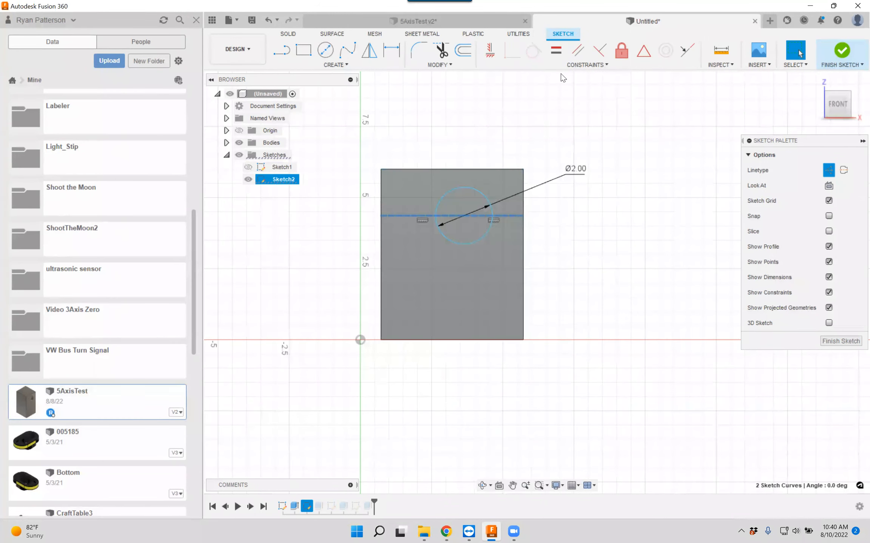
pyautogui.click(557, 52)
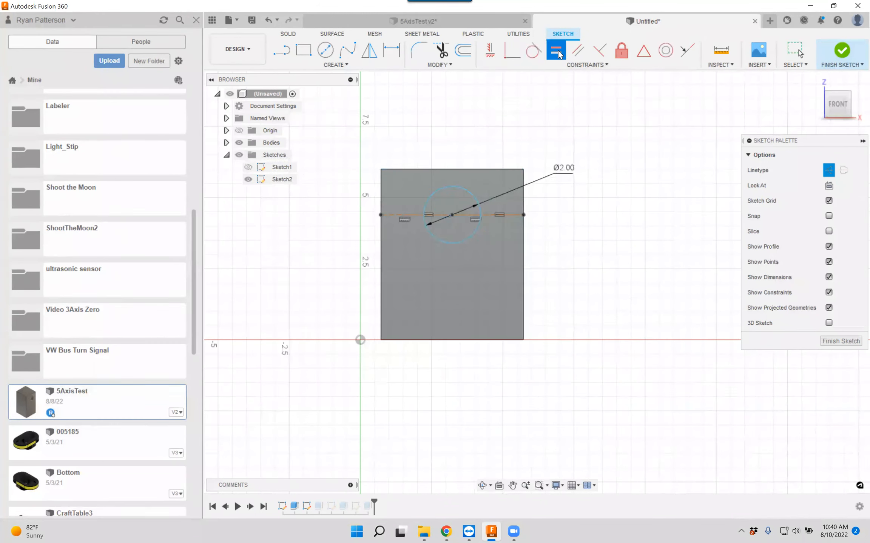
pyautogui.press('Escape')
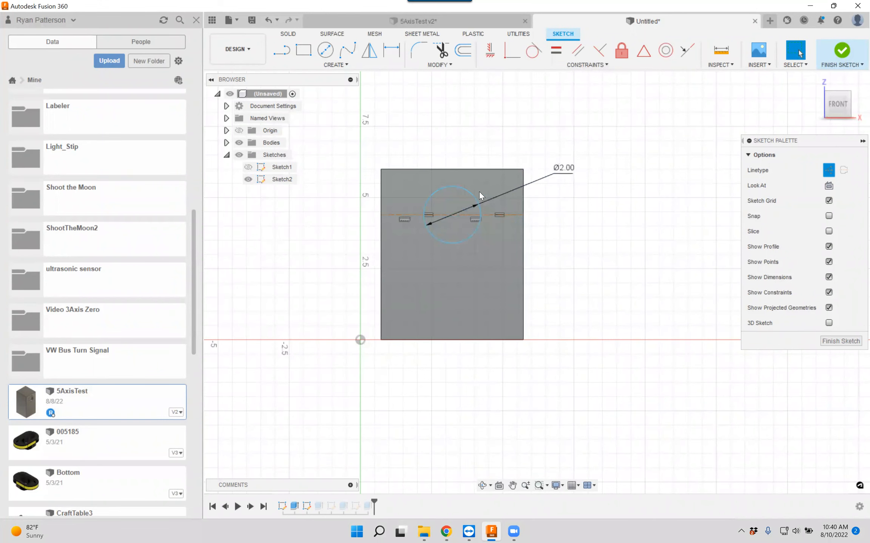
pyautogui.click(453, 214)
pyautogui.click(454, 215)
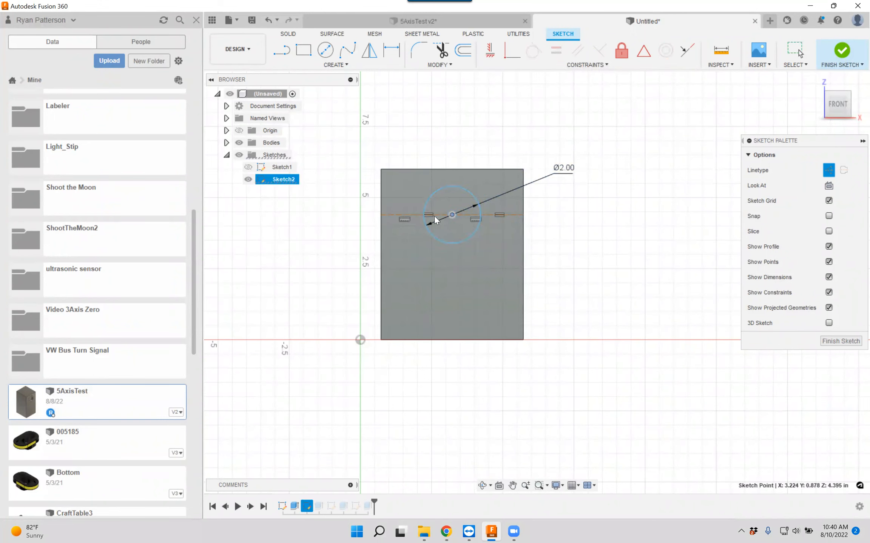
pyautogui.moveTo(450, 214)
pyautogui.mouseDown()
pyautogui.moveTo(457, 277)
pyautogui.moveTo(456, 195)
pyautogui.moveTo(462, 201)
pyautogui.mouseUp()
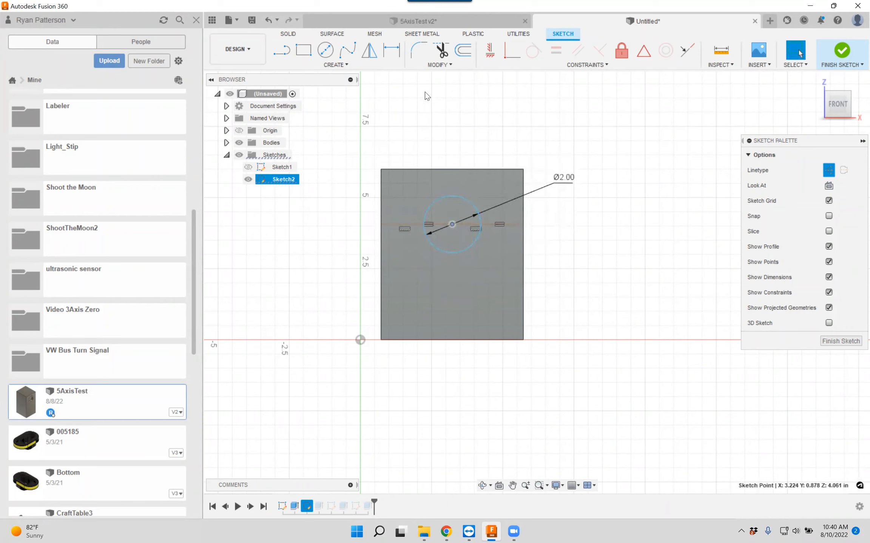
# Dimension the distance from the face's top edge to the horizontal construction line as 1.5 in.
pyautogui.click(391, 53)
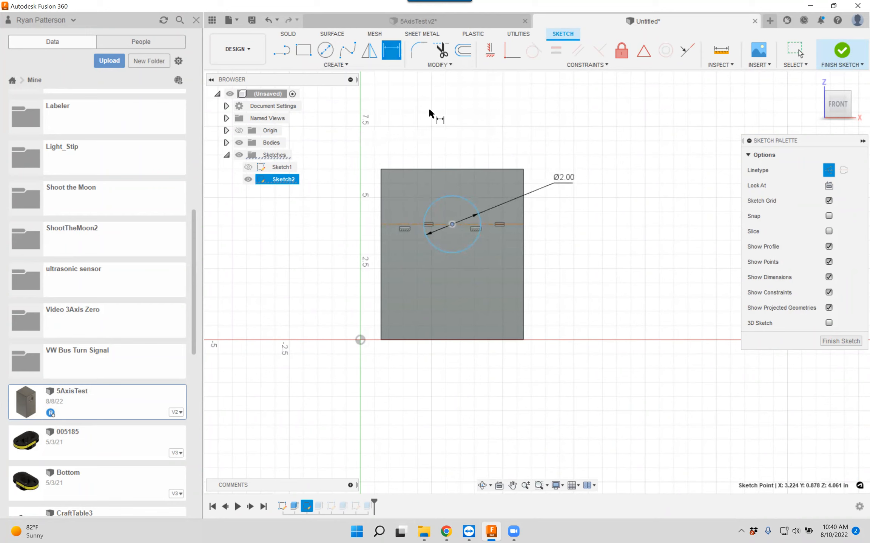
pyautogui.click(481, 173)
pyautogui.click(496, 223)
pyautogui.click(561, 218)
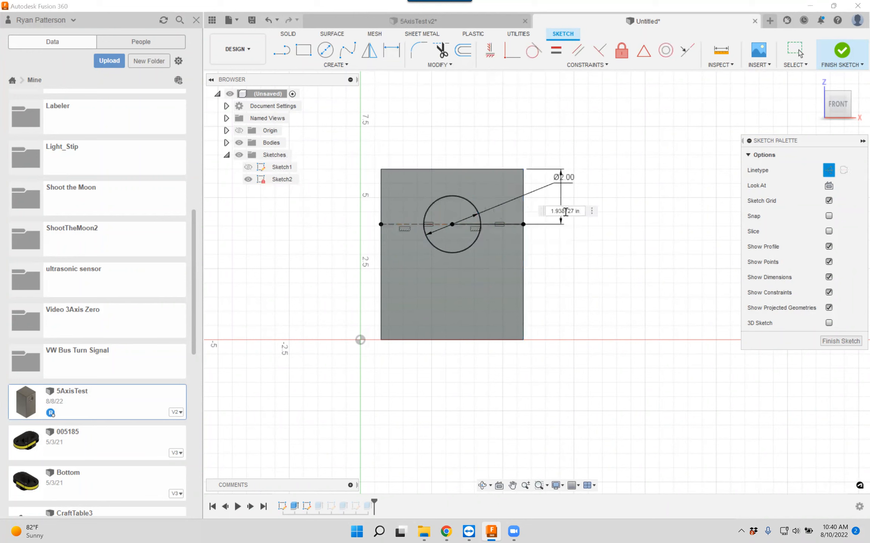
pyautogui.write('1.5')
pyautogui.press('Return')
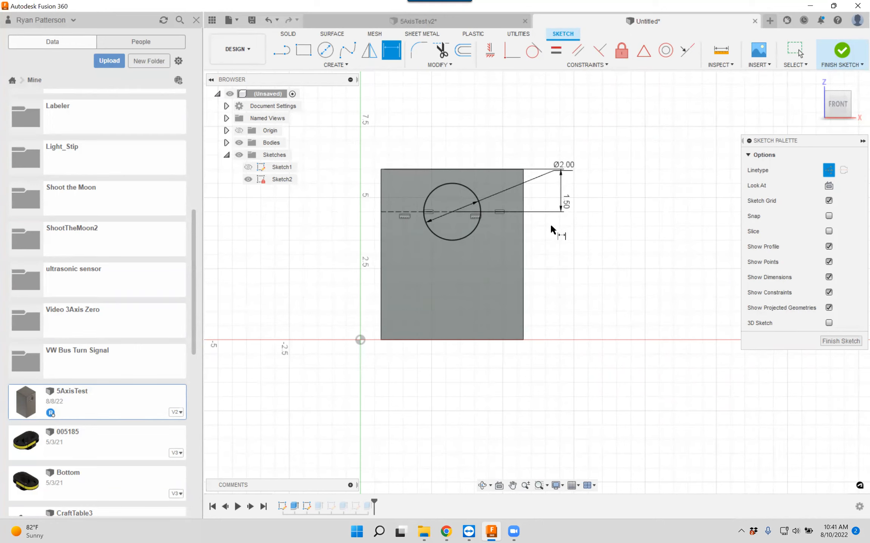
# Exit the dimension command, check the circle's centre point and finish editing Sketch2.
pyautogui.press('Escape')
pyautogui.click(465, 237)
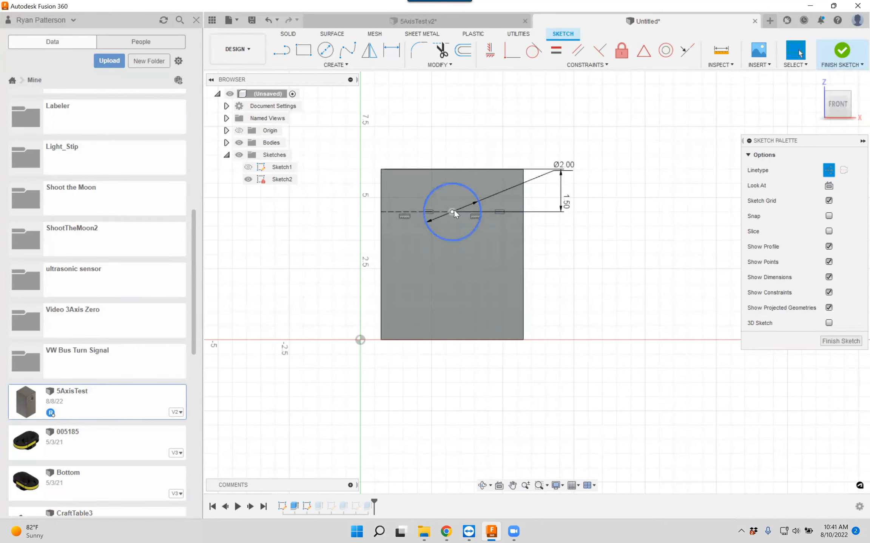
pyautogui.press('Escape')
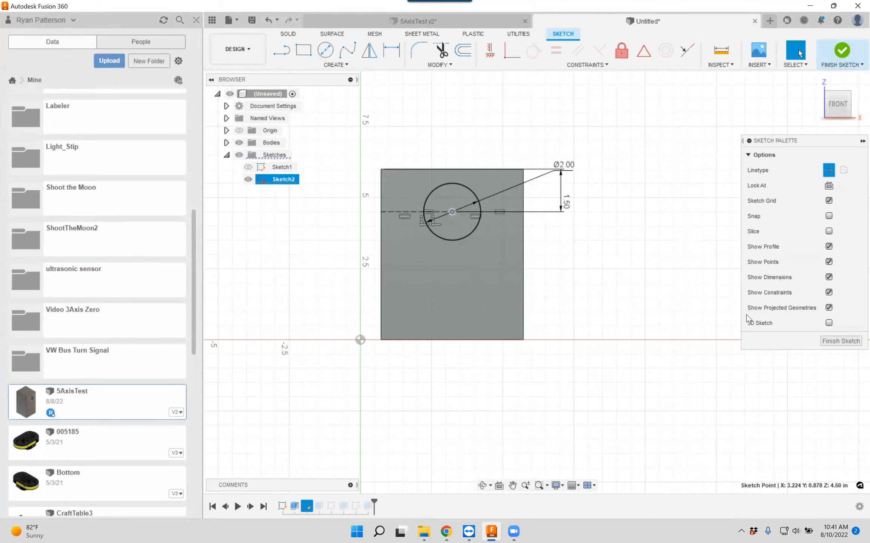
pyautogui.click(832, 342)
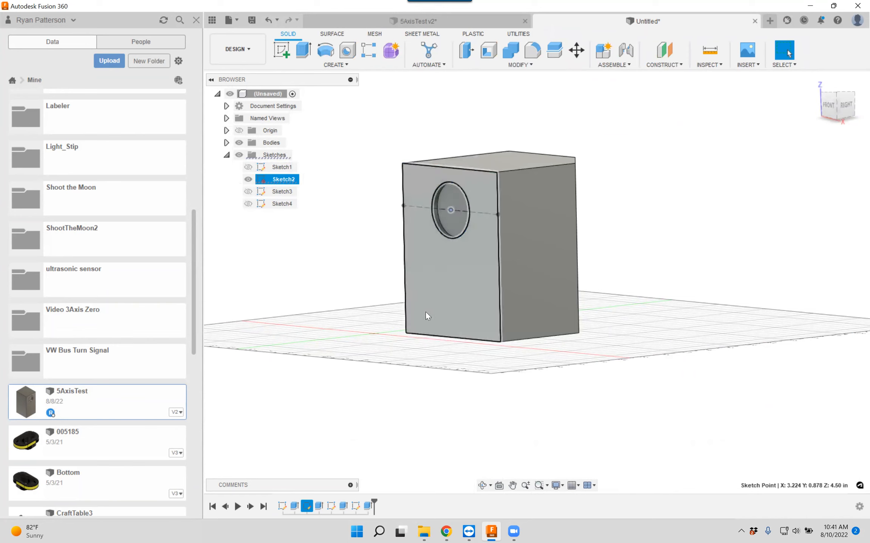
# Edit the block's base extrusion to make the body taller.
pyautogui.doubleClick(294, 508)
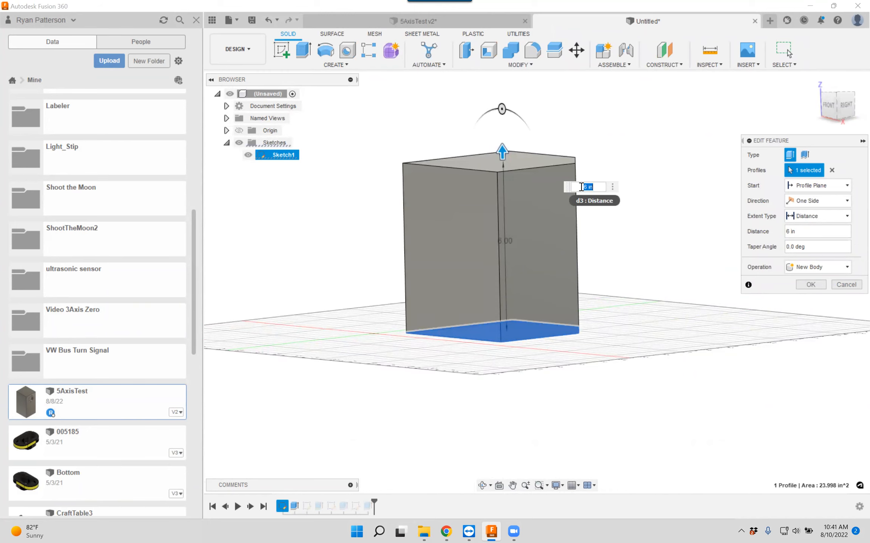
pyautogui.click(810, 285)
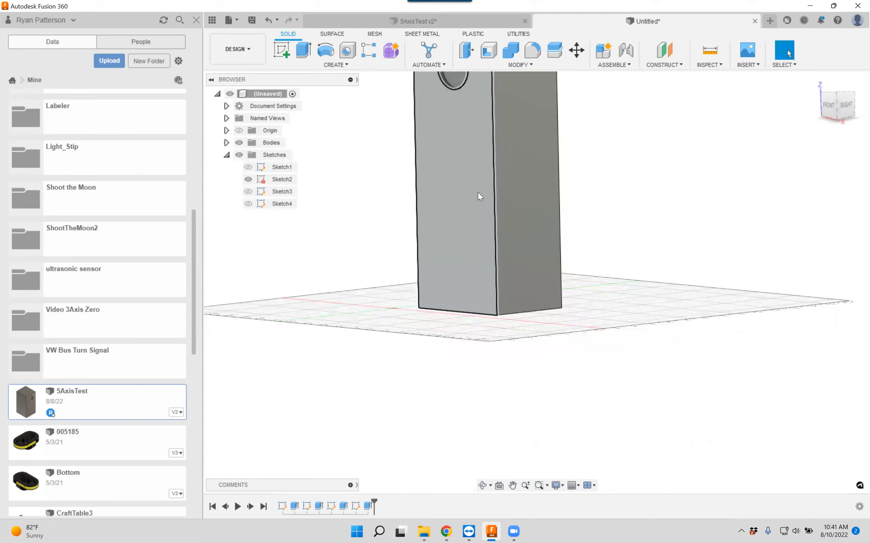
pyautogui.scroll(-5, 477, 192)
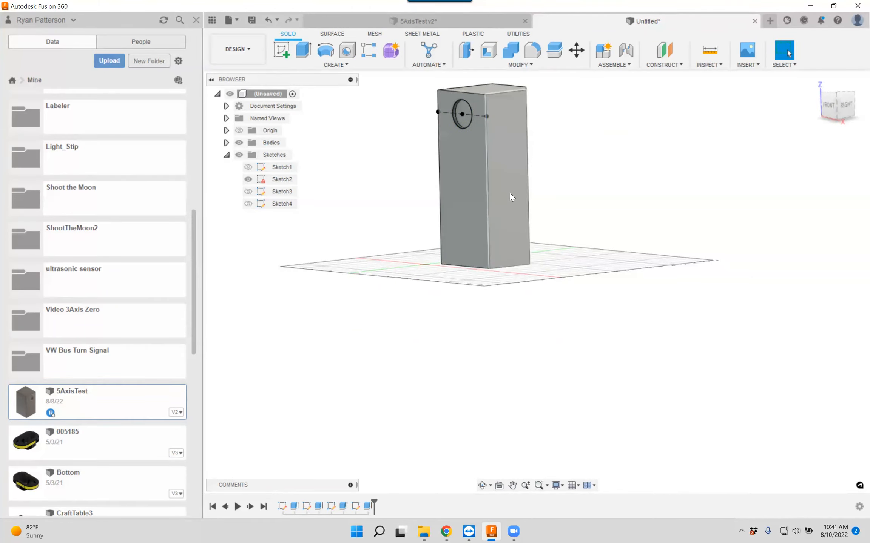
# Open Sketch1, the block's base profile, for editing.
pyautogui.moveTo(425, 268)
pyautogui.keyDown('shift'); pyautogui.mouseDown(button='middle')
pyautogui.moveTo(474, 286)
pyautogui.moveTo(475, 307)
pyautogui.moveTo(468, 302)
pyautogui.mouseUp(button='middle'); pyautogui.keyUp('shift')
pyautogui.rightClick(286, 172)
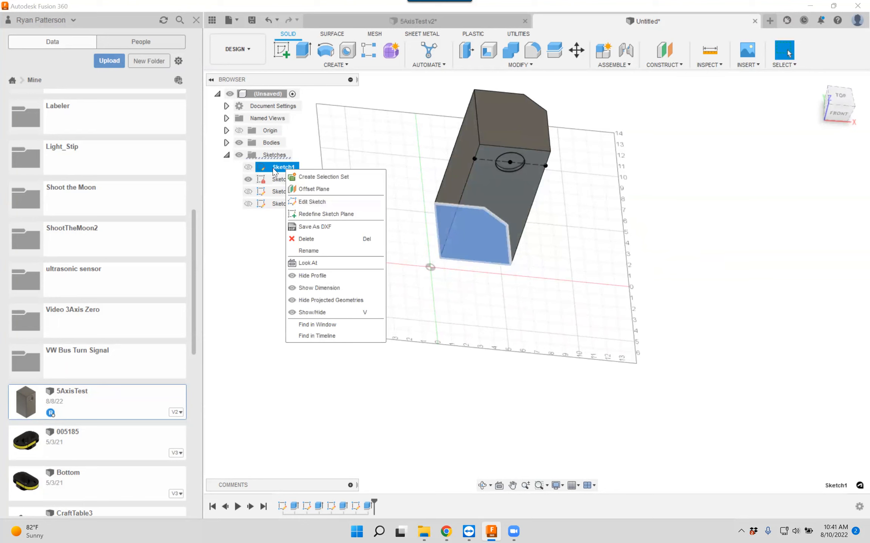
pyautogui.click(301, 203)
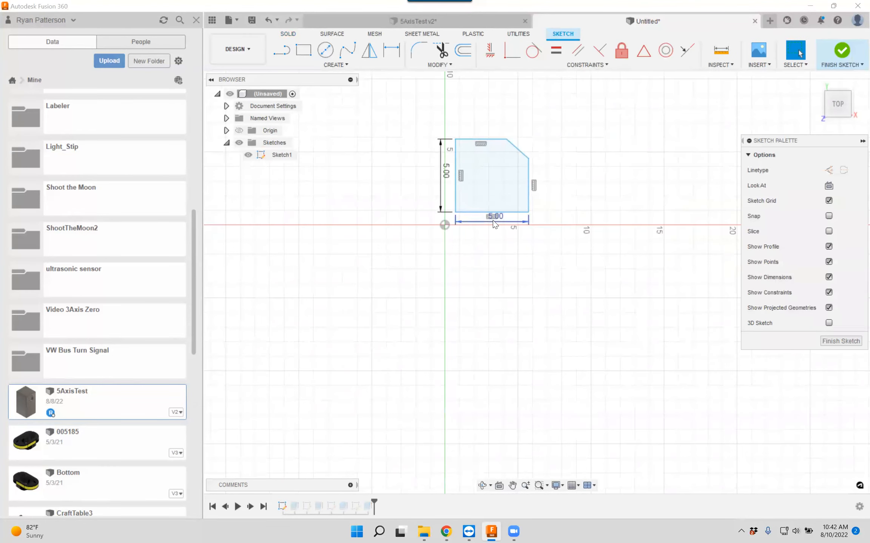
# Try a length of 10 in for the base profile's horizontal dimension and undo it.
pyautogui.doubleClick(495, 217)
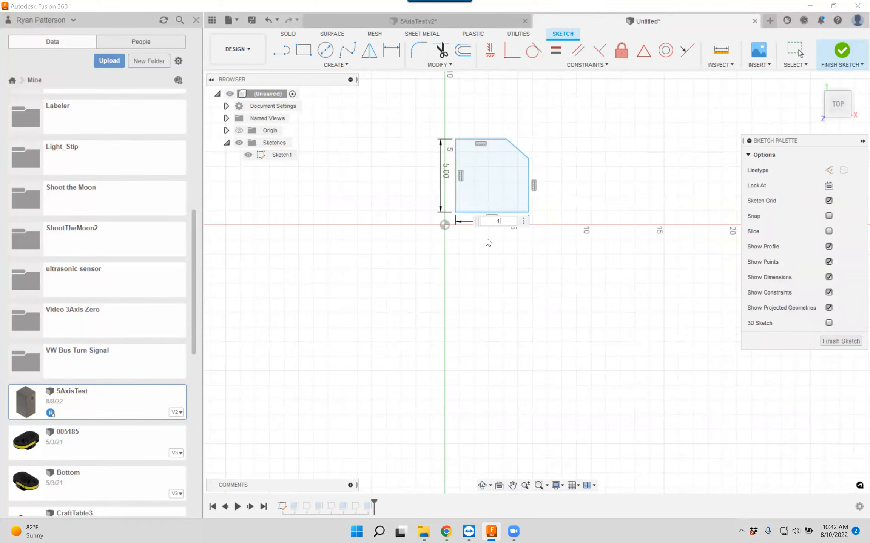
pyautogui.write('10')
pyautogui.press('Return')
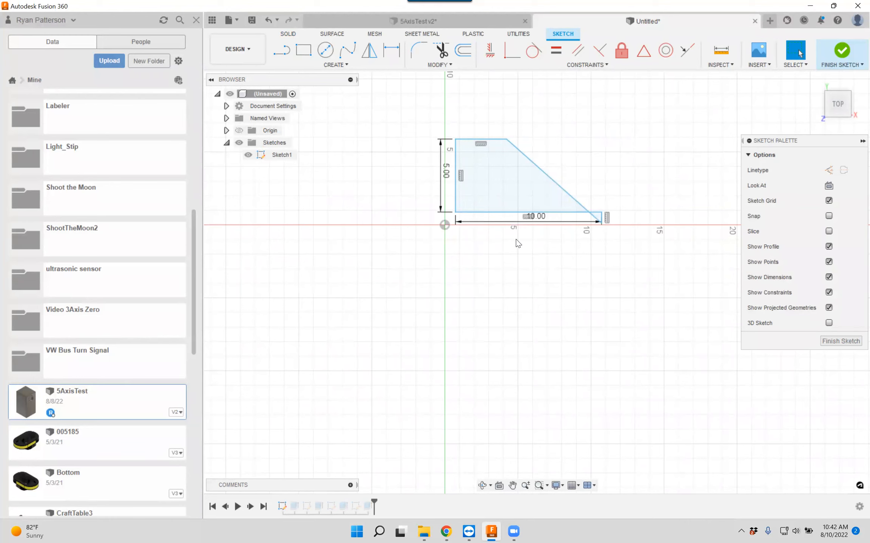
pyautogui.hotkey('ctrl', 'z')
# Set the base profile's horizontal dimension to 7 in and finish the sketch.
pyautogui.click(485, 223)
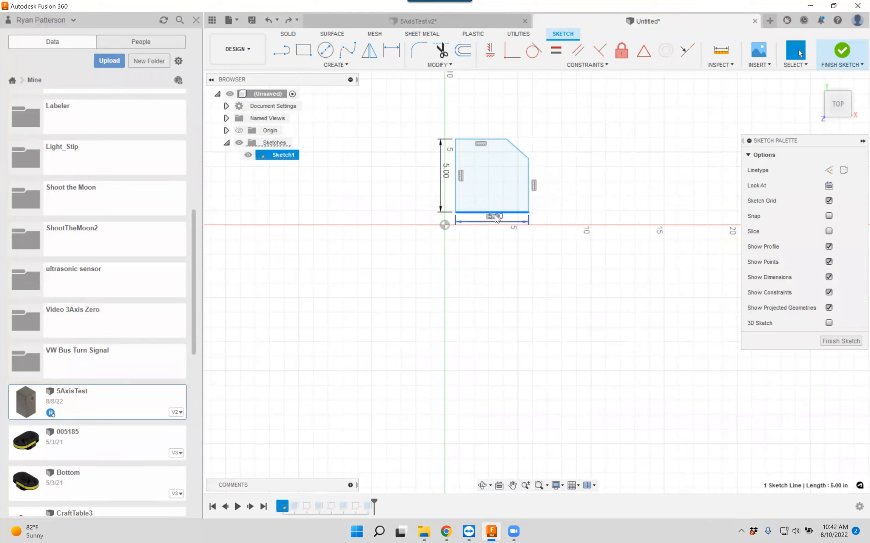
pyautogui.doubleClick(485, 224)
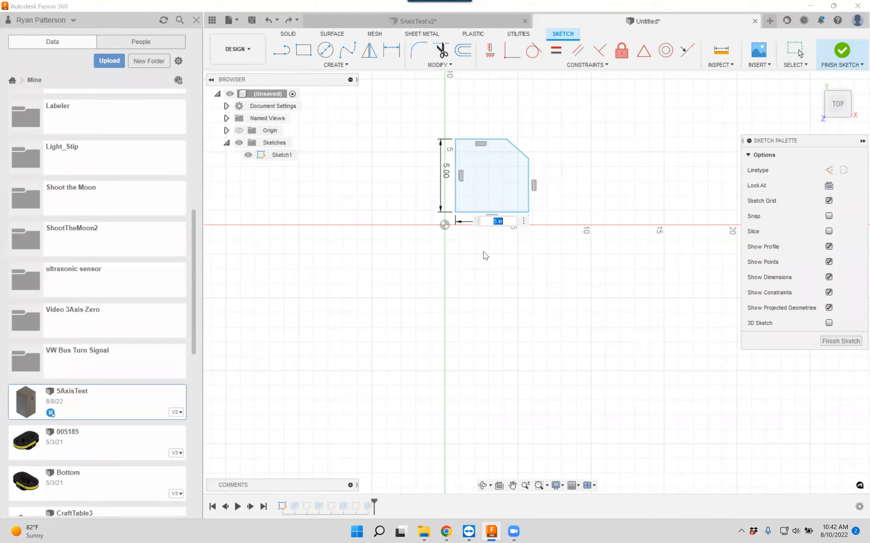
pyautogui.write('7')
pyautogui.press('Return')
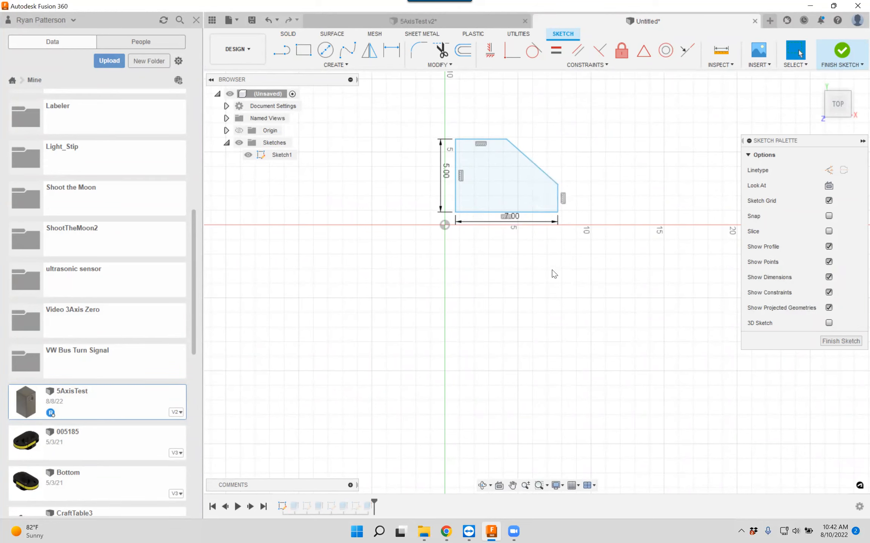
pyautogui.click(836, 341)
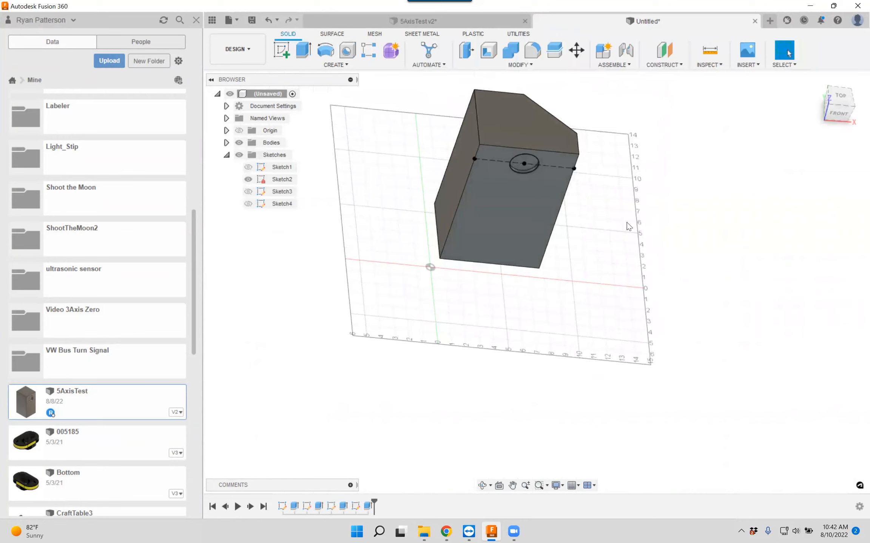
# Inspect the widened block with its hole from several sides and switch to the Manufacture workspace.
pyautogui.keyDown('shift'); pyautogui.moveTo(614, 252); pyautogui.dragTo(604, 214, button='middle'); pyautogui.keyUp('shift')
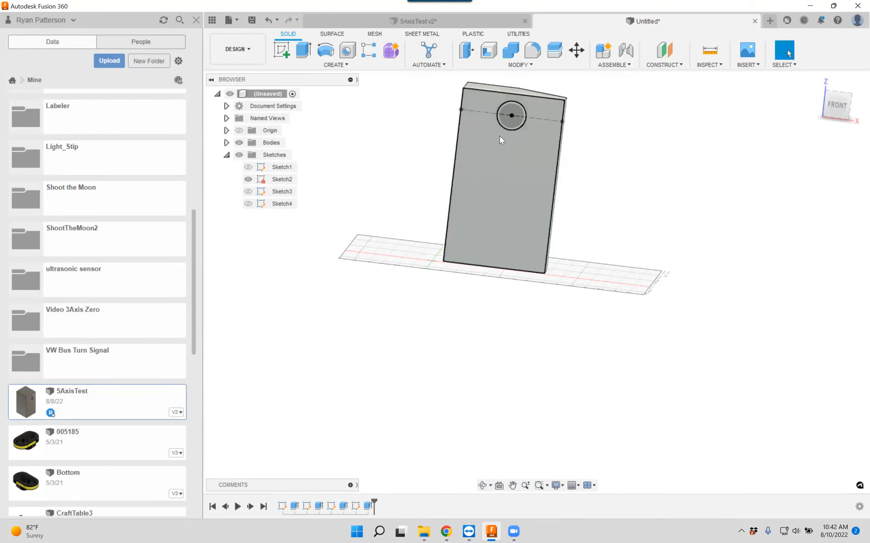
pyautogui.keyDown('shift'); pyautogui.moveTo(439, 146); pyautogui.dragTo(490, 155, button='middle'); pyautogui.keyUp('shift')
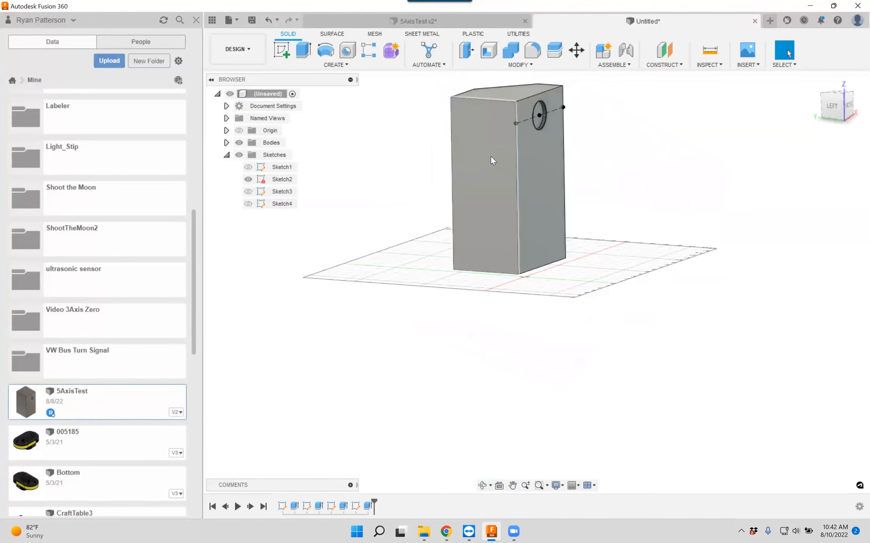
pyautogui.scroll(-5, 577, 211)
pyautogui.keyDown('ctrl'); pyautogui.keyDown('shift'); pyautogui.moveTo(577, 212); pyautogui.dragTo(576, 193, button='middle'); pyautogui.keyUp('shift'); pyautogui.keyUp('ctrl')
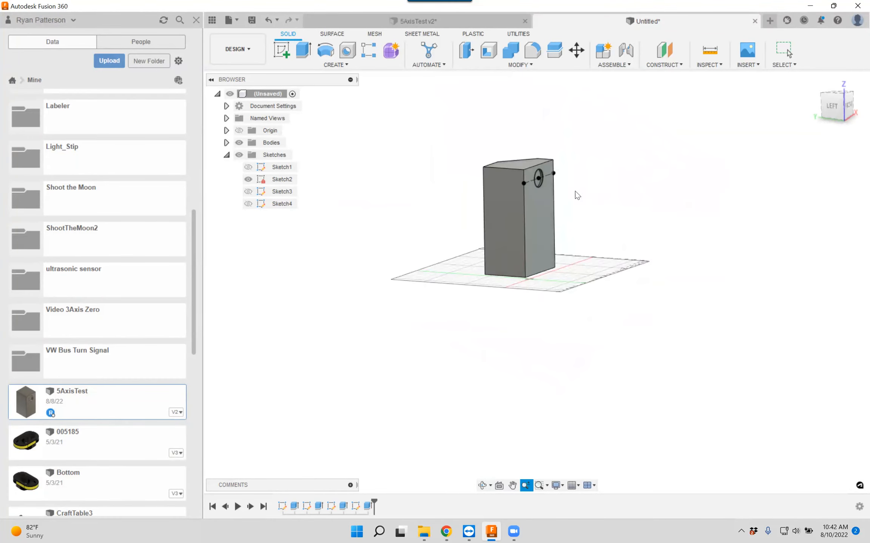
pyautogui.click(245, 49)
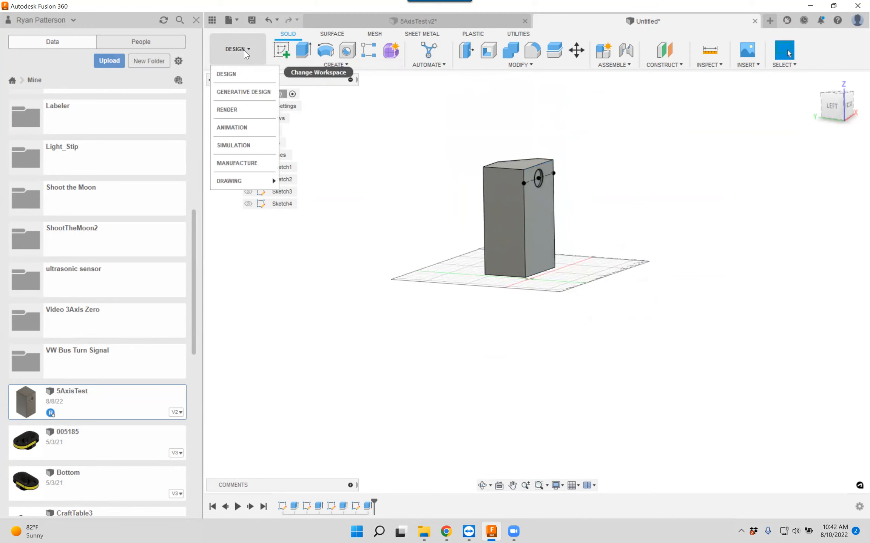
pyautogui.click(237, 163)
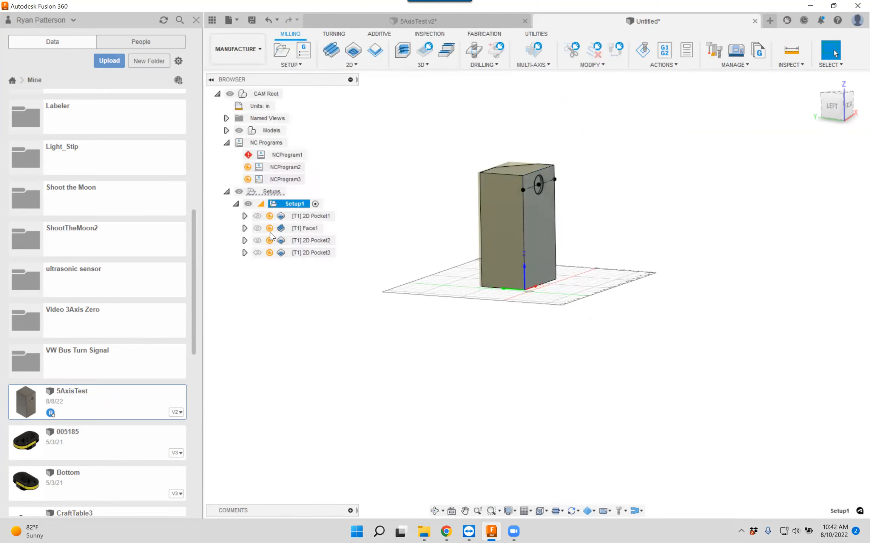
# Check the toolpath status of the operations under Setup1.
pyautogui.click(269, 218)
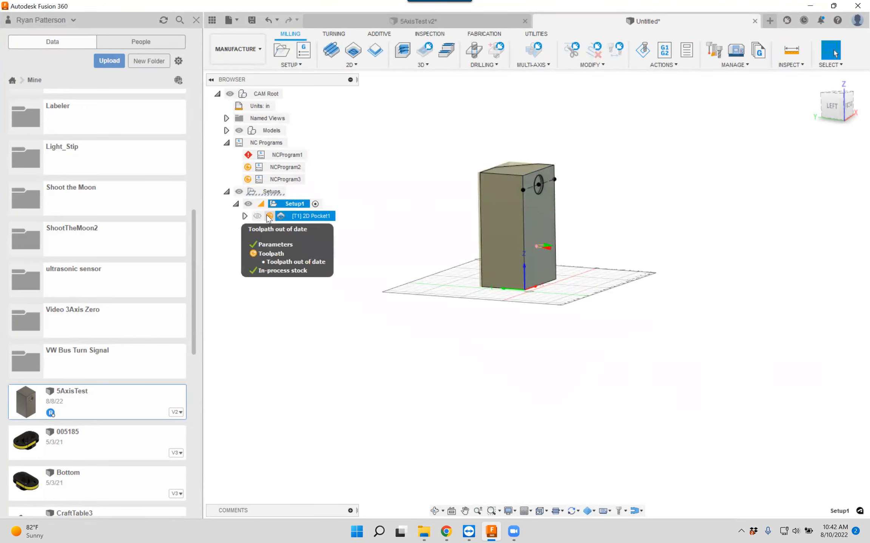
pyautogui.moveTo(268, 228)
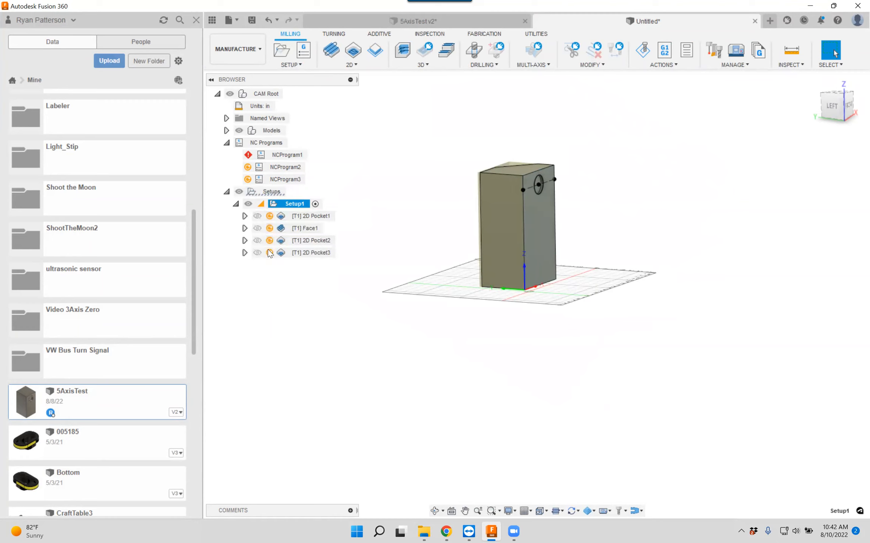
pyautogui.click(268, 253)
# Simulate the toolpaths of all setups without regenerating them, and review the log of the 2D Pocket1 operation.
pyautogui.keyDown('shift'); pyautogui.moveTo(587, 275); pyautogui.dragTo(538, 321, button='middle'); pyautogui.keyUp('shift')
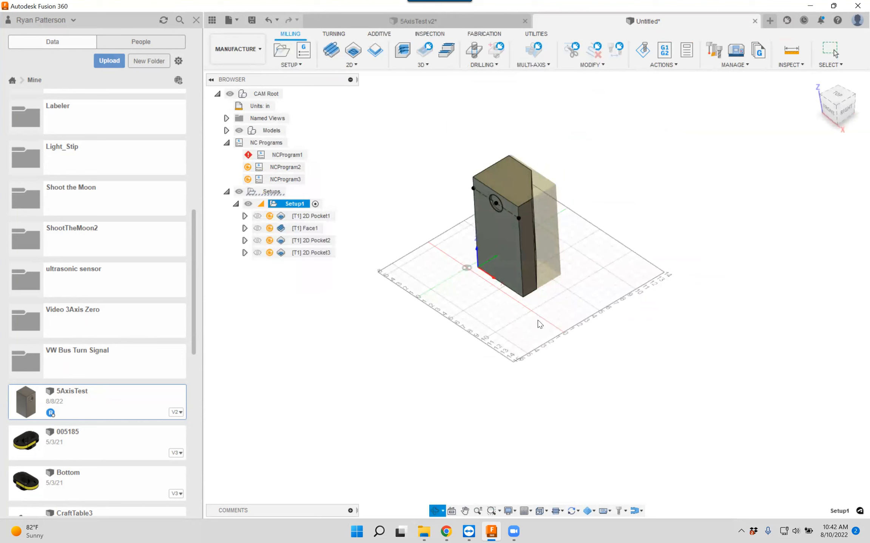
pyautogui.rightClick(262, 193)
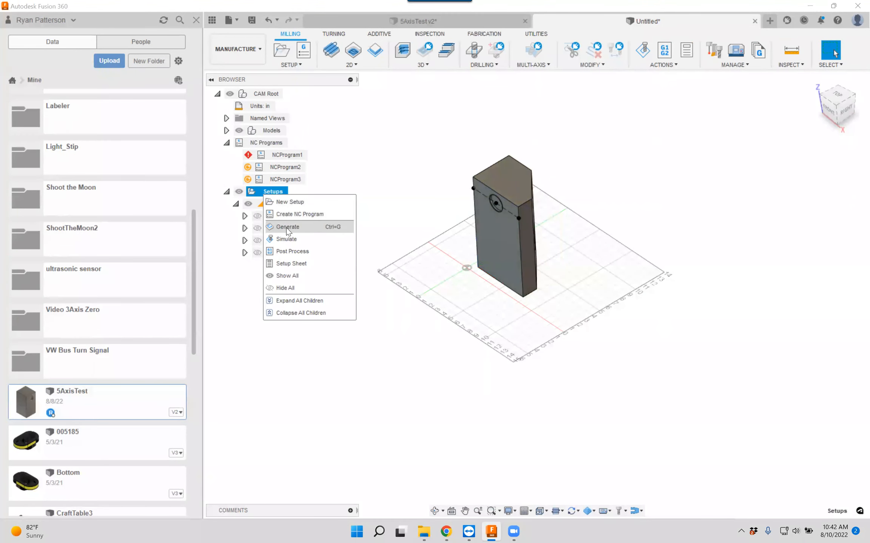
pyautogui.click(287, 239)
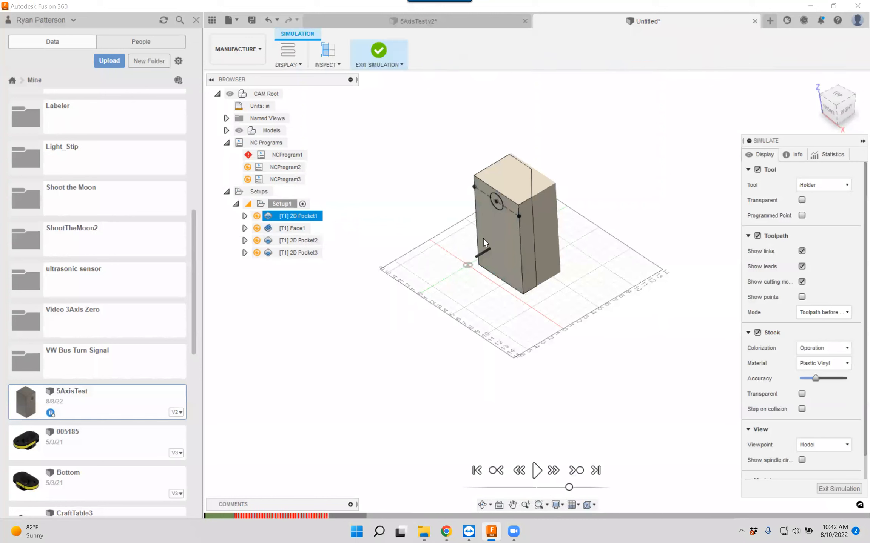
pyautogui.click(536, 470)
pyautogui.click(537, 474)
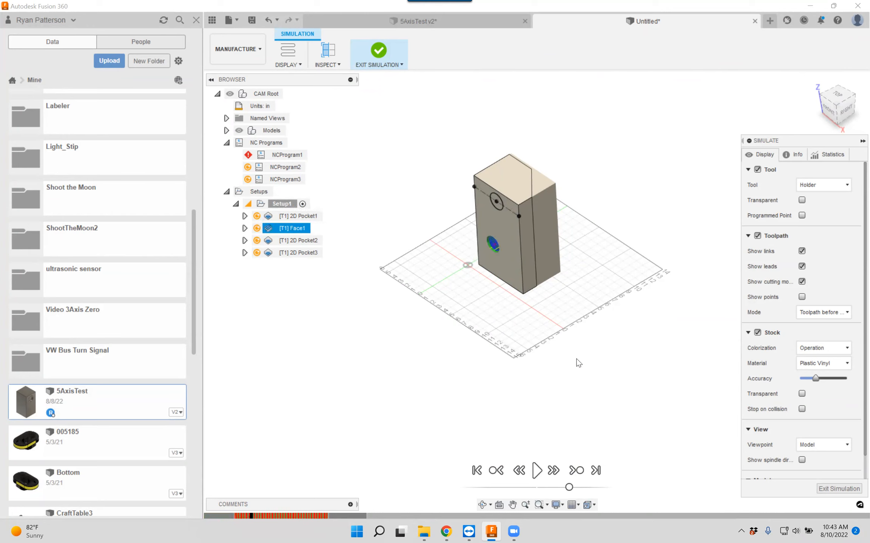
pyautogui.click(257, 217)
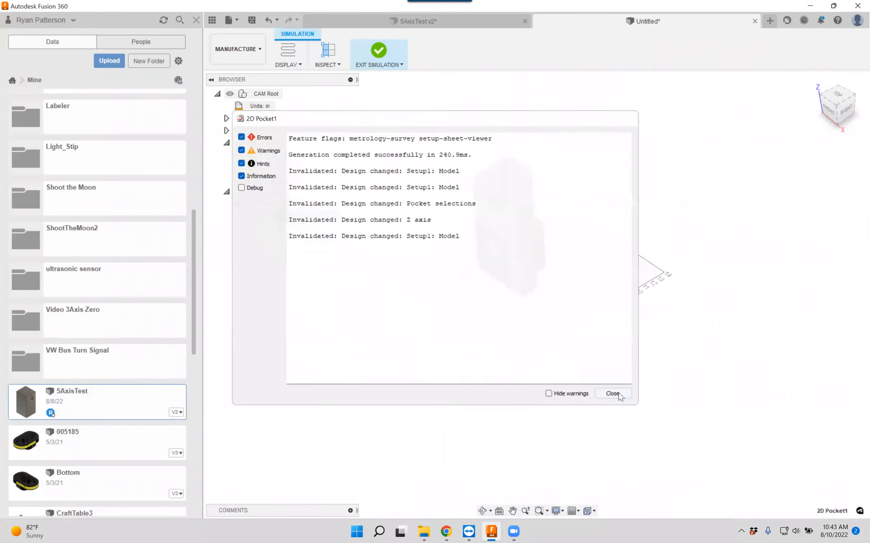
pyautogui.click(623, 394)
# Regenerate the toolpaths of all setups.
pyautogui.rightClick(283, 204)
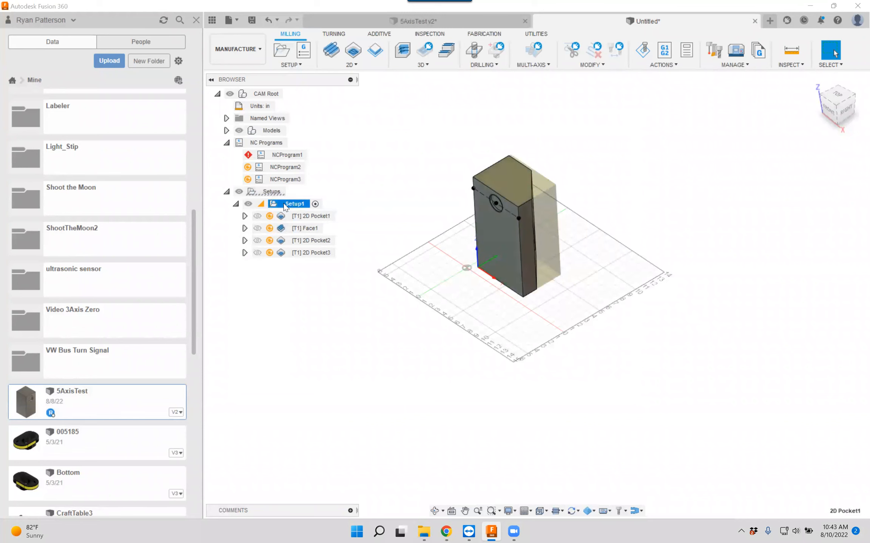
pyautogui.click(253, 293)
pyautogui.rightClick(269, 193)
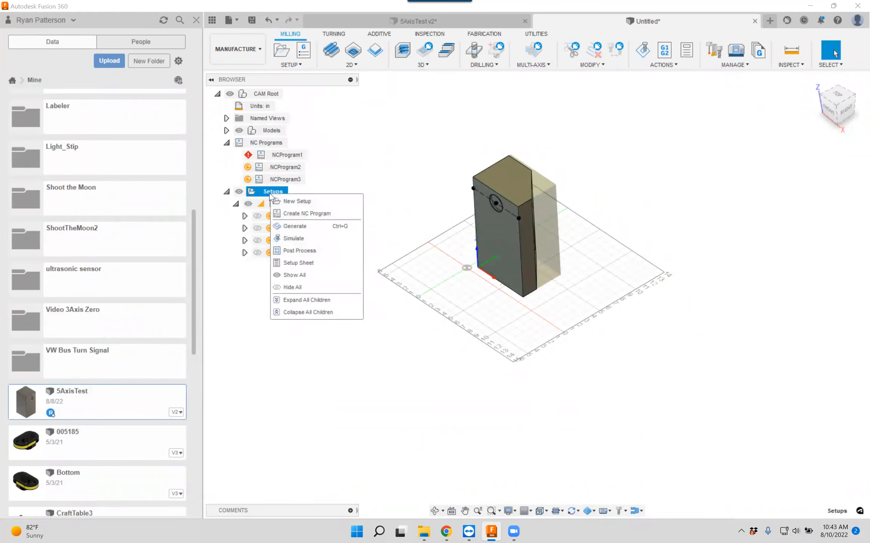
pyautogui.click(293, 227)
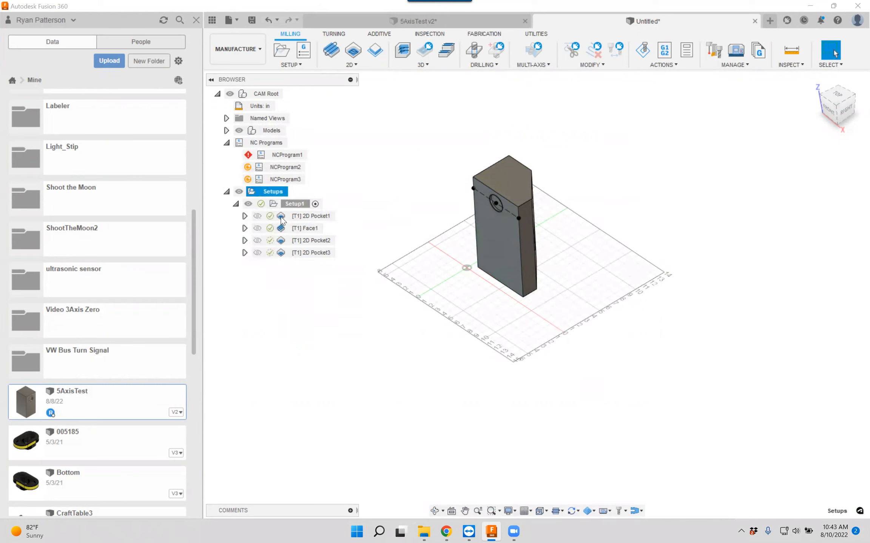
# Play the simulation of all setups with the regenerated toolpaths and exit the simulation.
pyautogui.rightClick(266, 193)
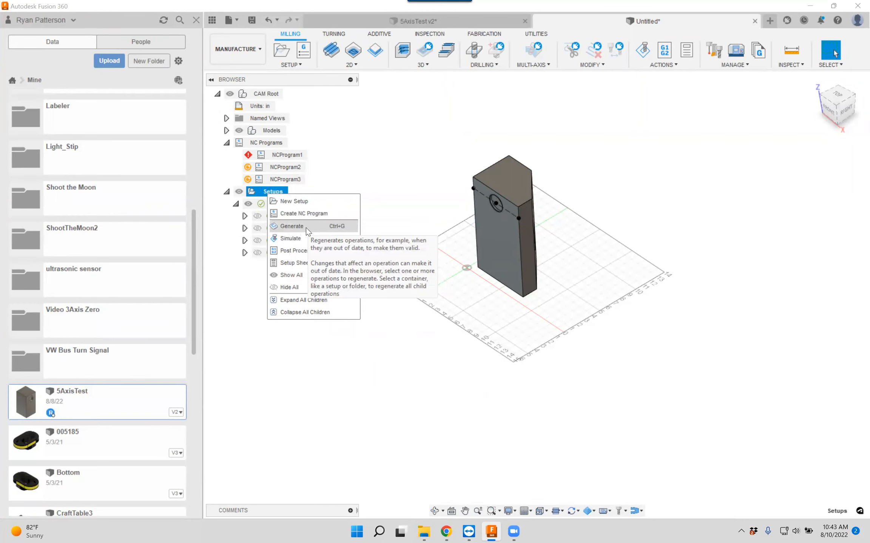
pyautogui.click(300, 236)
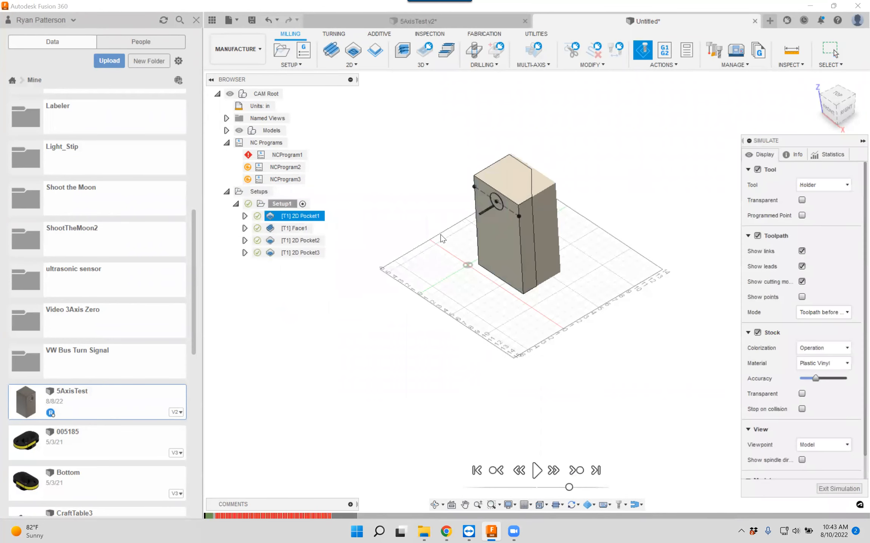
pyautogui.click(536, 471)
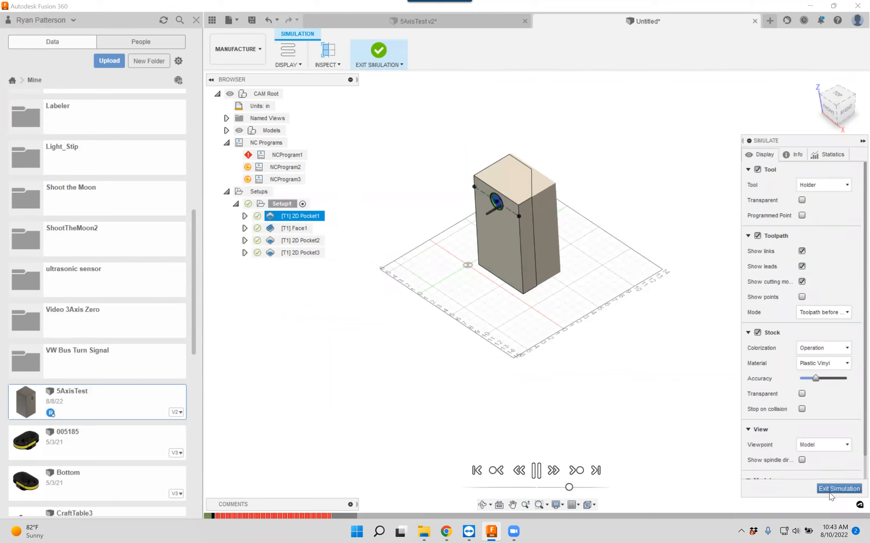
pyautogui.click(829, 490)
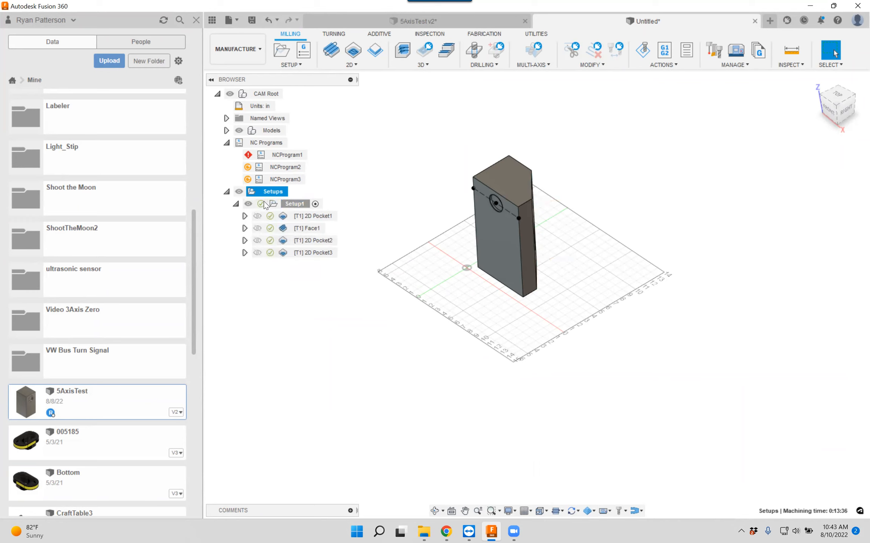
# Check the status of NCProgram3 and NCProgram2.
pyautogui.click(248, 180)
pyautogui.click(247, 180)
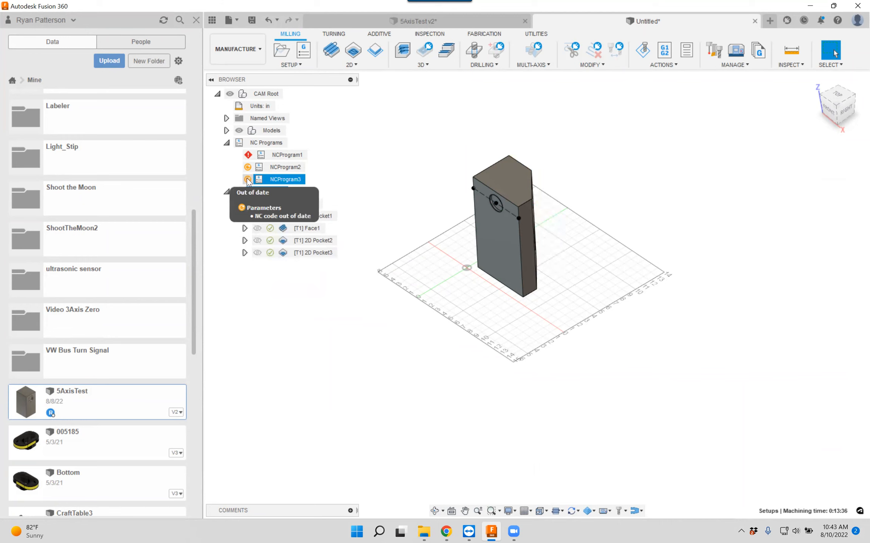
pyautogui.click(248, 168)
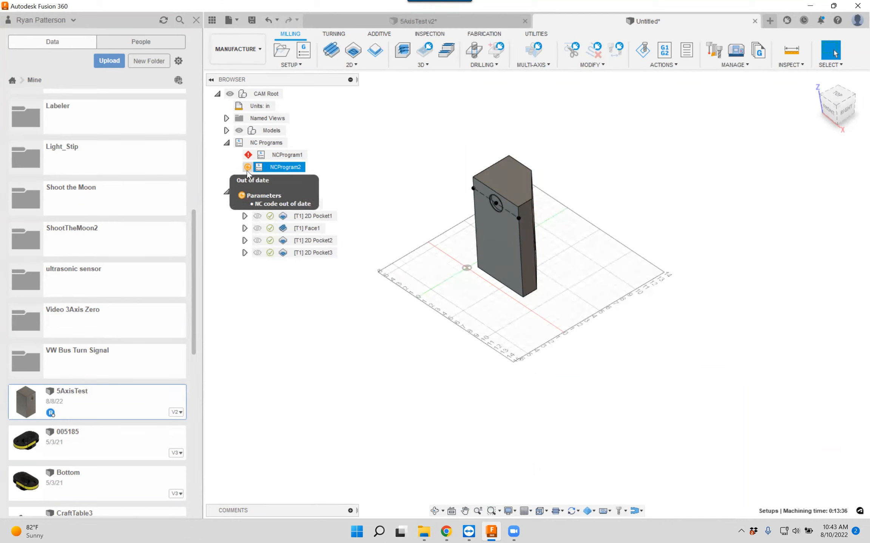
# Switch from the Manufacture workspace to the Design workspace.
pyautogui.click(250, 191)
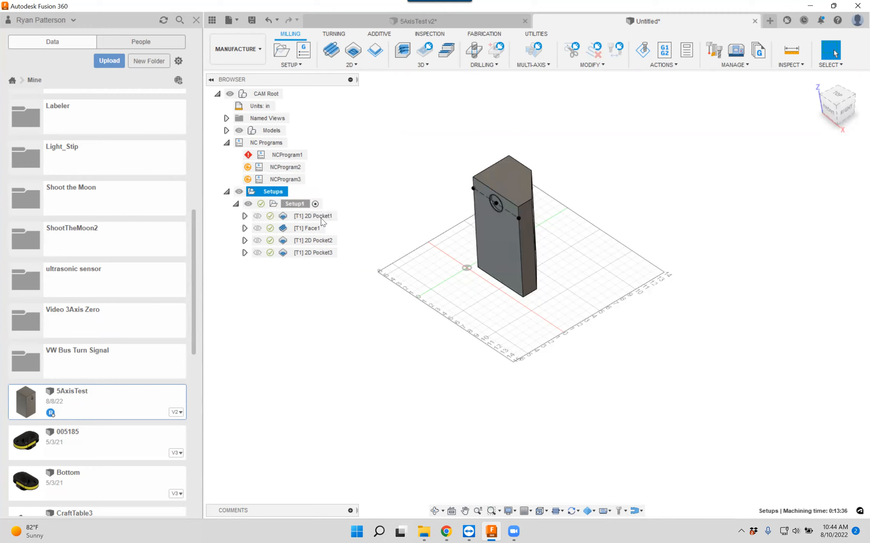
pyautogui.moveTo(272, 231)
pyautogui.click(258, 47)
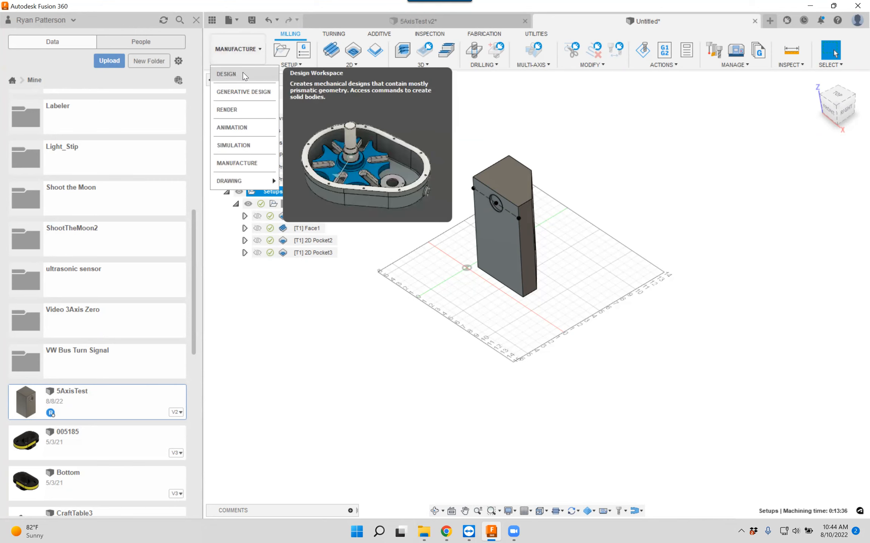
pyautogui.click(242, 73)
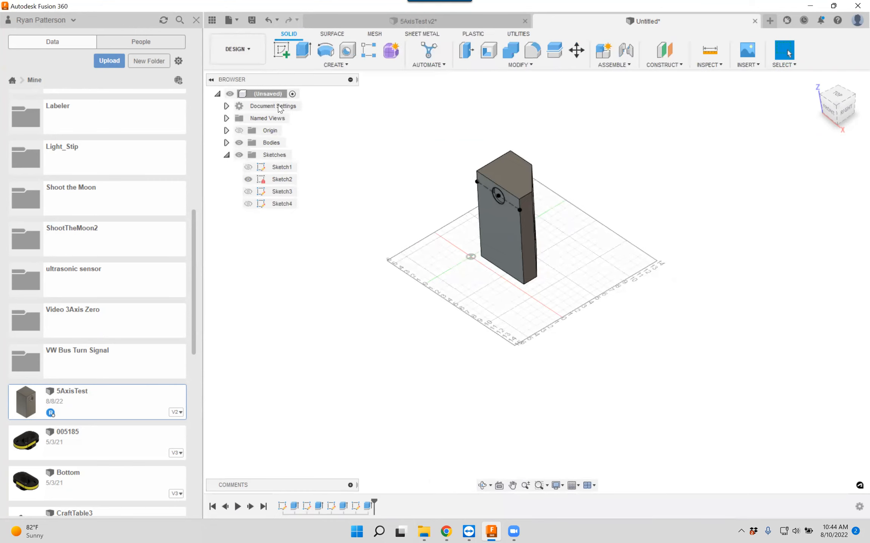
# Open Sketch1, the base profile of the block, for editing.
pyautogui.moveTo(582, 349)
pyautogui.keyDown('shift'); pyautogui.mouseDown(button='middle')
pyautogui.moveTo(578, 324)
pyautogui.moveTo(576, 345)
pyautogui.moveTo(565, 344)
pyautogui.mouseUp(button='middle'); pyautogui.keyUp('shift')
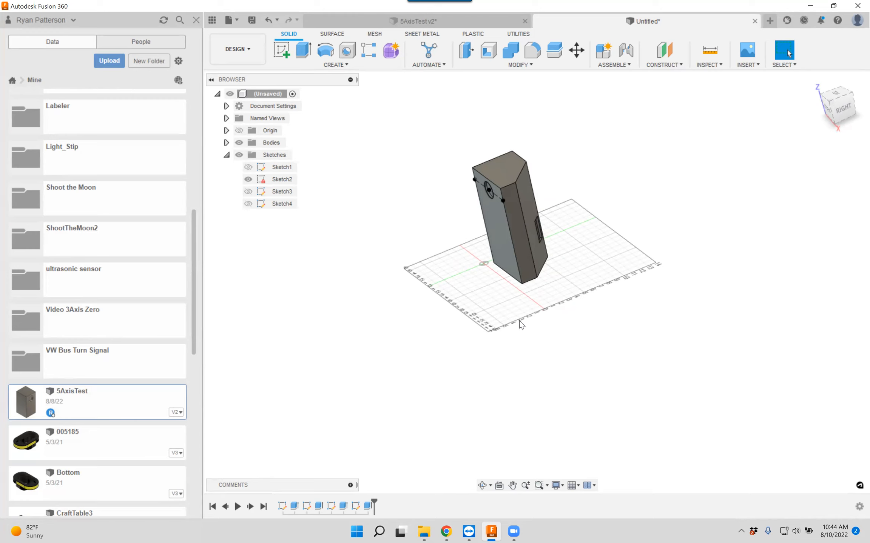
pyautogui.press('F4')
pyautogui.moveTo(427, 194); pyautogui.dragTo(452, 223)
pyautogui.press('Escape')
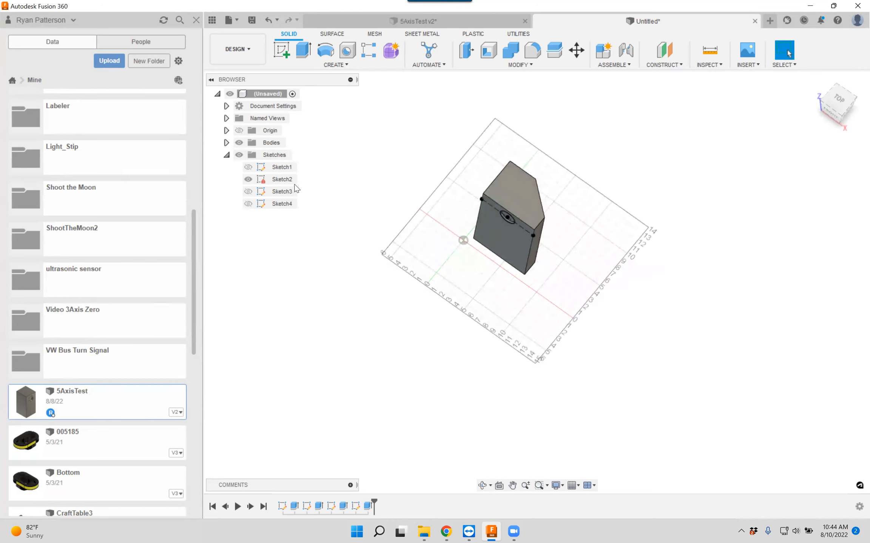
pyautogui.click(276, 171)
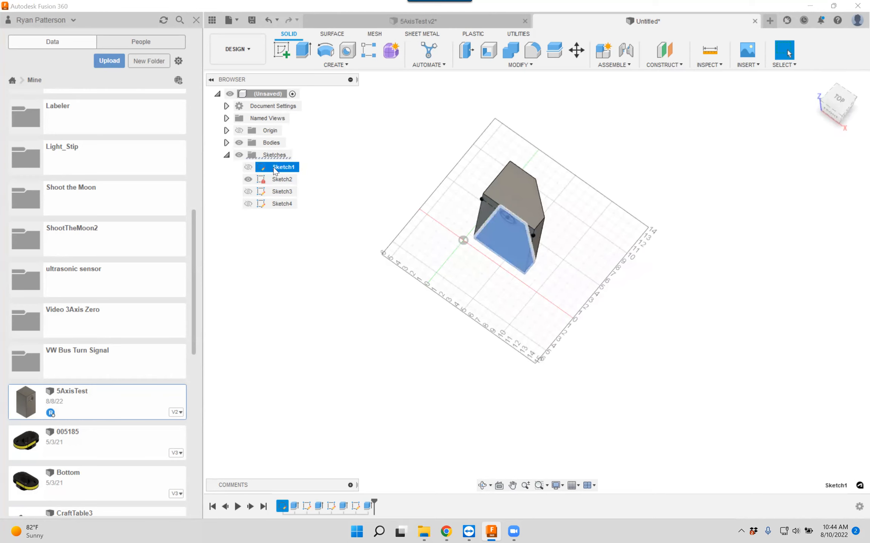
pyautogui.moveTo(546, 284)
pyautogui.keyDown('shift'); pyautogui.mouseDown(button='middle')
pyautogui.moveTo(549, 269)
pyautogui.moveTo(555, 289)
pyautogui.moveTo(547, 282)
pyautogui.mouseUp(button='middle'); pyautogui.keyUp('shift')
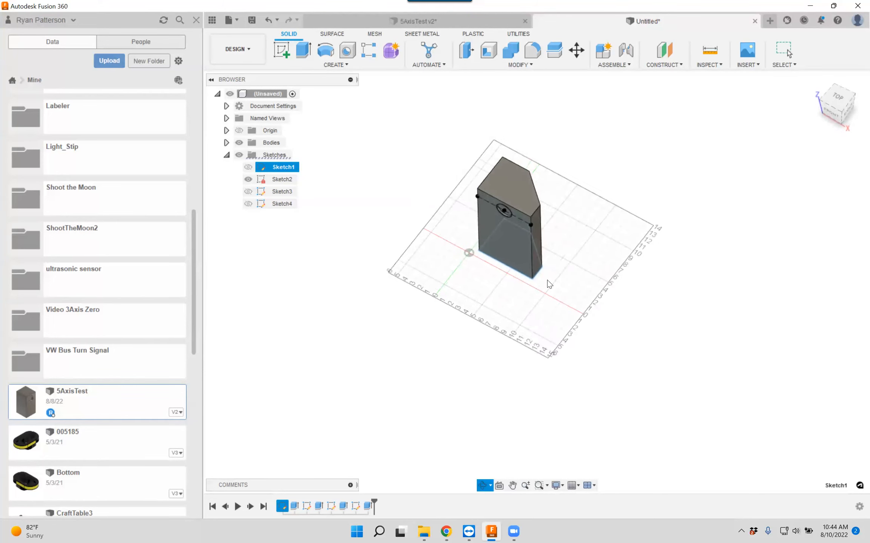
pyautogui.rightClick(279, 171)
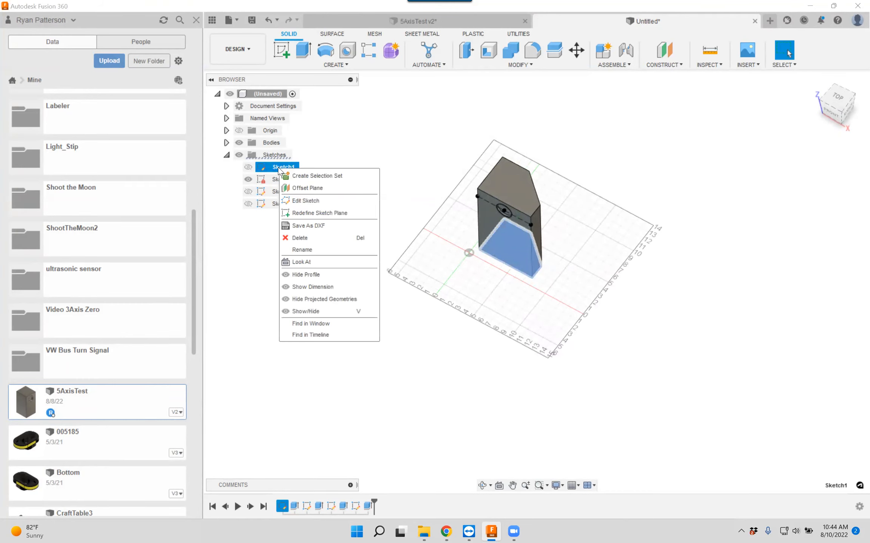
pyautogui.click(299, 201)
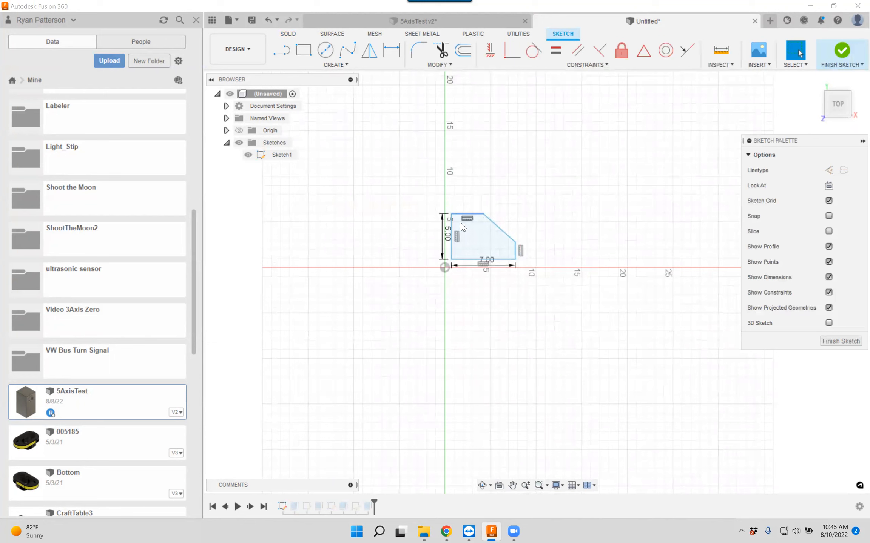
# Sketch a diagonal line across the profile's upper-left corner, extending past both the left and top edges.
pyautogui.click(456, 222)
pyautogui.scroll(2, 457, 220)
pyautogui.scroll(2, 456, 220)
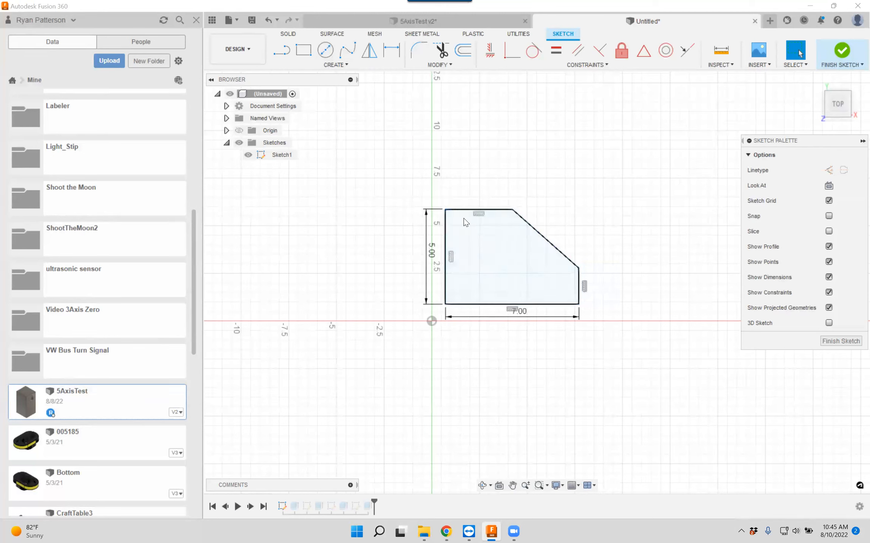
pyautogui.click(286, 51)
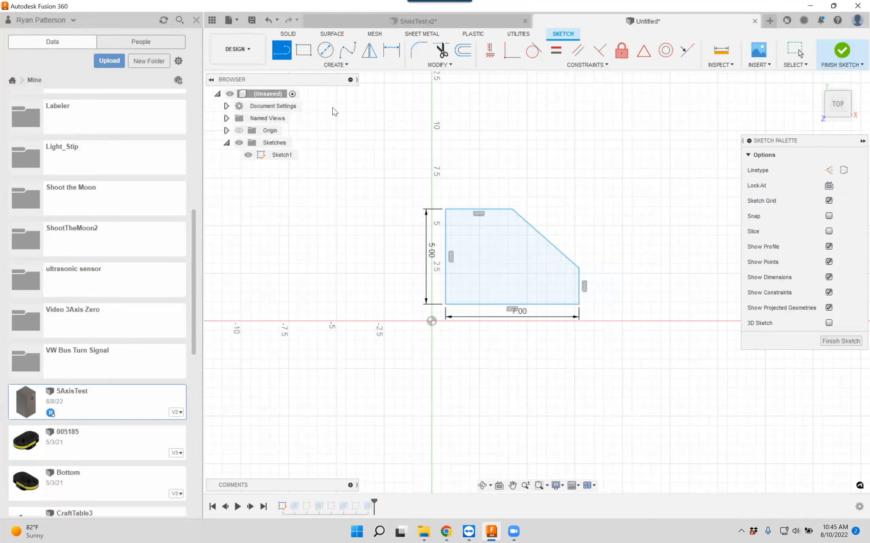
pyautogui.click(431, 242)
pyautogui.click(485, 187)
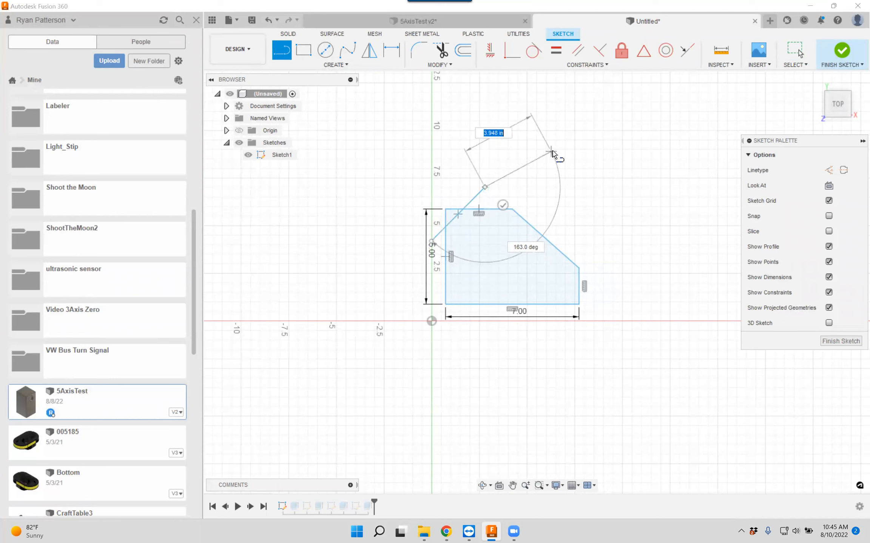
pyautogui.press('Escape')
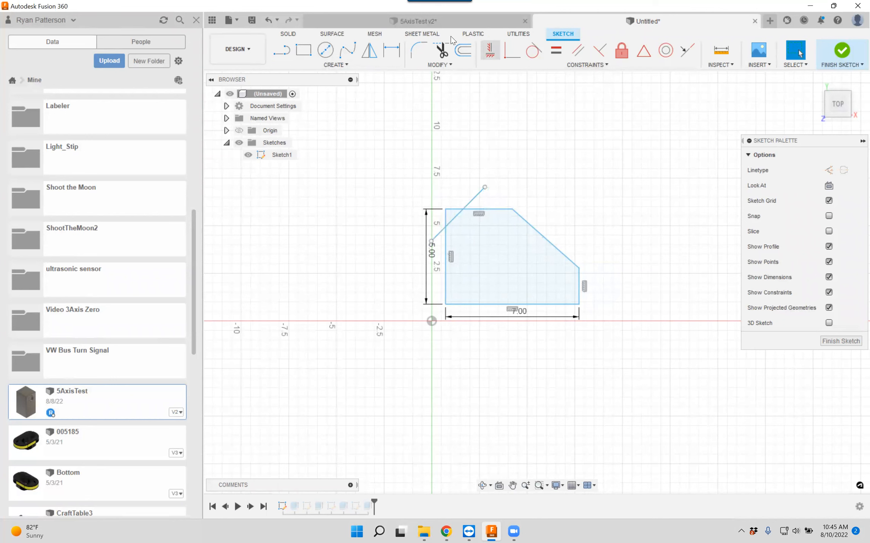
# Trim both overhanging ends of the diagonal line and the cut-off corner edges so the line closes the profile.
pyautogui.click(445, 54)
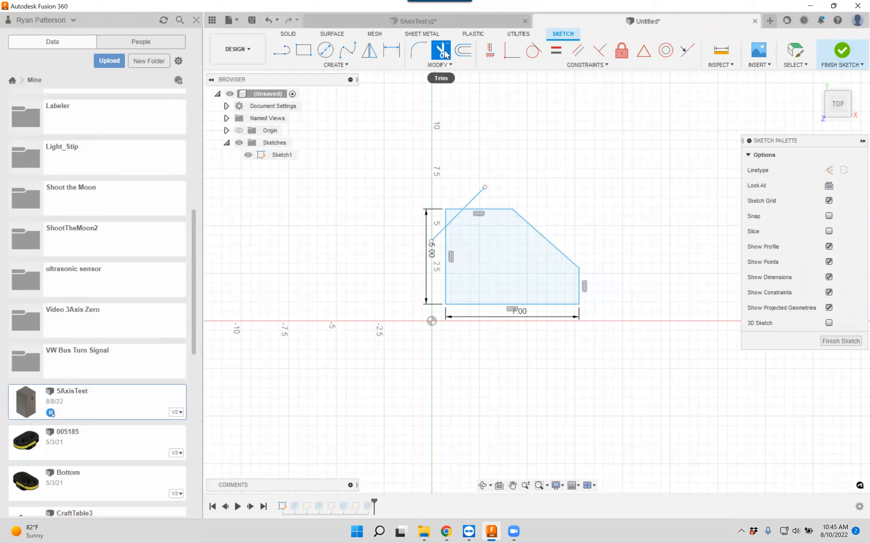
pyautogui.click(477, 200)
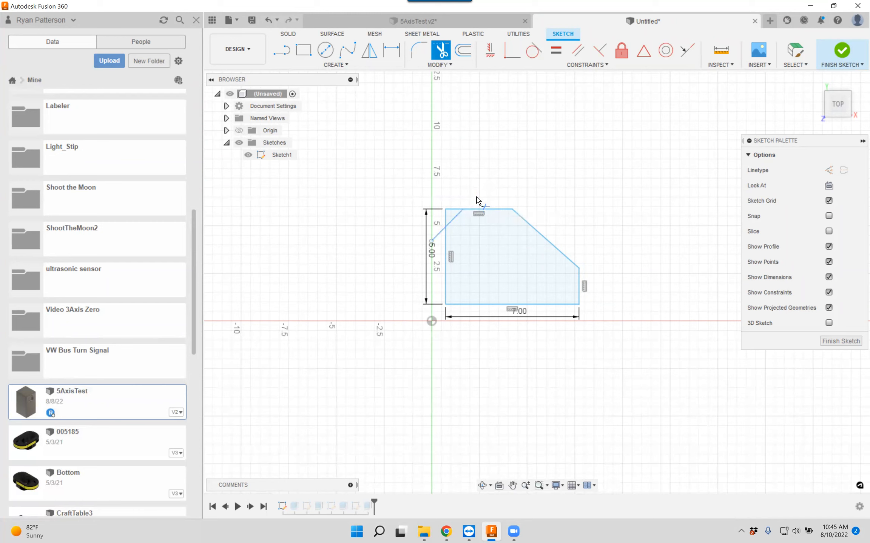
pyautogui.click(452, 210)
pyautogui.click(446, 218)
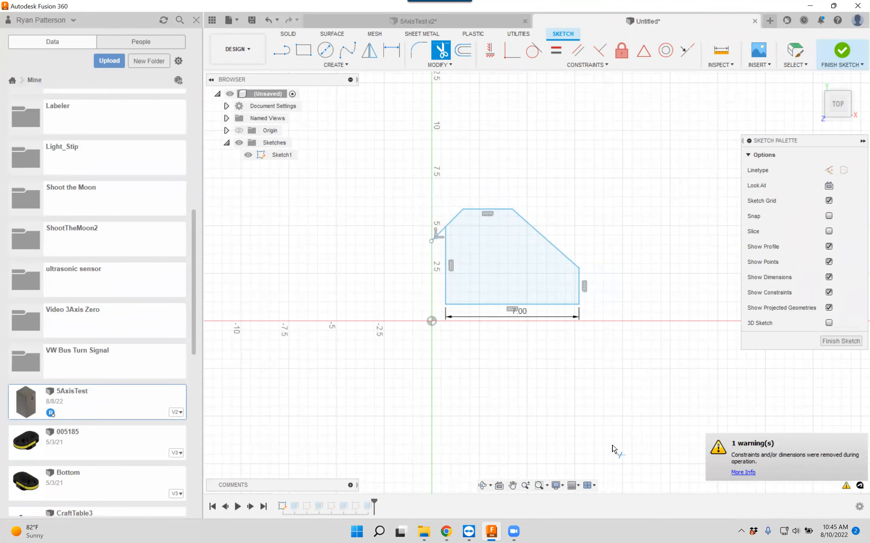
pyautogui.scroll(2, 440, 230)
pyautogui.scroll(2, 440, 231)
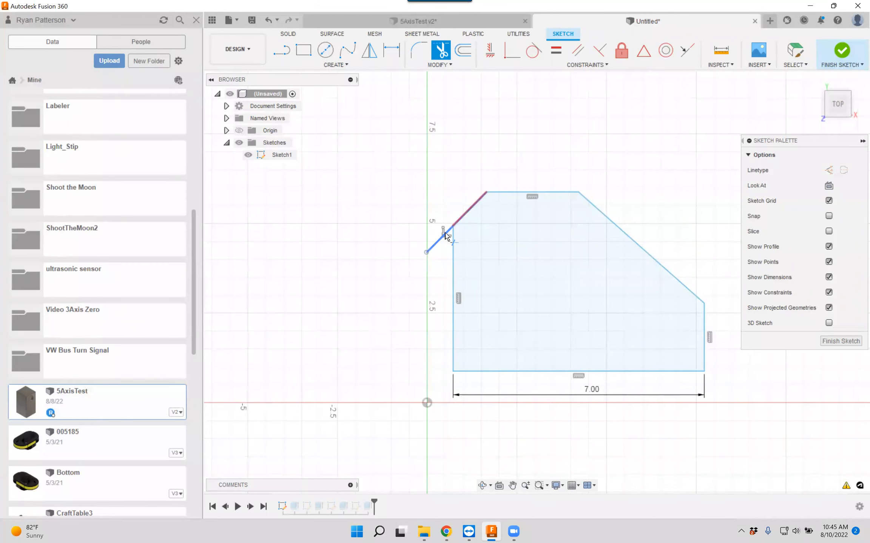
pyautogui.click(438, 244)
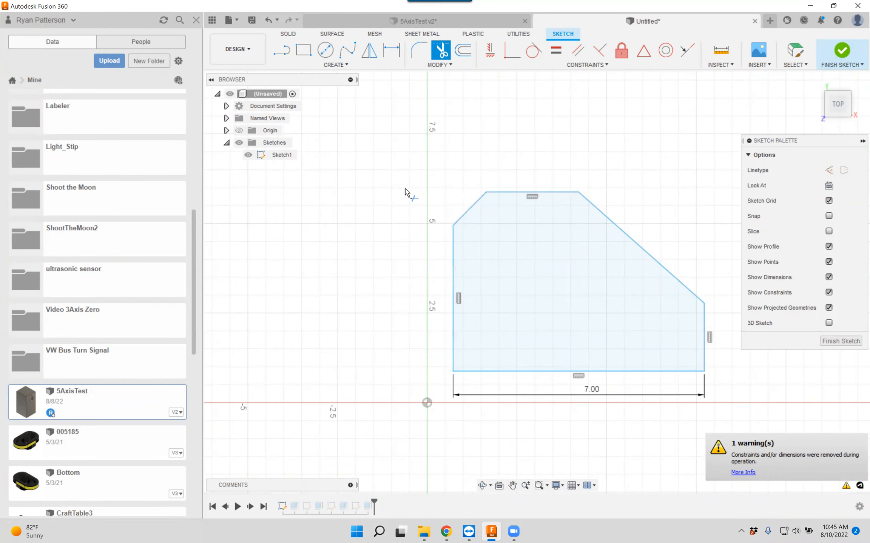
# Dimension the left vertical edge of the profile, keeping its drawn length.
pyautogui.click(391, 50)
pyautogui.click(454, 263)
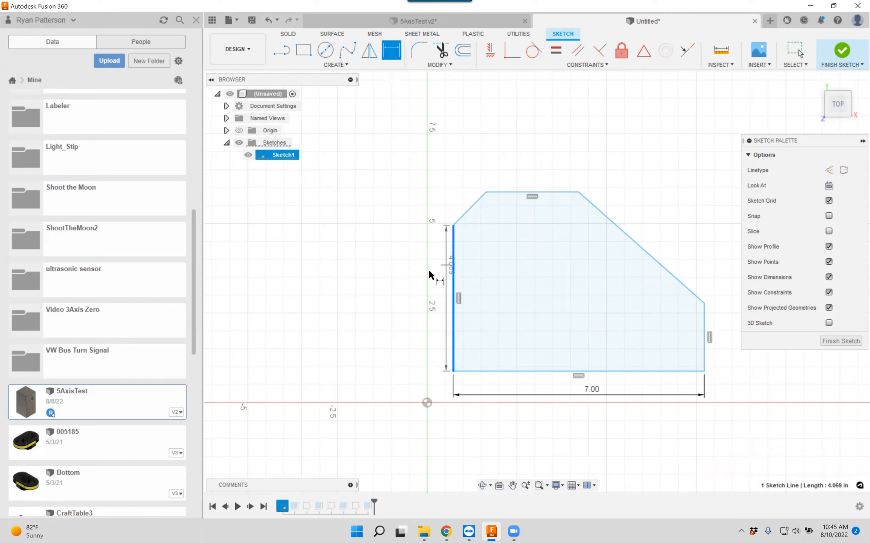
pyautogui.click(410, 291)
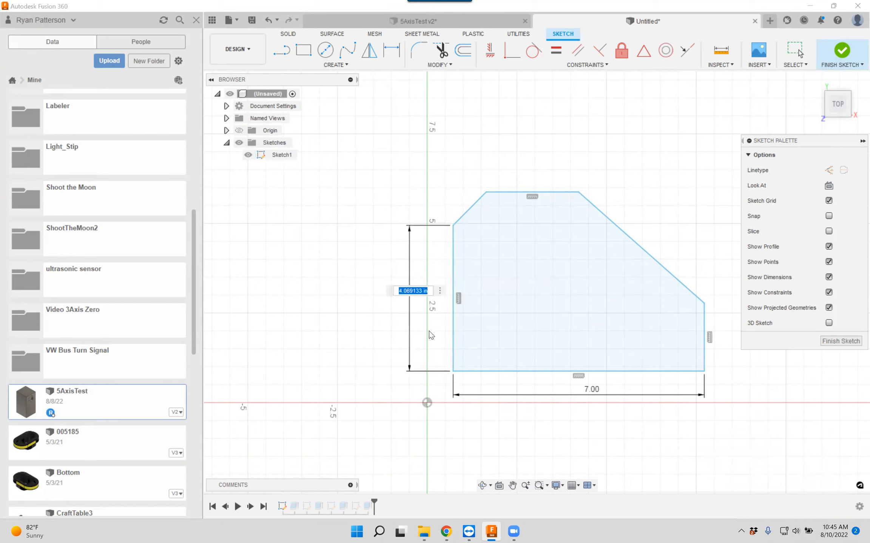
pyautogui.press('Return')
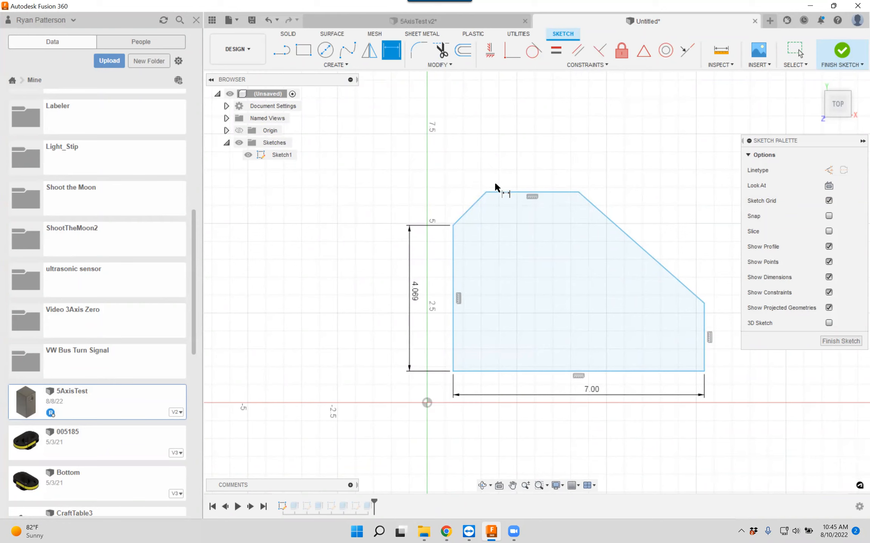
# Dimension the angle between the new diagonal edge and the left vertical edge as 135°.
pyautogui.click(283, 52)
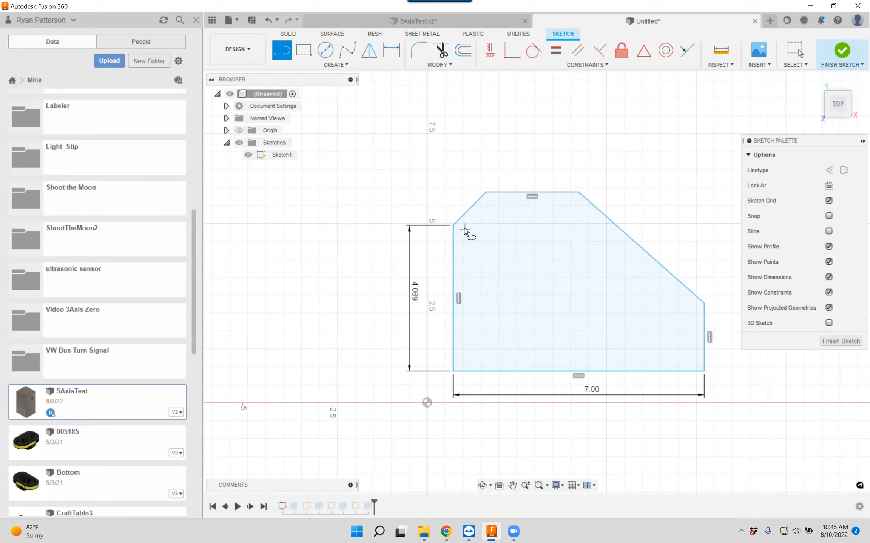
pyautogui.click(391, 51)
pyautogui.click(471, 229)
pyautogui.click(454, 260)
pyautogui.click(479, 256)
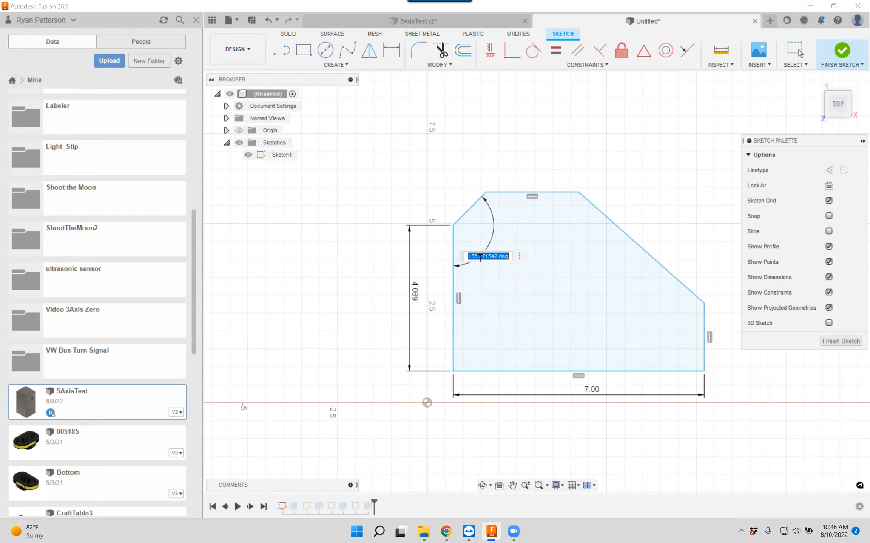
pyautogui.write('13')
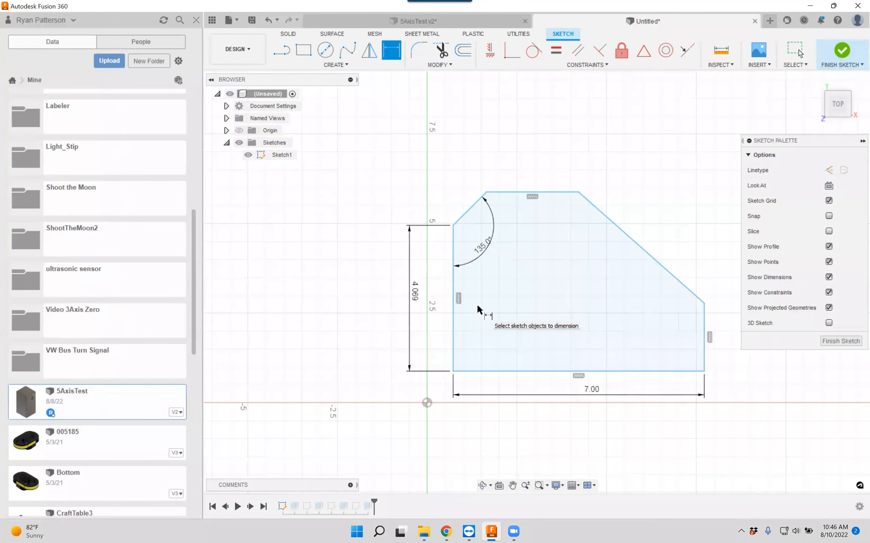
# Dimension the angle between the top edge and the long sloped edge as 140° and finish the sketch.
pyautogui.click(566, 193)
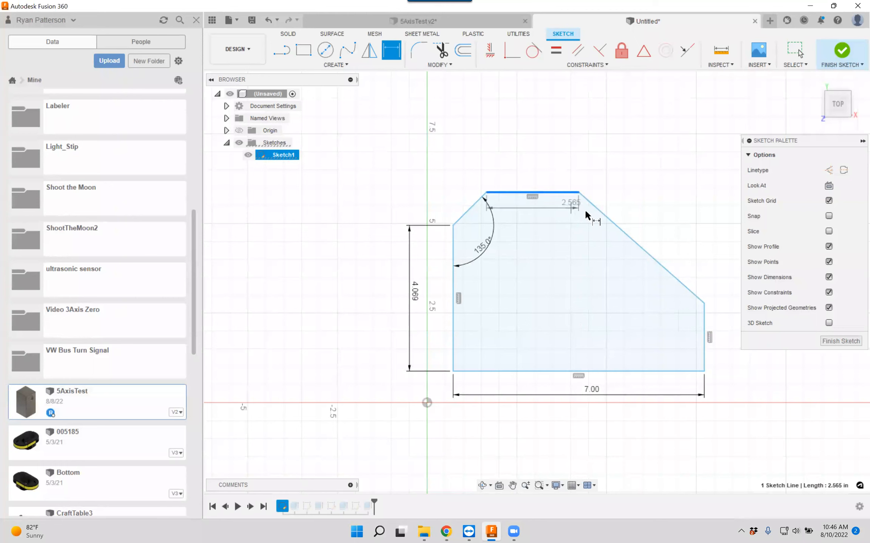
pyautogui.click(603, 214)
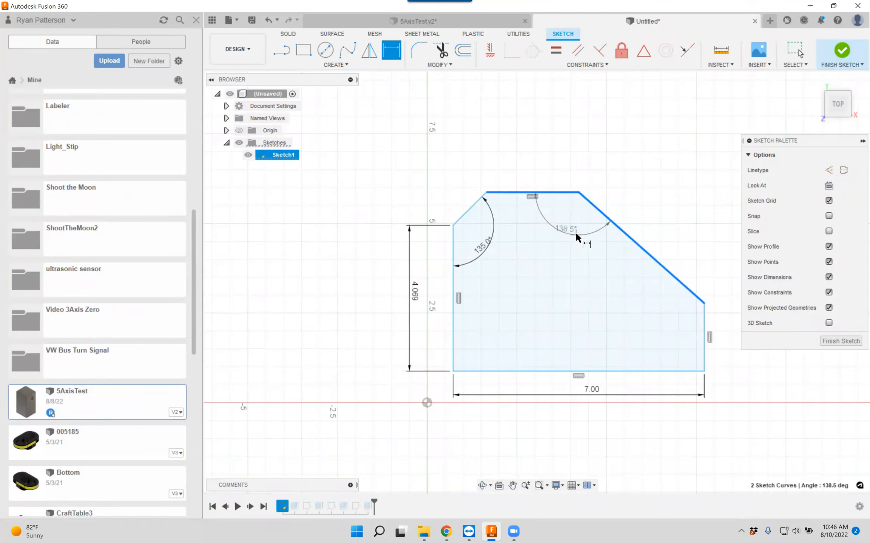
pyautogui.click(575, 235)
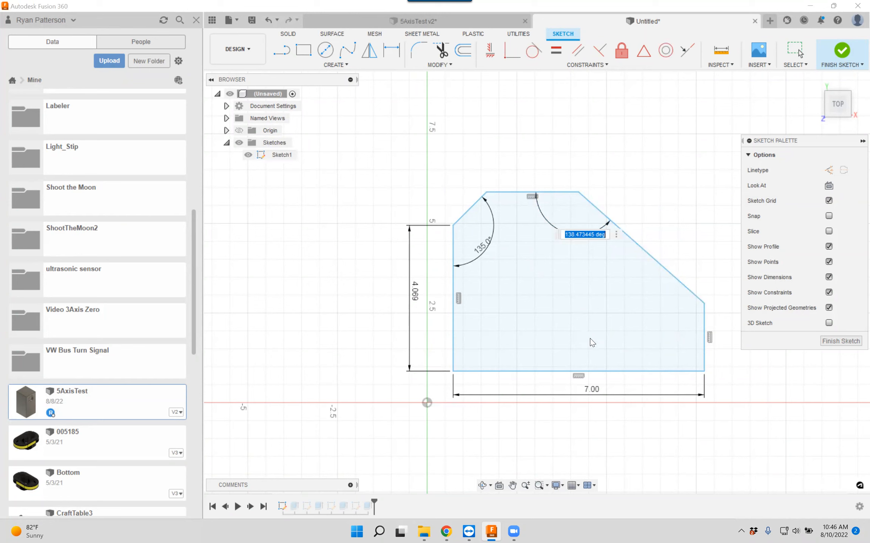
pyautogui.write('140')
pyautogui.press('Return')
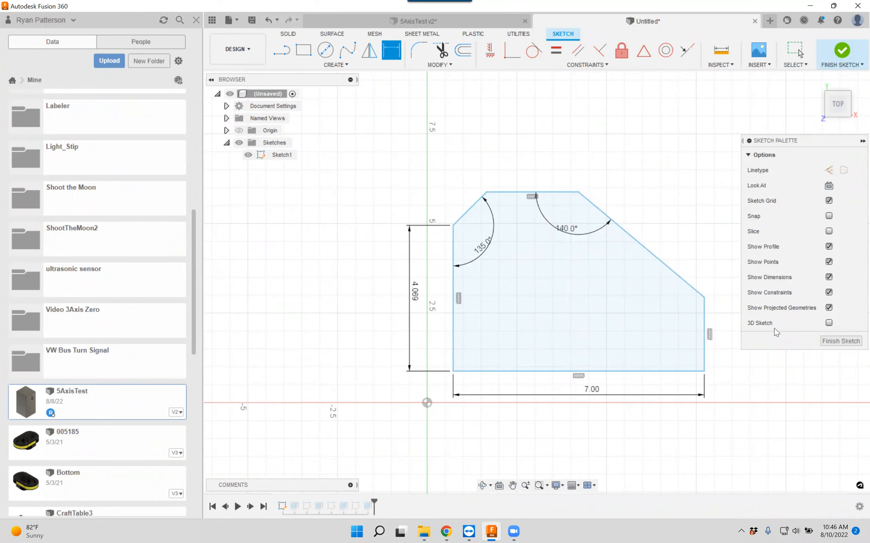
pyautogui.click(841, 341)
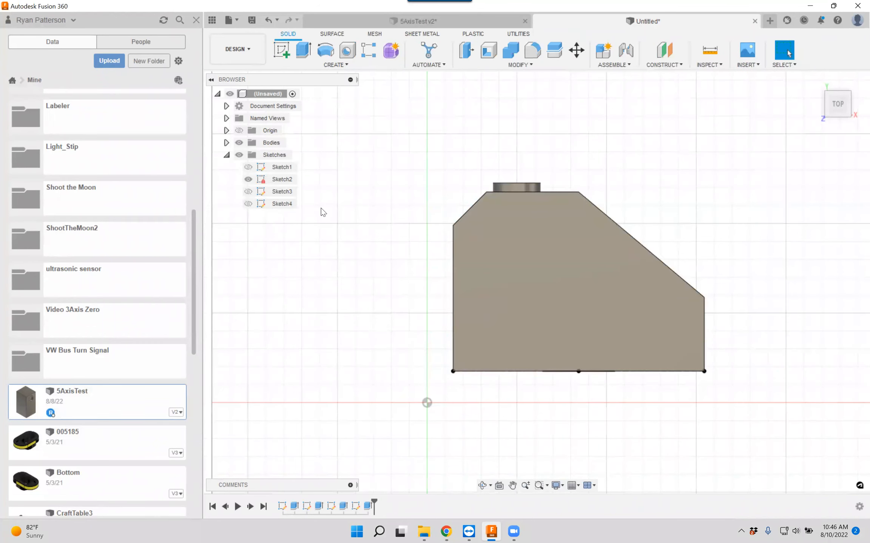
# Reopen Sketch1 and move the profile's lower-right corner point to about X 7.393, Y 0.642 in.
pyautogui.rightClick(279, 168)
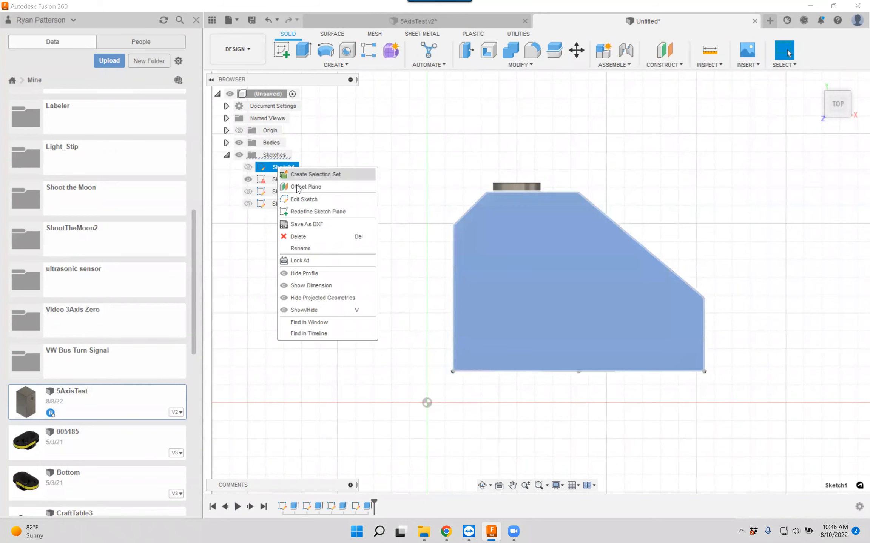
pyautogui.click(304, 199)
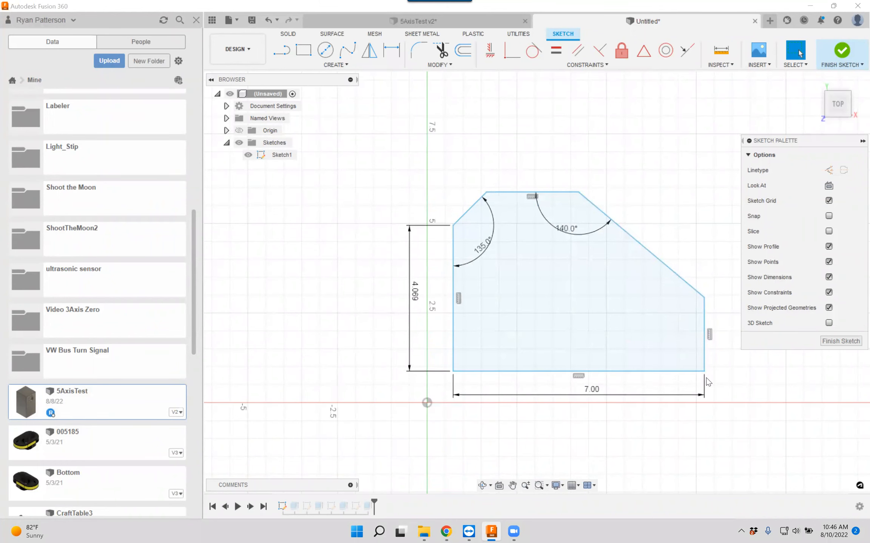
pyautogui.moveTo(704, 372)
pyautogui.mouseDown()
pyautogui.moveTo(623, 302)
pyautogui.moveTo(581, 289)
pyautogui.moveTo(531, 349)
pyautogui.moveTo(583, 388)
pyautogui.moveTo(704, 372)
pyautogui.moveTo(675, 378)
pyautogui.moveTo(601, 353)
pyautogui.moveTo(693, 375)
pyautogui.moveTo(679, 380)
pyautogui.moveTo(591, 279)
pyautogui.moveTo(593, 359)
pyautogui.moveTo(693, 371)
pyautogui.moveTo(693, 379)
pyautogui.mouseUp()
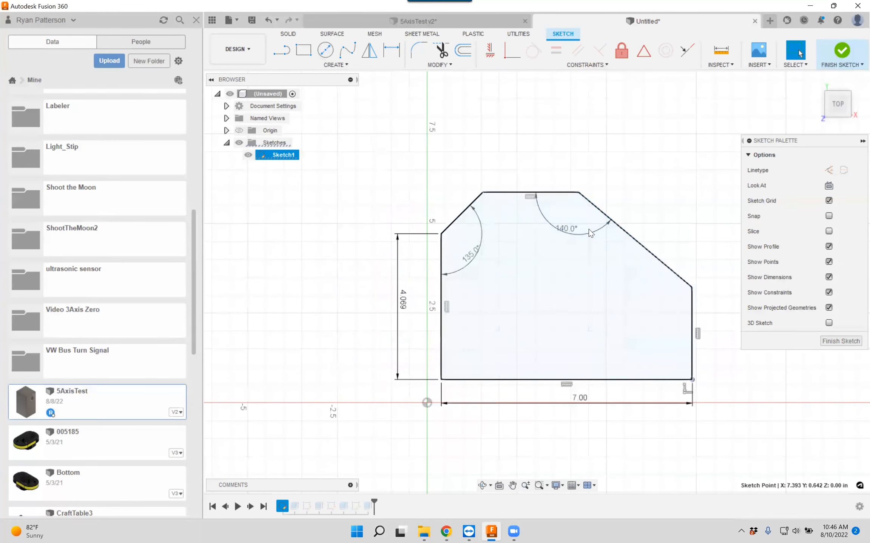
pyautogui.click(391, 49)
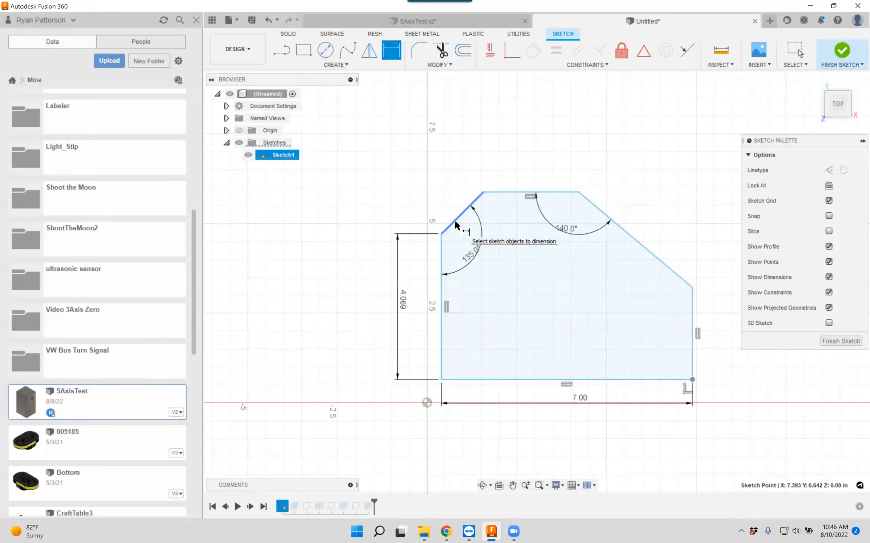
pyautogui.click(440, 234)
pyautogui.click(483, 193)
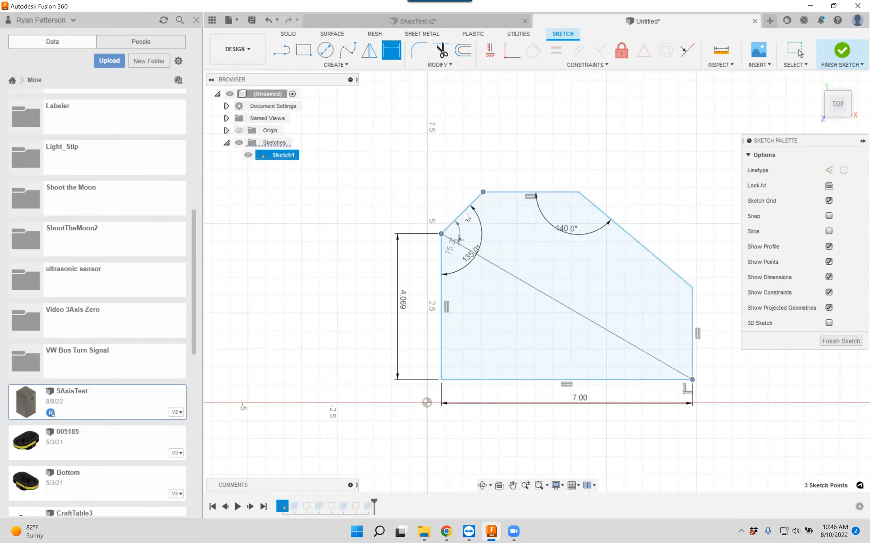
pyautogui.press('Escape')
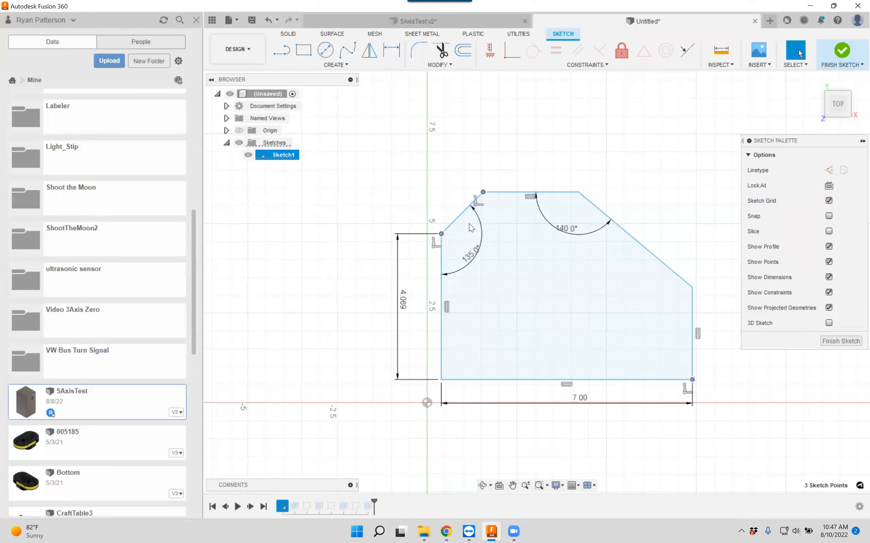
# Dimension the horizontal width of the profile's left diagonal edge above the sketch, keeping its drawn size.
pyautogui.click(457, 209)
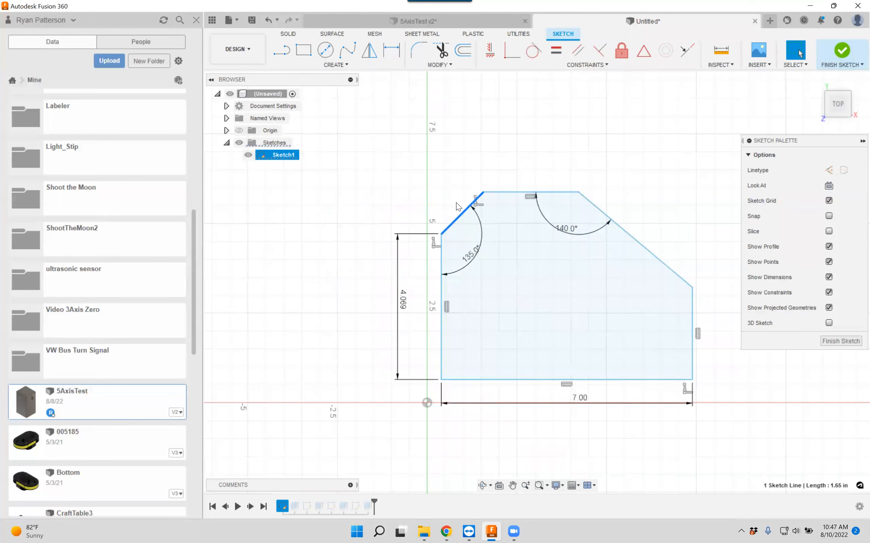
pyautogui.click(391, 50)
pyautogui.click(468, 142)
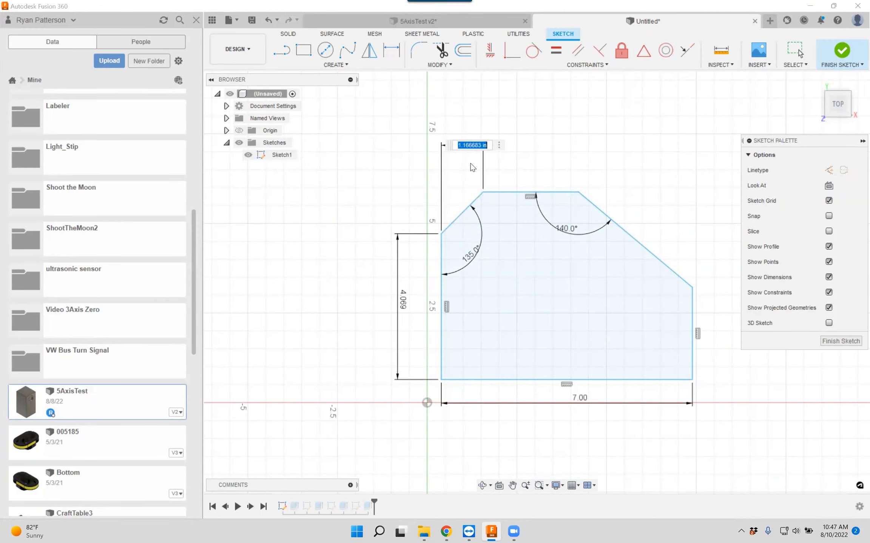
pyautogui.press('Return')
pyautogui.click(491, 193)
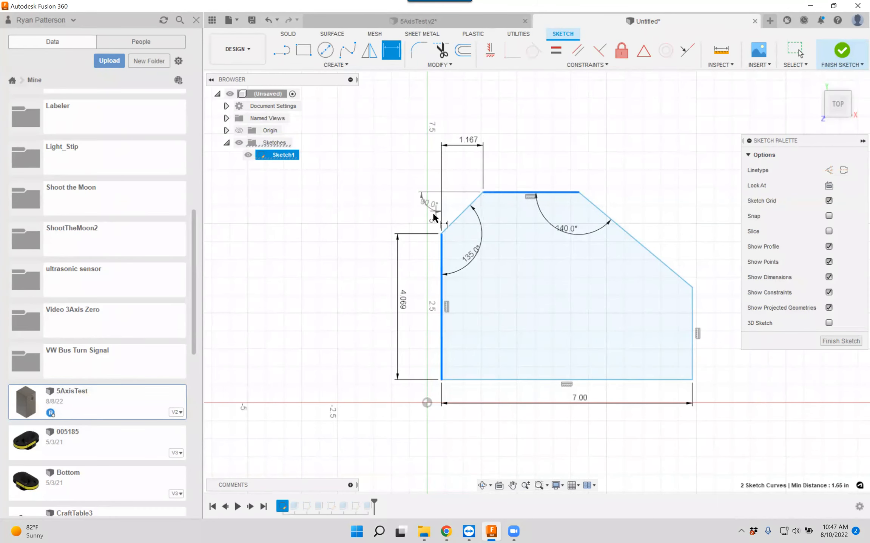
pyautogui.press('Escape')
# Try to add a vertical height dimension to the left diagonal edge, declining to create it as a driven dimension.
pyautogui.click(451, 225)
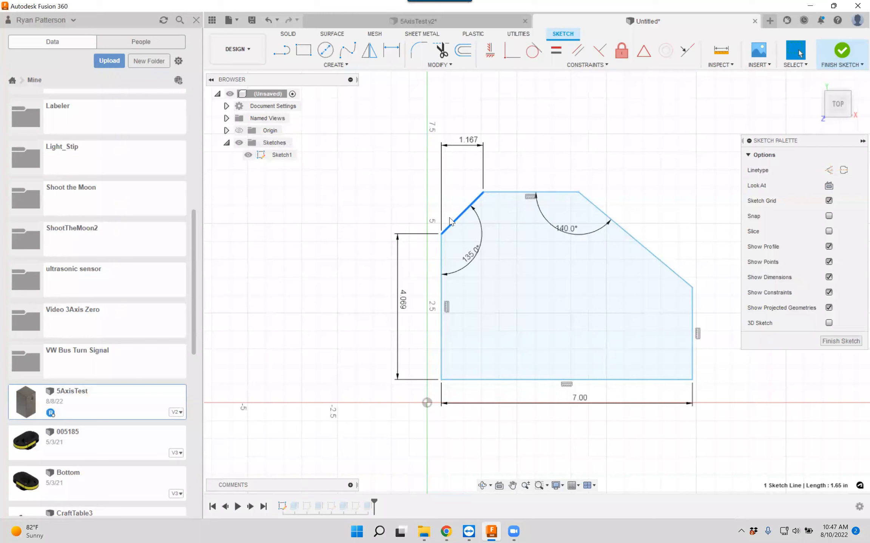
pyautogui.click(391, 50)
pyautogui.click(415, 231)
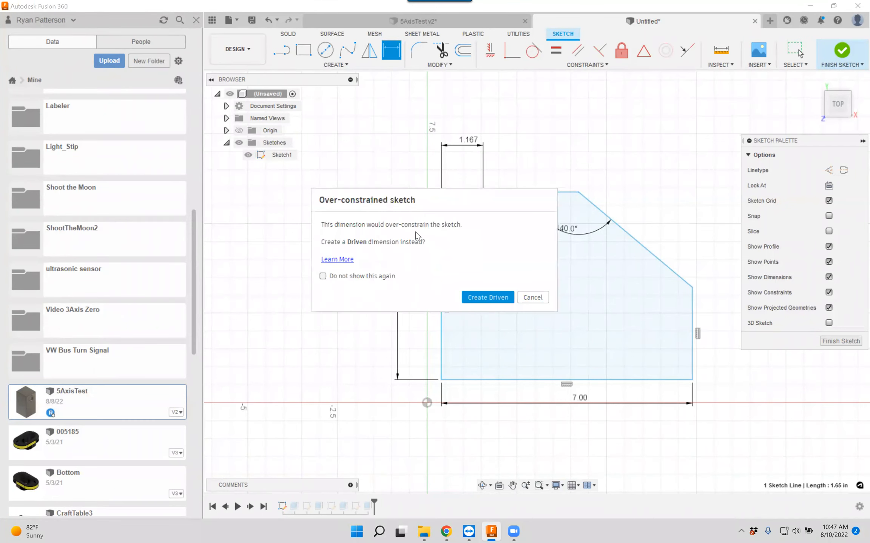
pyautogui.click(533, 300)
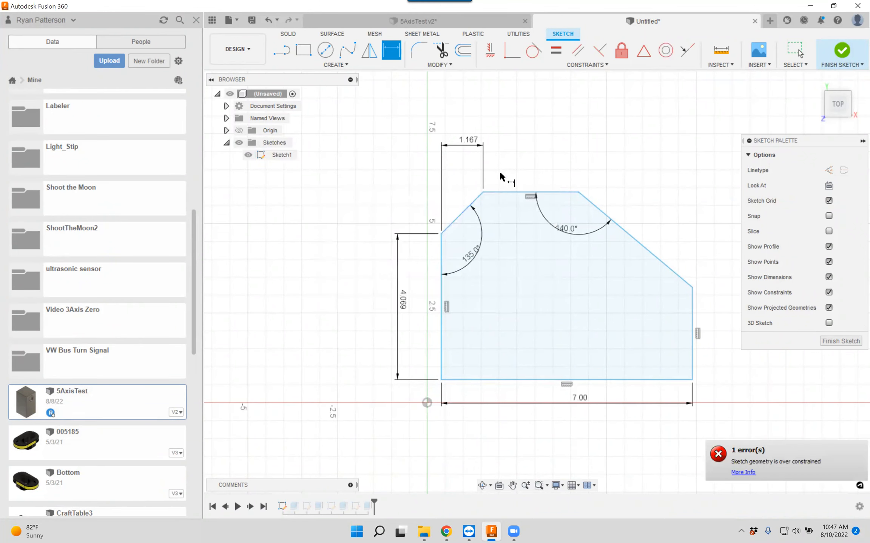
pyautogui.press('Escape')
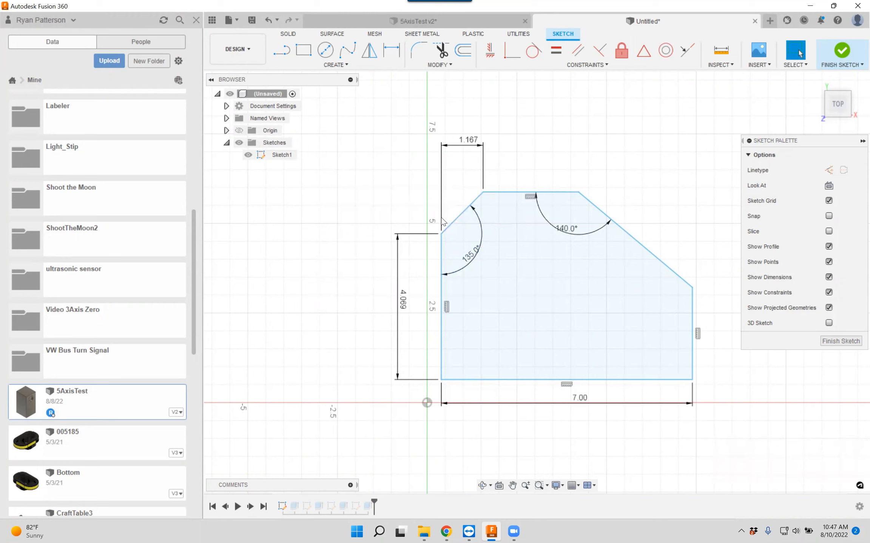
# Move the lower endpoint of the left diagonal edge to about X 0.301, Y 4.806 in and finish the sketch.
pyautogui.moveTo(445, 237)
pyautogui.mouseDown()
pyautogui.moveTo(467, 197)
pyautogui.moveTo(464, 205)
pyautogui.mouseUp()
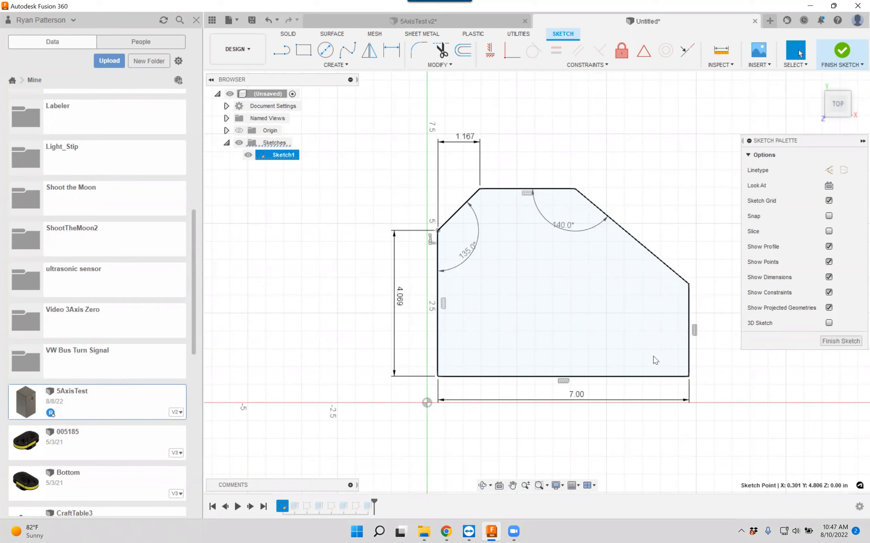
pyautogui.click(664, 345)
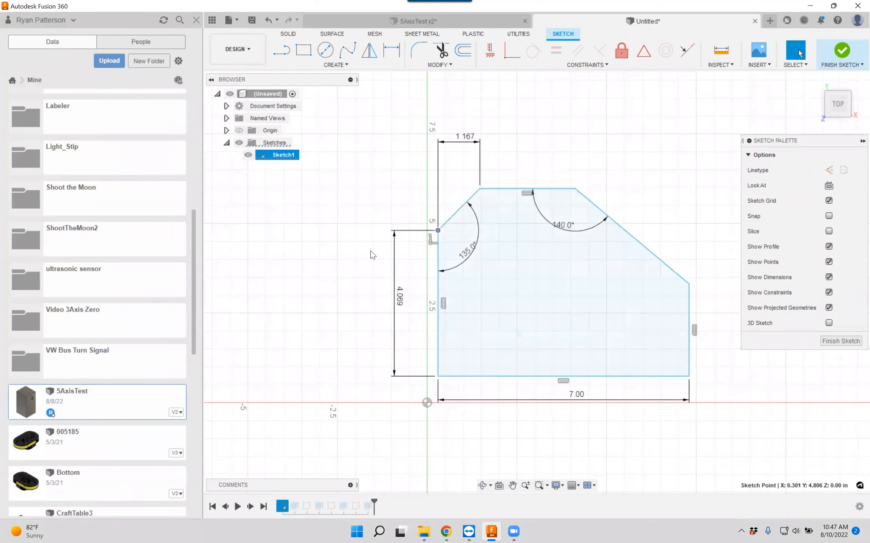
pyautogui.click(248, 47)
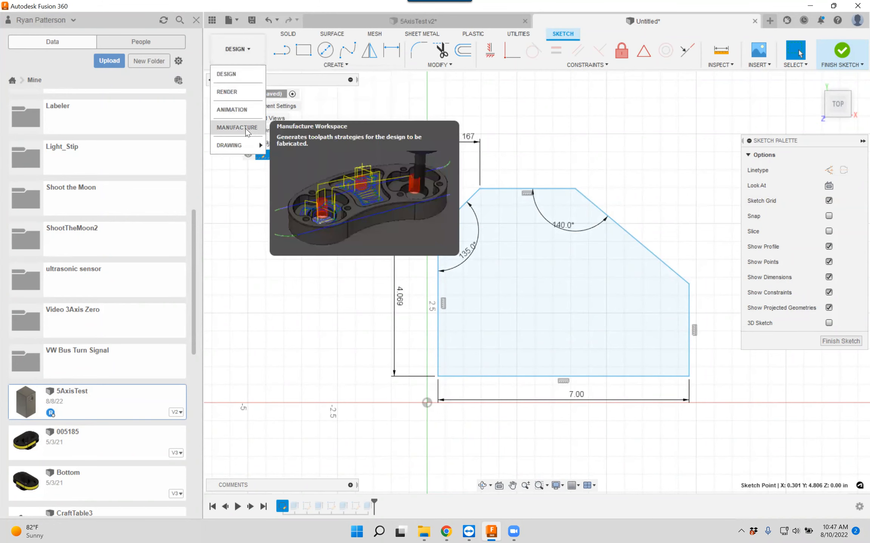
pyautogui.click(566, 116)
pyautogui.click(842, 342)
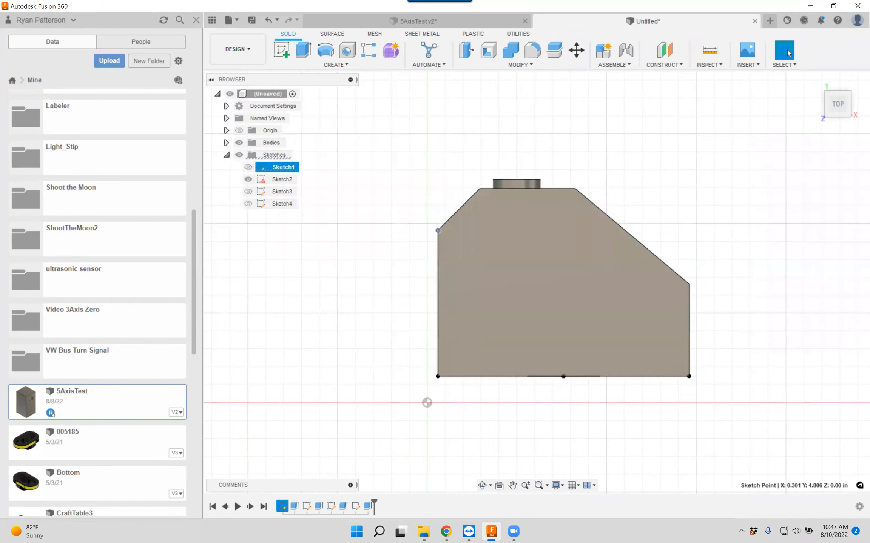